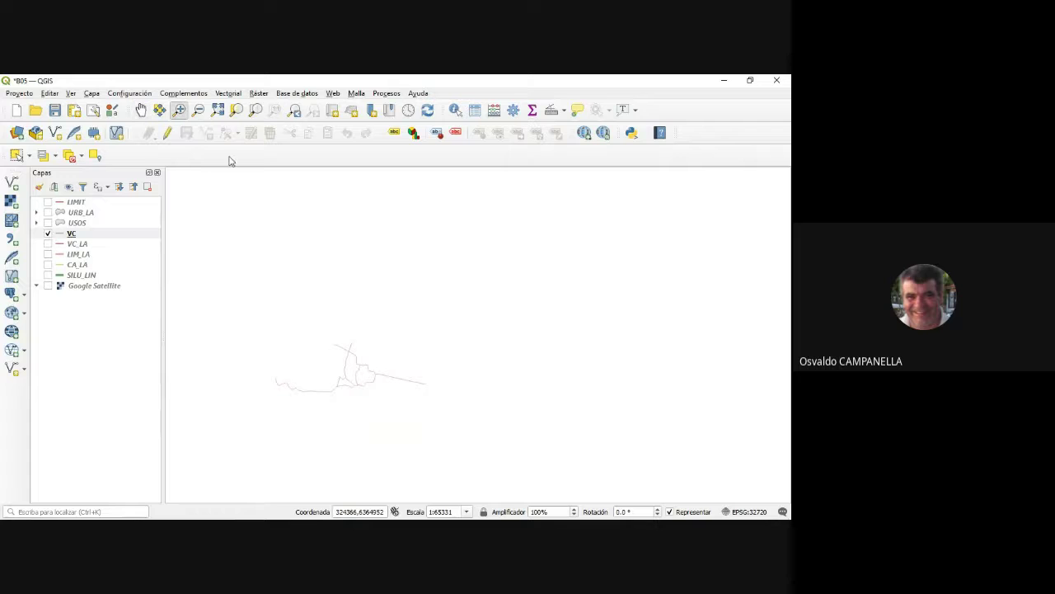
- Show the USOS layer and place it beneath the VC layer in the layer order
{"action": "left_click", "coordinate": [351, 370]}
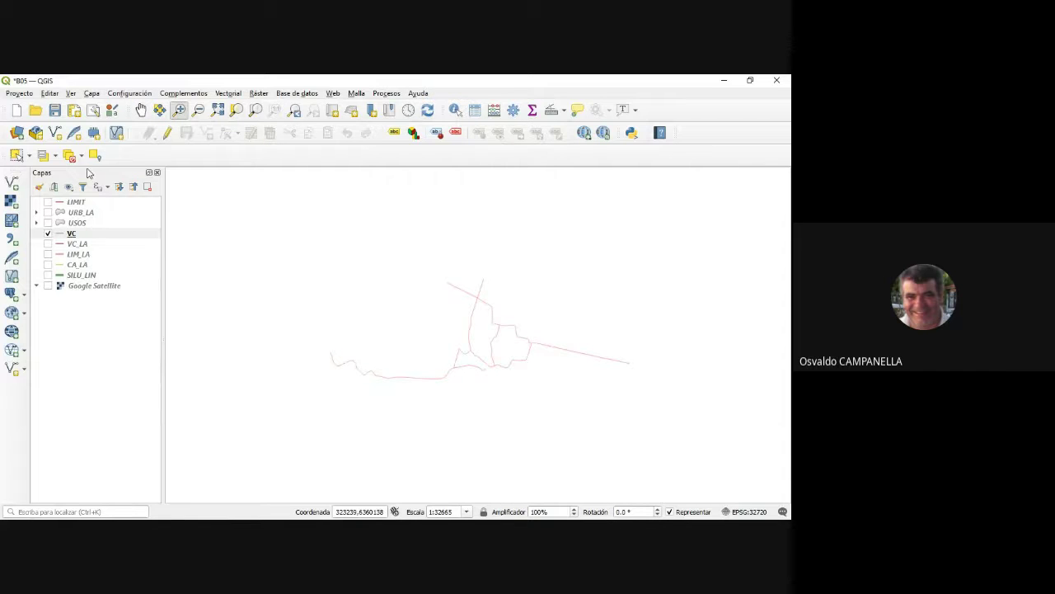
{"action": "left_click", "coordinate": [141, 109]}
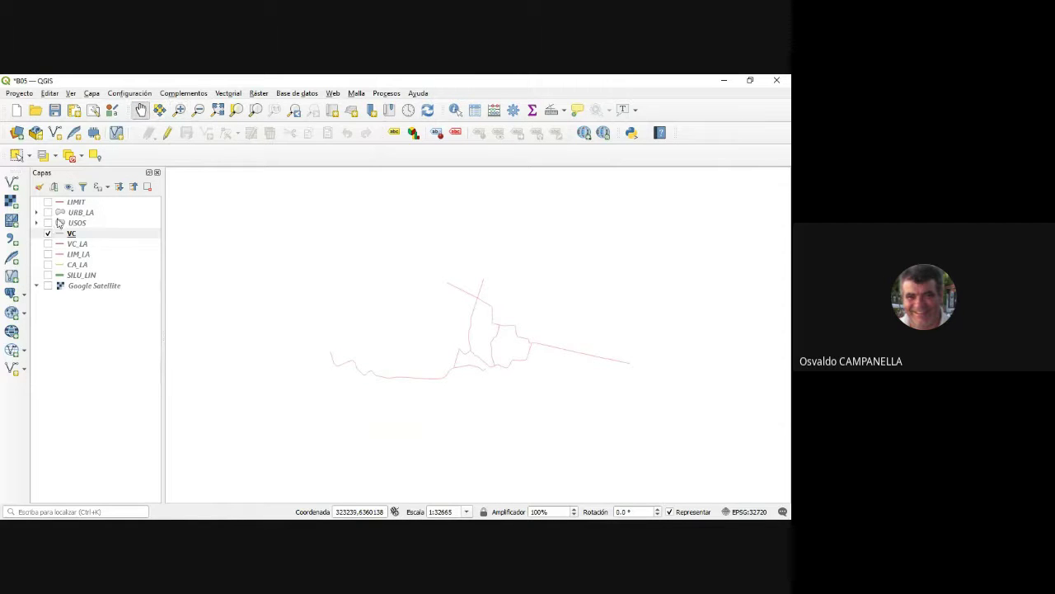
{"action": "left_click", "coordinate": [48, 223]}
{"action": "left_click_drag", "start_coordinate": [306, 305], "coordinate": [275, 301]}
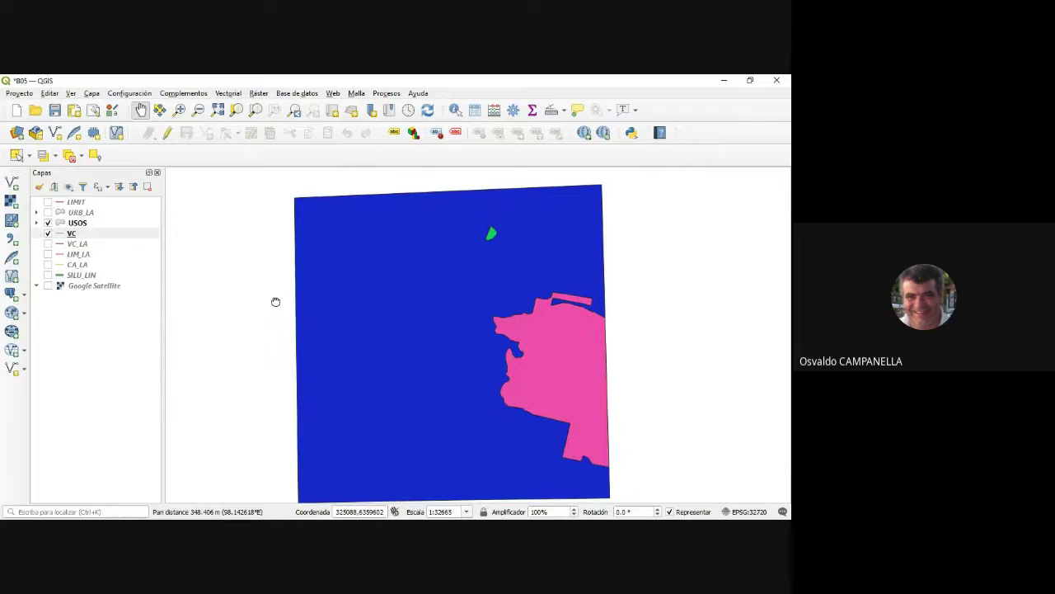
{"action": "left_click", "coordinate": [76, 224]}
{"action": "left_click_drag", "start_coordinate": [76, 225], "coordinate": [67, 248]}
{"action": "left_click", "coordinate": [71, 239]}
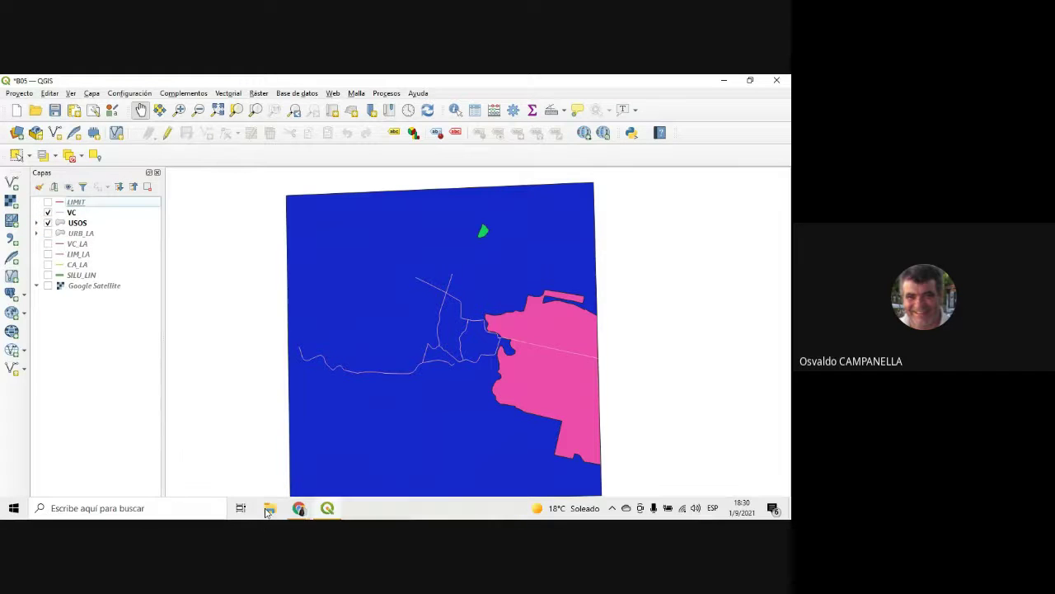
{"action": "mouse_move", "coordinate": [300, 512]}
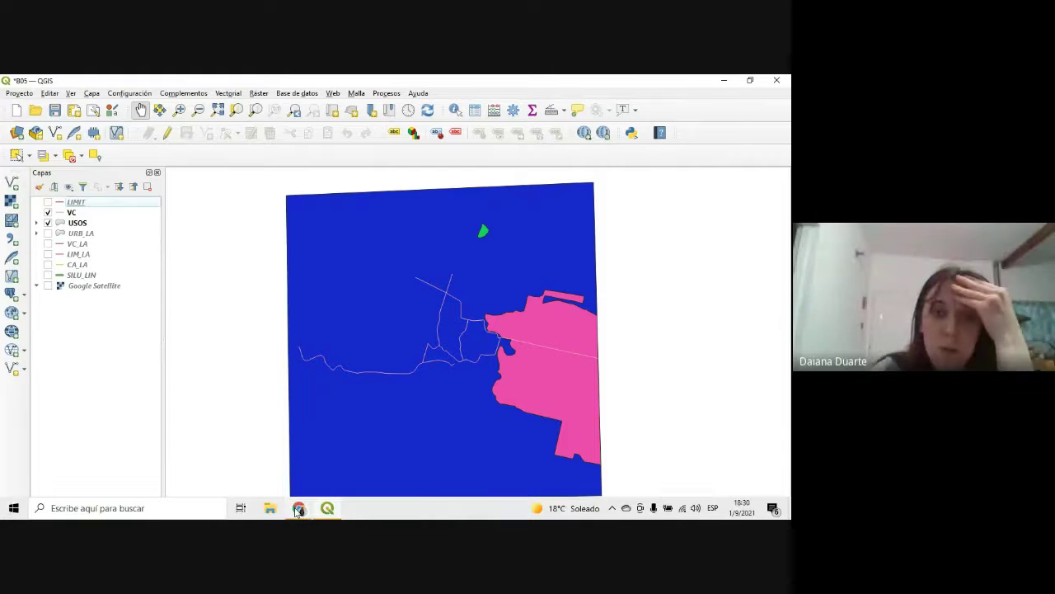
{"action": "left_click", "coordinate": [236, 469]}
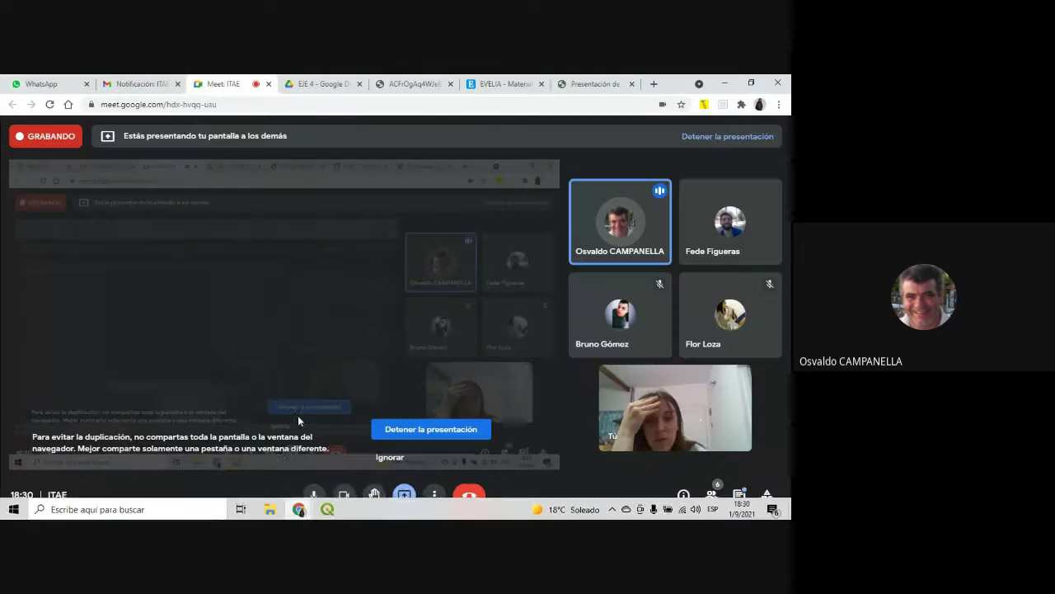
{"action": "left_click", "coordinate": [326, 508]}
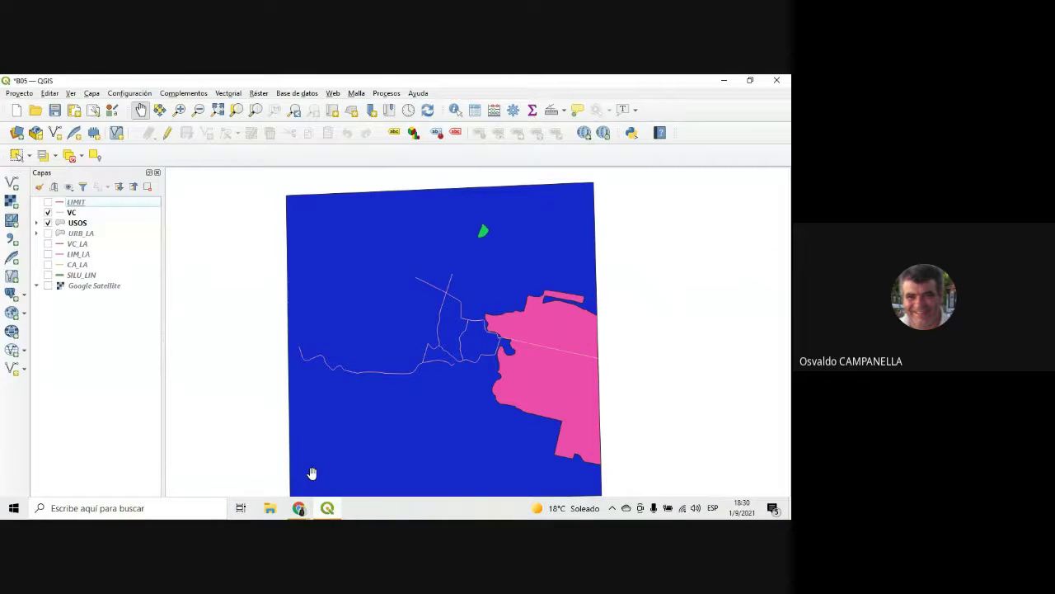
{"action": "left_click_drag", "start_coordinate": [262, 339], "coordinate": [238, 336]}
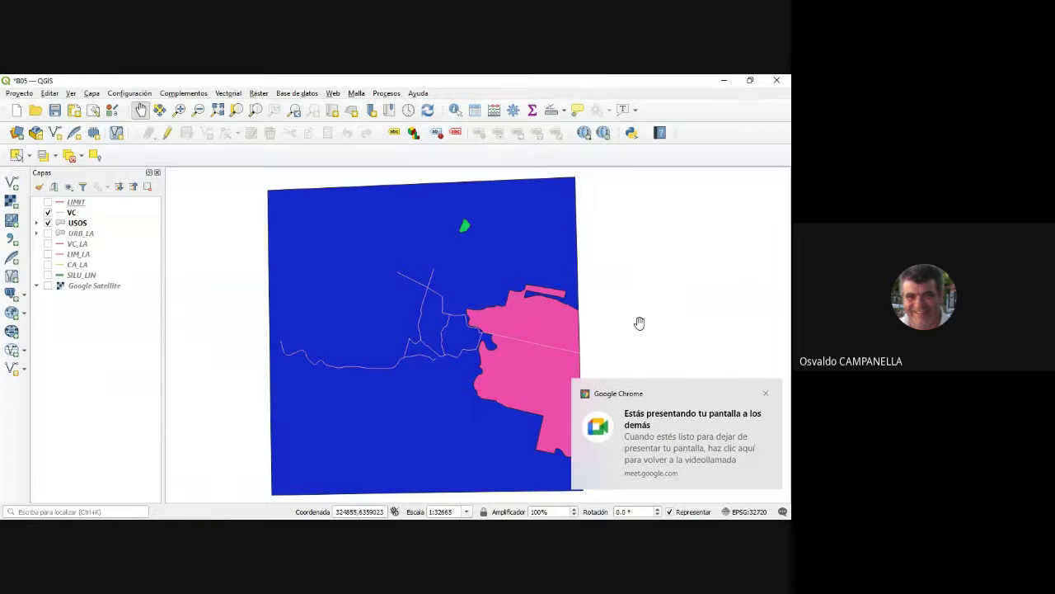
{"action": "left_click", "coordinate": [766, 393]}
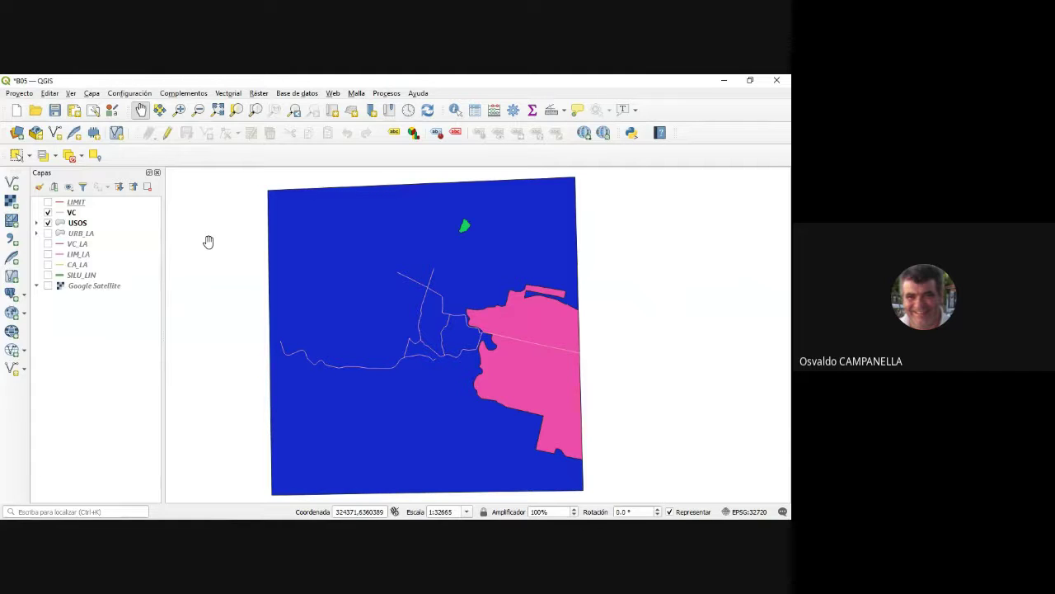
- Set the VC layer's line colour to red in its symbology properties
{"action": "left_click", "coordinate": [63, 213]}
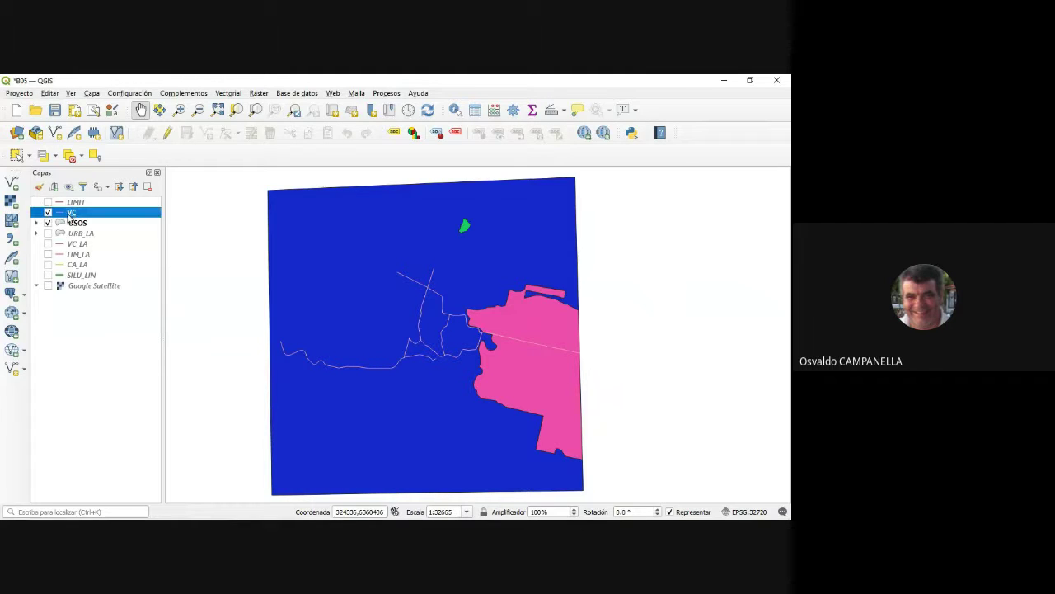
{"action": "right_click", "coordinate": [75, 215]}
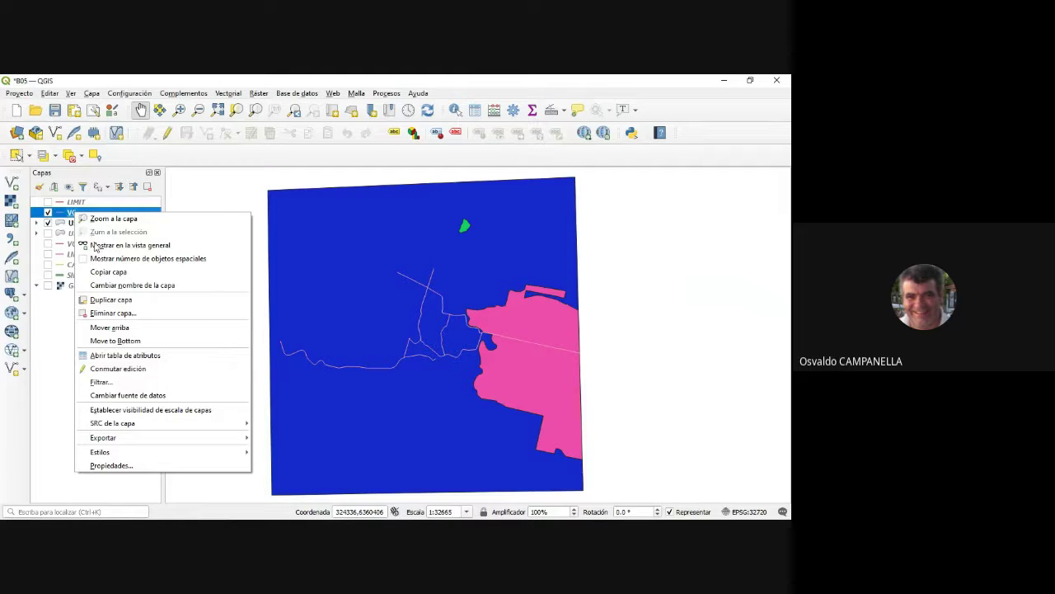
{"action": "left_click", "coordinate": [120, 466]}
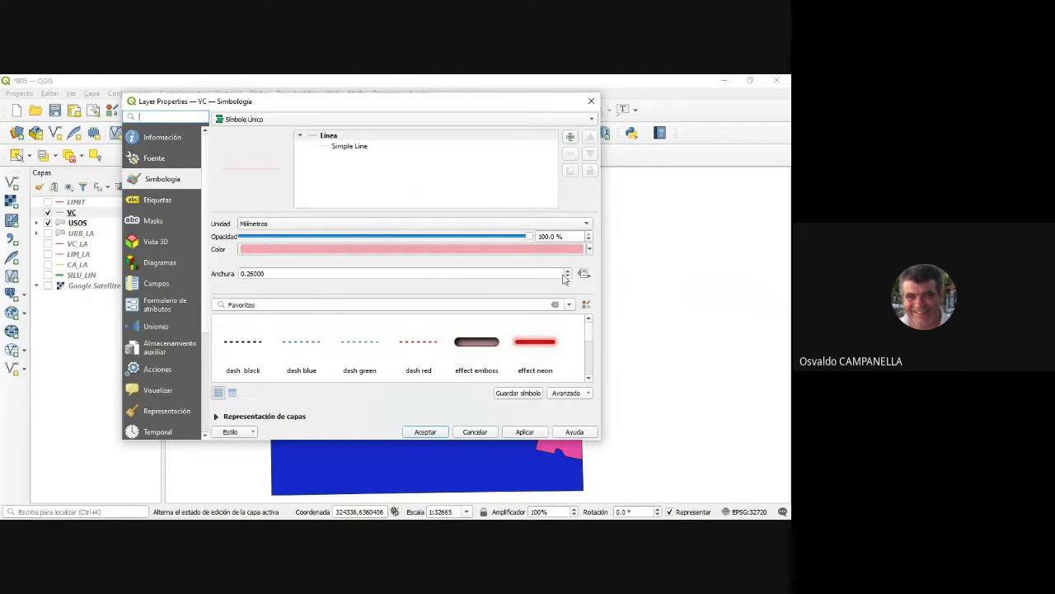
{"action": "left_click", "coordinate": [591, 249]}
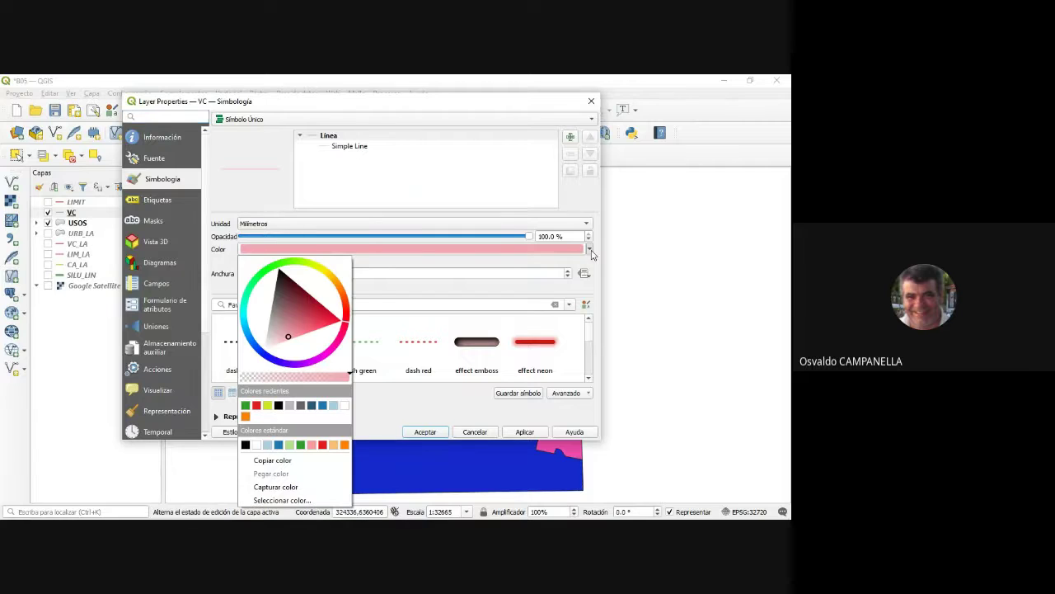
{"action": "left_click", "coordinate": [497, 353]}
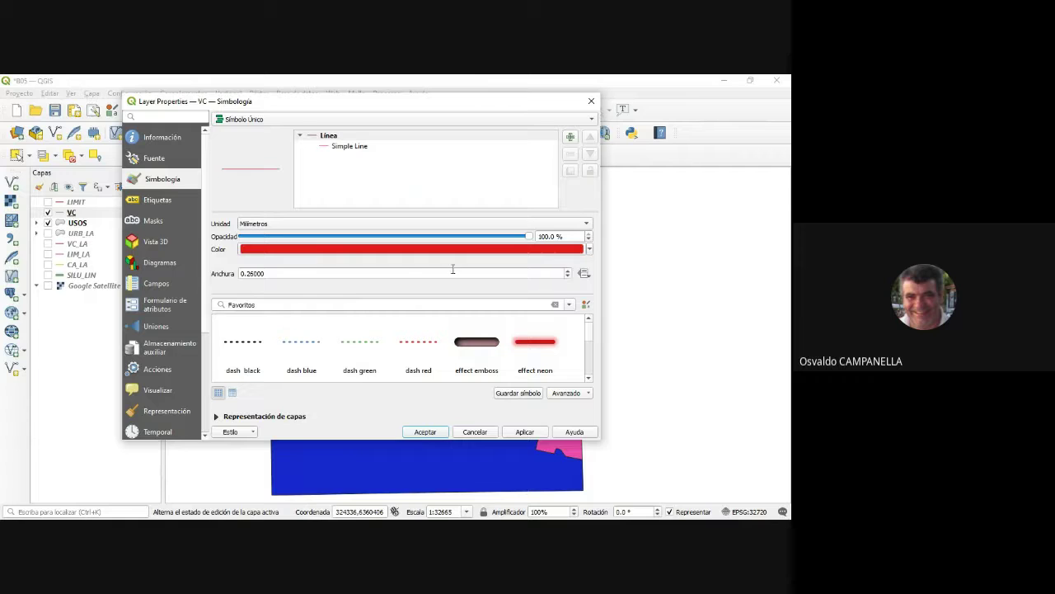
- Set the VC line width to 0.6 mm and apply the symbology to the layer
{"action": "left_click", "coordinate": [391, 275]}
{"action": "double_click", "coordinate": [391, 275]}
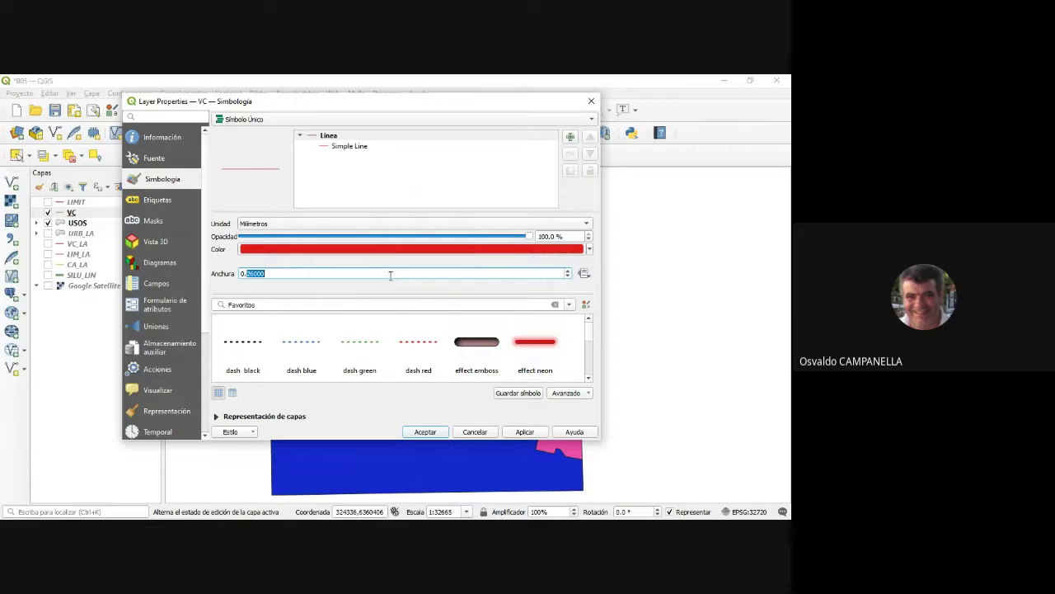
{"action": "type", "text": "6"}
{"action": "left_click", "coordinate": [521, 432]}
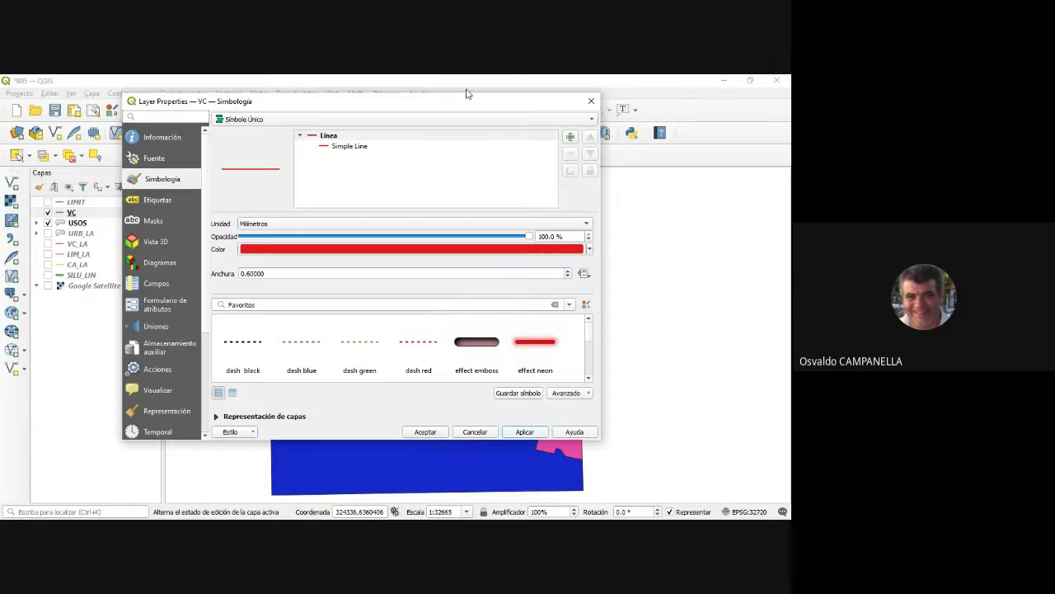
{"action": "left_click_drag", "start_coordinate": [465, 100], "coordinate": [517, 85]}
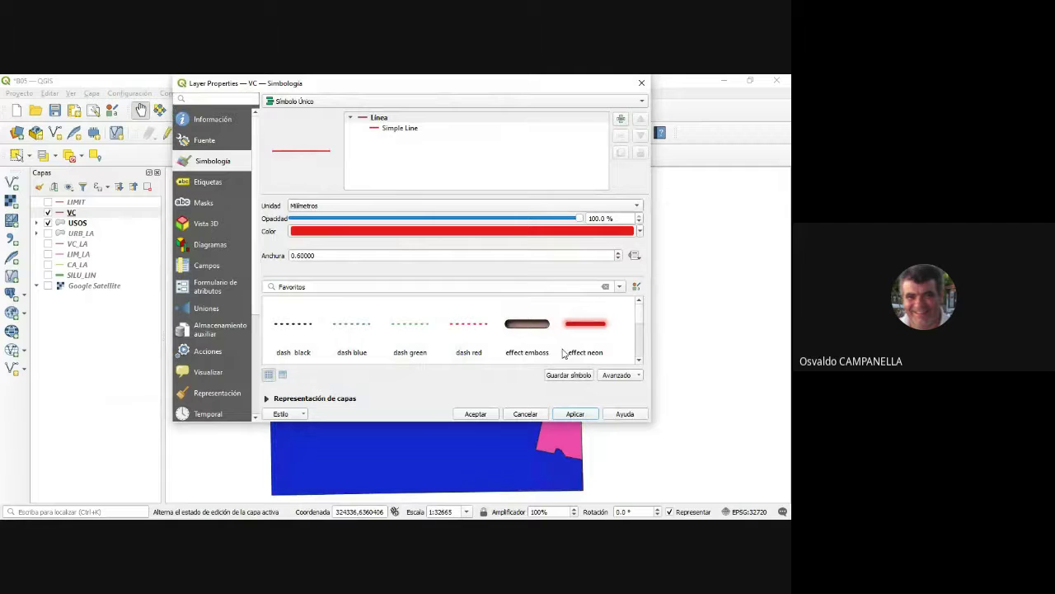
{"action": "left_click", "coordinate": [476, 414]}
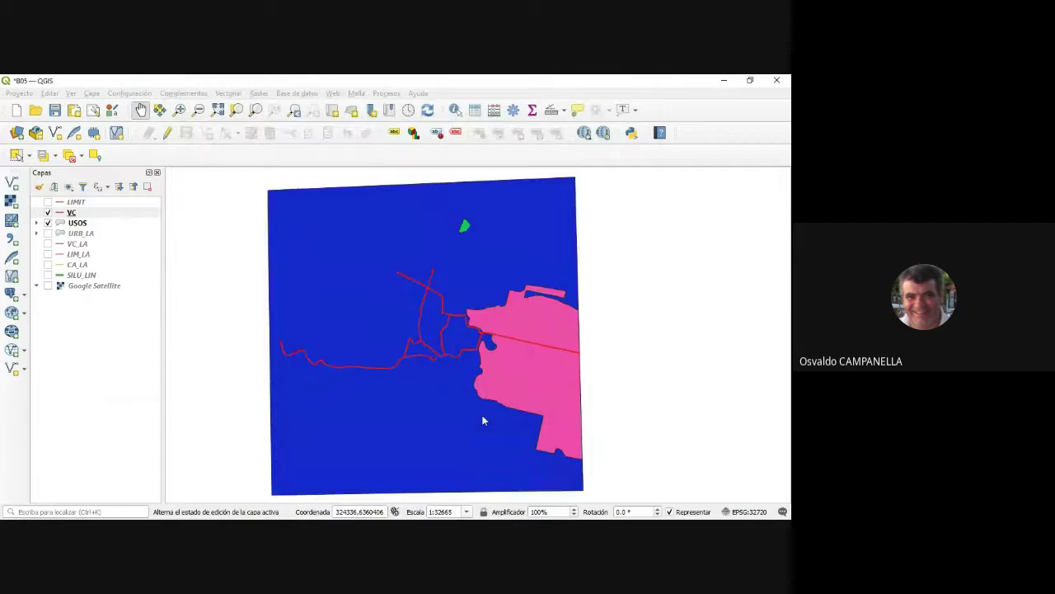
- Expand the USOS categories and recolour the GANADERIA category with the recent yellow-green colour
{"action": "left_click", "coordinate": [36, 223]}
{"action": "left_click", "coordinate": [36, 223]}
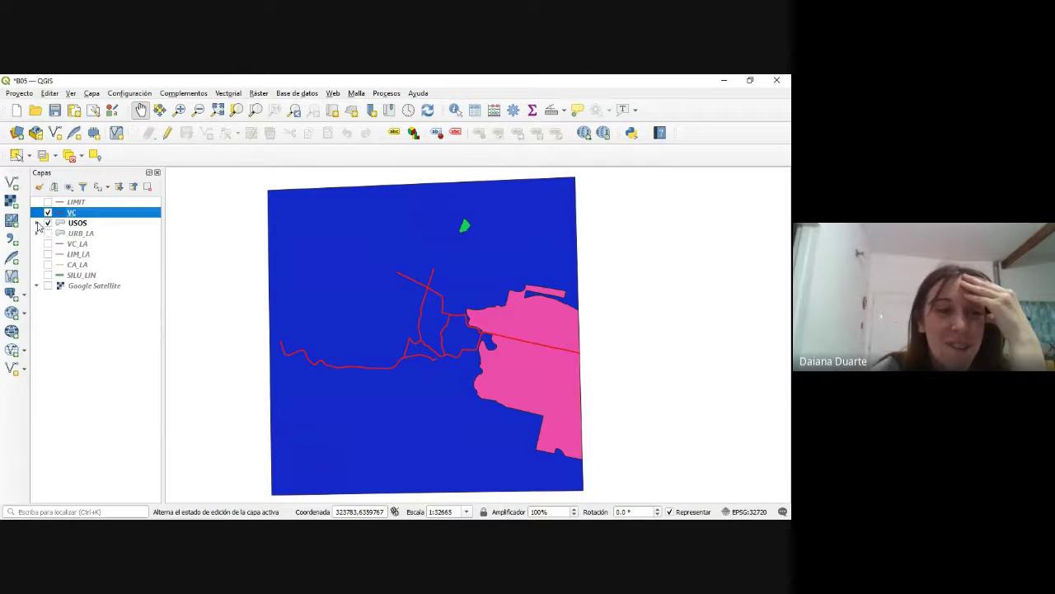
{"action": "left_click", "coordinate": [36, 224]}
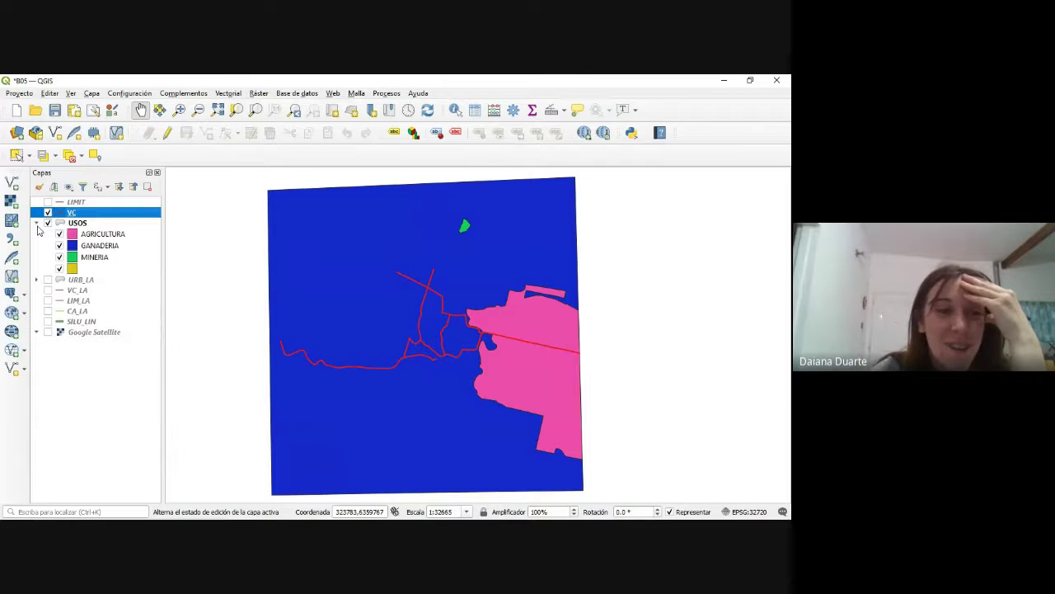
{"action": "right_click", "coordinate": [85, 252]}
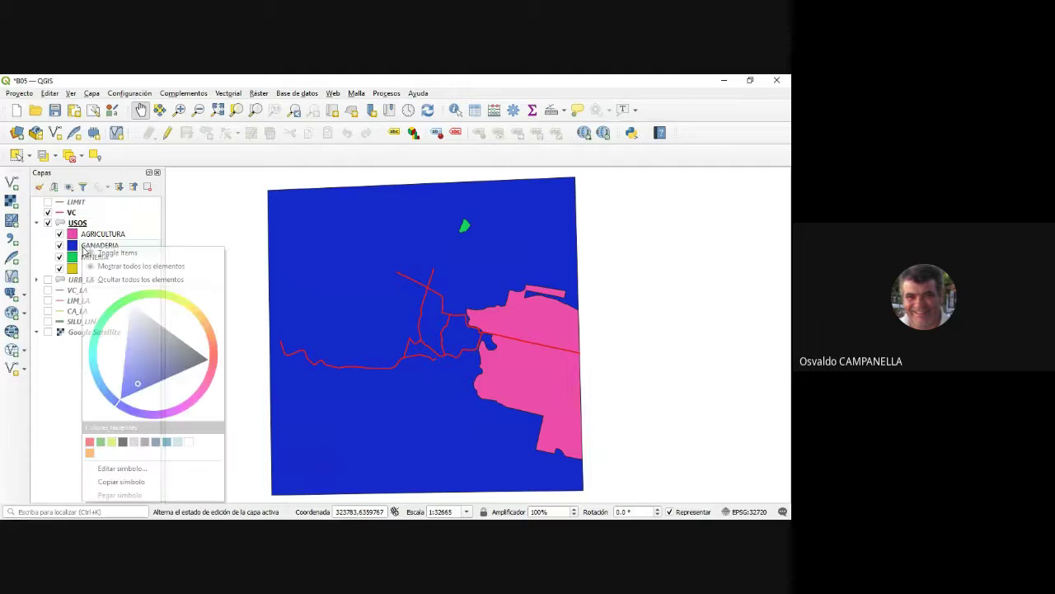
{"action": "left_click", "coordinate": [110, 443]}
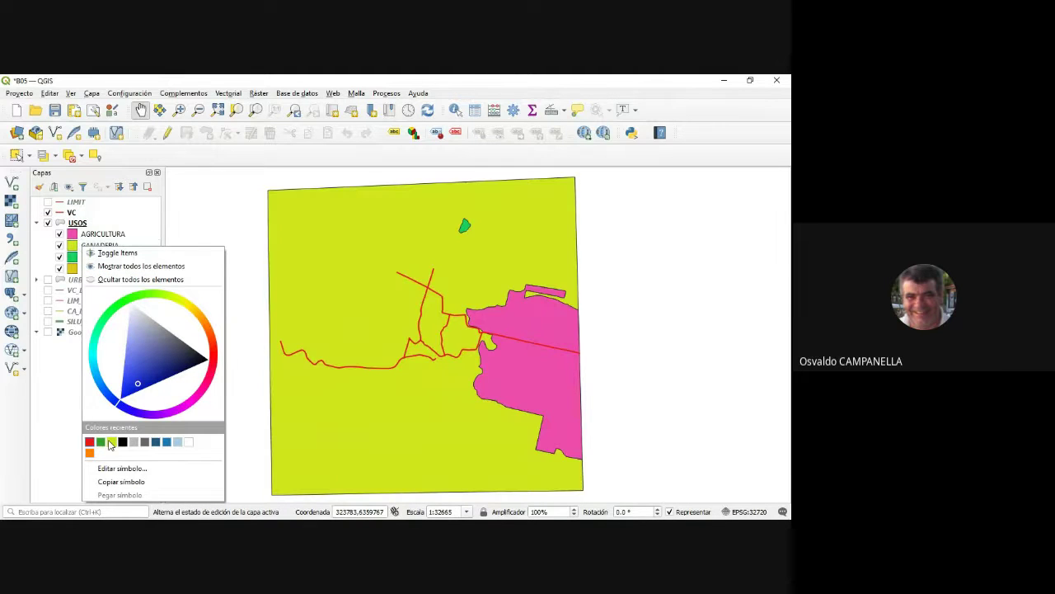
{"action": "left_click", "coordinate": [49, 403]}
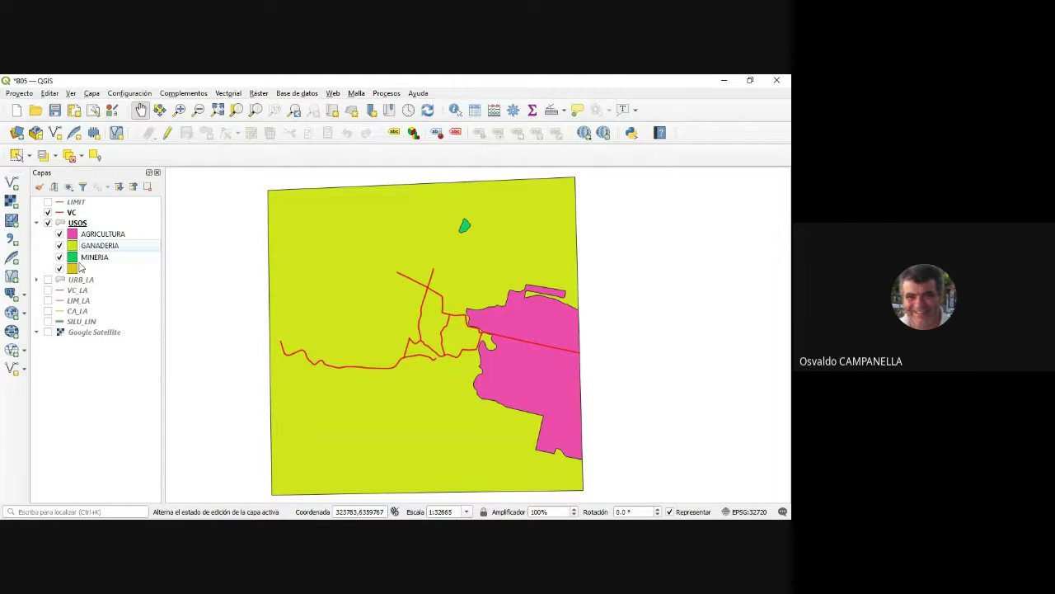
- Show the URB_LA layer, check its categories, and collapse the legends of USOS and URB_LA
{"action": "left_click", "coordinate": [48, 280]}
{"action": "left_click", "coordinate": [76, 283]}
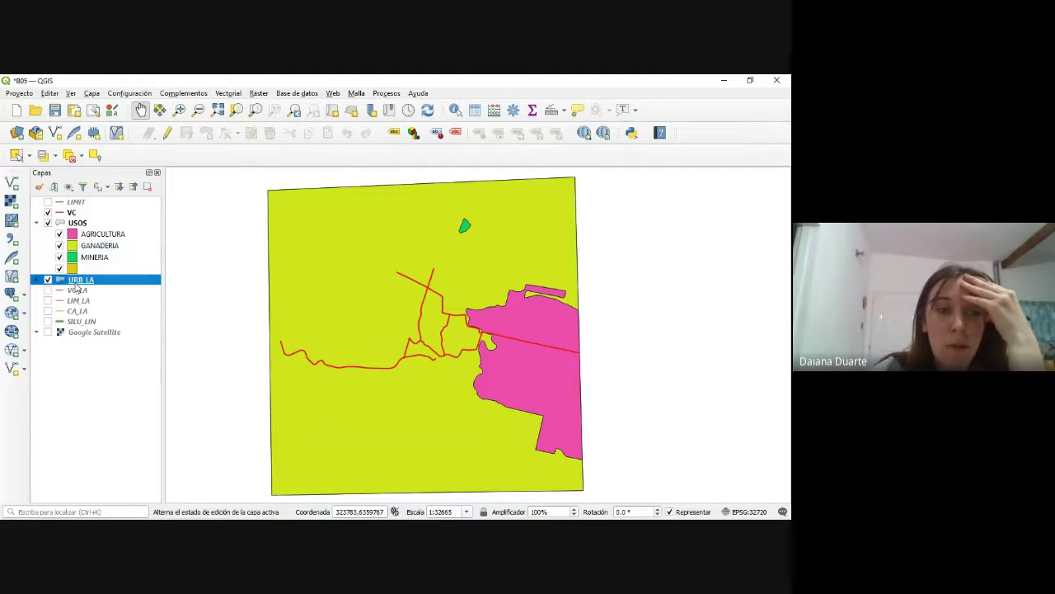
{"action": "left_click", "coordinate": [37, 281]}
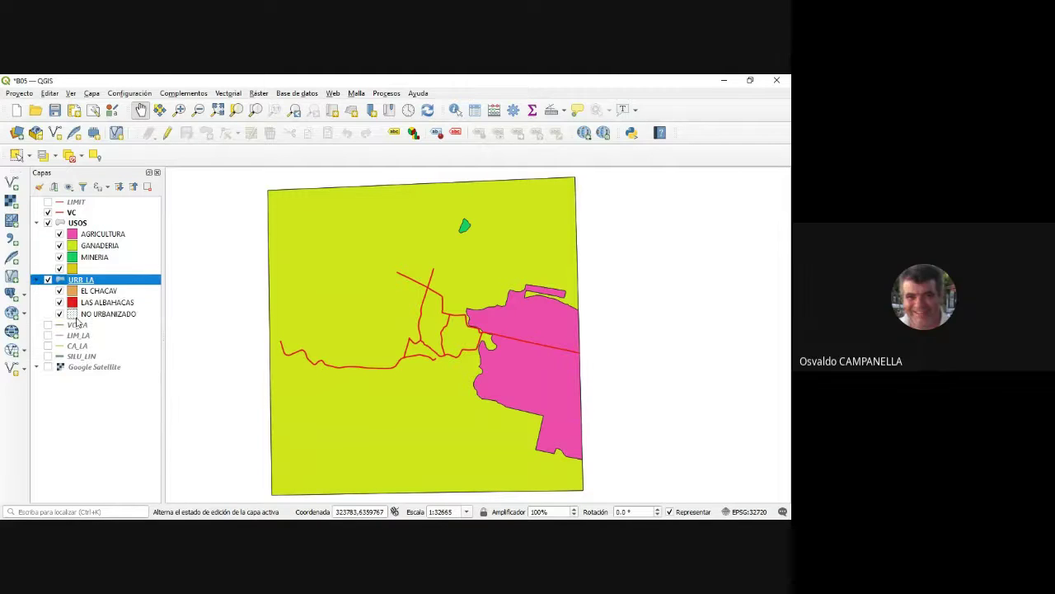
{"action": "left_click", "coordinate": [88, 318]}
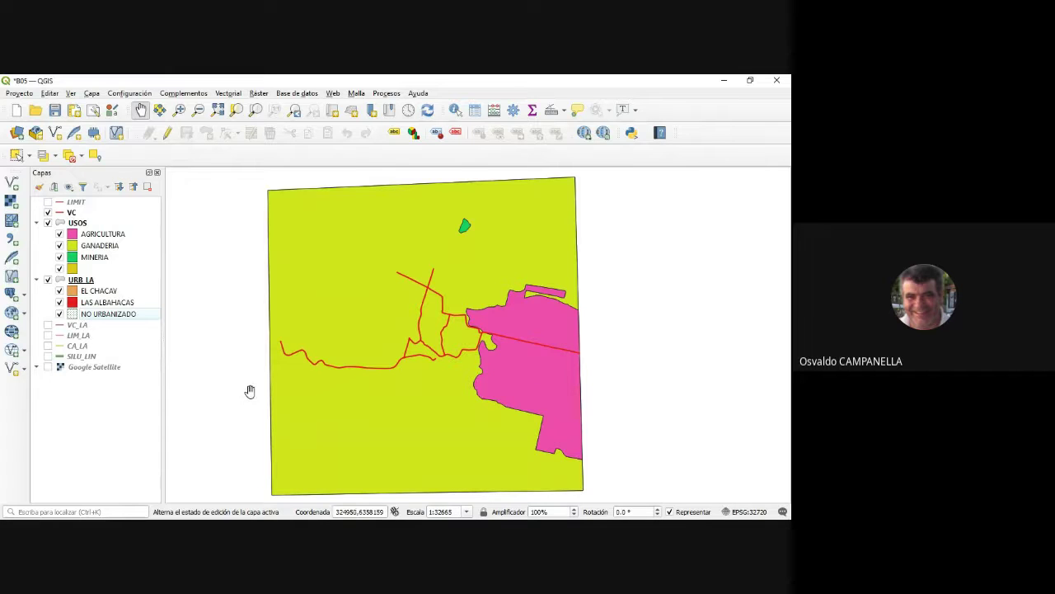
{"action": "left_click", "coordinate": [37, 224]}
{"action": "left_click", "coordinate": [36, 233]}
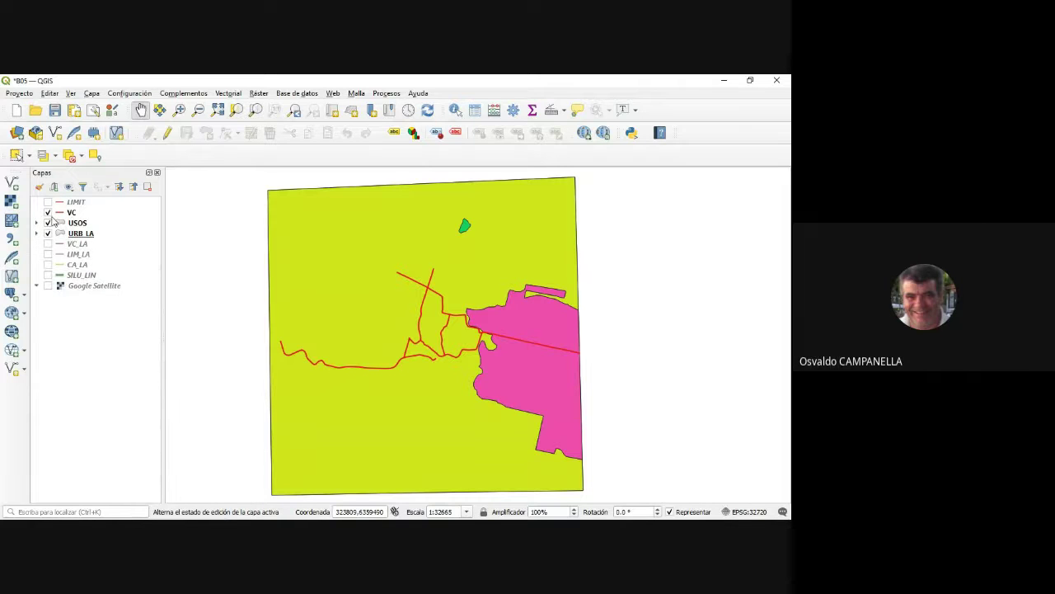
- Show the VC_LA layer to compare it with VC, and remove VC_LA from the project
{"action": "left_click", "coordinate": [47, 213]}
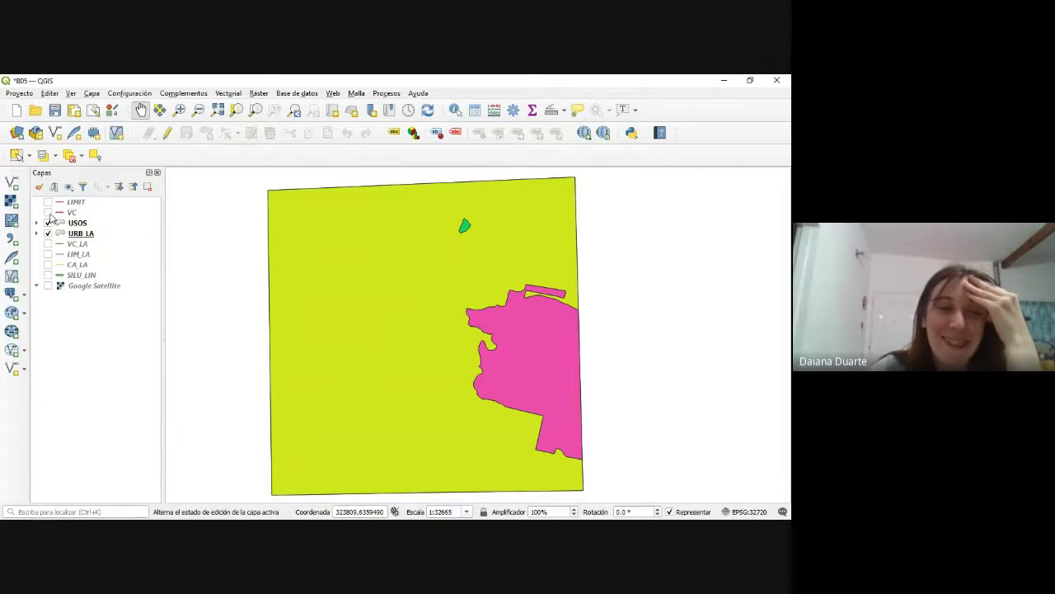
{"action": "left_click", "coordinate": [47, 213]}
{"action": "left_click", "coordinate": [47, 244]}
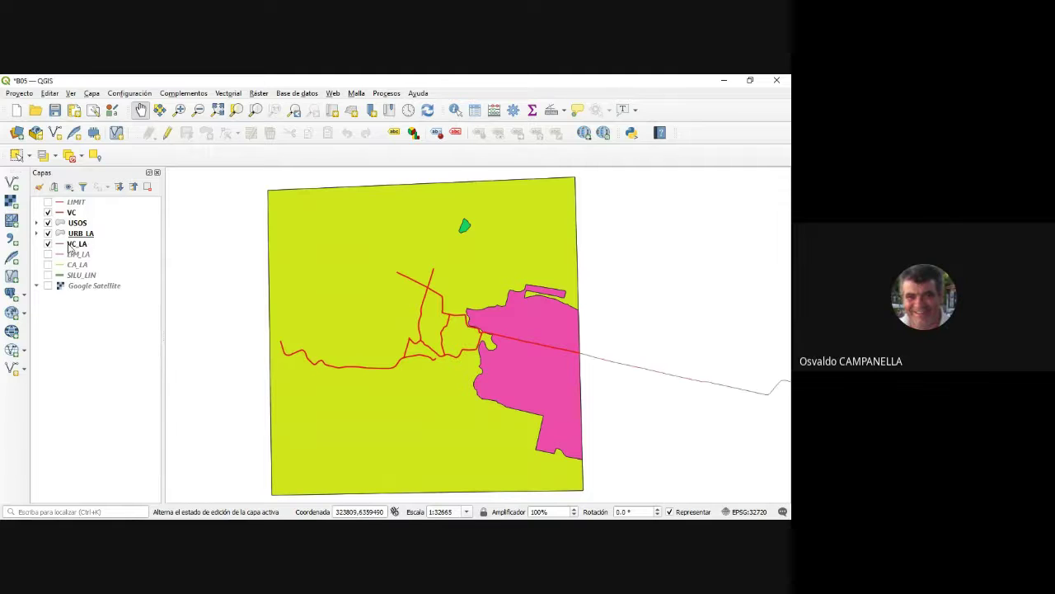
{"action": "left_click", "coordinate": [72, 245]}
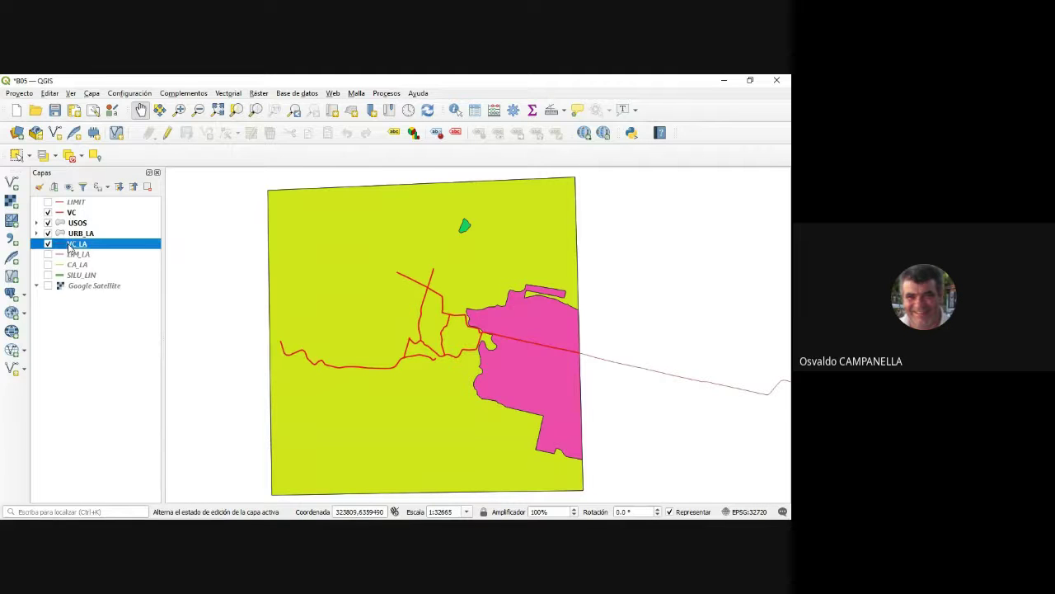
{"action": "left_click", "coordinate": [148, 188]}
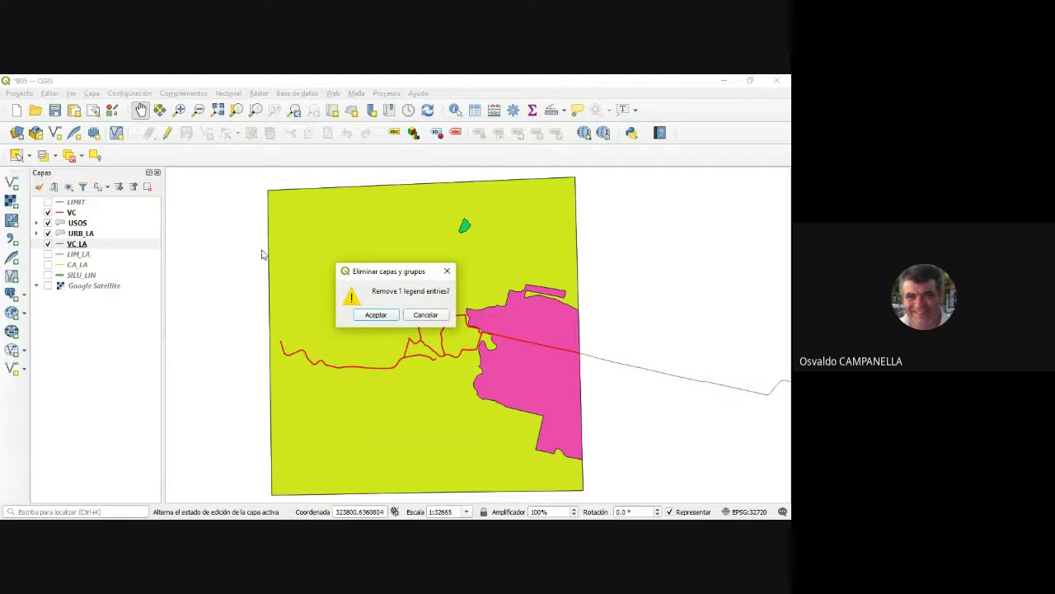
{"action": "left_click", "coordinate": [381, 316]}
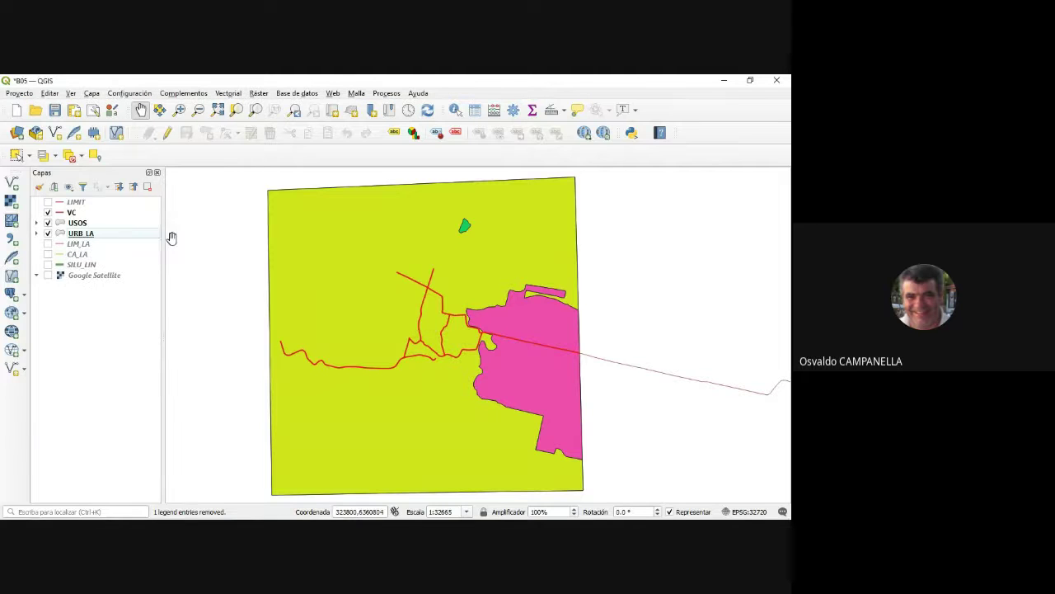
- Set up a vector Clip with CA_LA as the input layer and URB_LA as the overlay layer
{"action": "left_click", "coordinate": [82, 256]}
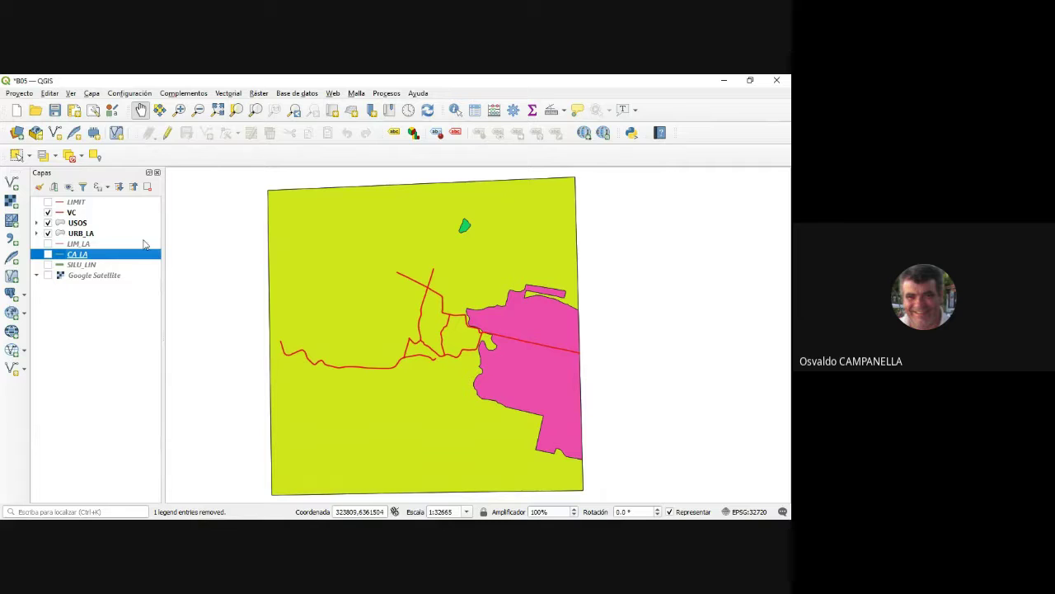
{"action": "left_click", "coordinate": [230, 93]}
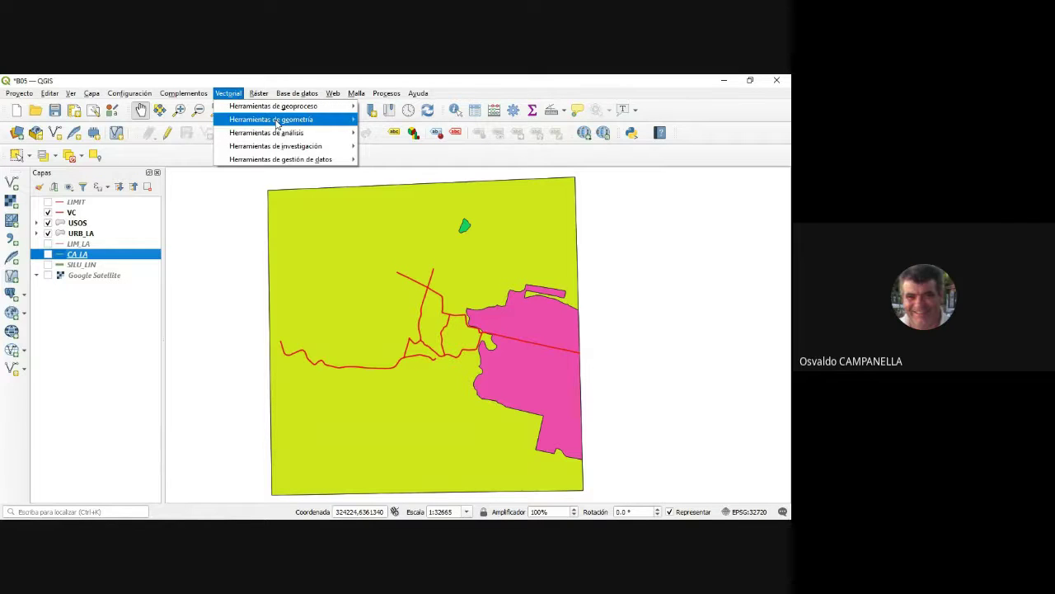
{"action": "mouse_move", "coordinate": [280, 107]}
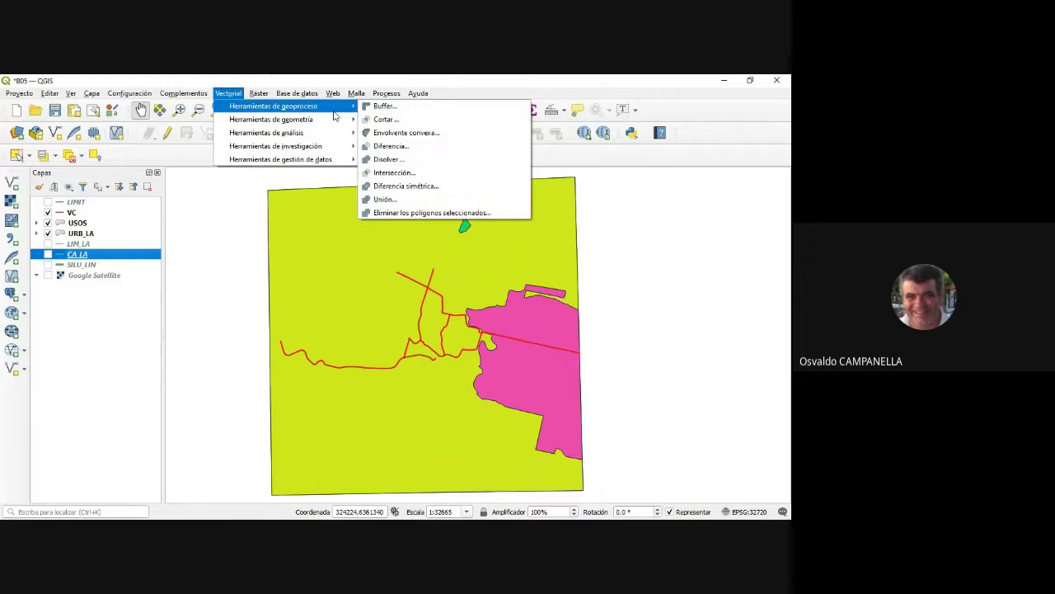
{"action": "left_click", "coordinate": [386, 119]}
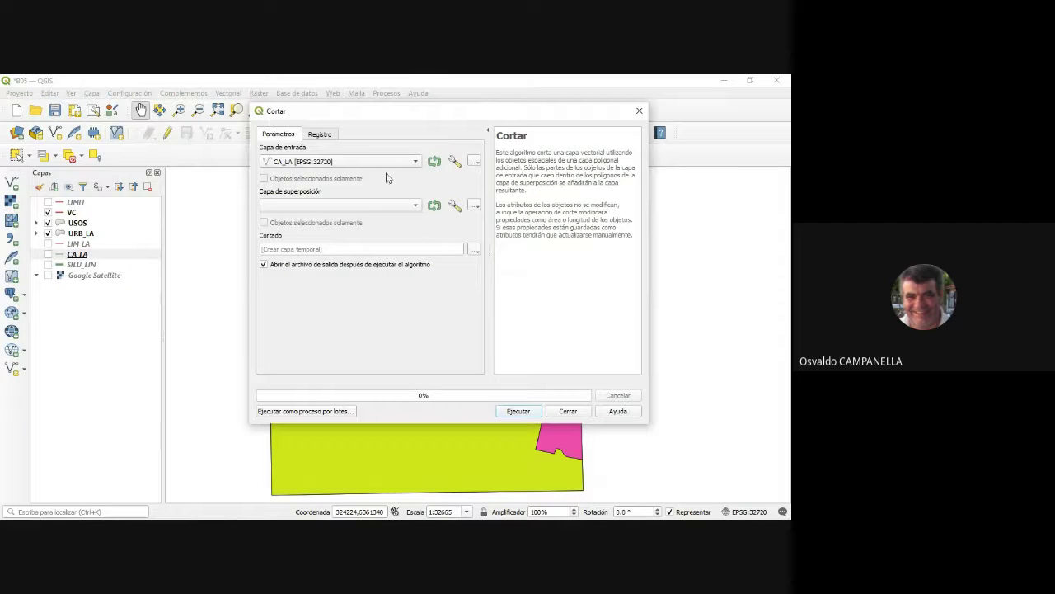
{"action": "left_click", "coordinate": [398, 208]}
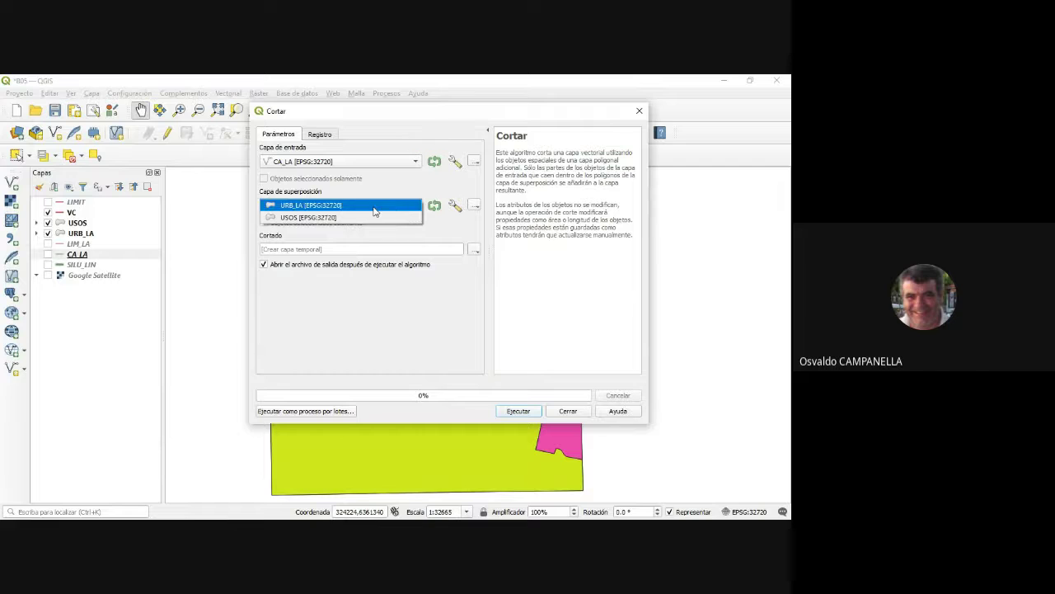
{"action": "left_click", "coordinate": [373, 210]}
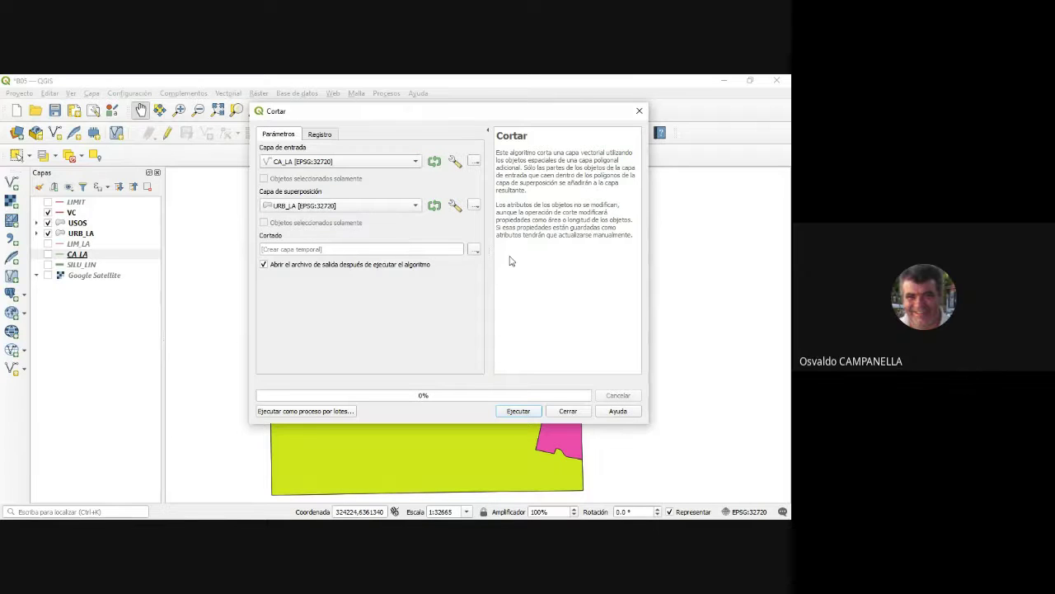
- Save the clip output as the shapefile CA in the UTM20S folder, run the algorithm and close it
{"action": "left_click", "coordinate": [474, 249]}
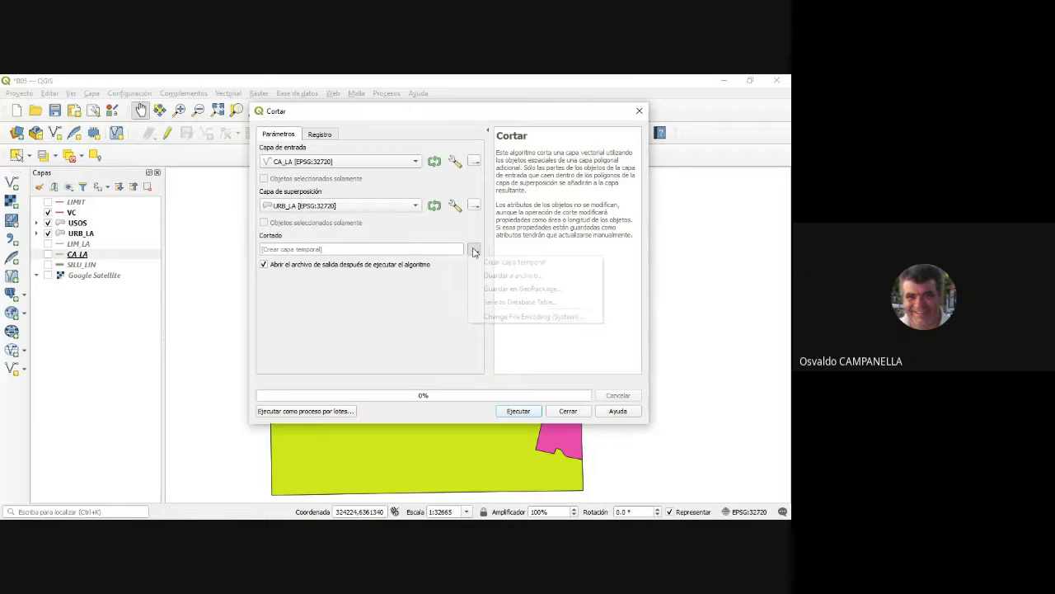
{"action": "left_click", "coordinate": [504, 276]}
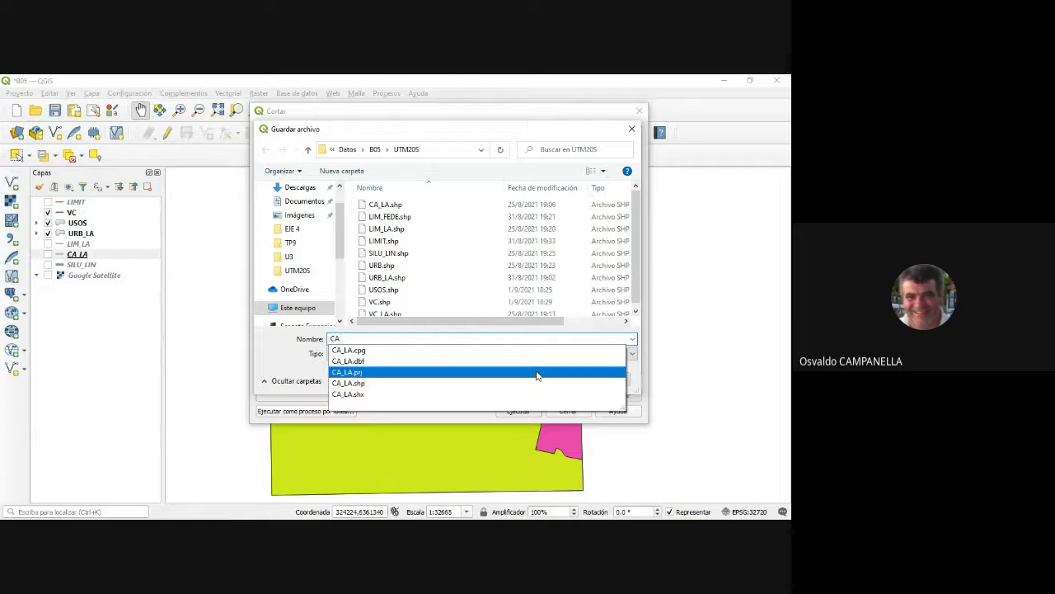
{"action": "left_click", "coordinate": [277, 366]}
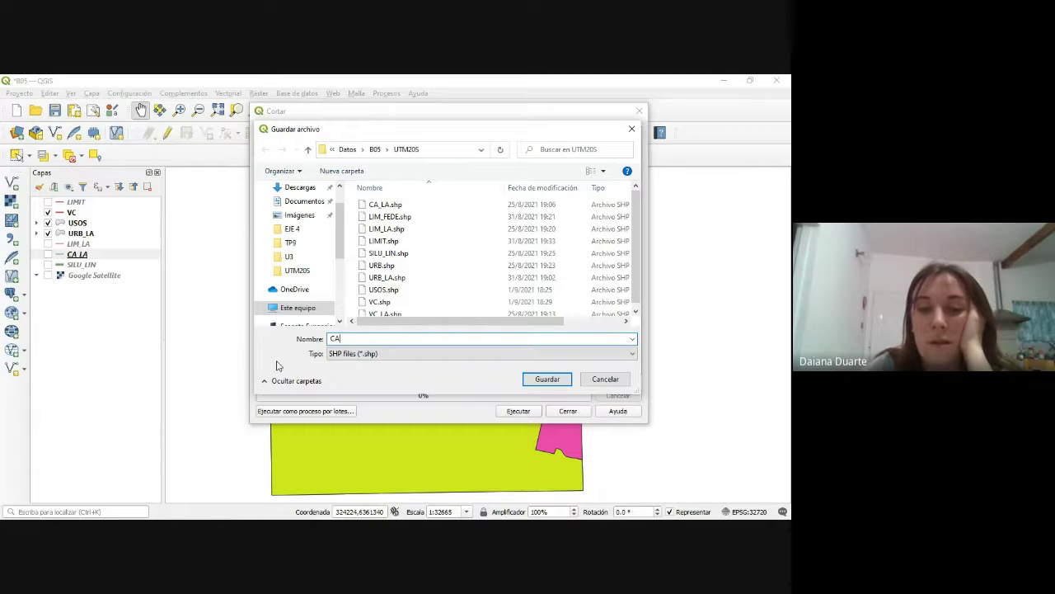
{"action": "left_click", "coordinate": [548, 379]}
{"action": "left_click", "coordinate": [520, 411]}
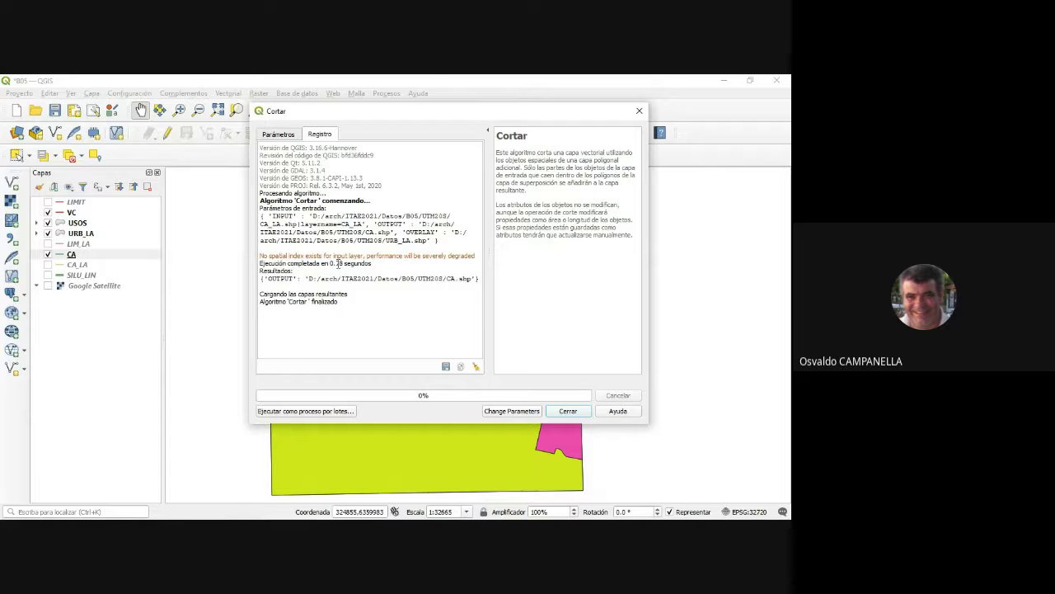
{"action": "left_click", "coordinate": [569, 410]}
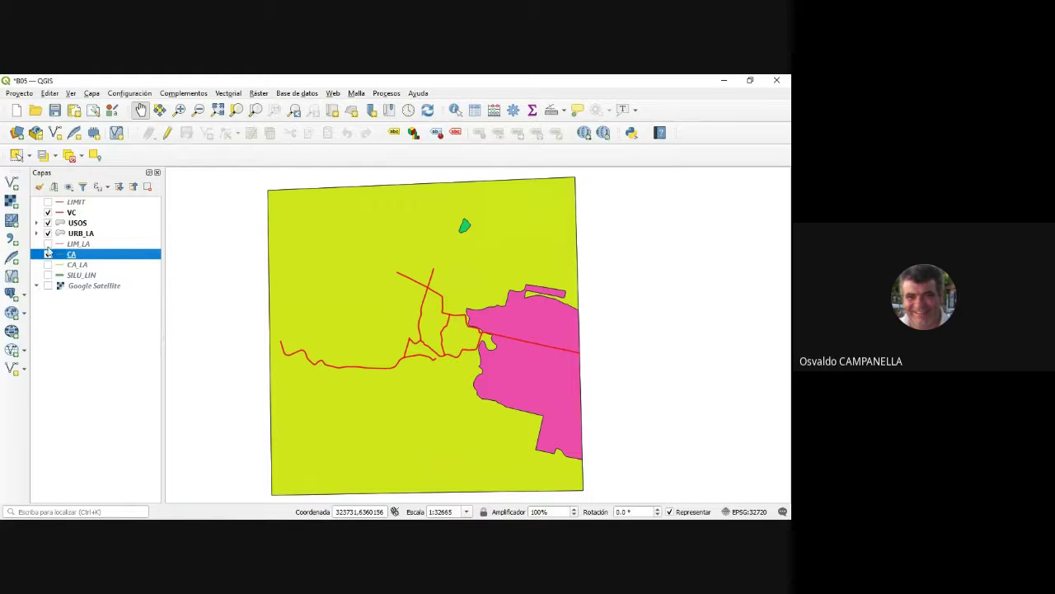
- Move the USOS and URB_LA polygon layers below SILU_LIN in the layer order, leaving CA_LA hidden
{"action": "left_click", "coordinate": [47, 264]}
{"action": "left_click", "coordinate": [48, 265]}
{"action": "left_click", "coordinate": [48, 265]}
{"action": "left_click_drag", "start_coordinate": [71, 229], "coordinate": [66, 279]}
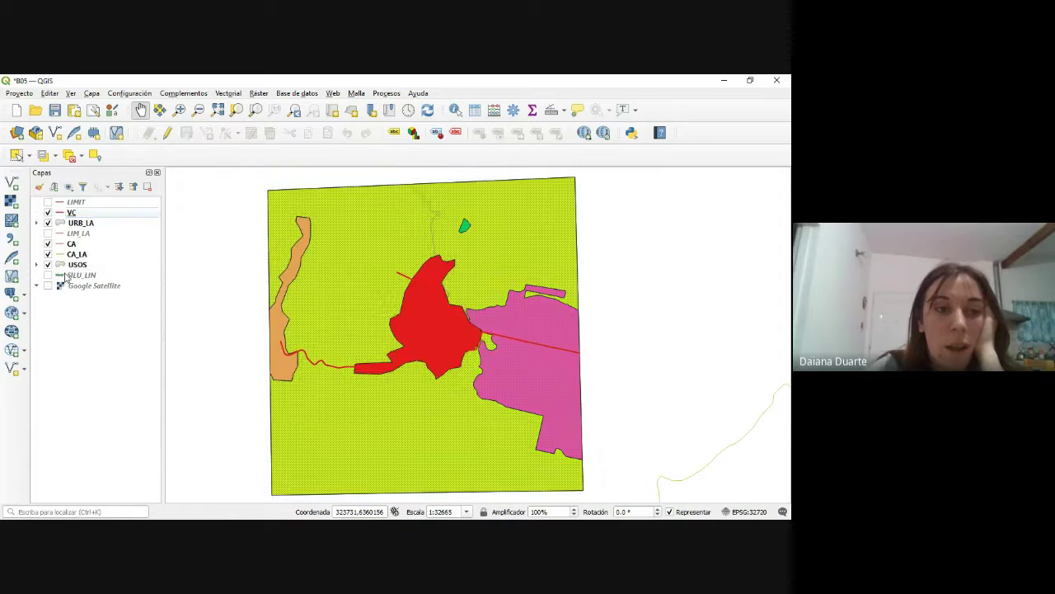
{"action": "left_click_drag", "start_coordinate": [74, 223], "coordinate": [71, 254]}
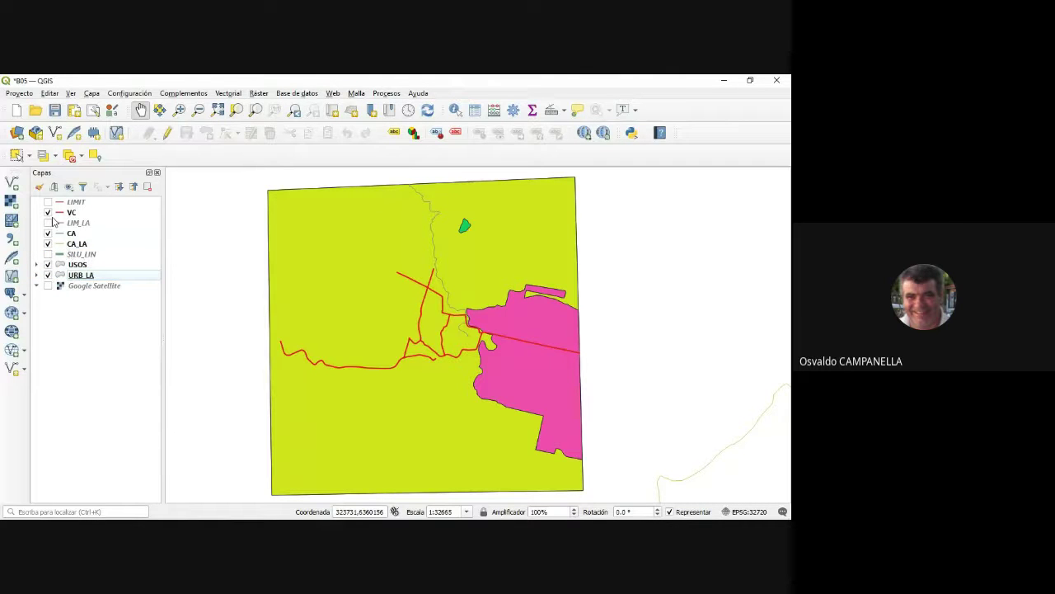
{"action": "left_click", "coordinate": [48, 244]}
- Open the symbology of the CA layer and recolour its line with the recent medium blue
{"action": "right_click", "coordinate": [70, 234]}
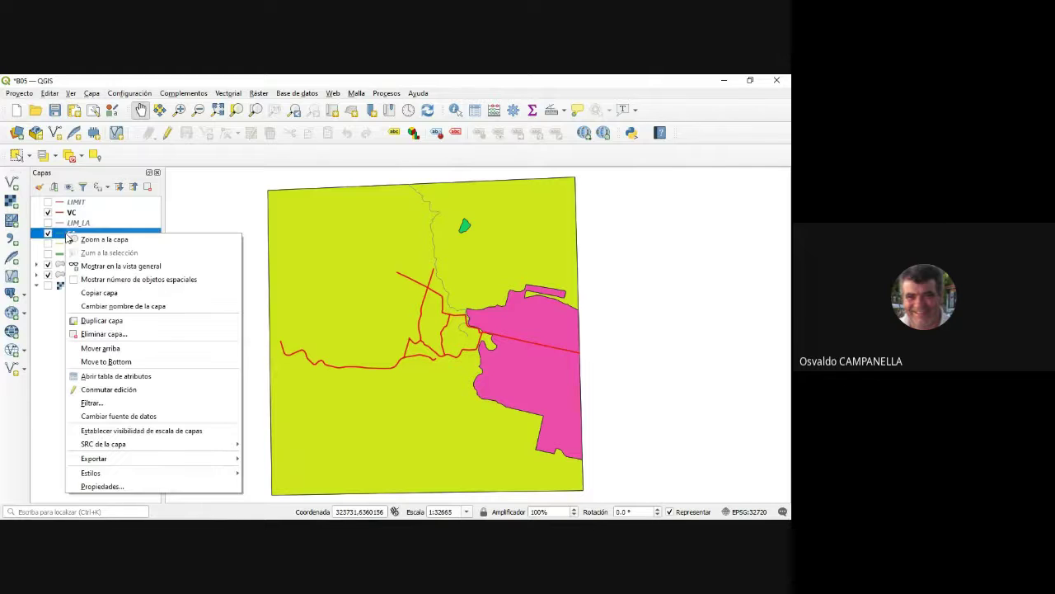
{"action": "left_click", "coordinate": [122, 487]}
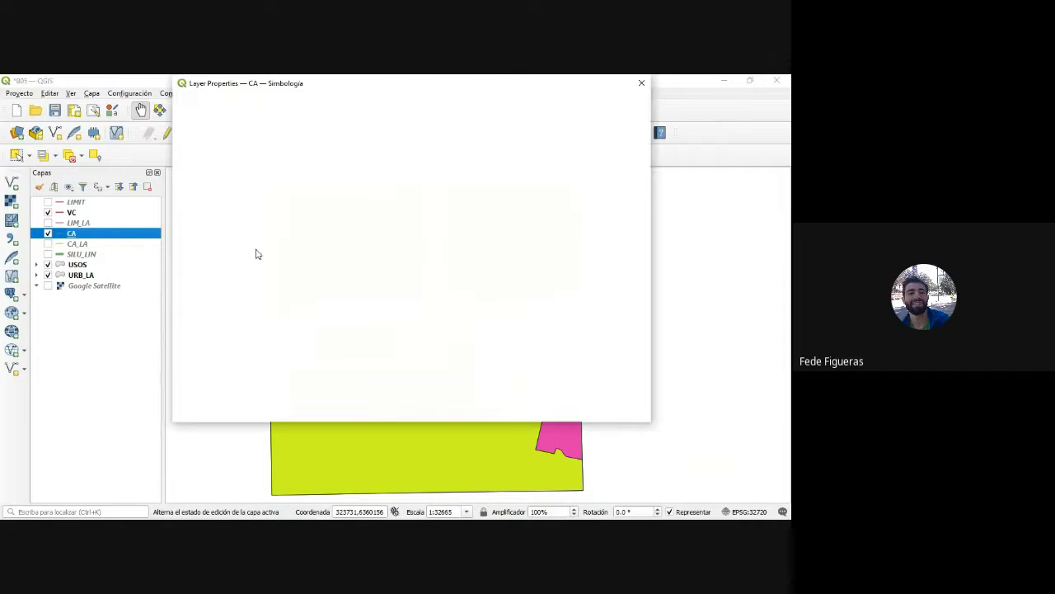
{"action": "left_click", "coordinate": [640, 231]}
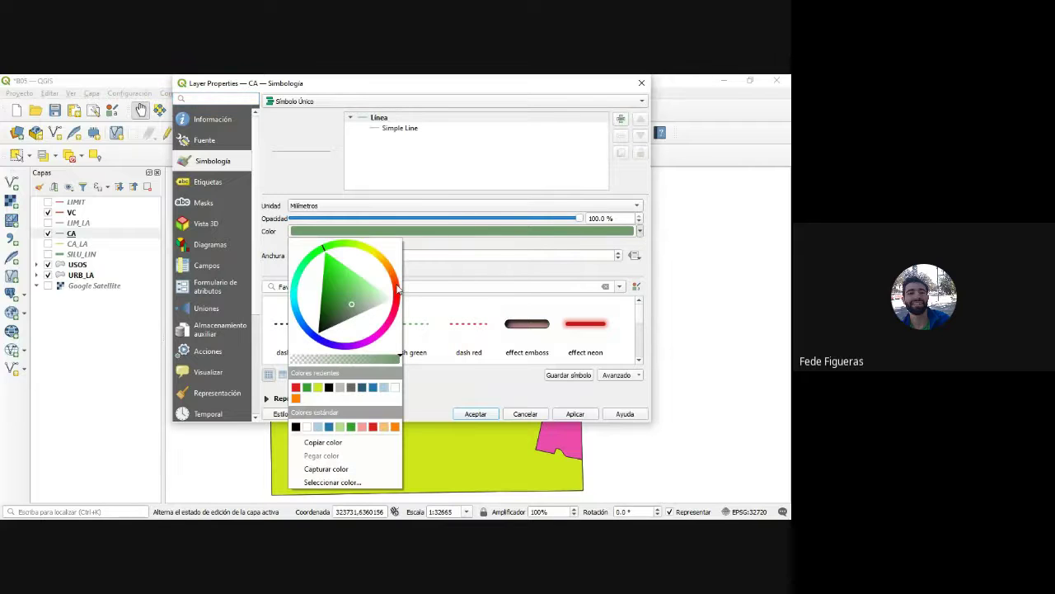
{"action": "left_click", "coordinate": [372, 387]}
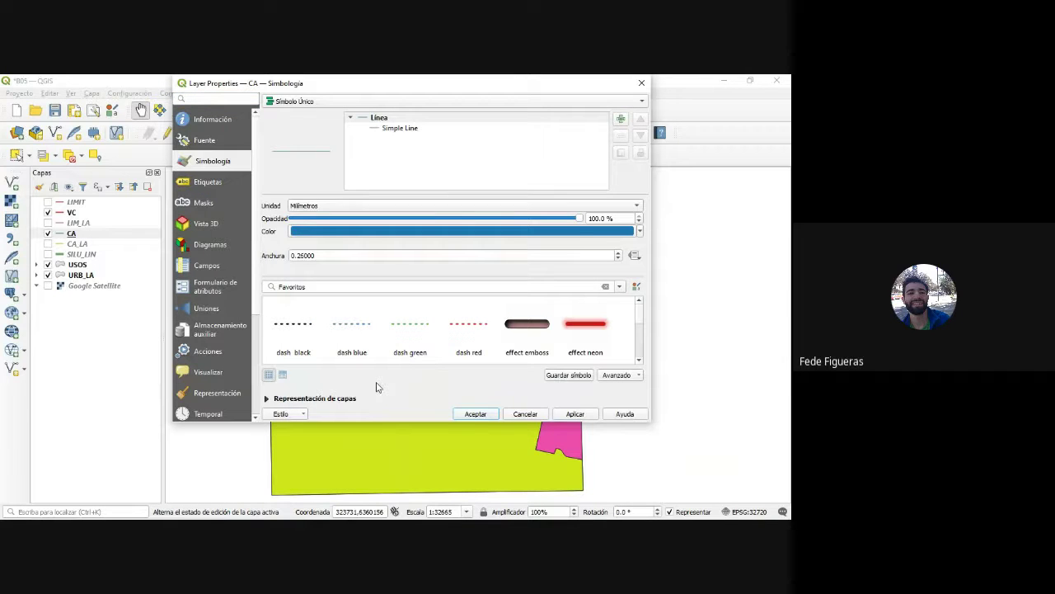
- Set the CA line width to 1 mm, apply it and accept the layer properties
{"action": "left_click", "coordinate": [446, 256]}
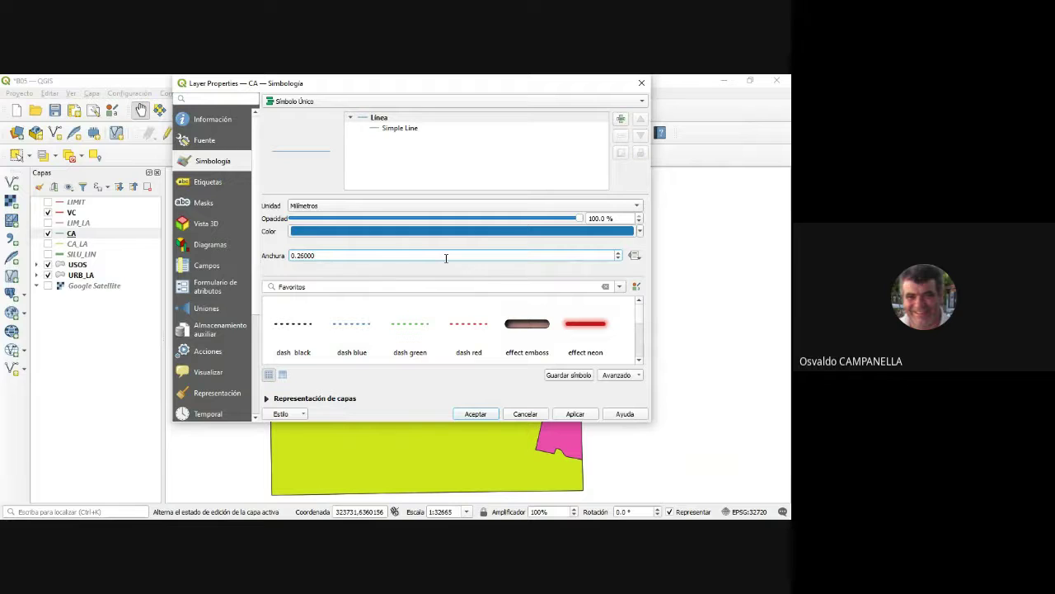
{"action": "double_click", "coordinate": [446, 258]}
{"action": "type", "text": "1"}
{"action": "left_click", "coordinate": [586, 417]}
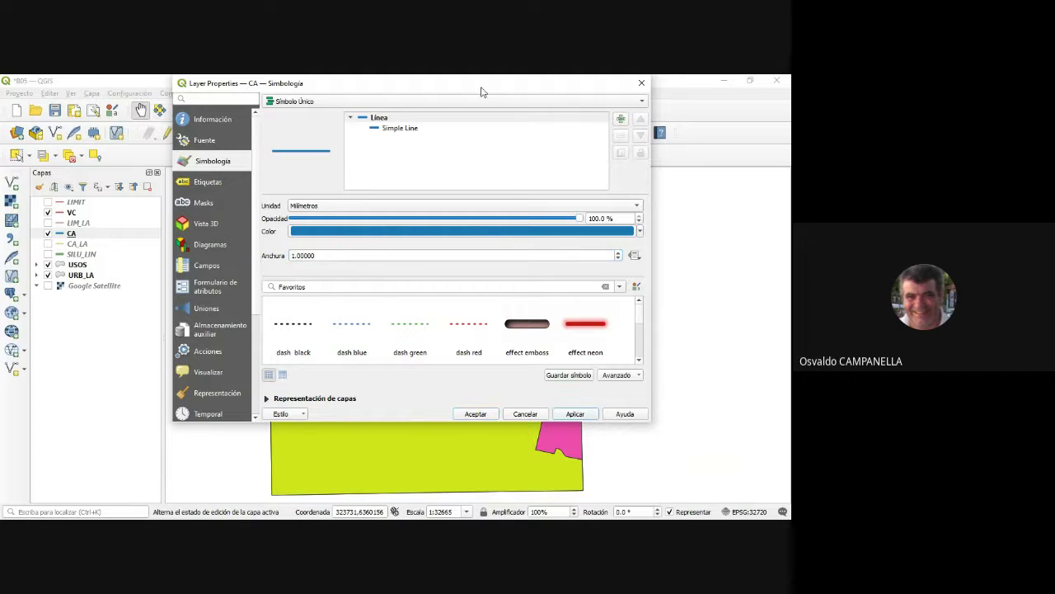
{"action": "left_click_drag", "start_coordinate": [482, 84], "coordinate": [428, 83]}
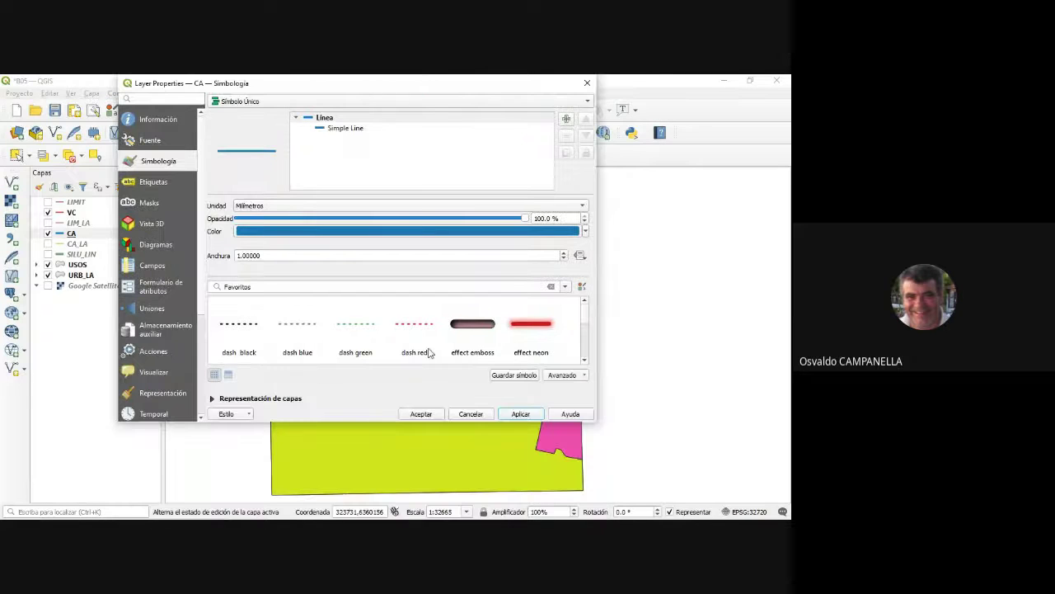
{"action": "left_click", "coordinate": [504, 417]}
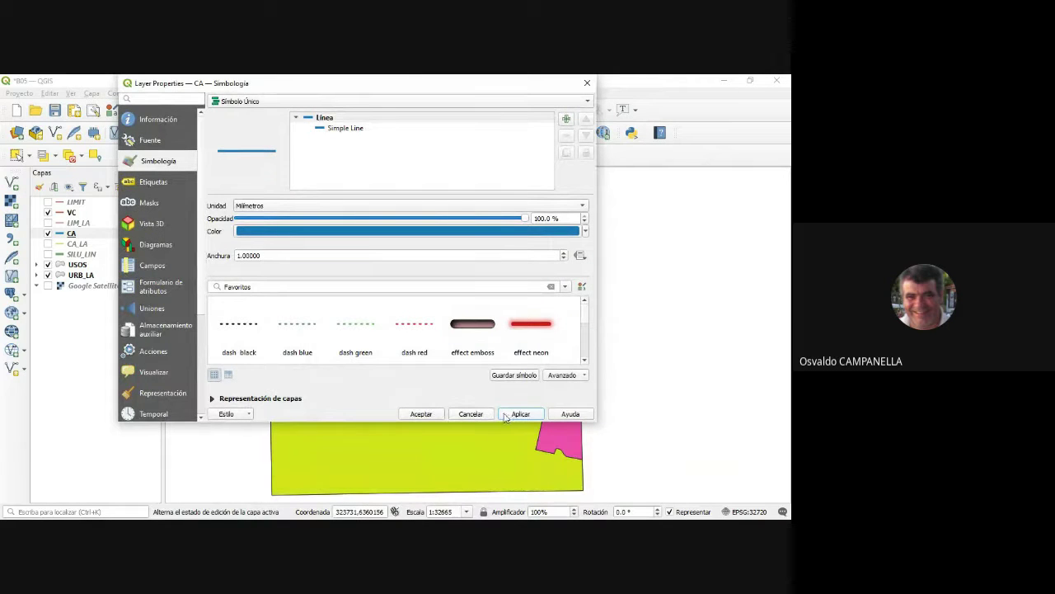
{"action": "left_click", "coordinate": [424, 414]}
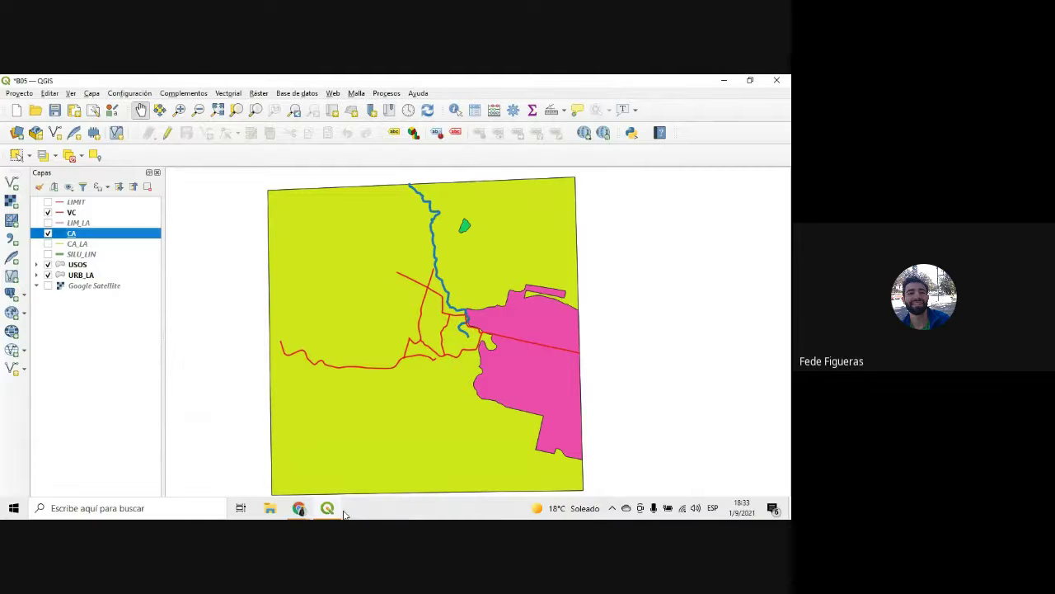
{"action": "mouse_move", "coordinate": [298, 508]}
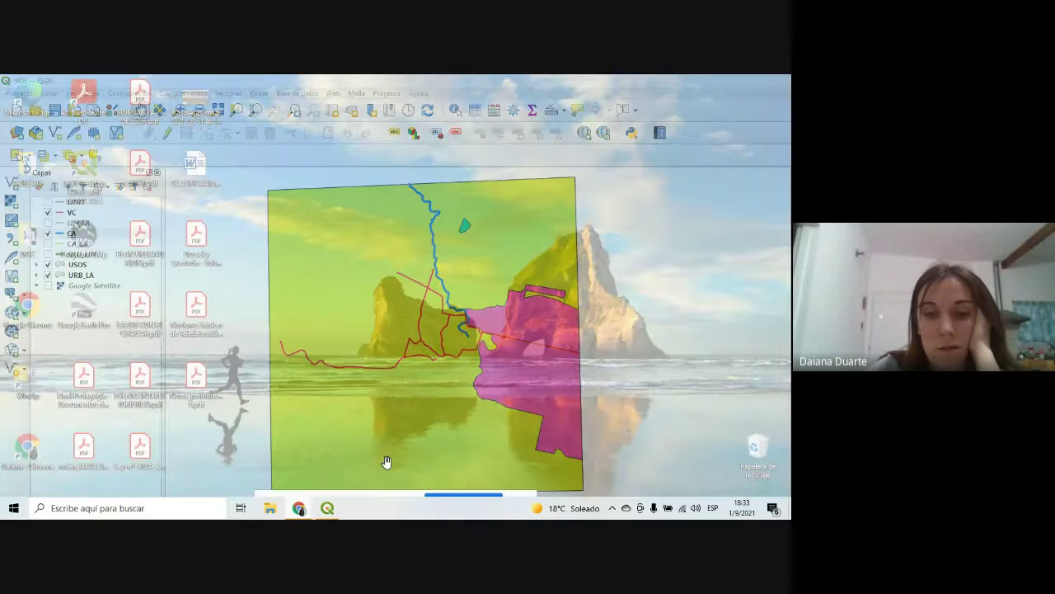
{"action": "left_click", "coordinate": [388, 463]}
{"action": "left_click", "coordinate": [443, 503]}
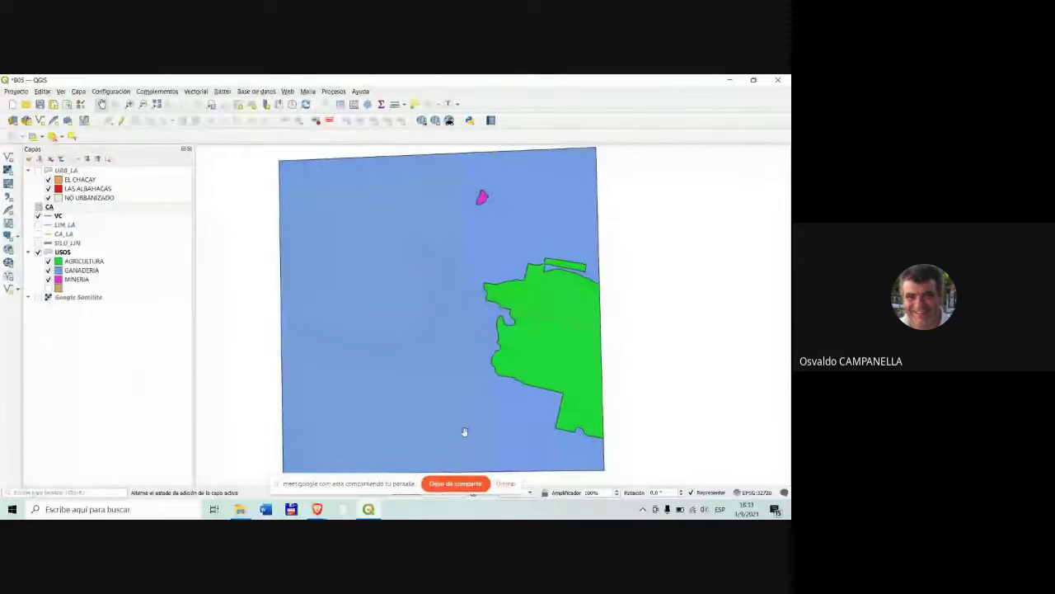
{"action": "left_click", "coordinate": [505, 484]}
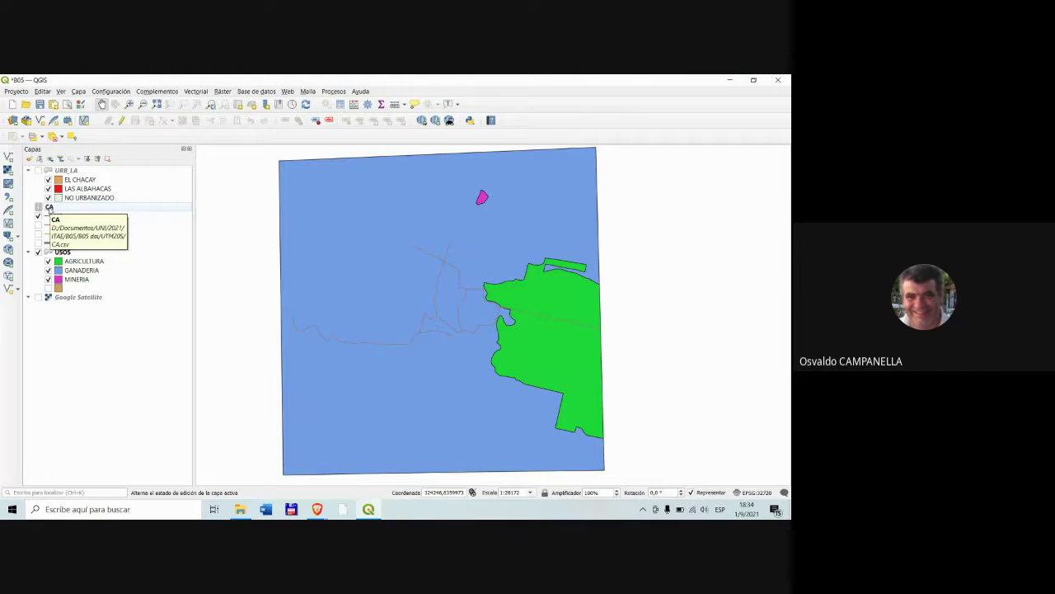
- Set up a Clip in this project with CA_LA as the input layer and URB_LA as the overlay layer
{"action": "right_click", "coordinate": [50, 208]}
{"action": "key", "text": "Escape"}
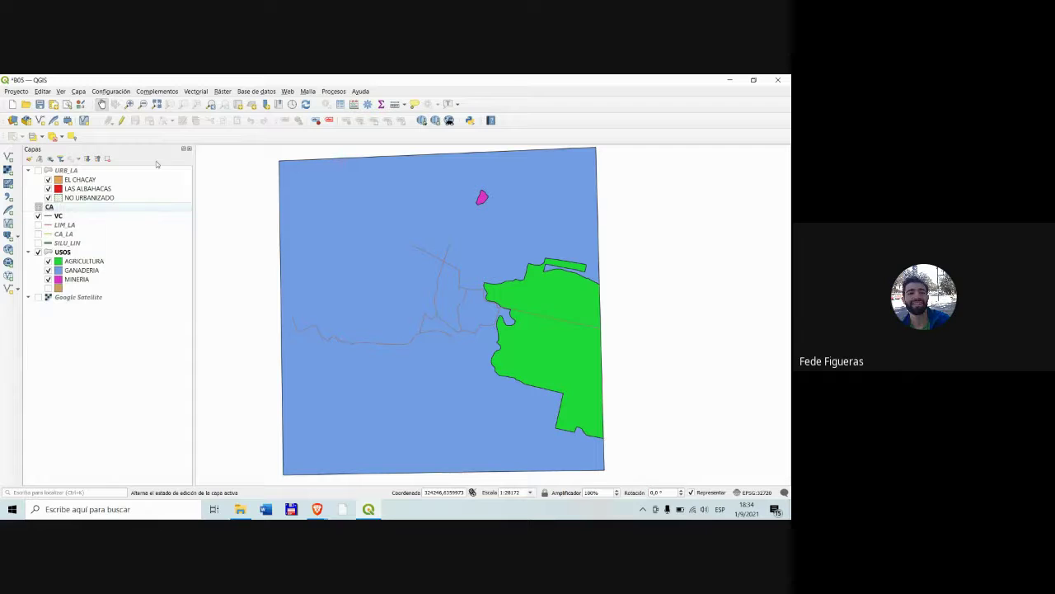
{"action": "left_click", "coordinate": [198, 92]}
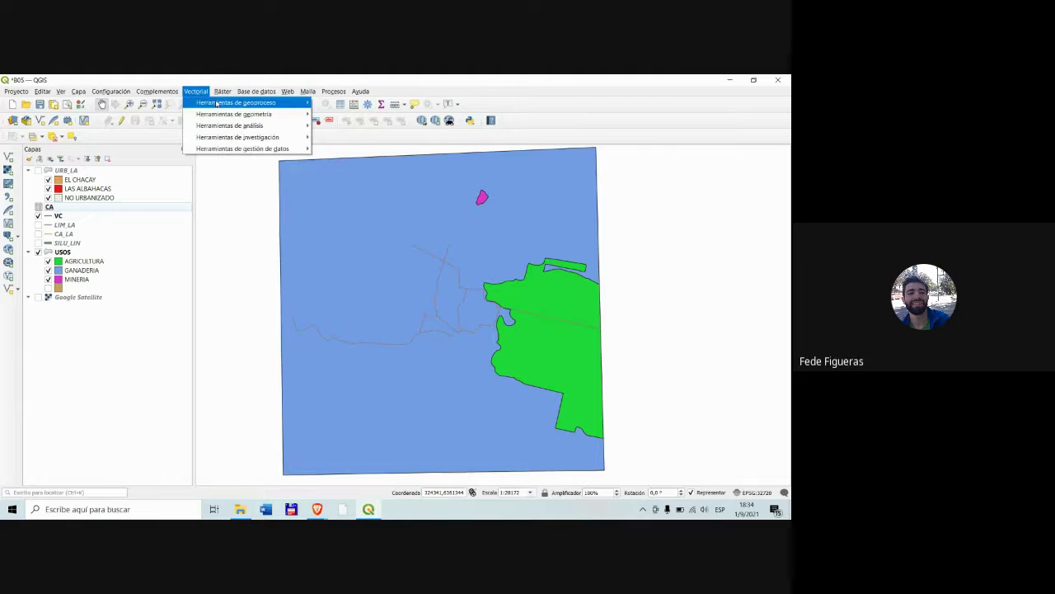
{"action": "mouse_move", "coordinate": [217, 103]}
{"action": "left_click", "coordinate": [329, 113]}
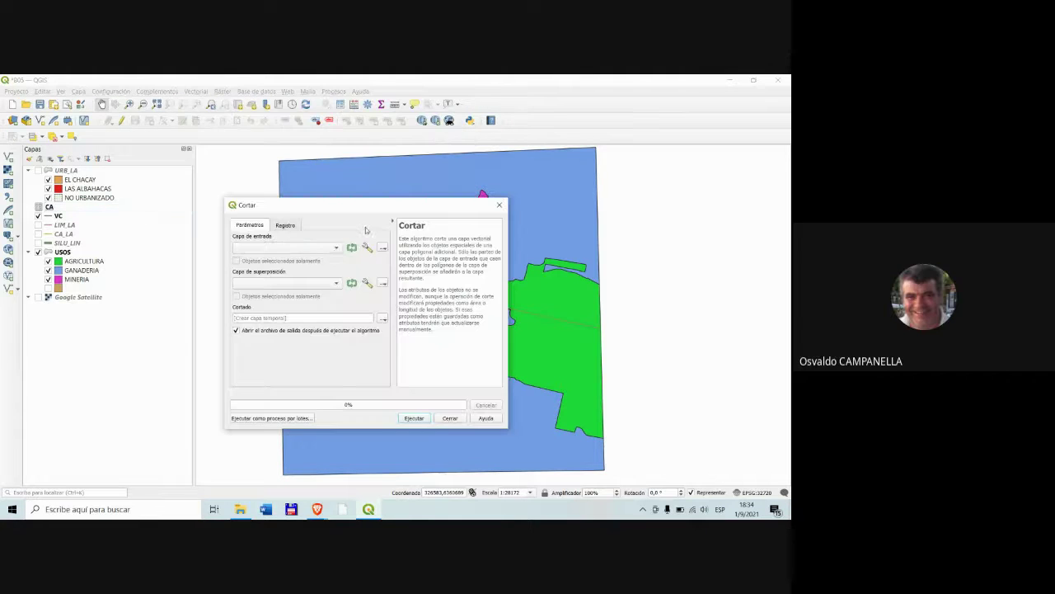
{"action": "left_click", "coordinate": [335, 254]}
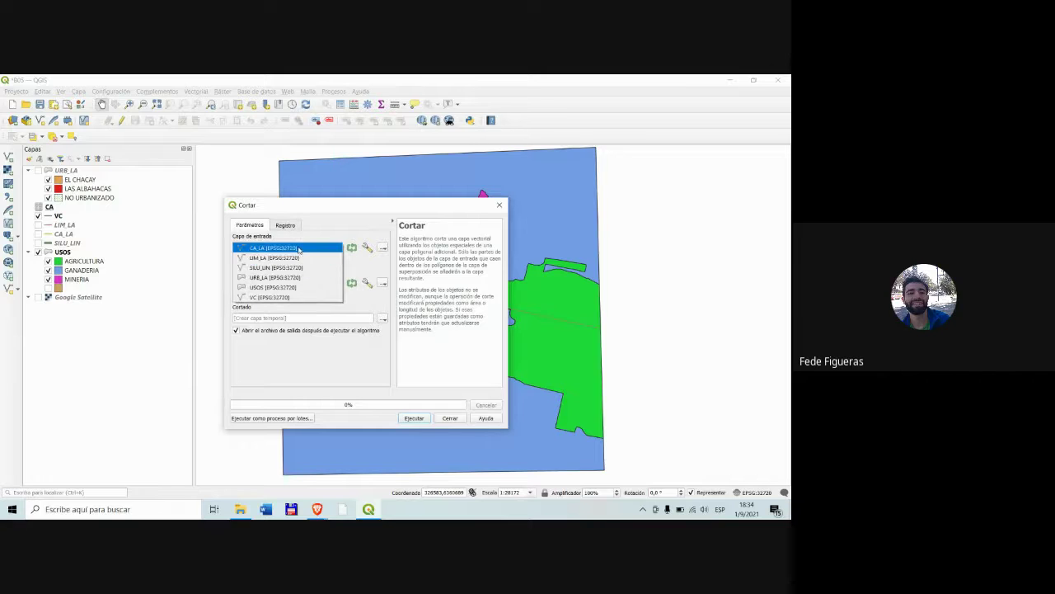
{"action": "left_click", "coordinate": [301, 251]}
{"action": "left_click", "coordinate": [308, 283]}
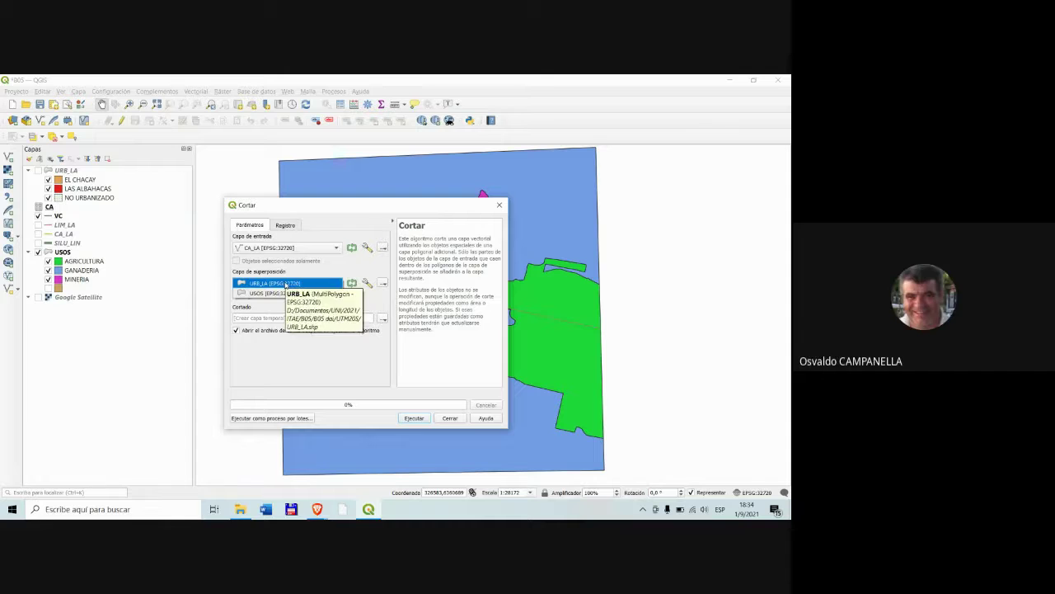
{"action": "left_click", "coordinate": [286, 284]}
- Direct the clip output to a file named CA2 in the UTM20S folder, with SHP as the file type
{"action": "left_click", "coordinate": [382, 318]}
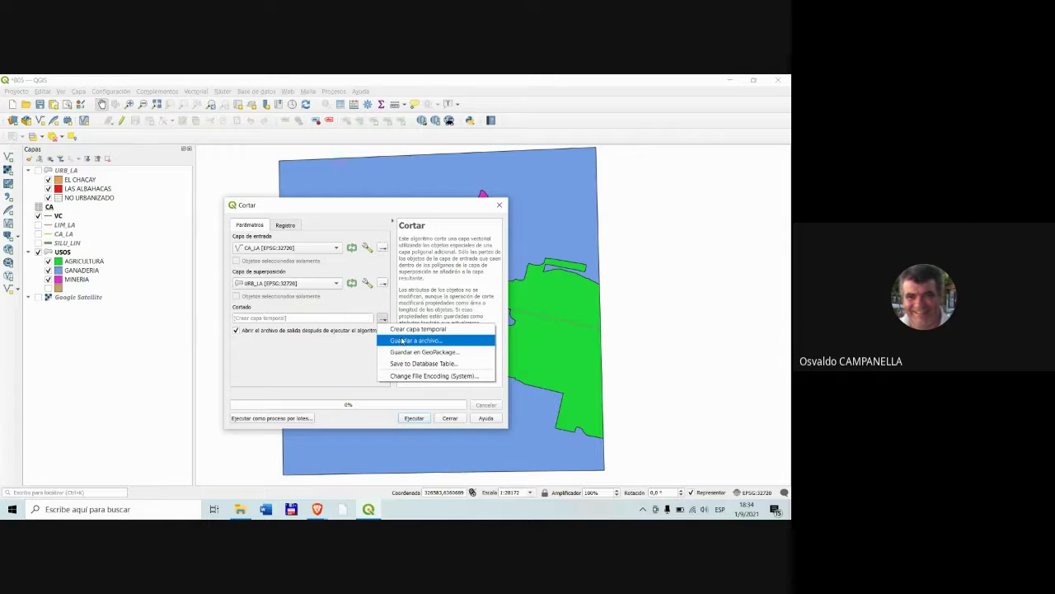
{"action": "left_click", "coordinate": [403, 341]}
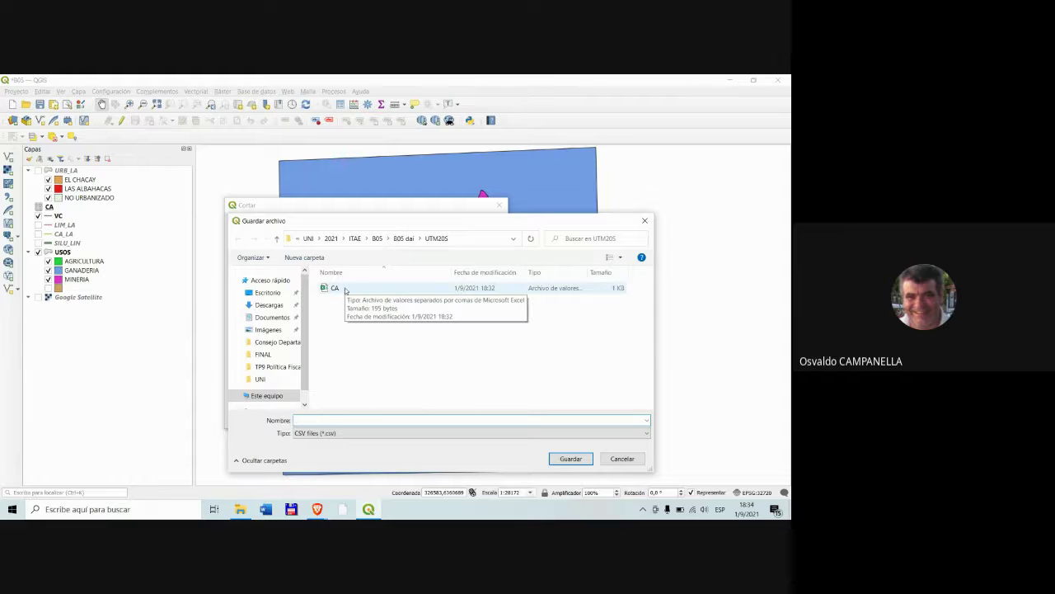
{"action": "type", "text": "CA"}
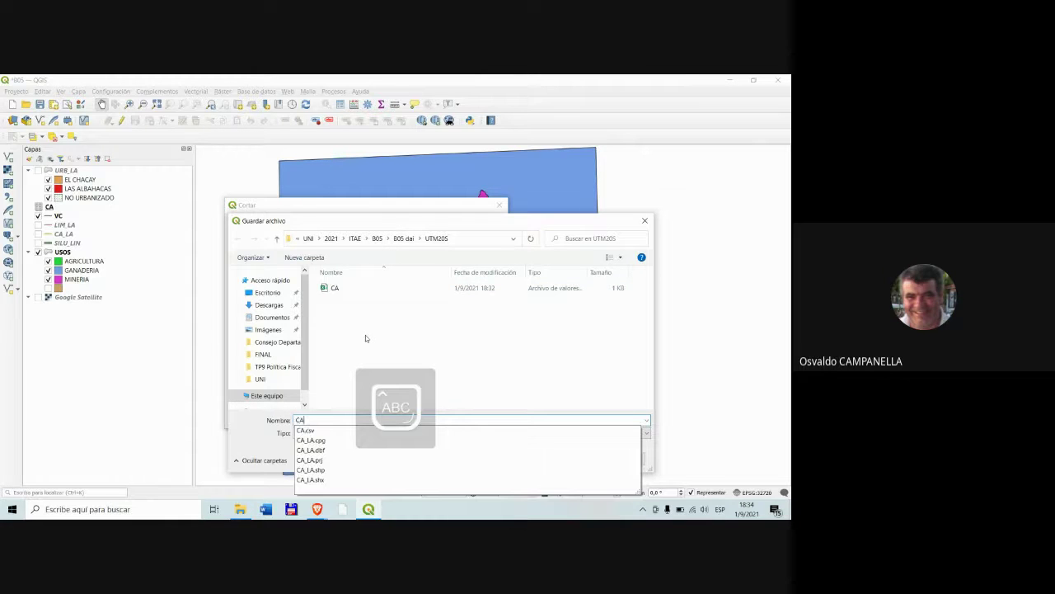
{"action": "key", "text": "Caps_Lock"}
{"action": "type", "text": "2"}
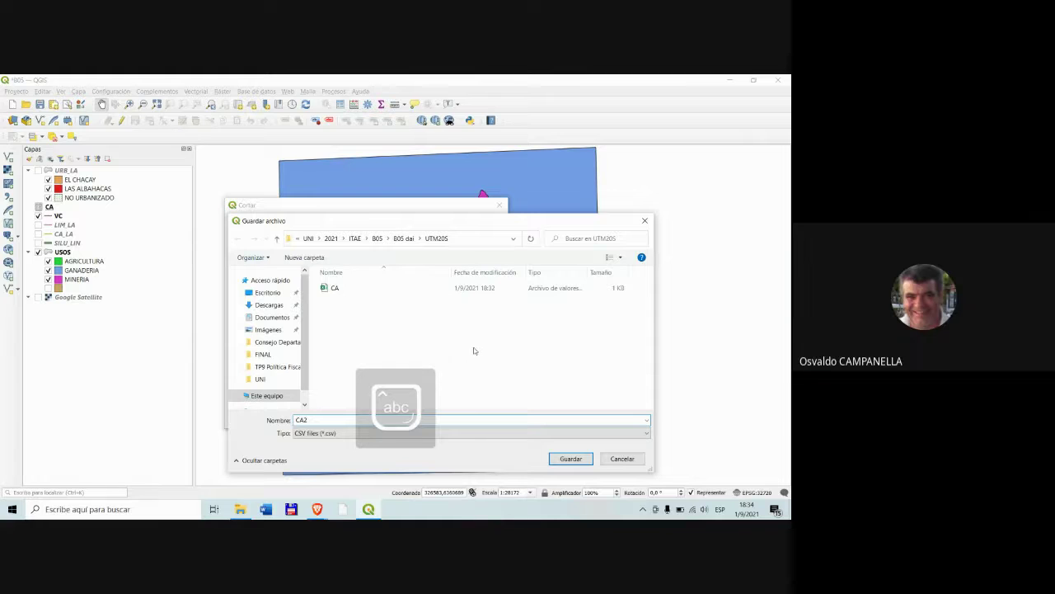
{"action": "left_click", "coordinate": [547, 433]}
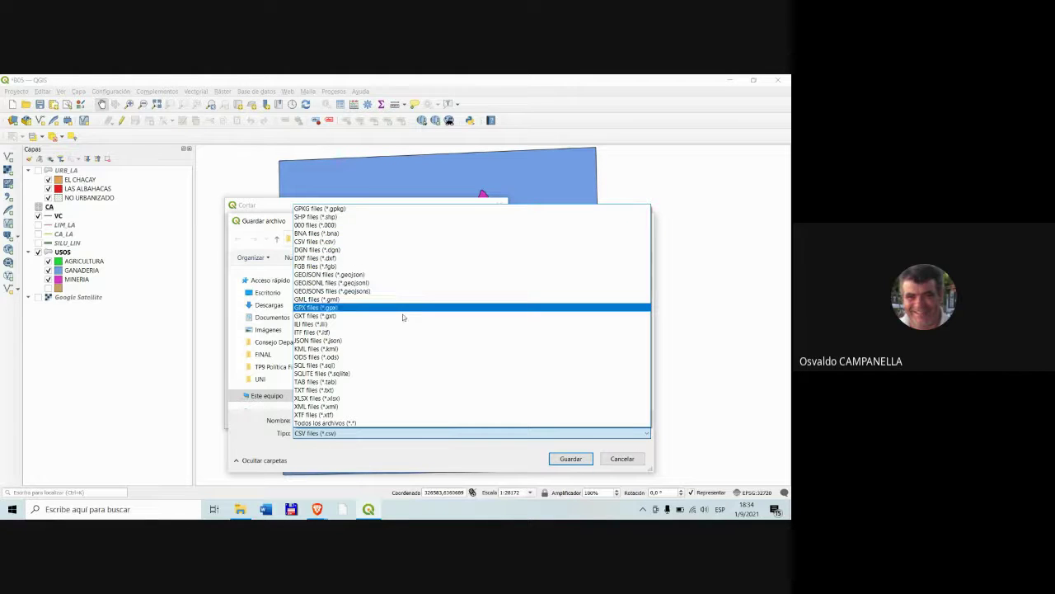
{"action": "left_click", "coordinate": [316, 216]}
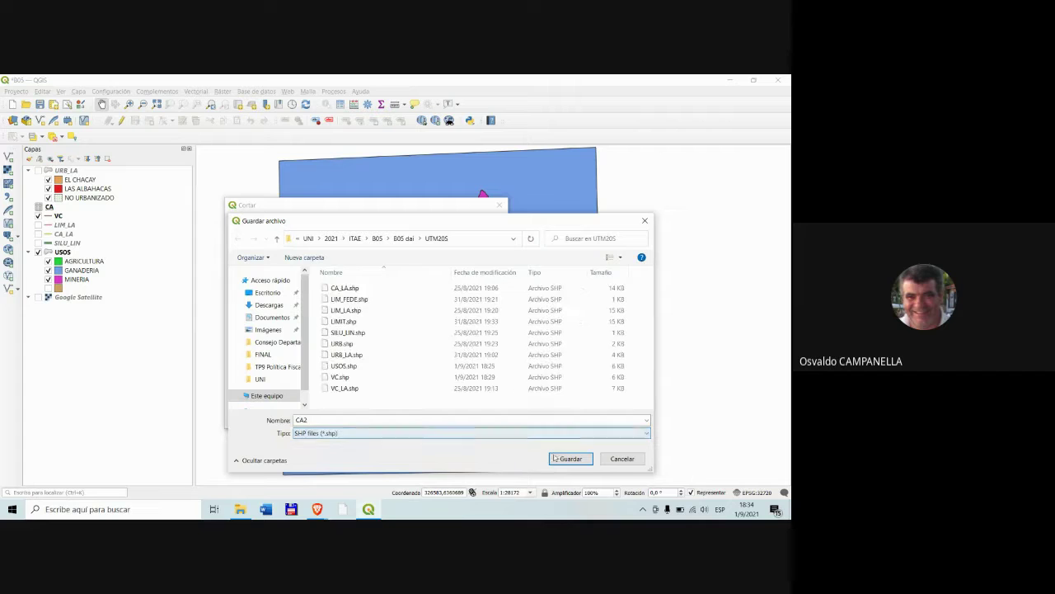
- Change the output file name to CA, save it, run the clip and close the Clip dialog
{"action": "left_click", "coordinate": [390, 420]}
{"action": "left_click", "coordinate": [390, 420]}
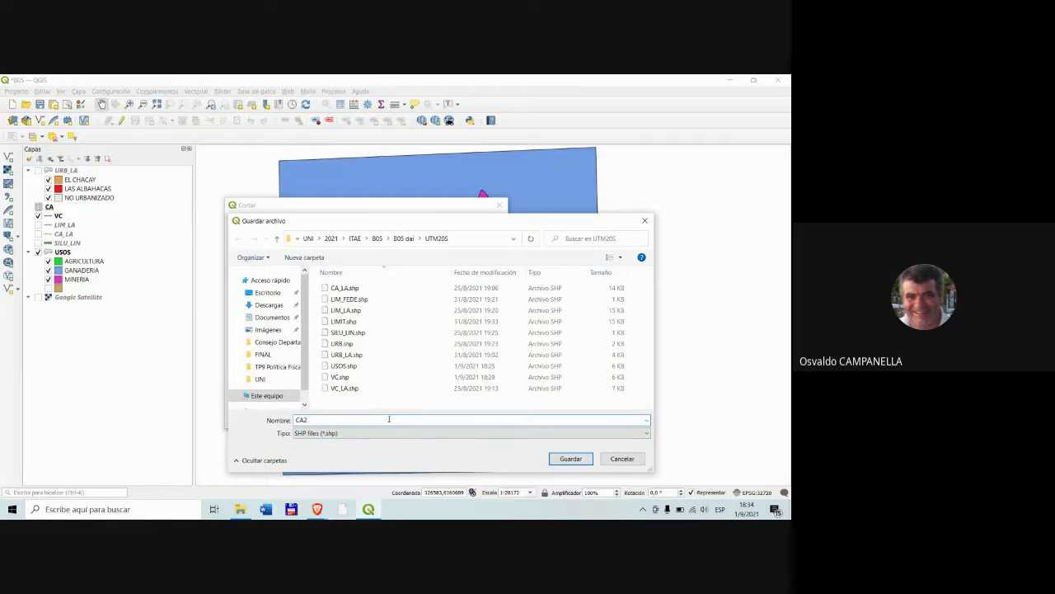
{"action": "key", "text": "BackSpace"}
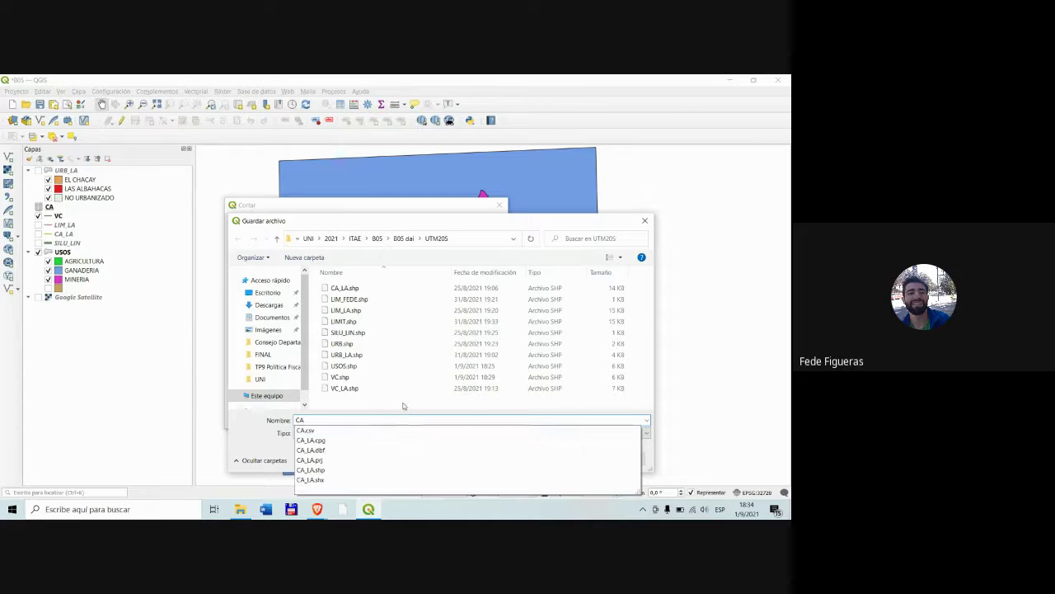
{"action": "left_click", "coordinate": [569, 459]}
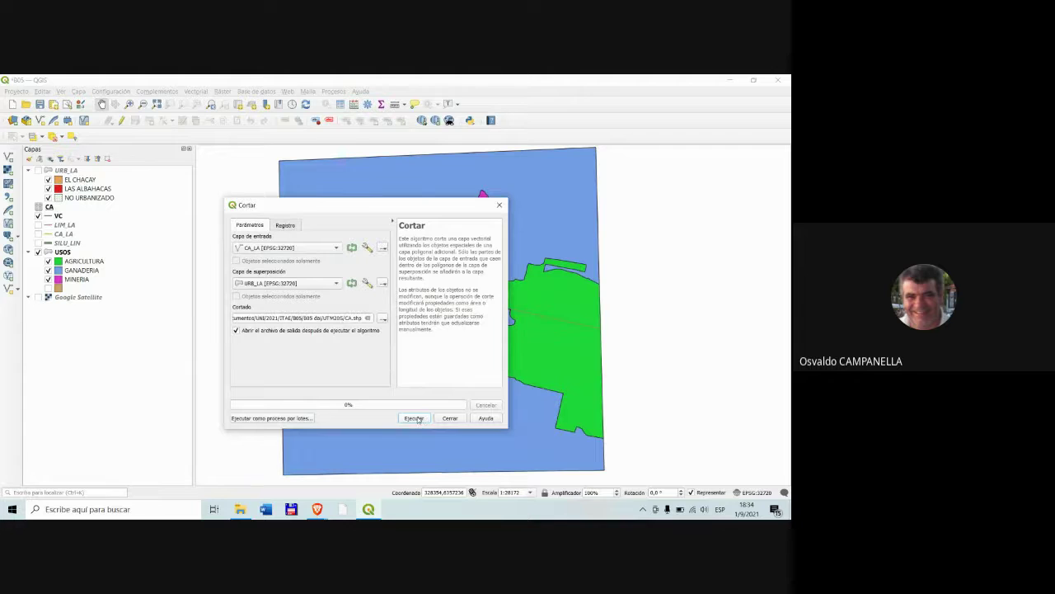
{"action": "left_click", "coordinate": [415, 418]}
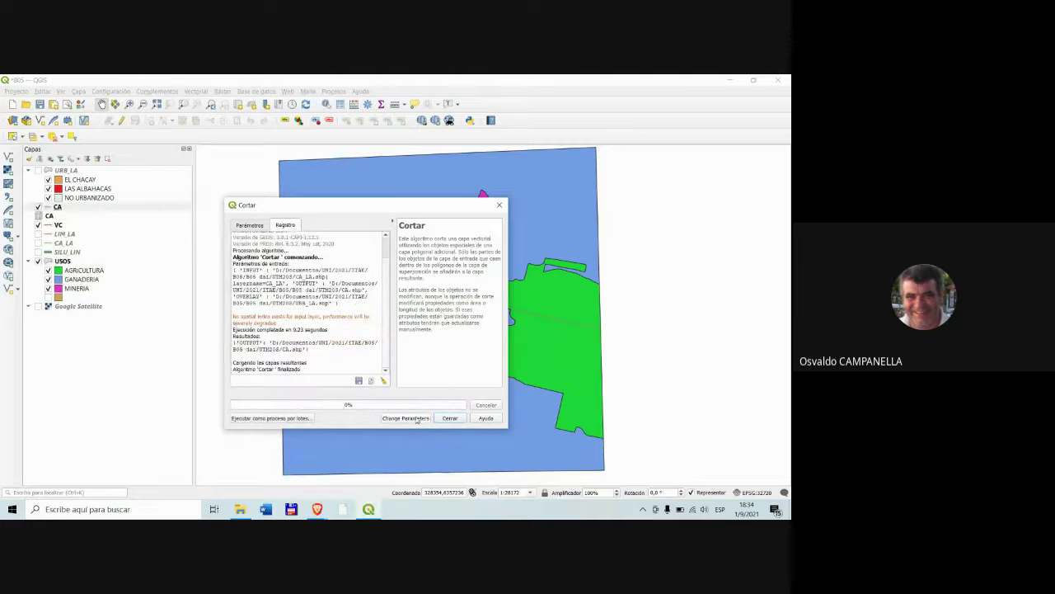
{"action": "left_click", "coordinate": [450, 418]}
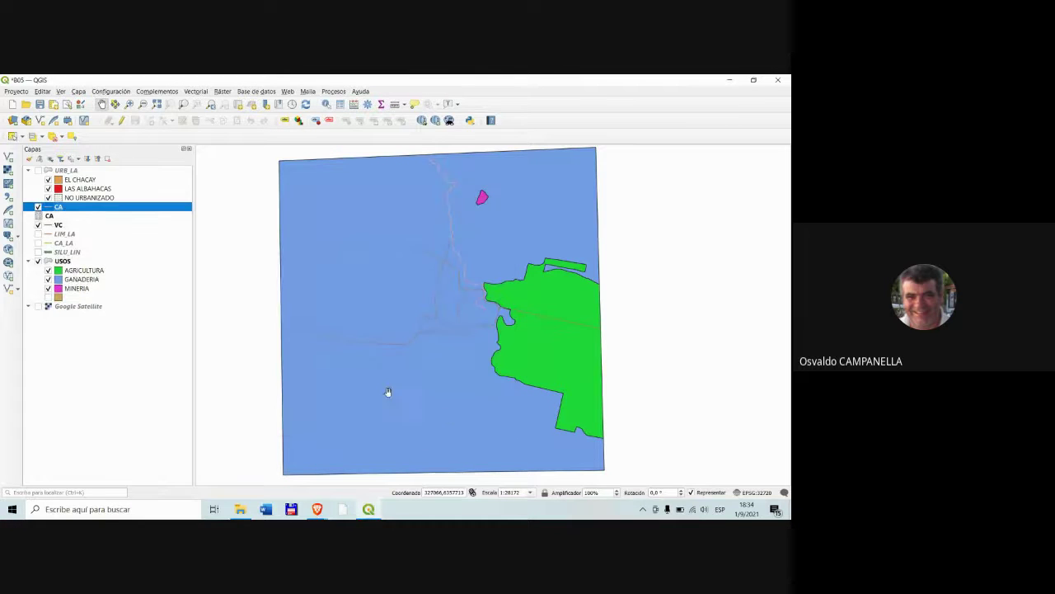
- Remove the non-spatial CA table from the project, keeping the clipped CA line layer
{"action": "right_click", "coordinate": [48, 215]}
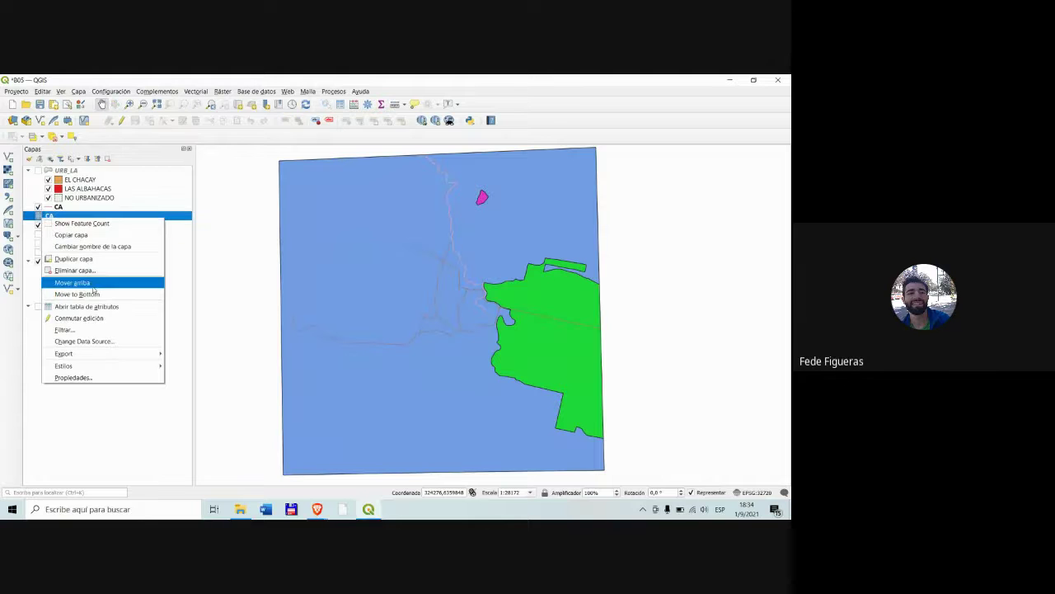
{"action": "left_click", "coordinate": [74, 281]}
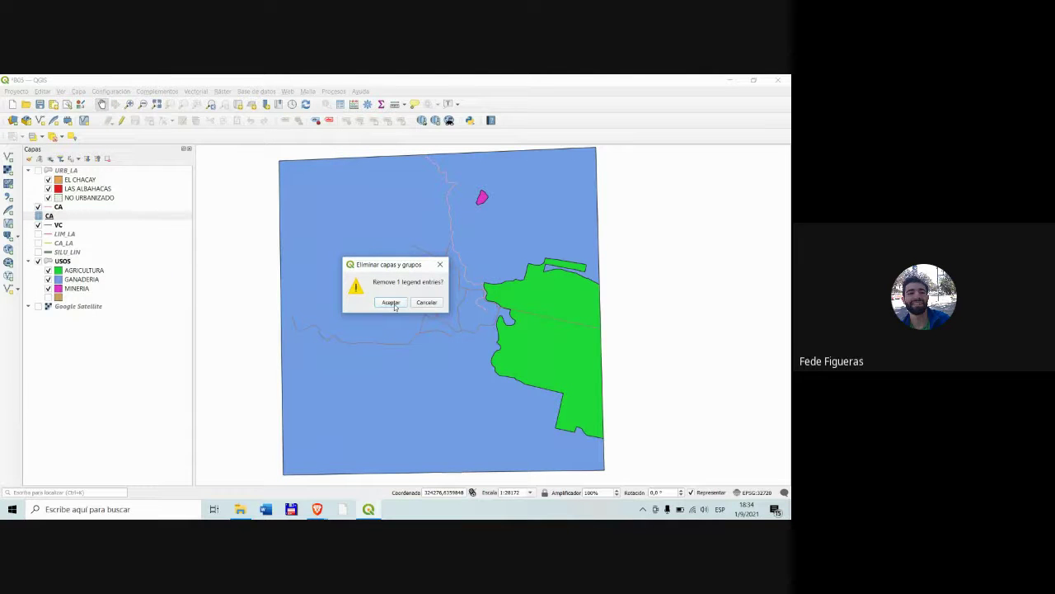
{"action": "left_click", "coordinate": [391, 303]}
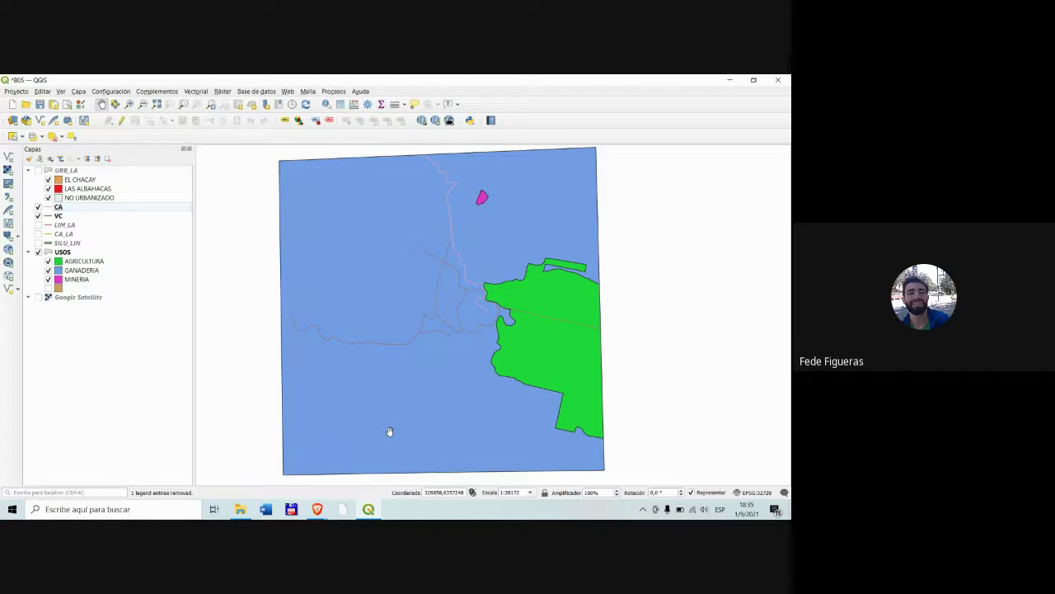
- Open the symbology of the clipped CA line layer and recolour its line medium blue with the colour wheel
{"action": "left_click", "coordinate": [38, 206]}
{"action": "right_click", "coordinate": [75, 206]}
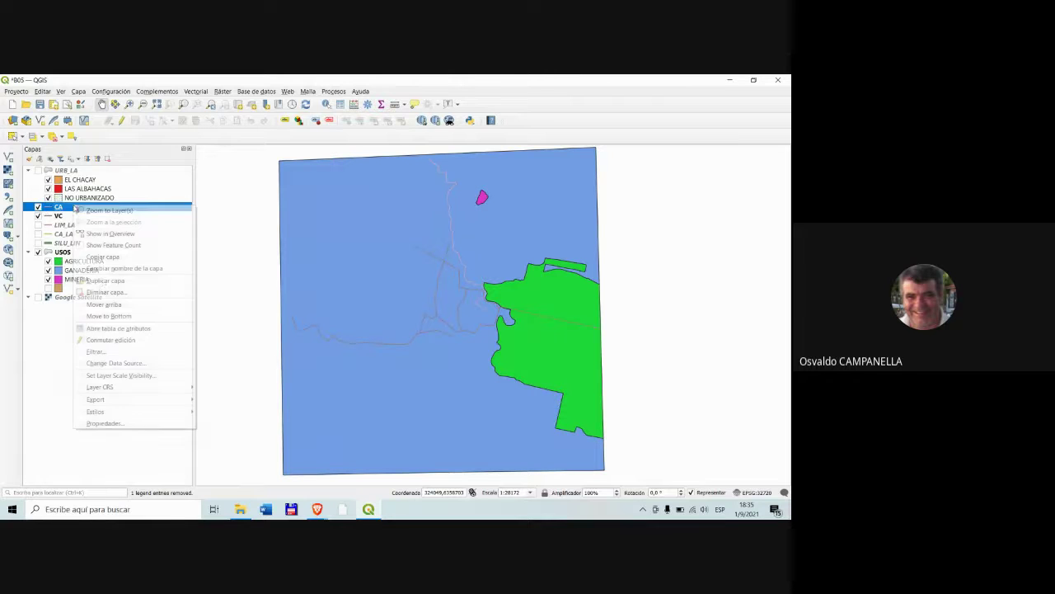
{"action": "left_click", "coordinate": [125, 422]}
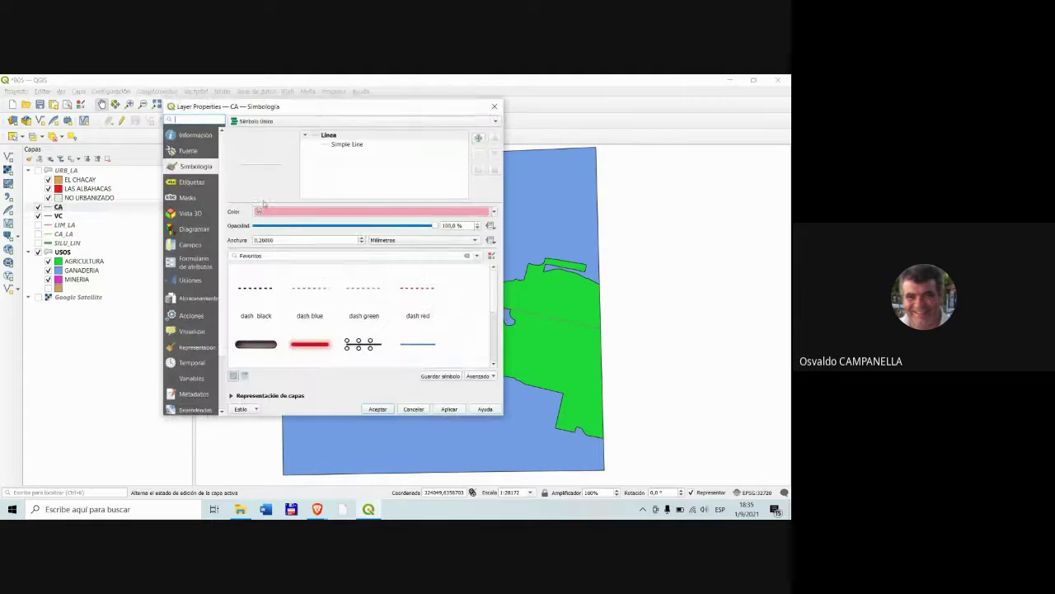
{"action": "left_click", "coordinate": [493, 212]}
{"action": "left_click", "coordinate": [272, 313]}
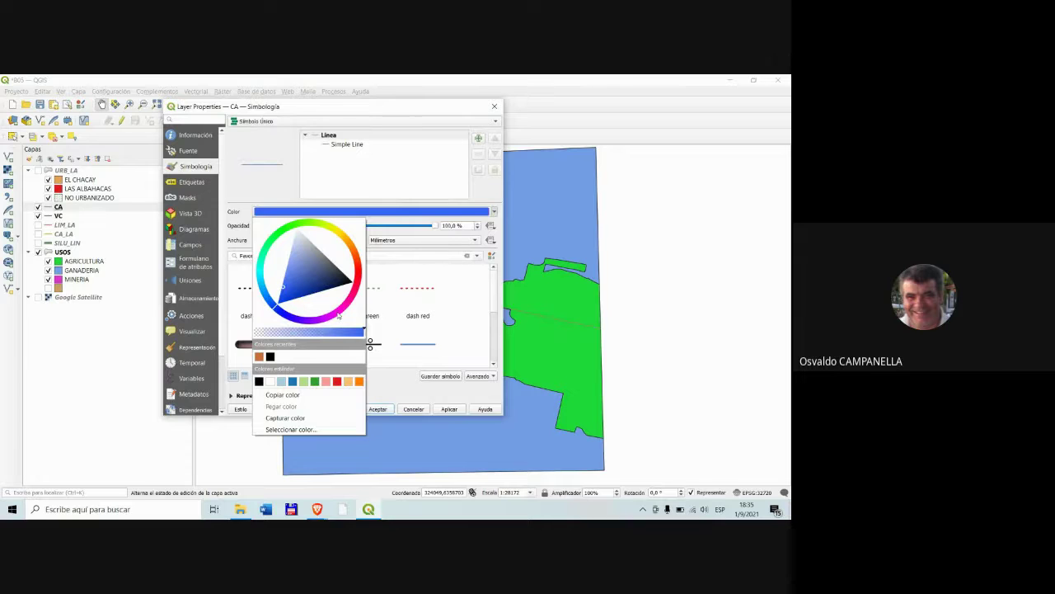
{"action": "left_click", "coordinate": [458, 276]}
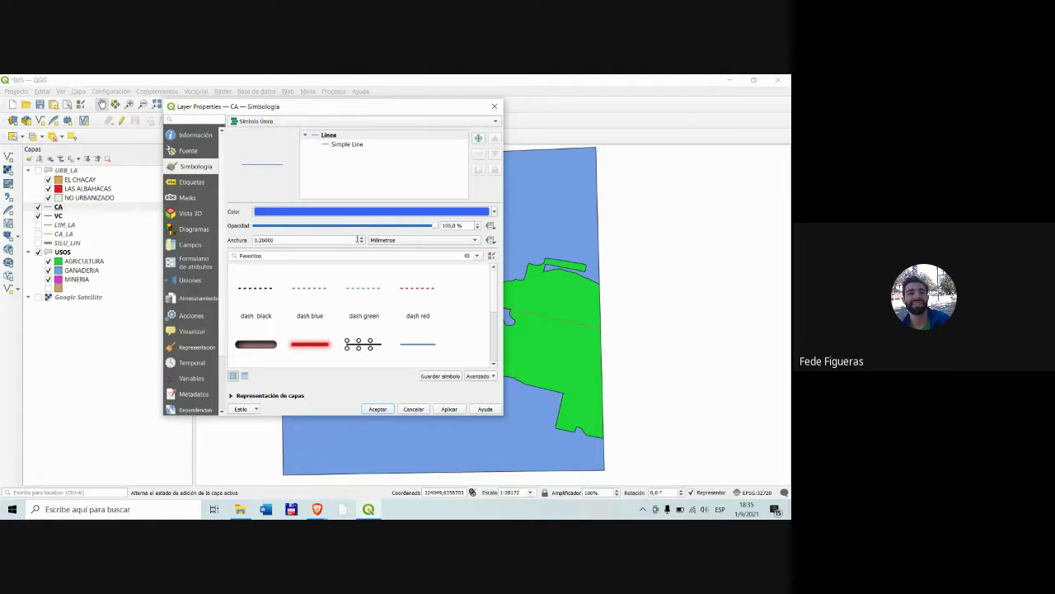
- Set the CA line width to 1 mm, apply it and accept the layer properties
{"action": "left_click", "coordinate": [362, 238]}
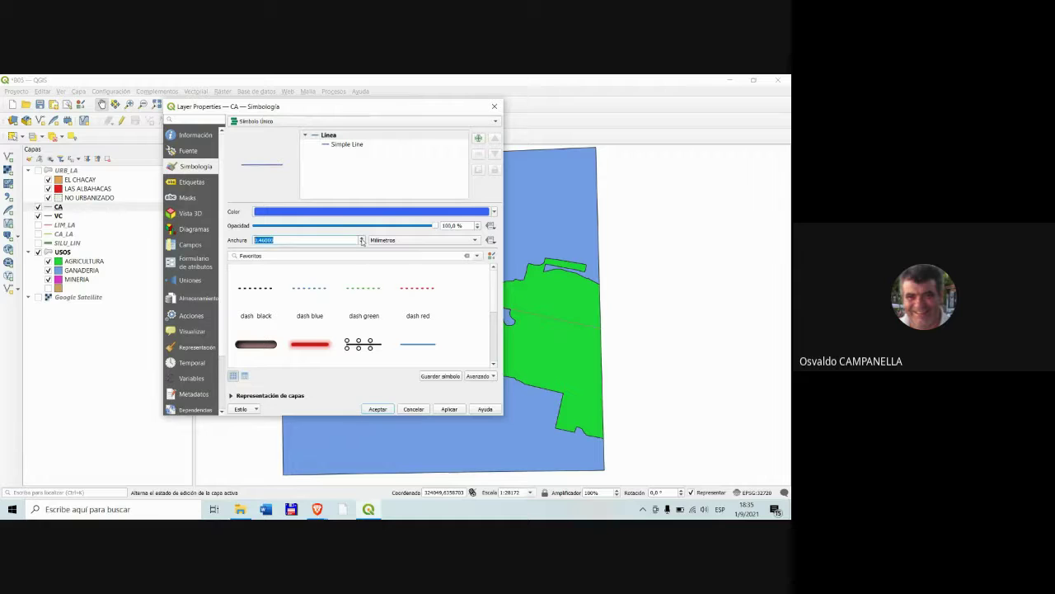
{"action": "left_click", "coordinate": [362, 238]}
{"action": "type", "text": "1"}
{"action": "left_click", "coordinate": [460, 410]}
{"action": "left_click", "coordinate": [377, 409]}
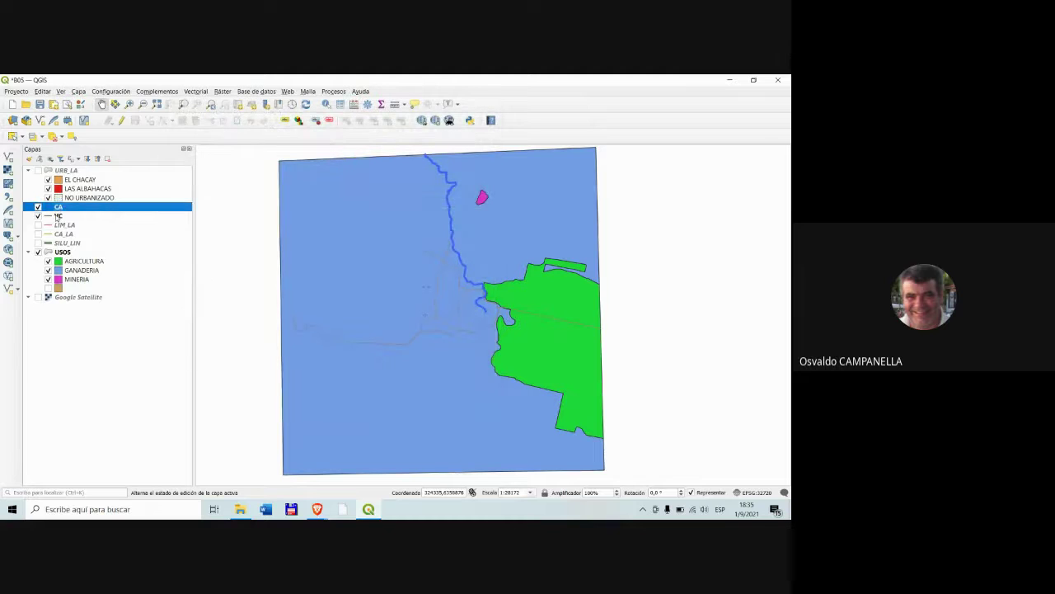
- Set the line width of the VC layer to 1 mm in its symbology and accept
{"action": "left_click", "coordinate": [58, 215]}
{"action": "right_click", "coordinate": [58, 215]}
{"action": "left_click", "coordinate": [124, 432]}
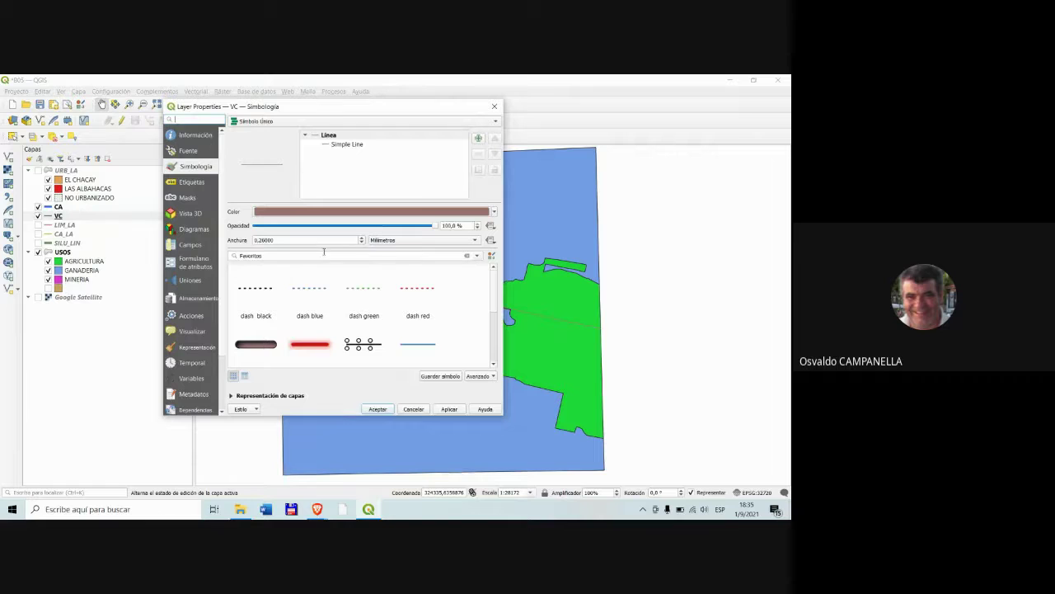
{"action": "left_click_drag", "start_coordinate": [334, 238], "coordinate": [241, 241]}
{"action": "type", "text": "1"}
{"action": "left_click", "coordinate": [378, 409]}
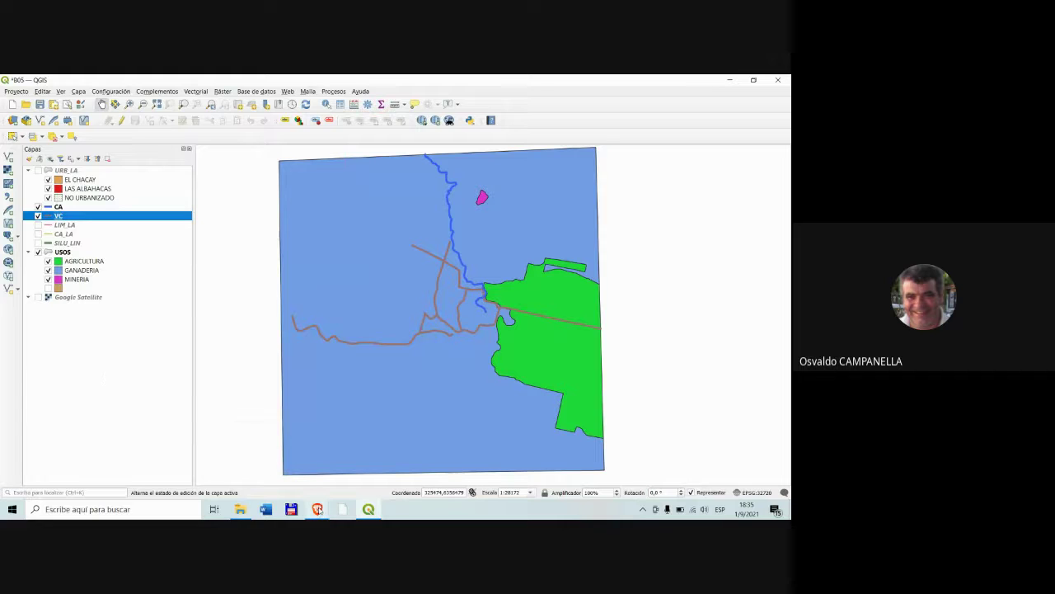
{"action": "mouse_move", "coordinate": [319, 509]}
{"action": "left_click", "coordinate": [389, 443]}
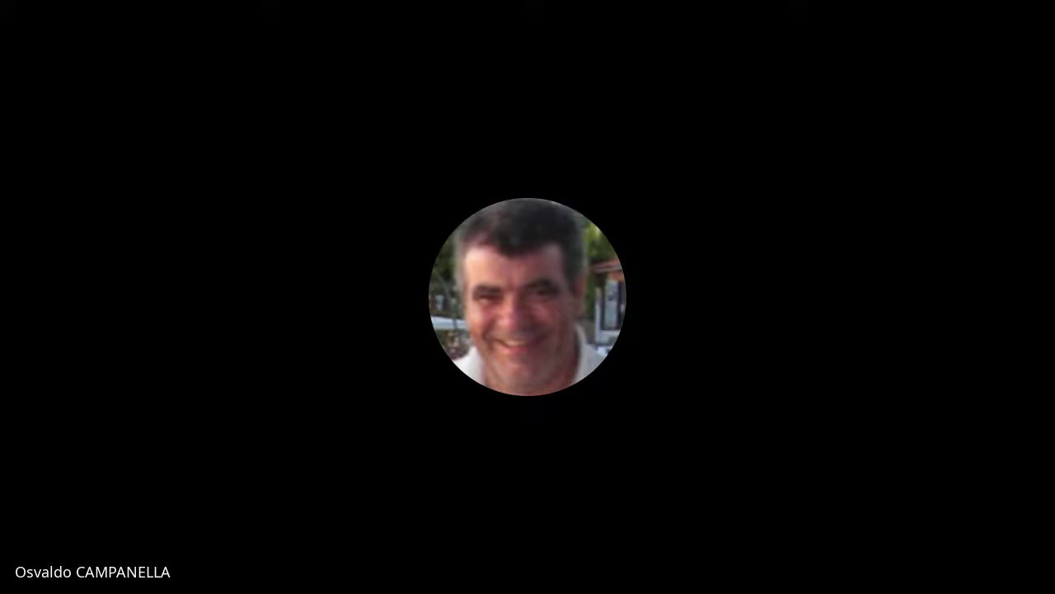
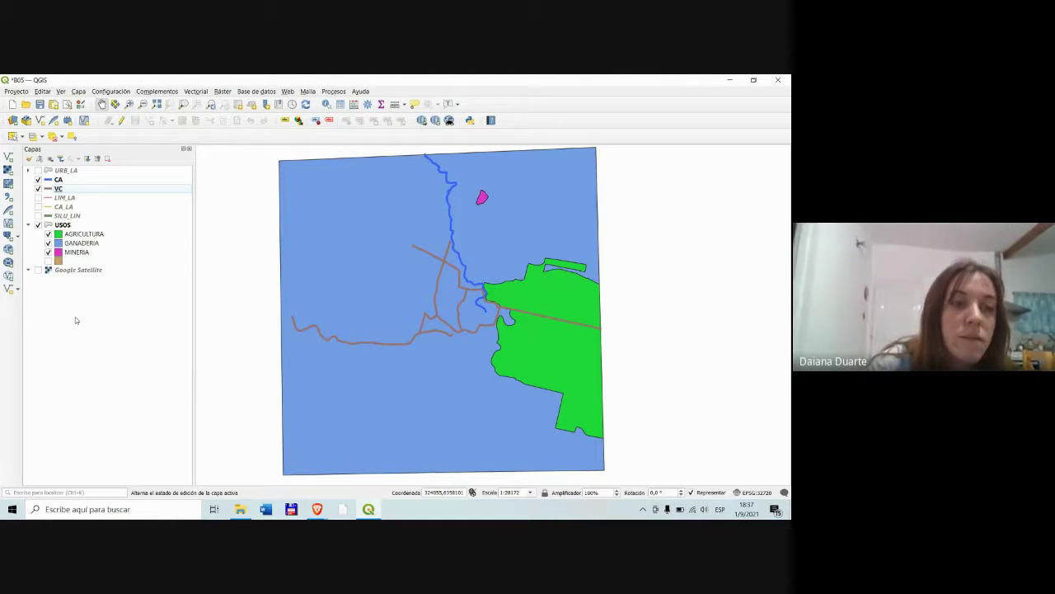
- Show the LIM_LA layer briefly on the map, hide it again and remove it from the project
{"action": "left_click", "coordinate": [41, 199]}
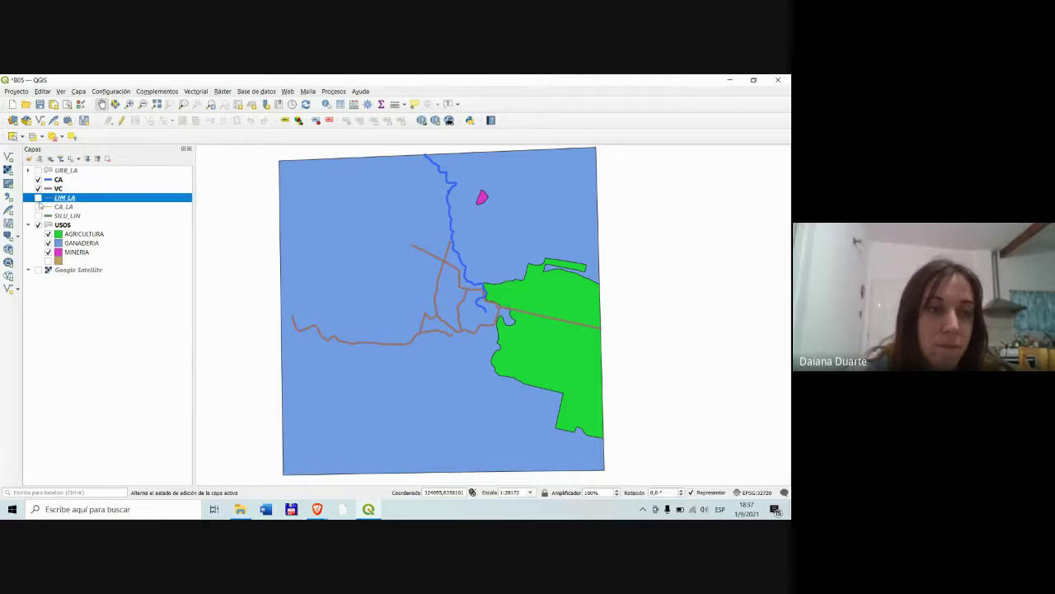
{"action": "left_click", "coordinate": [37, 198]}
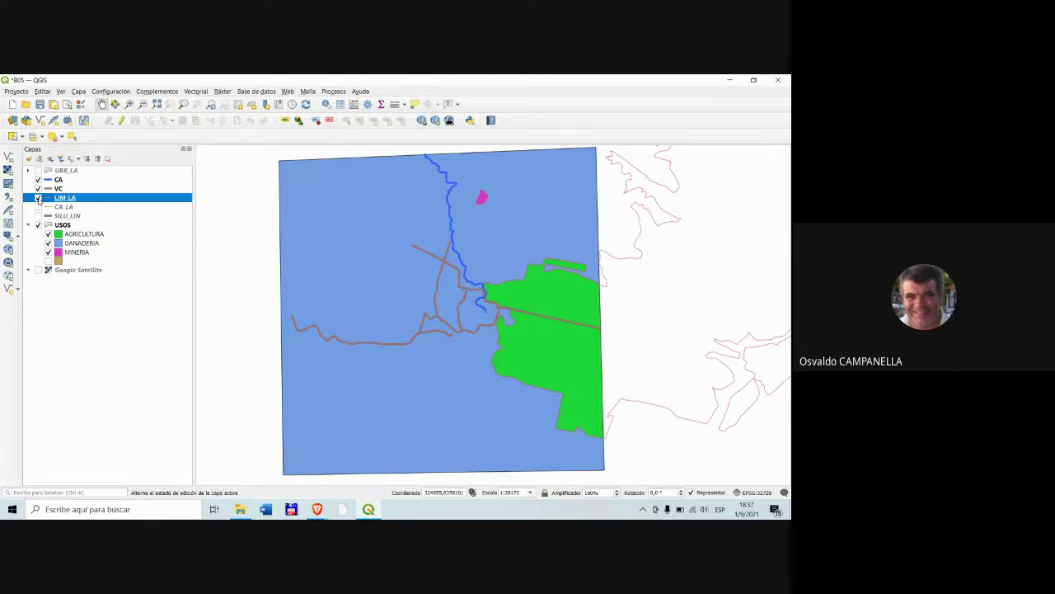
{"action": "left_click", "coordinate": [38, 198]}
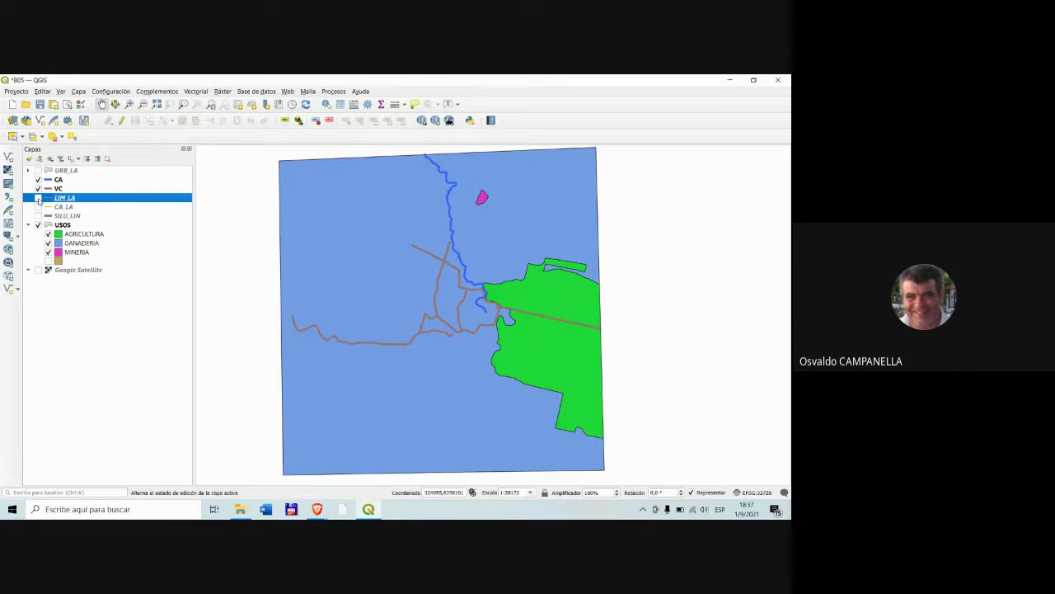
{"action": "right_click", "coordinate": [52, 199]}
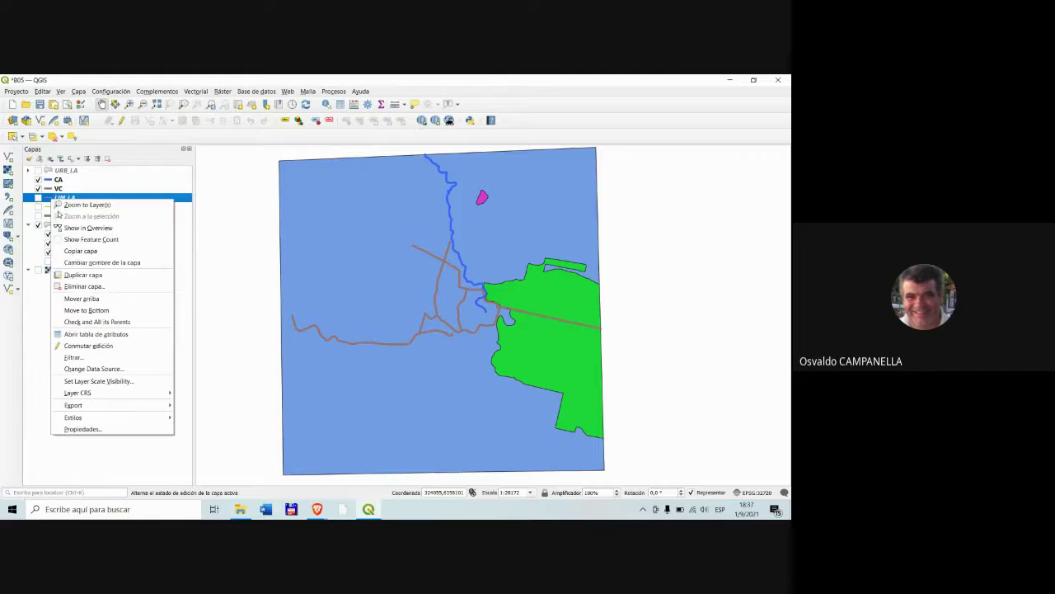
{"action": "left_click", "coordinate": [83, 286]}
{"action": "left_click", "coordinate": [392, 302]}
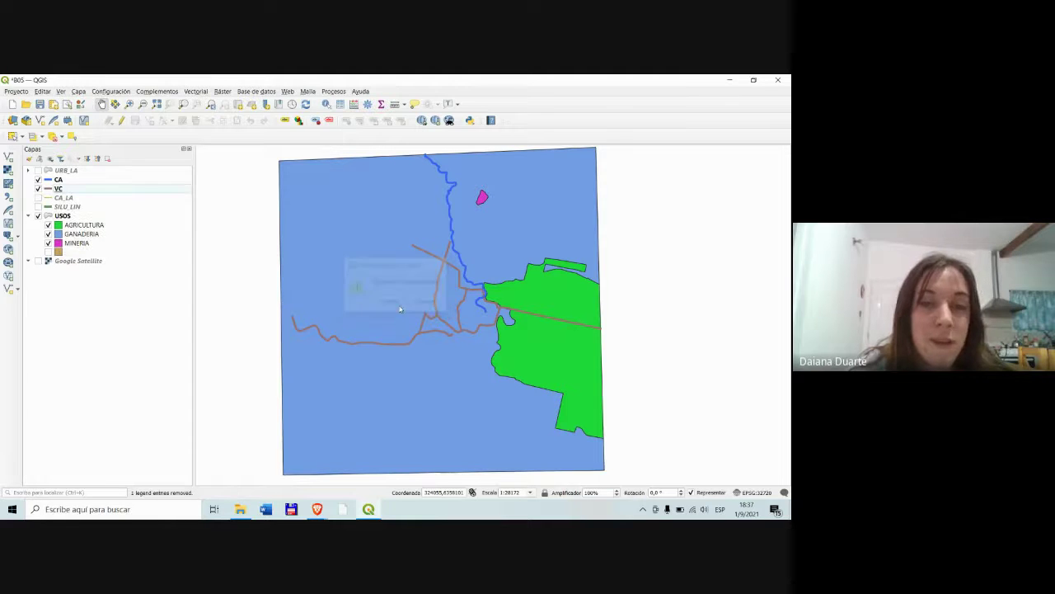
- Remove the original CA_LA layer from the project and turn on the URB_LA layer
{"action": "right_click", "coordinate": [69, 198]}
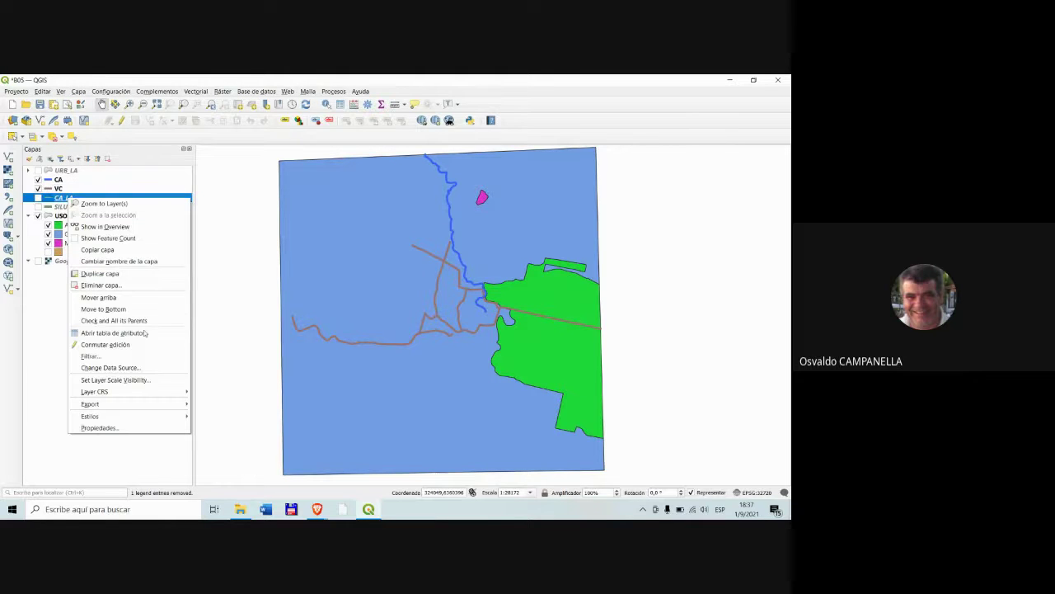
{"action": "left_click", "coordinate": [99, 284]}
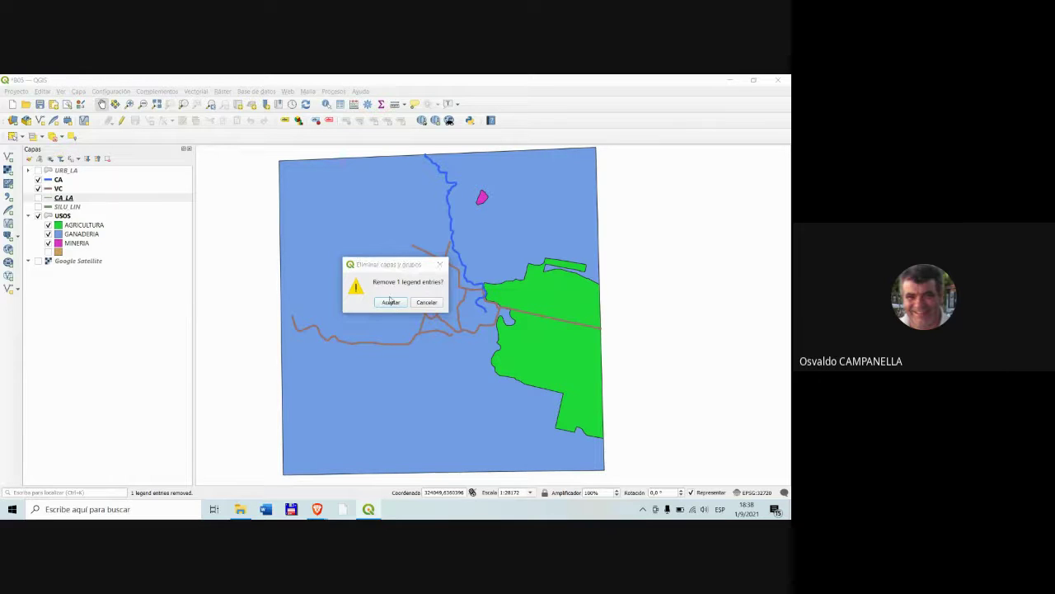
{"action": "left_click", "coordinate": [391, 304]}
{"action": "left_click", "coordinate": [38, 169]}
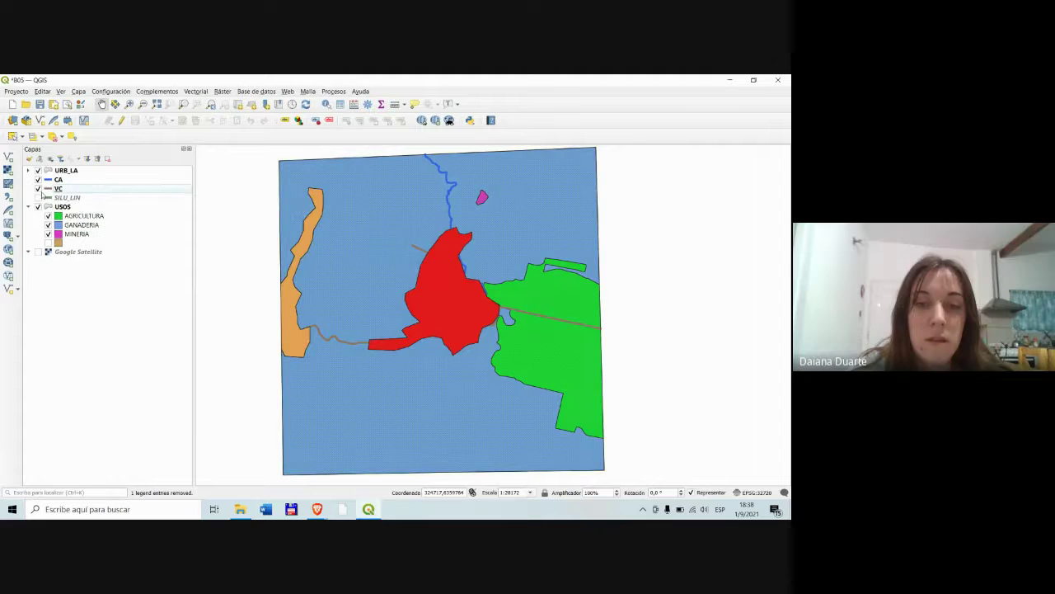
- Remove the SILU_LIN layer from the project and confirm the removal
{"action": "left_click", "coordinate": [65, 199]}
{"action": "left_click", "coordinate": [38, 198]}
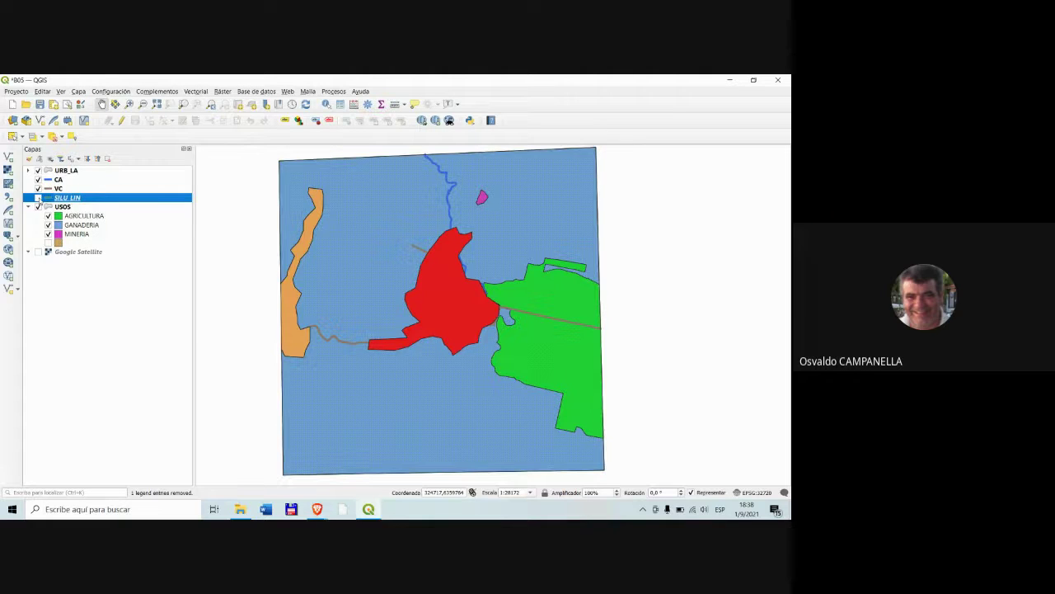
{"action": "right_click", "coordinate": [66, 199]}
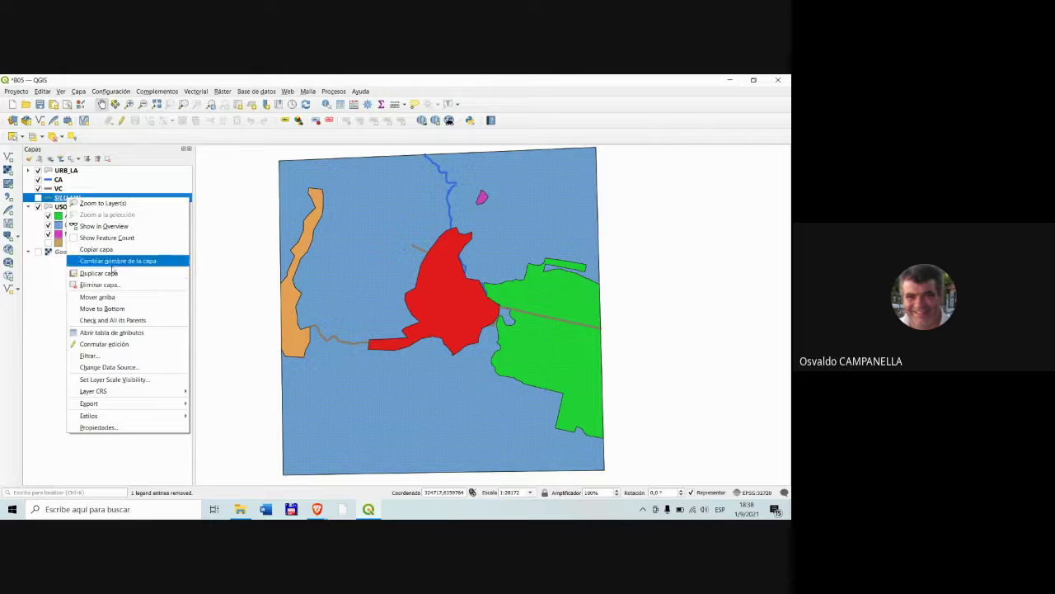
{"action": "left_click", "coordinate": [117, 286]}
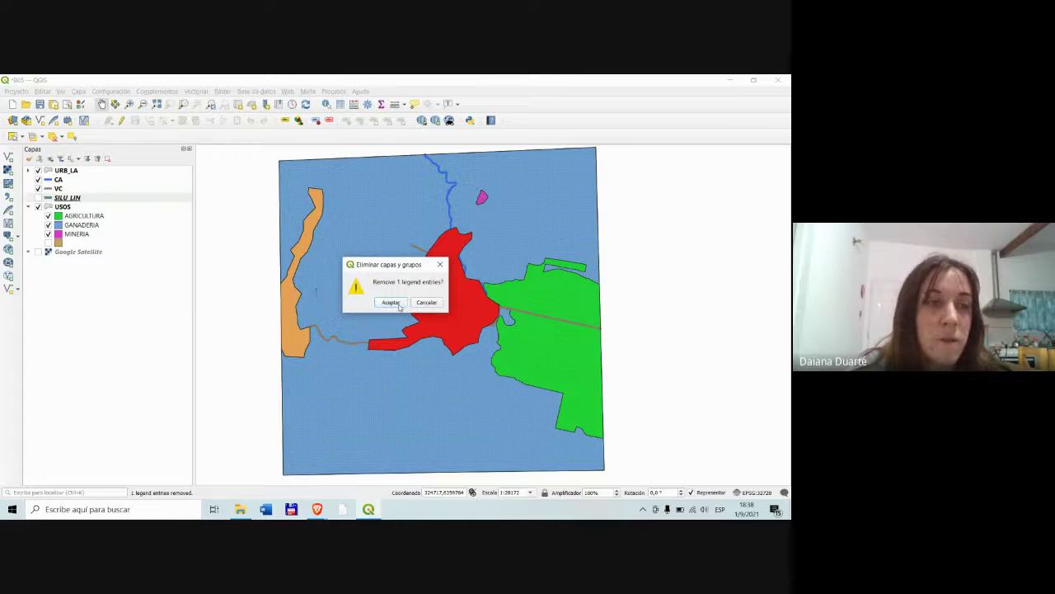
{"action": "key", "text": "Return"}
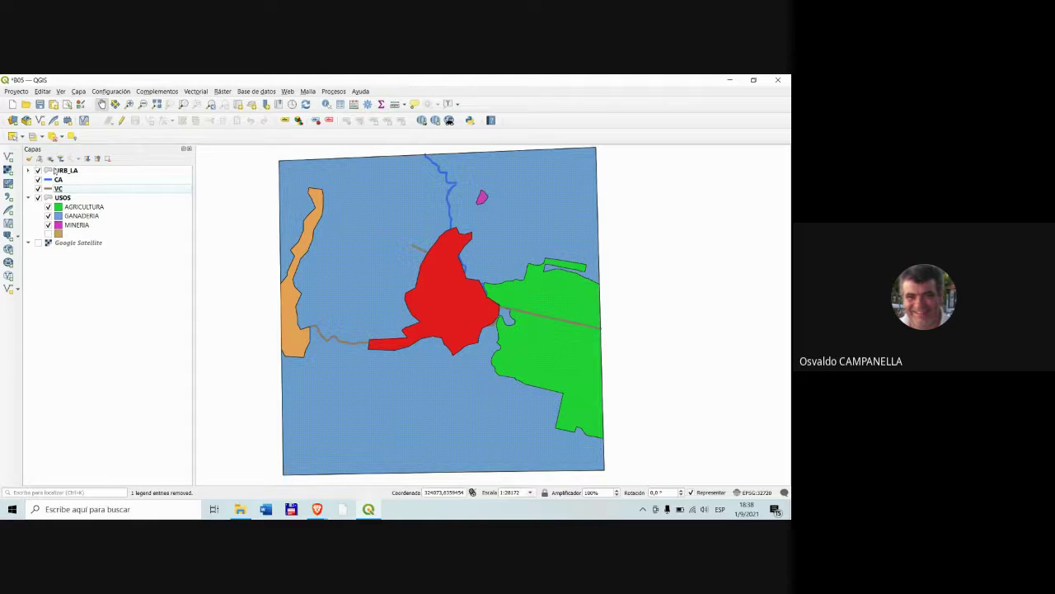
- Move the URB_LA layer below CA and VC in the layer order and hide the USOS layer
{"action": "left_click_drag", "start_coordinate": [56, 170], "coordinate": [58, 193]}
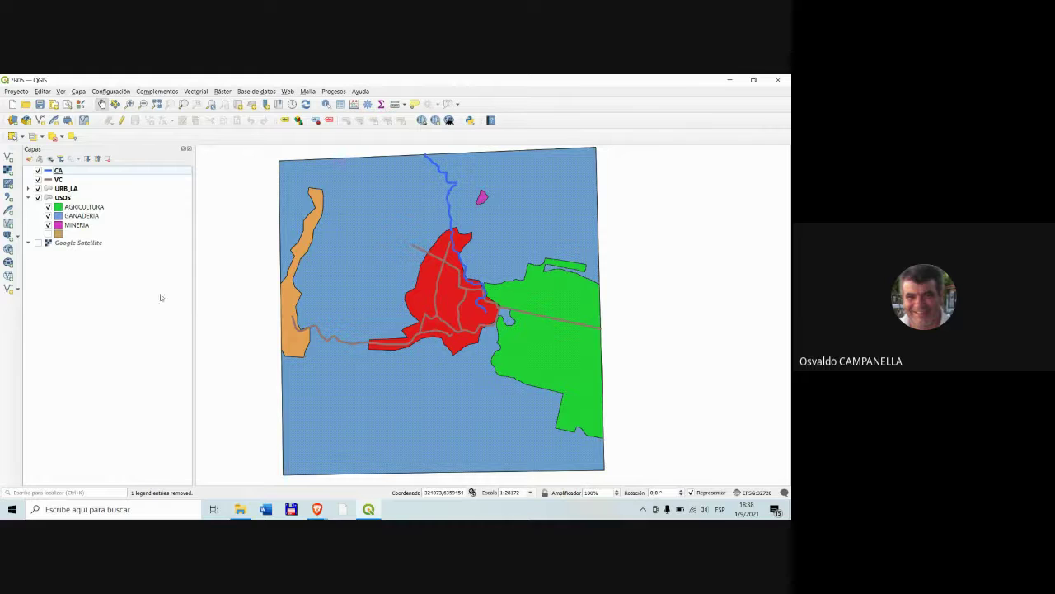
{"action": "left_click", "coordinate": [42, 200]}
{"action": "left_click", "coordinate": [38, 198]}
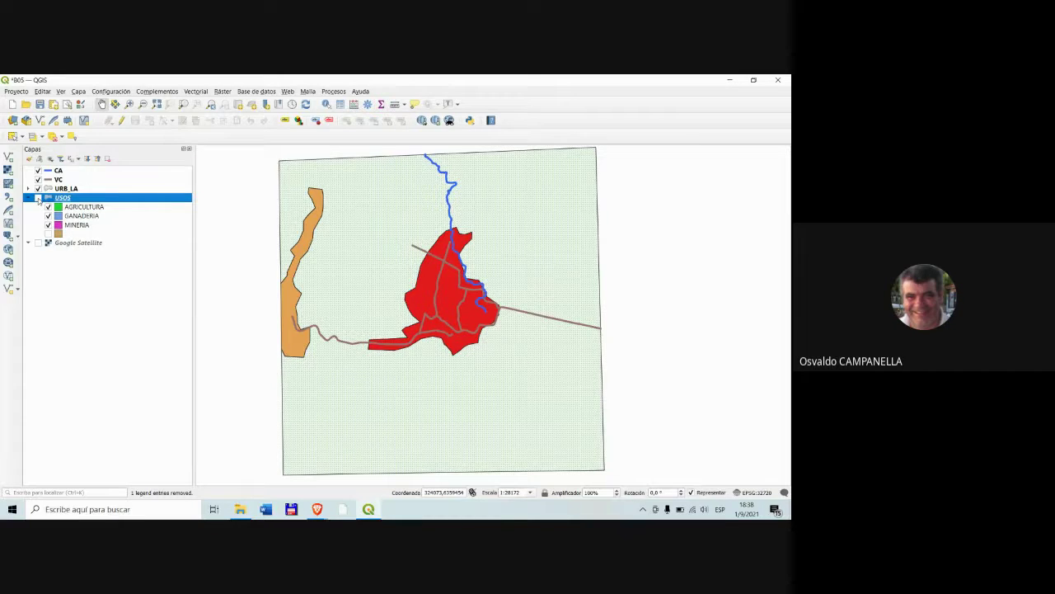
{"action": "left_click", "coordinate": [38, 188]}
{"action": "left_click", "coordinate": [37, 199]}
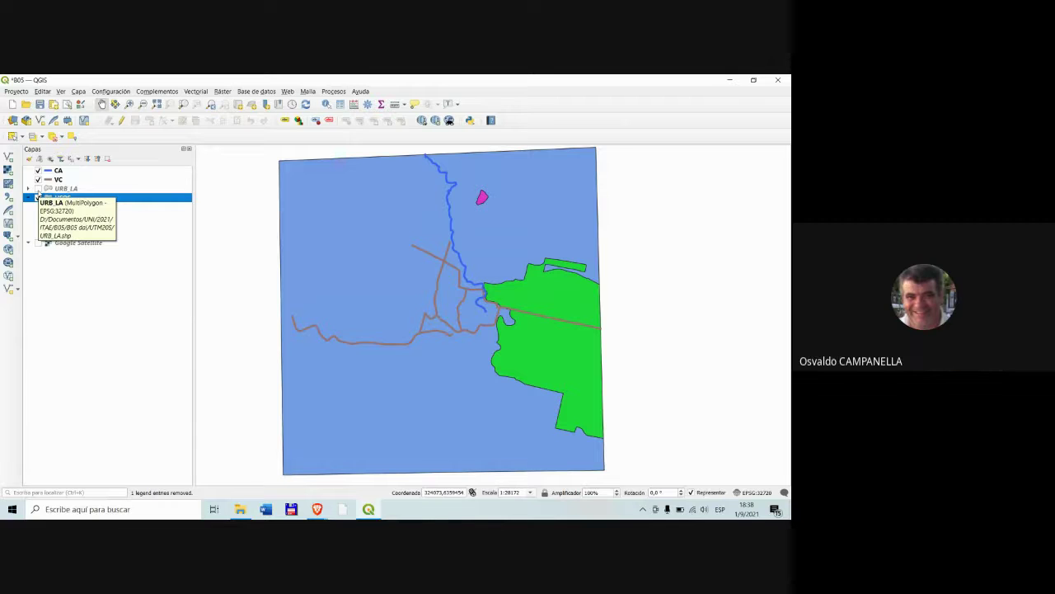
{"action": "left_click", "coordinate": [38, 197]}
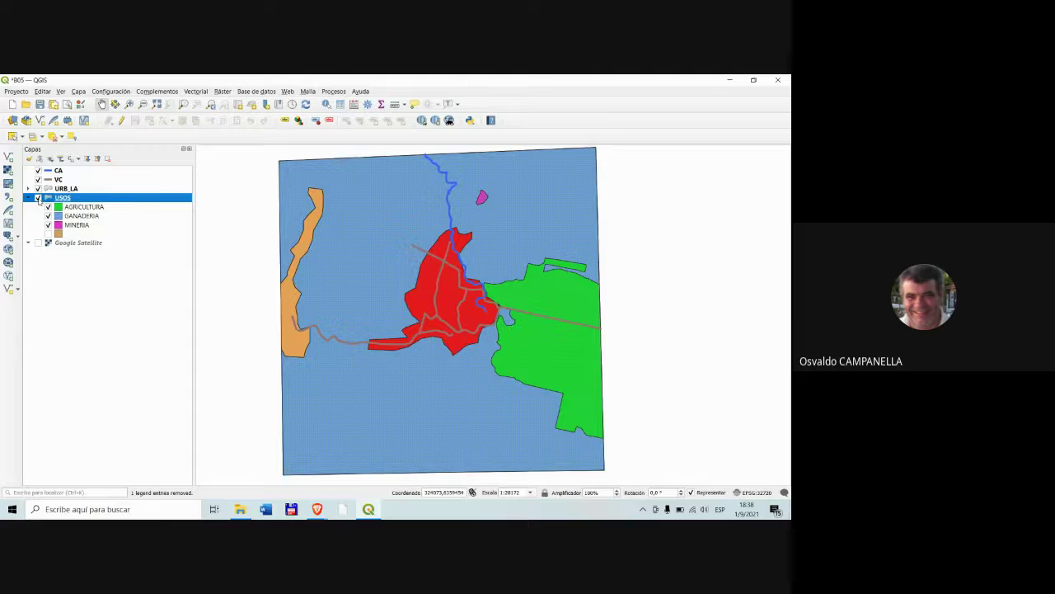
{"action": "left_click", "coordinate": [38, 198]}
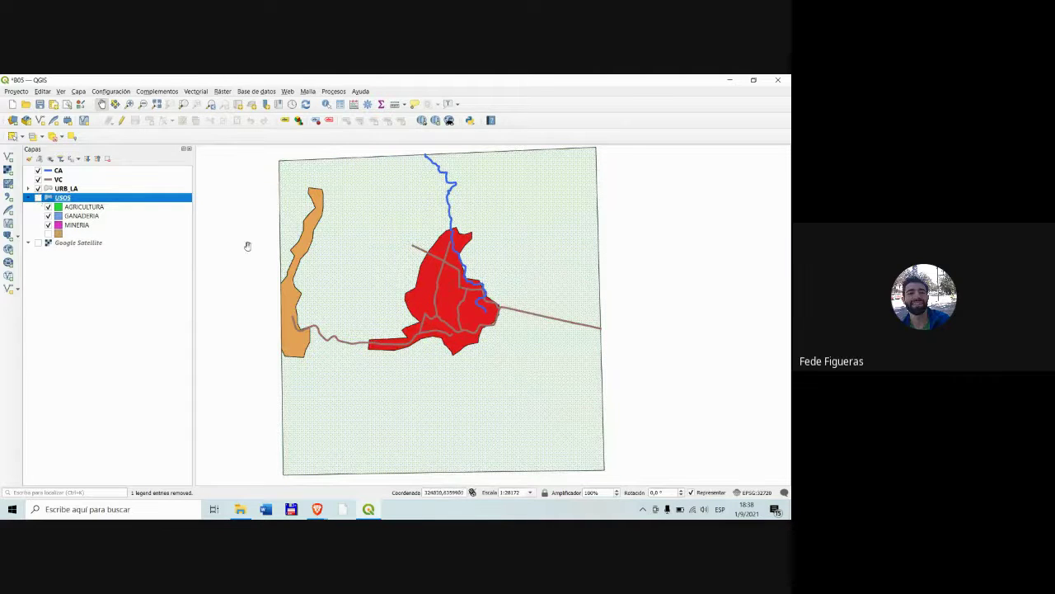
- Give the NO URBANIZADO category of the URB_LA layer a solid dark green fill in its symbology and accept the layer properties
{"action": "left_click", "coordinate": [64, 188]}
{"action": "right_click", "coordinate": [65, 192]}
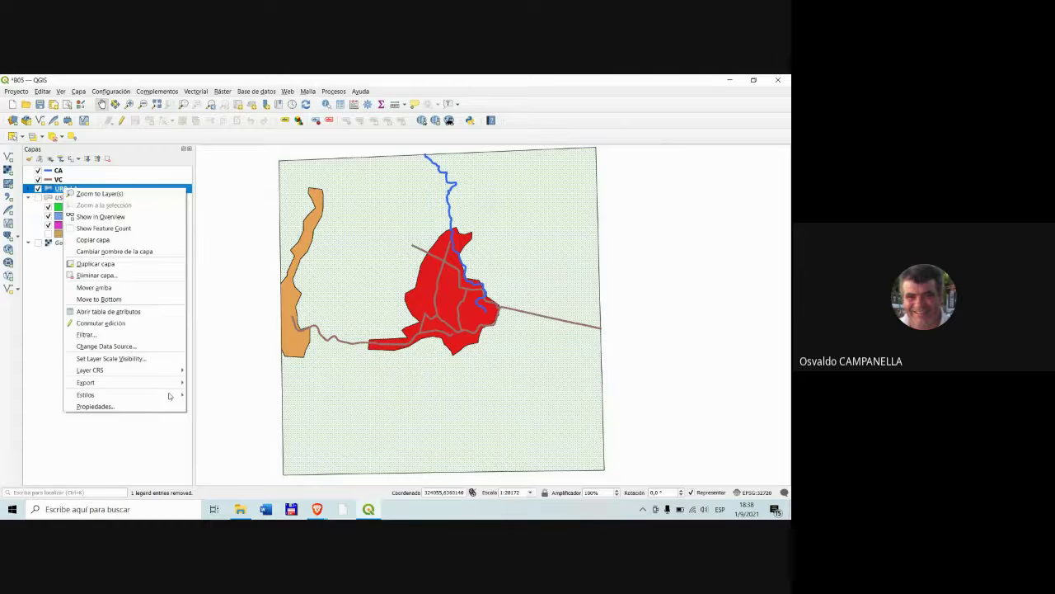
{"action": "left_click", "coordinate": [124, 405]}
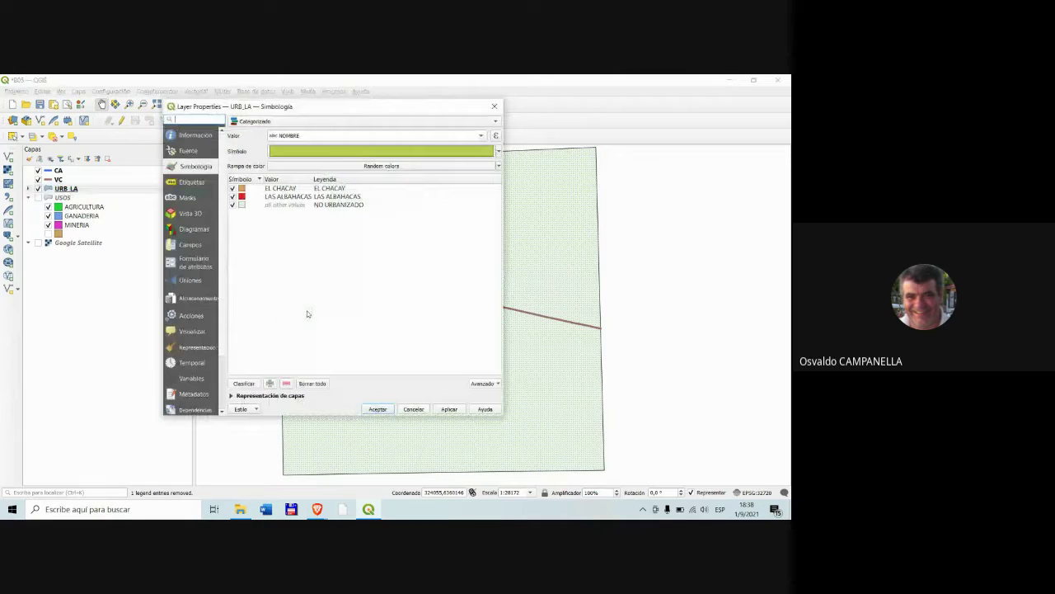
{"action": "left_click", "coordinate": [499, 151]}
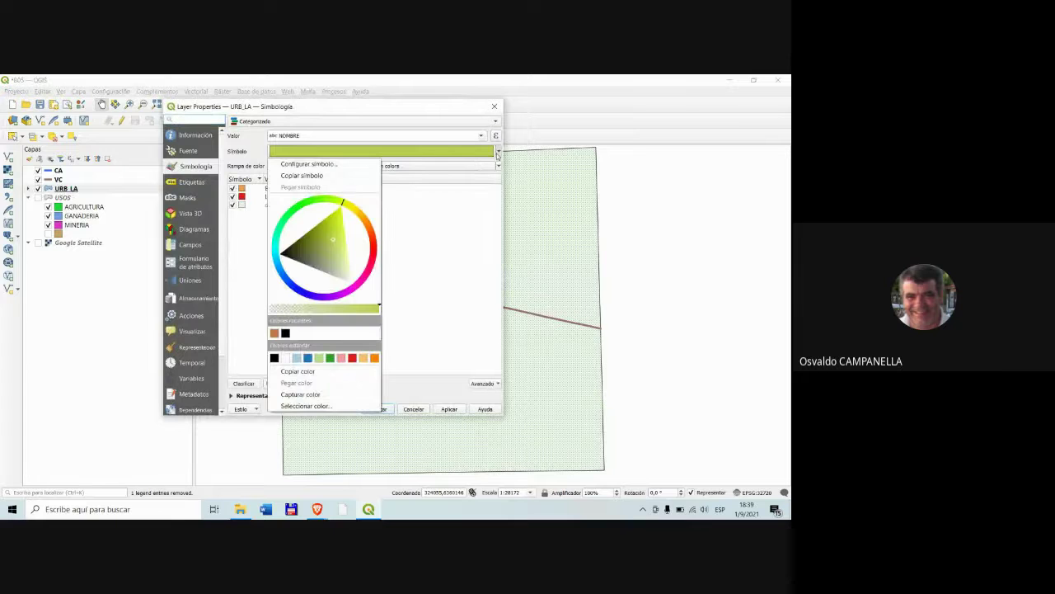
{"action": "left_click", "coordinate": [328, 167]}
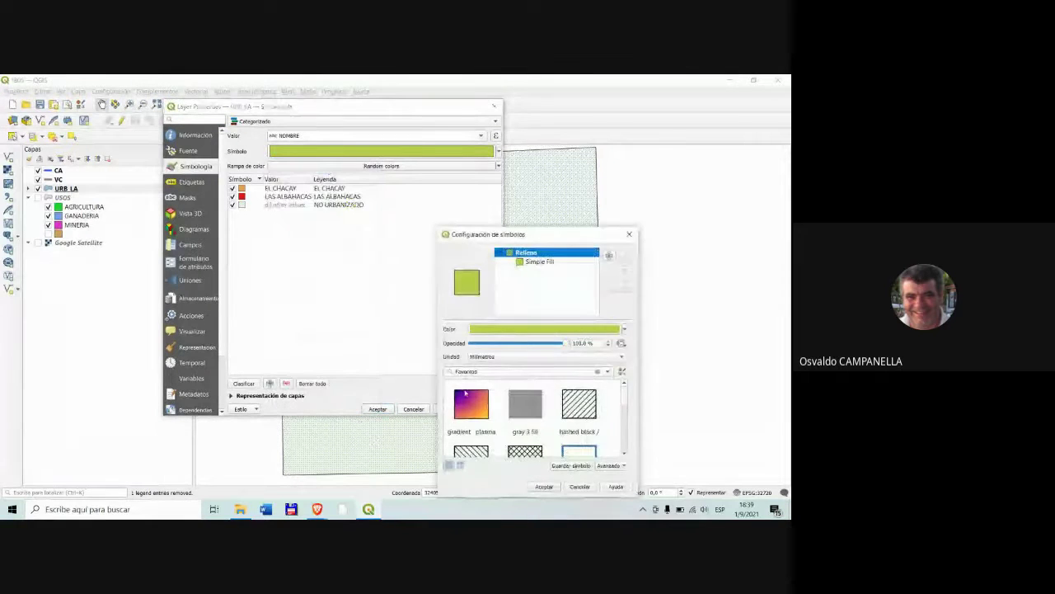
{"action": "left_click", "coordinate": [540, 262]}
{"action": "left_click", "coordinate": [540, 487]}
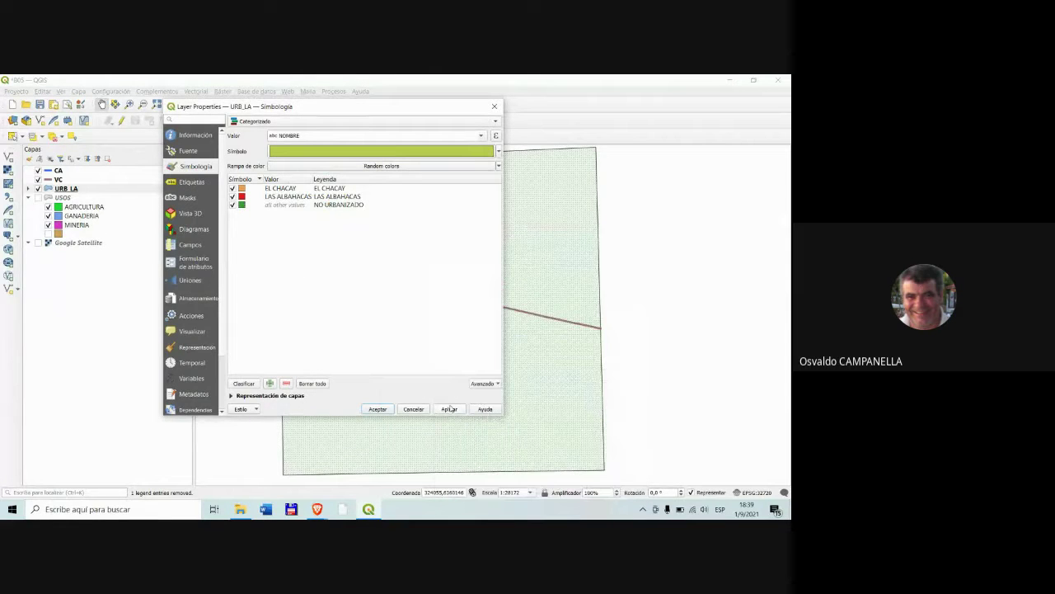
{"action": "left_click", "coordinate": [379, 409]}
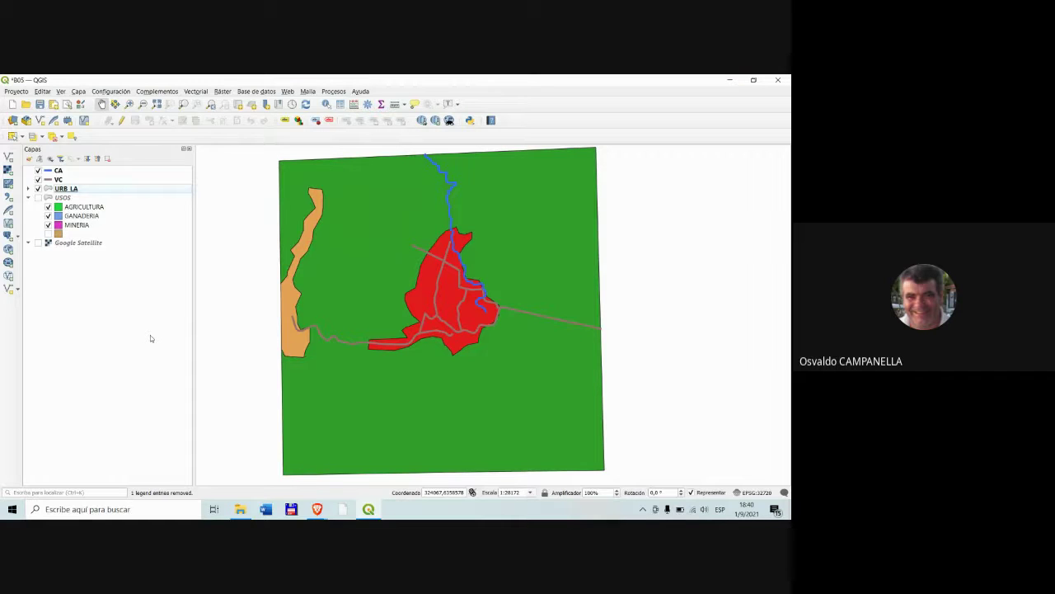
- Zoom the map to the URB_LA layer, collapse the USOS legend and expand the URB_LA legend
{"action": "left_click", "coordinate": [62, 188]}
{"action": "right_click", "coordinate": [62, 188]}
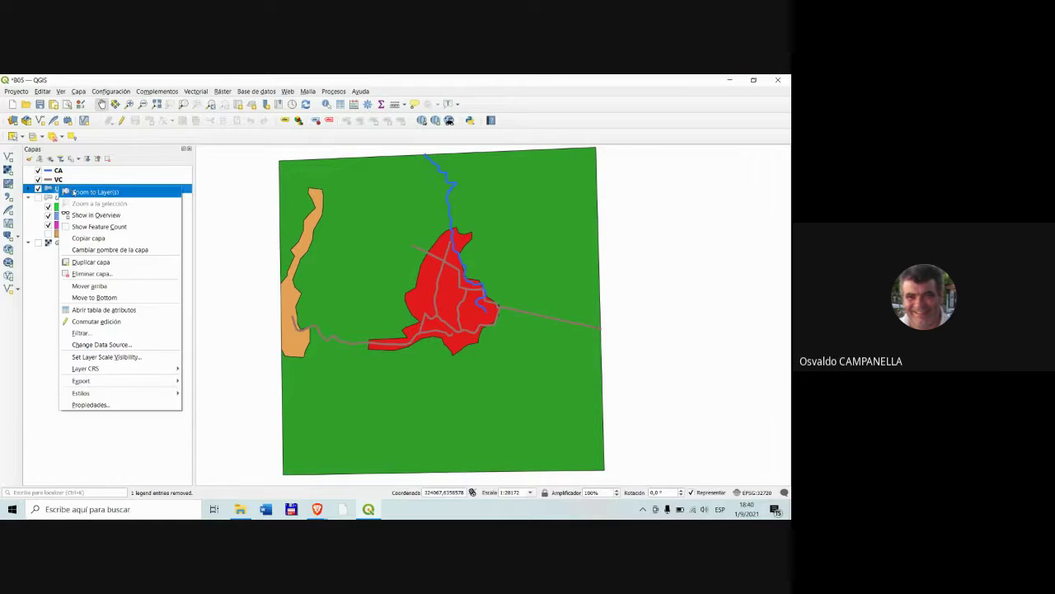
{"action": "left_click", "coordinate": [87, 193]}
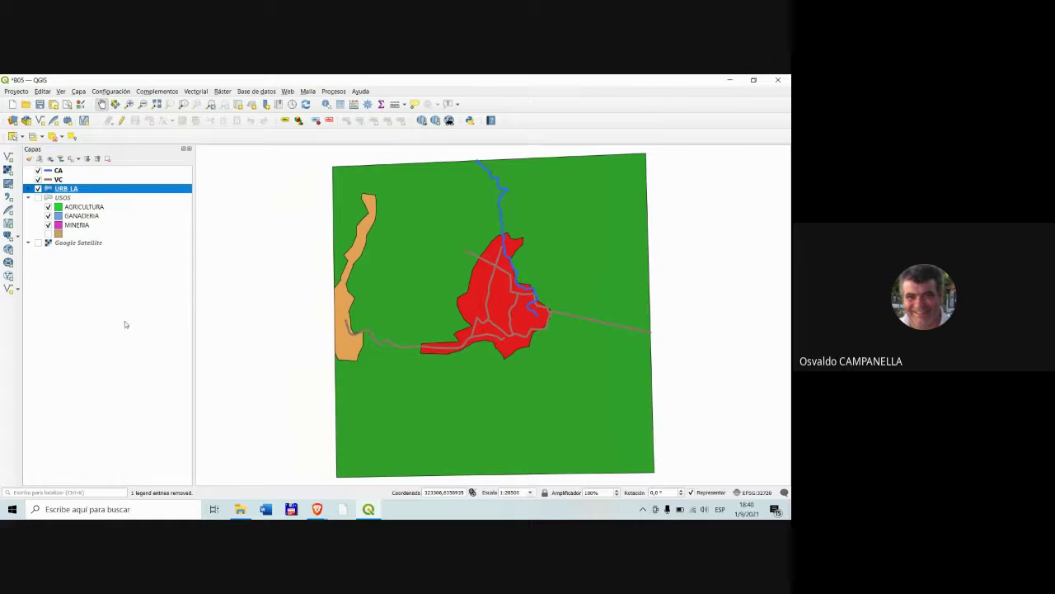
{"action": "left_click", "coordinate": [28, 198]}
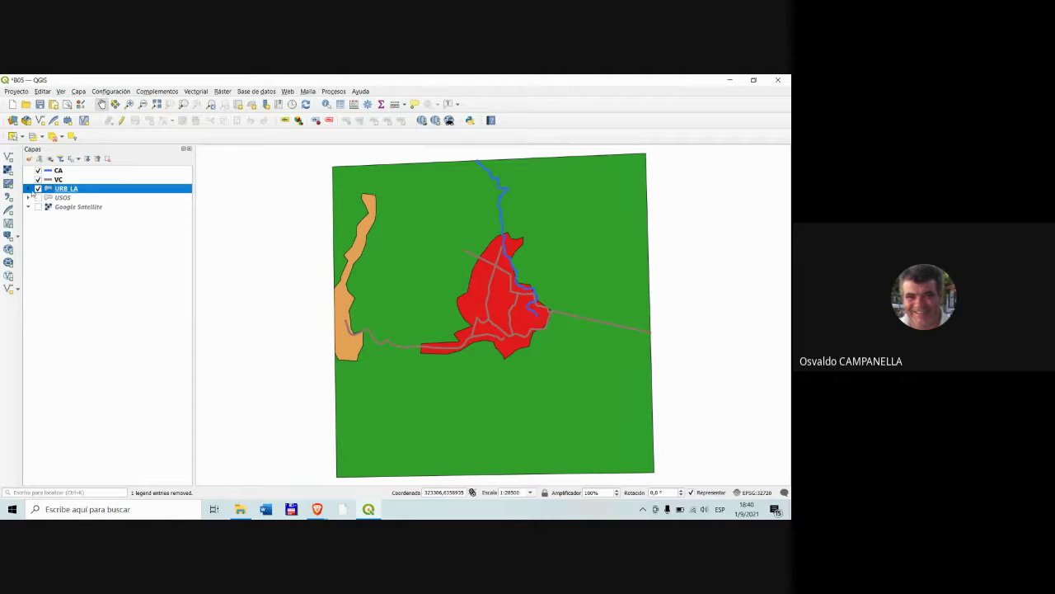
{"action": "left_click", "coordinate": [29, 189]}
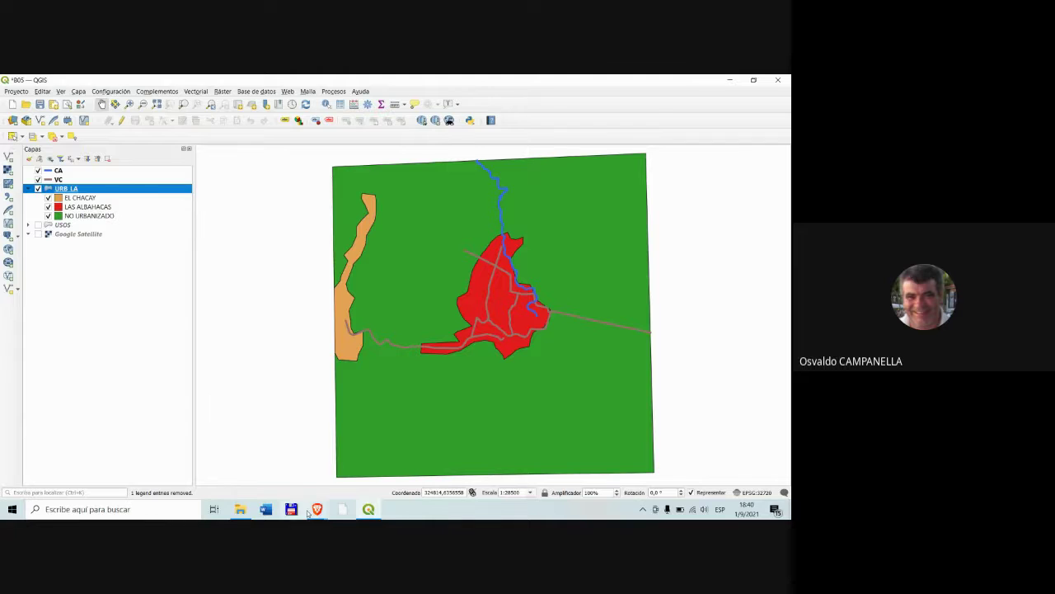
- Switch to the Google Meet call, mute the microphone and return to QGIS
{"action": "mouse_move", "coordinate": [317, 509]}
{"action": "left_click", "coordinate": [273, 483]}
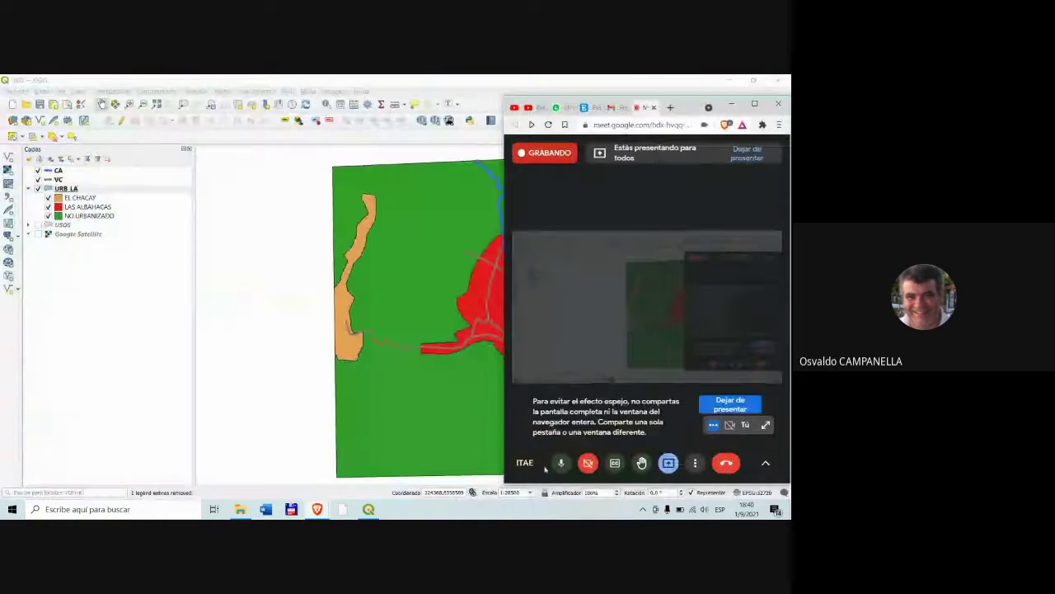
{"action": "left_click", "coordinate": [561, 463]}
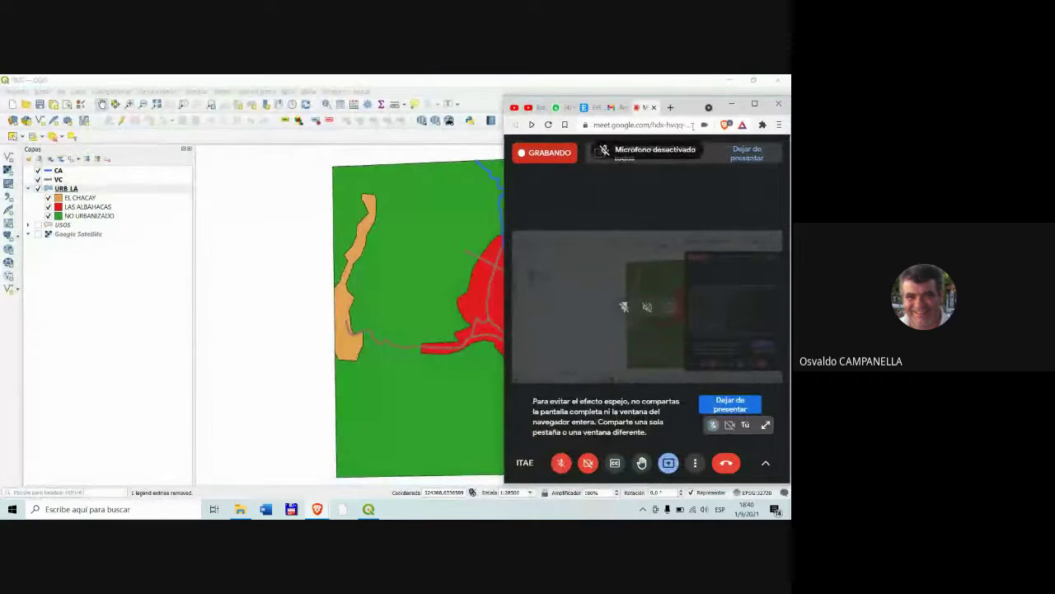
{"action": "left_click", "coordinate": [731, 105]}
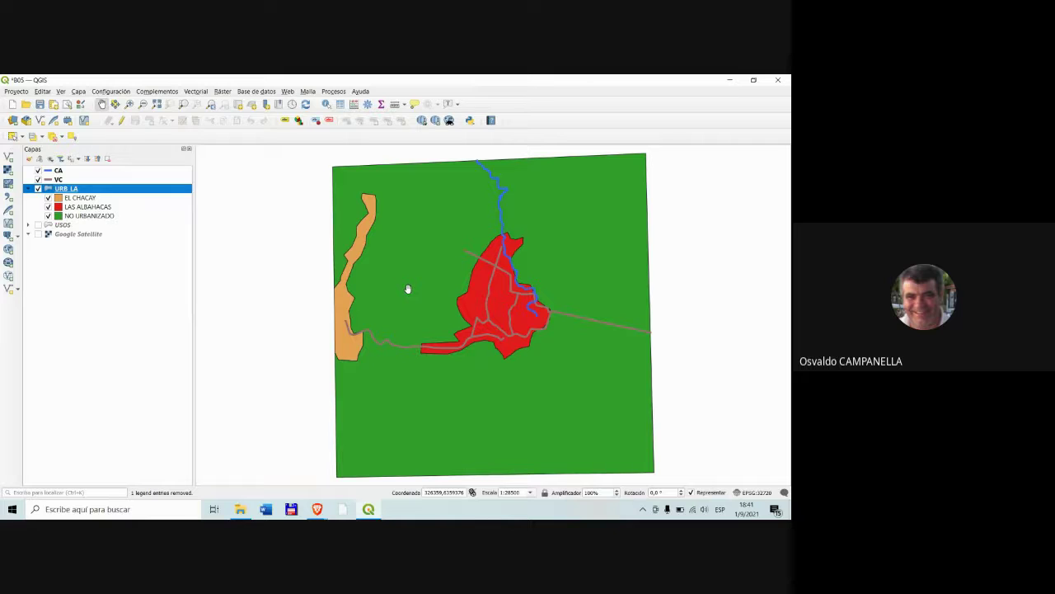
- Switch to the Google Meet call, unmute the microphone and return to QGIS
{"action": "mouse_move", "coordinate": [317, 509]}
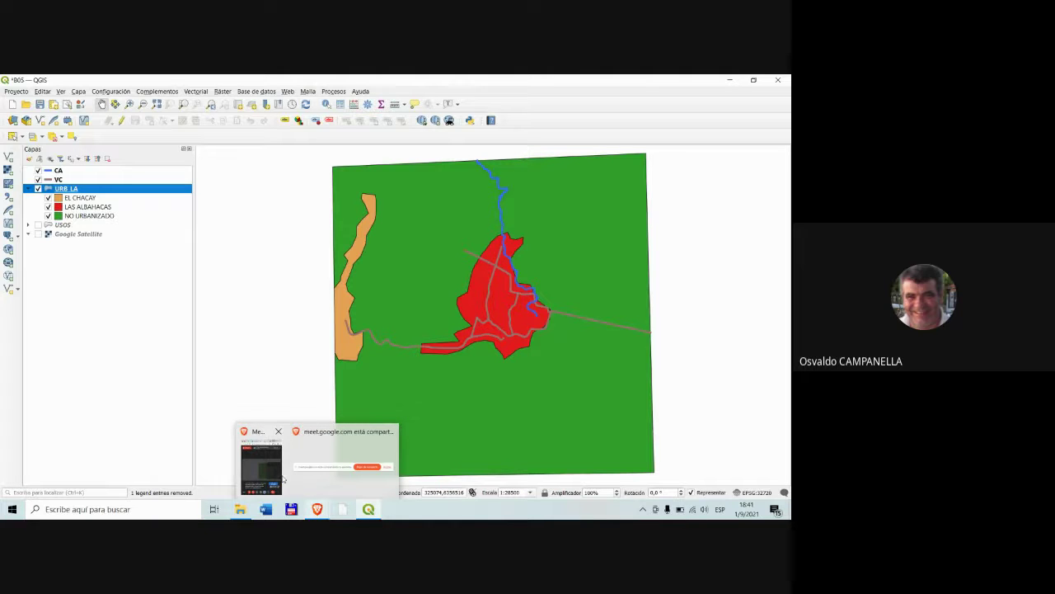
{"action": "left_click", "coordinate": [269, 471]}
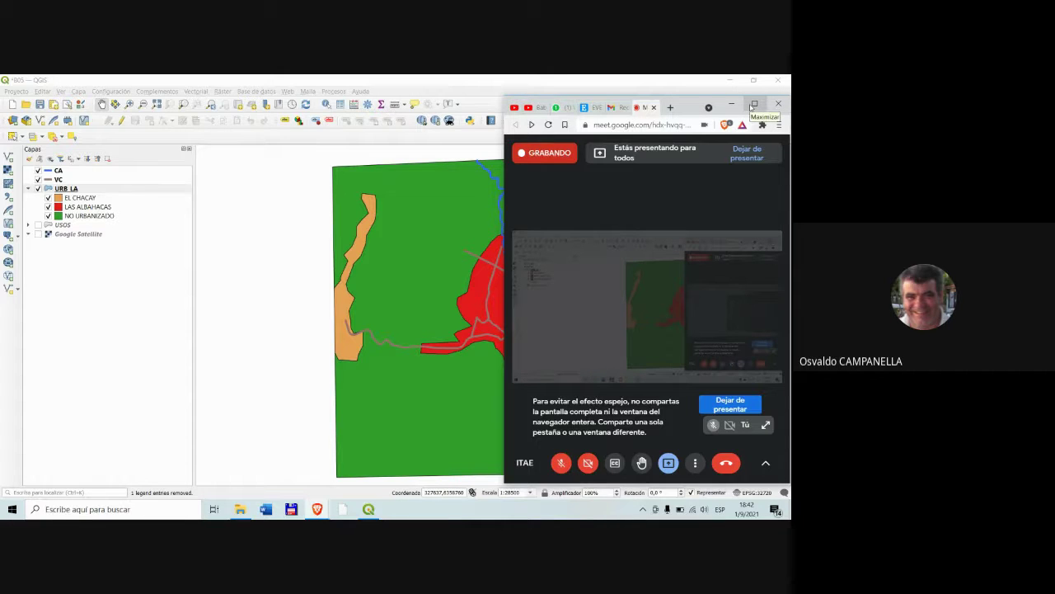
{"action": "left_click", "coordinate": [408, 95]}
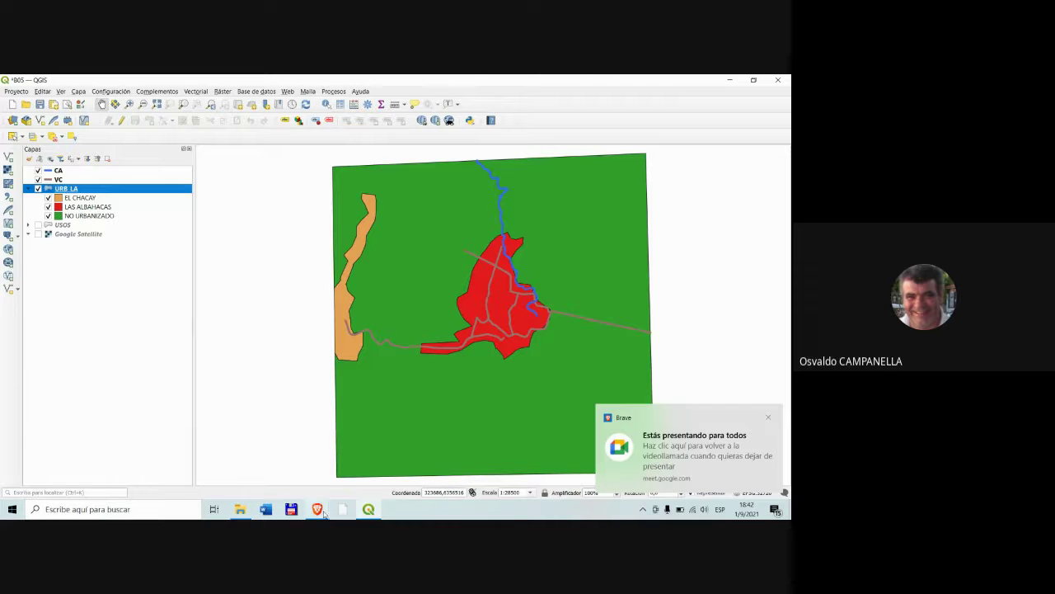
{"action": "mouse_move", "coordinate": [324, 514]}
{"action": "left_click", "coordinate": [317, 466]}
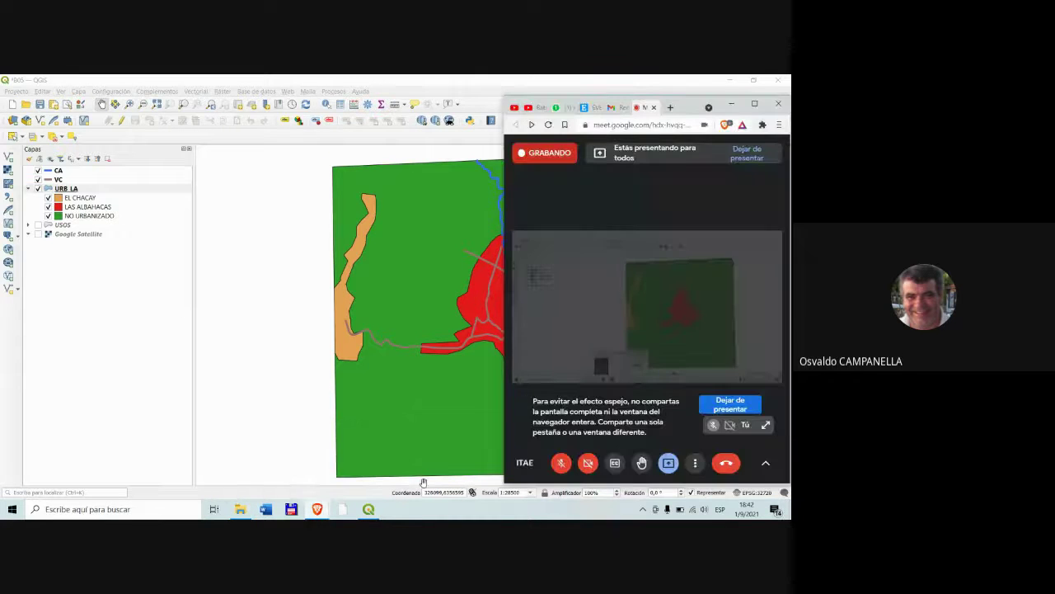
{"action": "left_click", "coordinate": [559, 463]}
{"action": "left_click", "coordinate": [66, 188]}
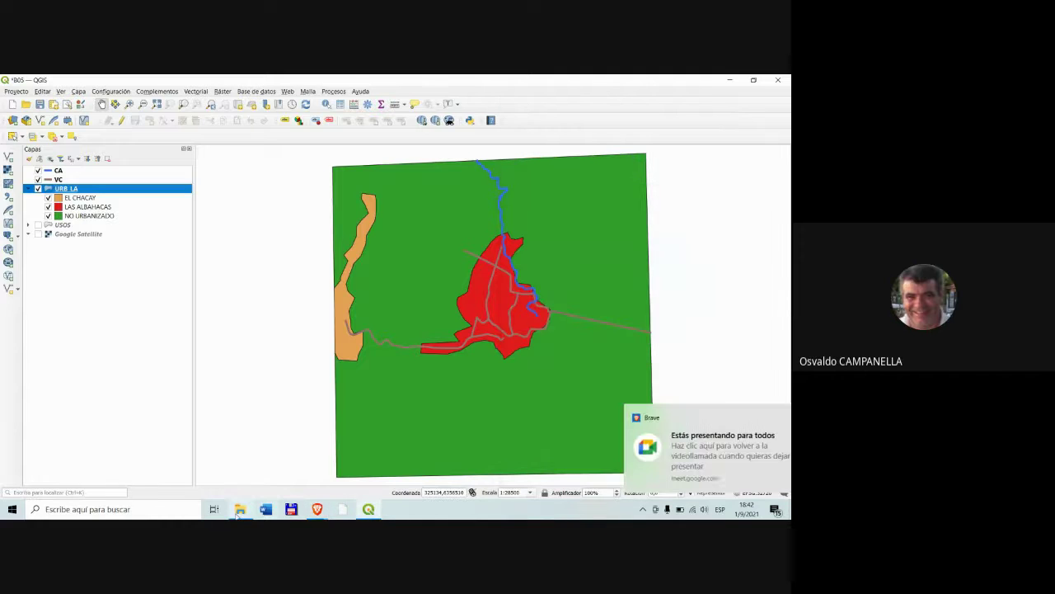
- Find Excel with the Windows search, launch it and bring its start screen to the front
{"action": "left_click", "coordinate": [142, 509]}
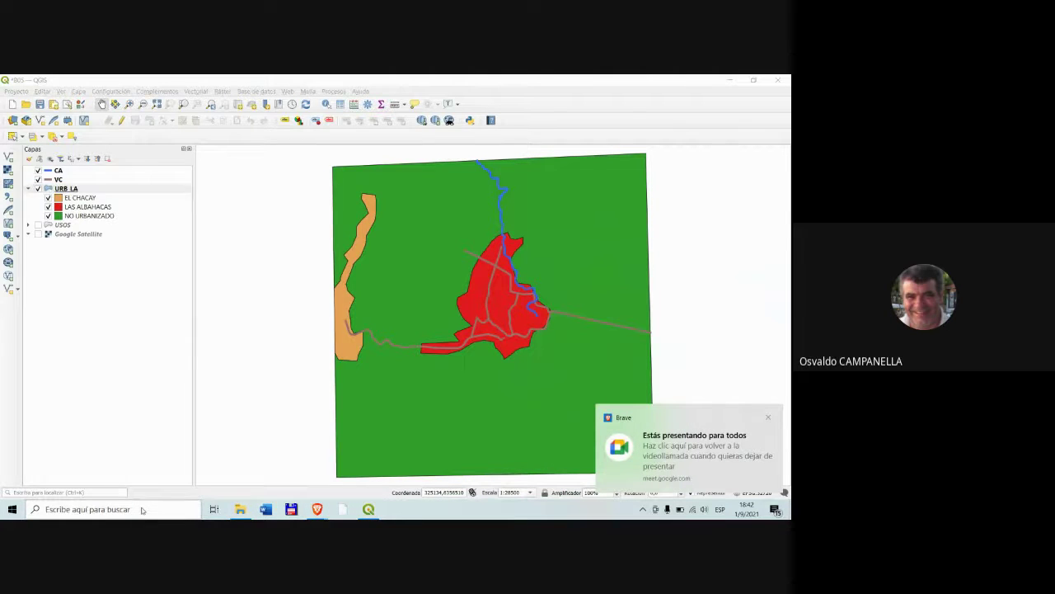
{"action": "type", "text": "excel"}
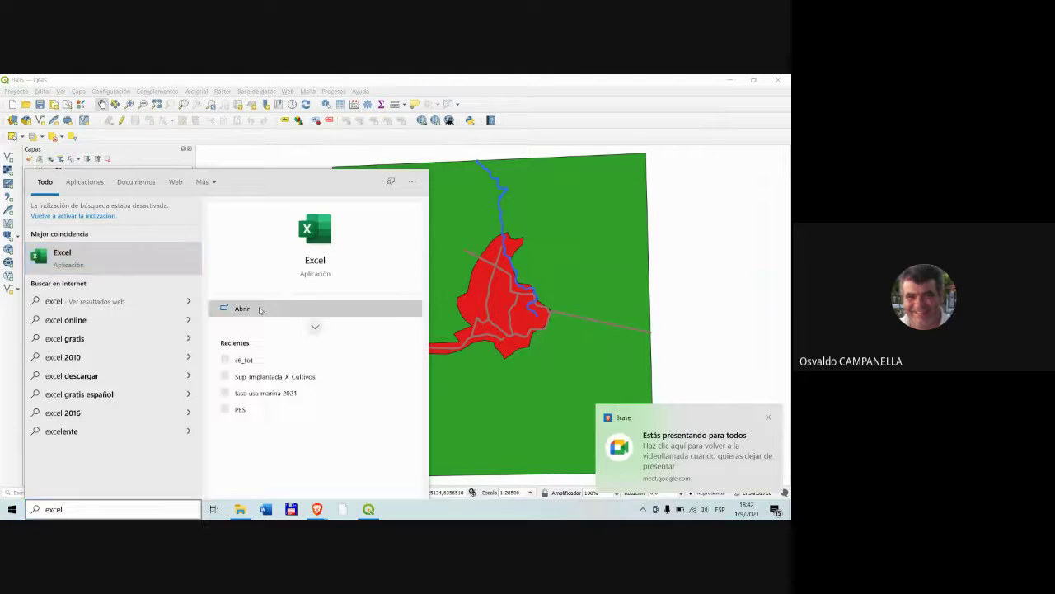
{"action": "left_click", "coordinate": [259, 310]}
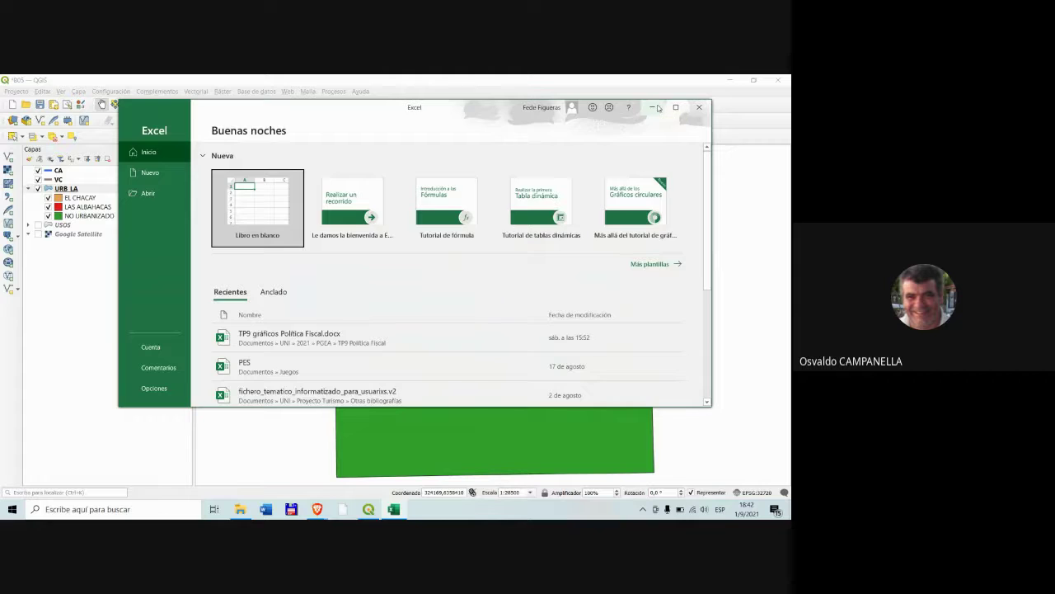
{"action": "left_click", "coordinate": [653, 107]}
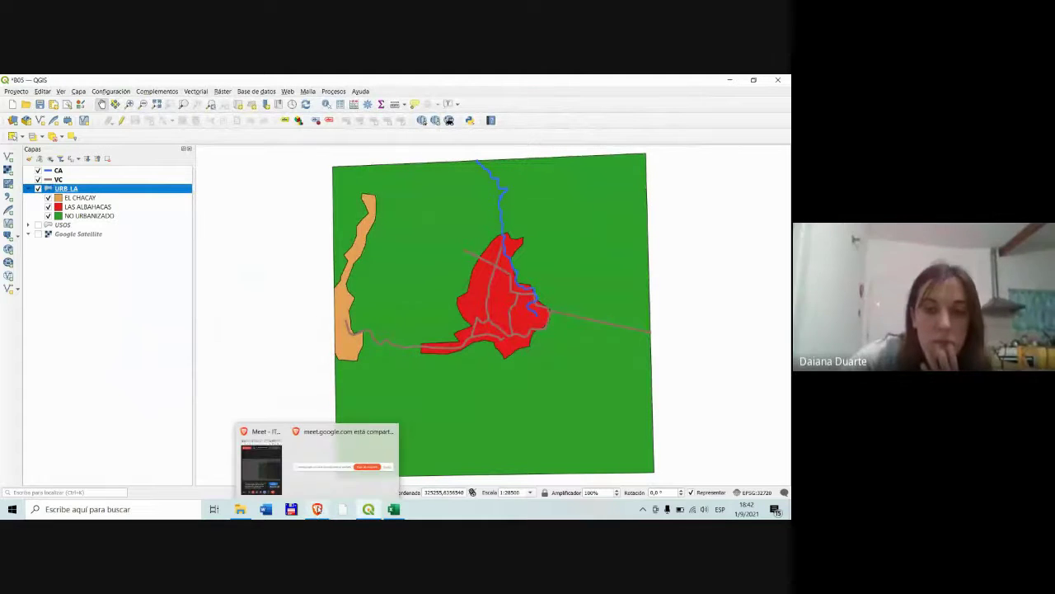
{"action": "mouse_move", "coordinate": [242, 512]}
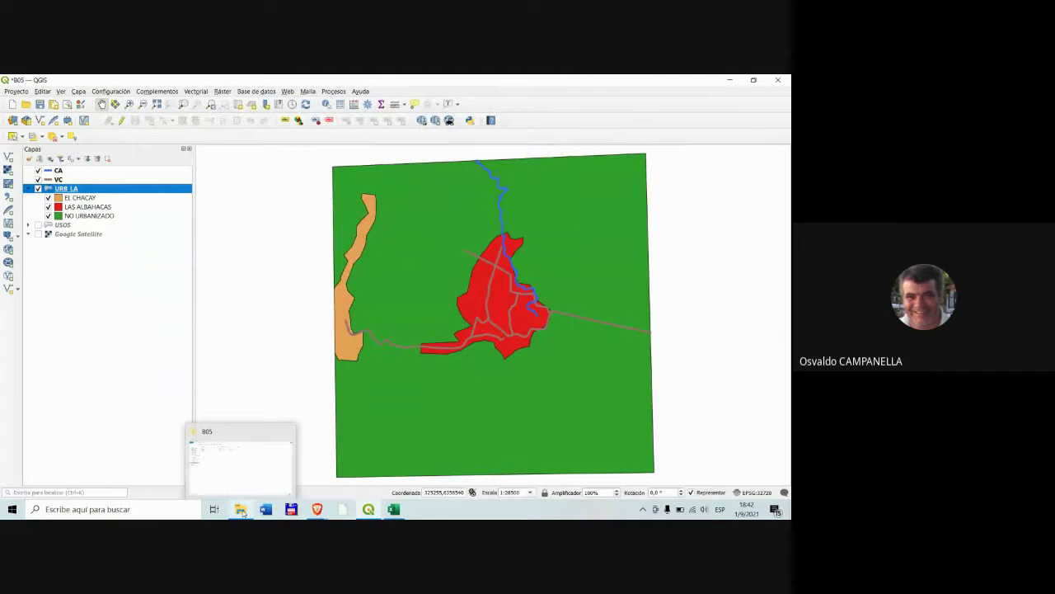
{"action": "left_click", "coordinate": [393, 509]}
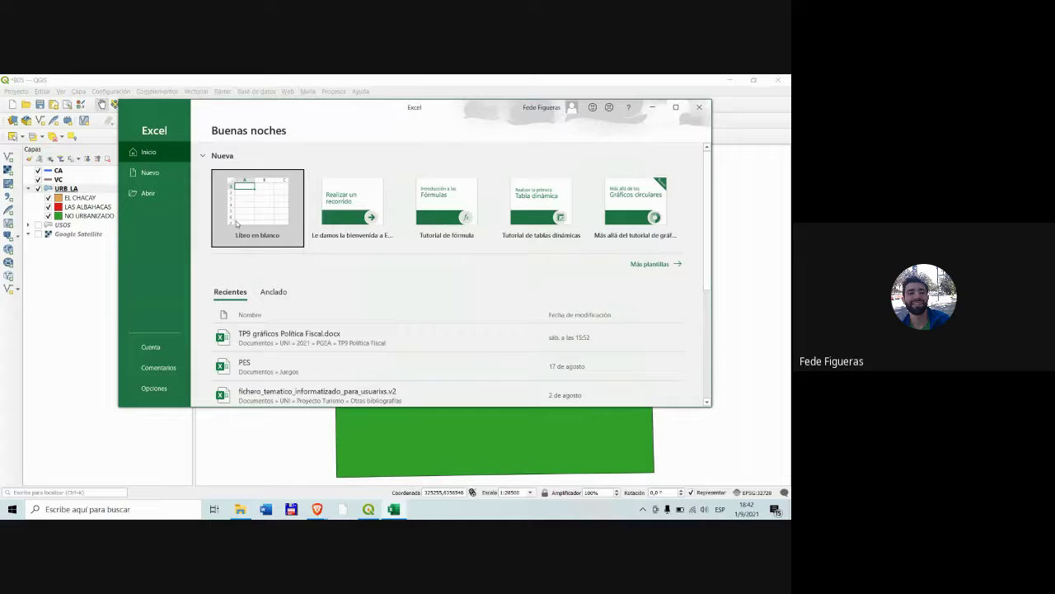
- Open the RELEV_LAEC spreadsheet from the B05 dai folder and maximize its window
{"action": "left_click", "coordinate": [149, 193]}
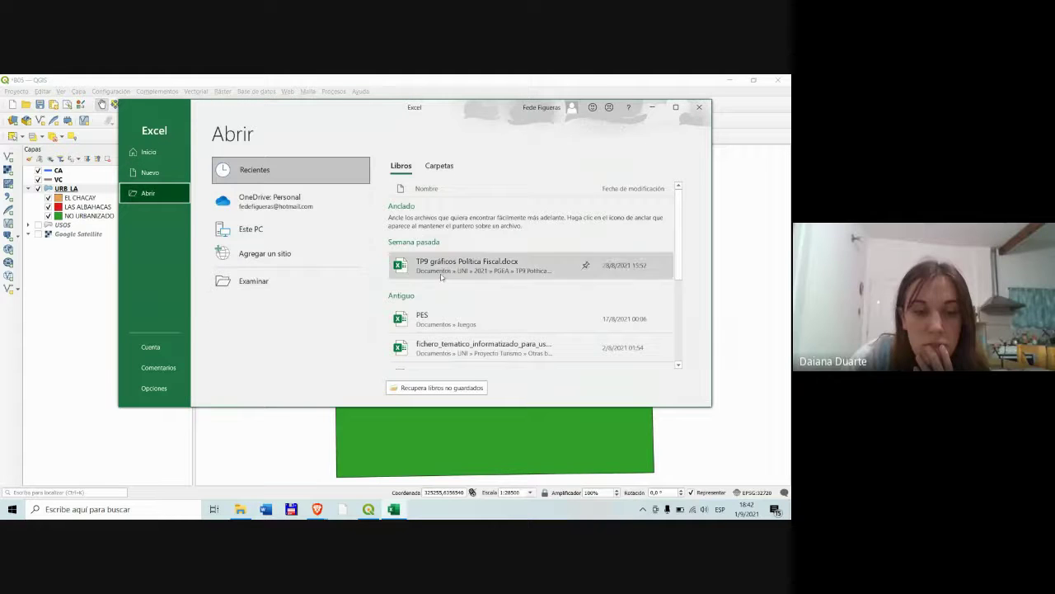
{"action": "left_click", "coordinate": [254, 281]}
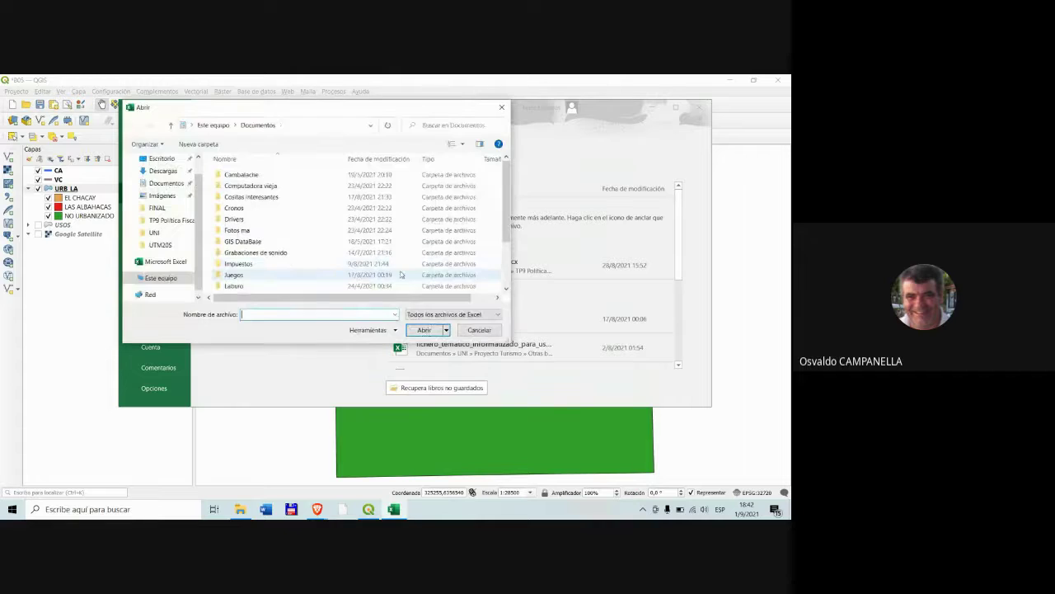
{"action": "left_click", "coordinate": [160, 244]}
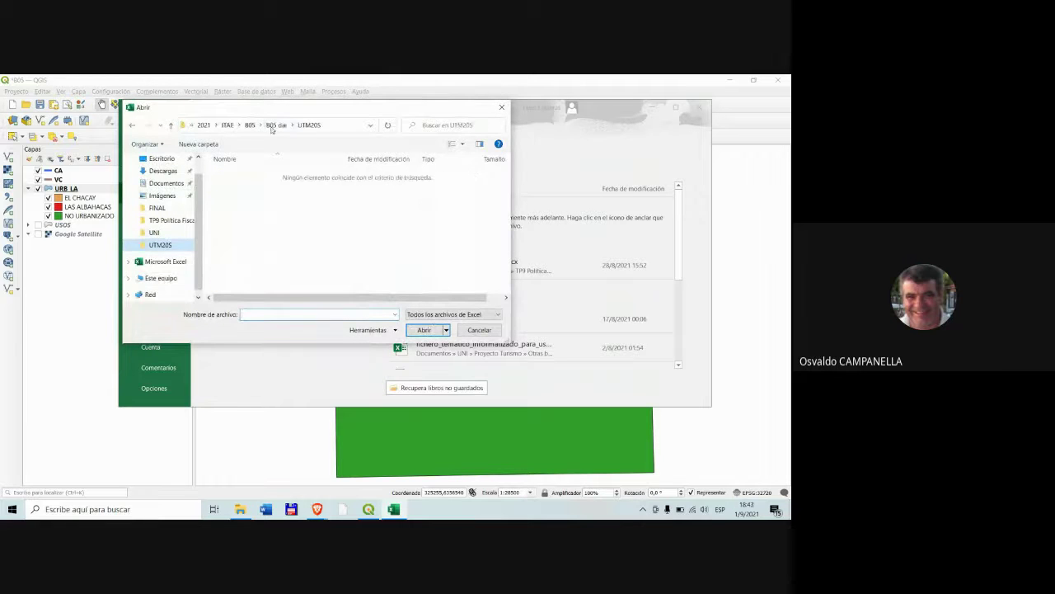
{"action": "left_click", "coordinate": [275, 125]}
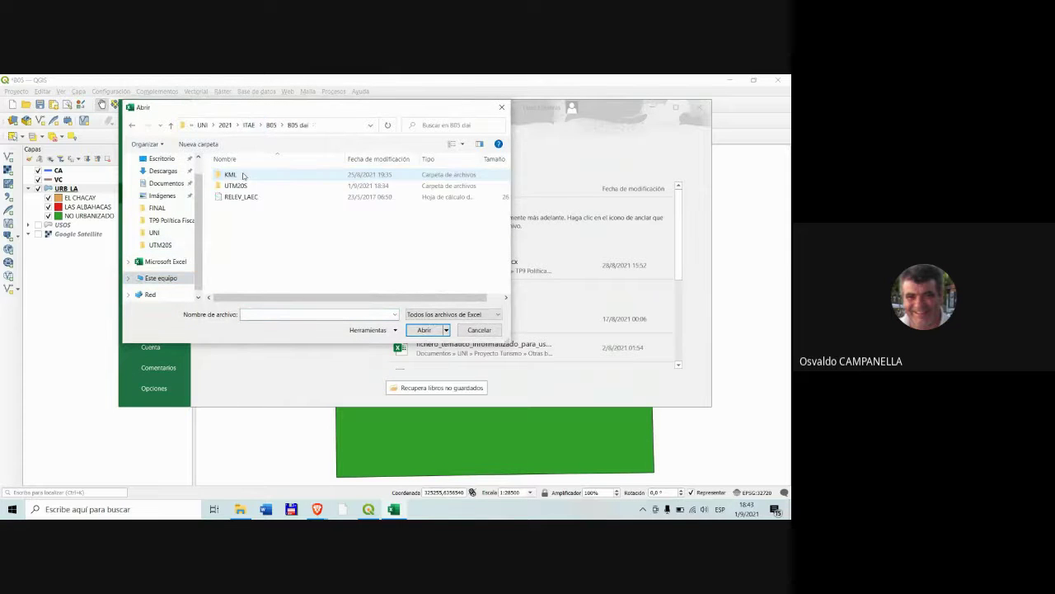
{"action": "left_click", "coordinate": [241, 196]}
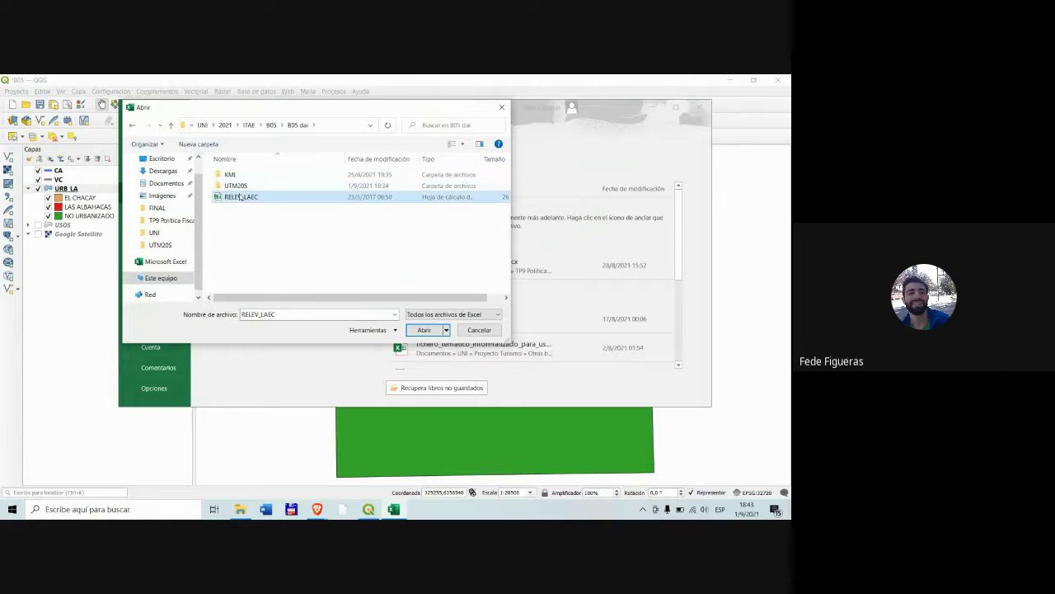
{"action": "left_click", "coordinate": [424, 330]}
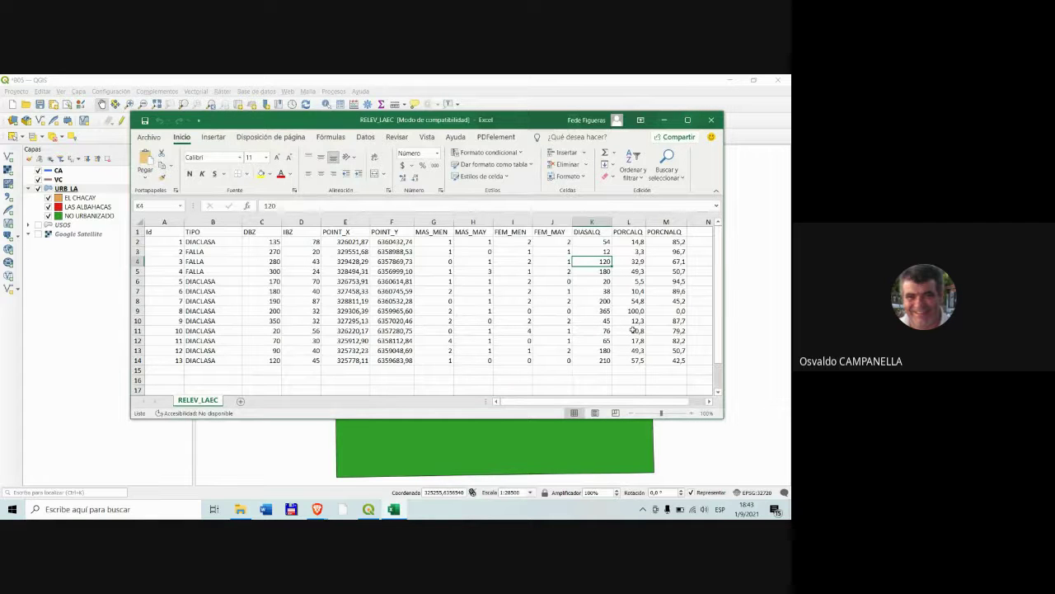
{"action": "left_click", "coordinate": [687, 120]}
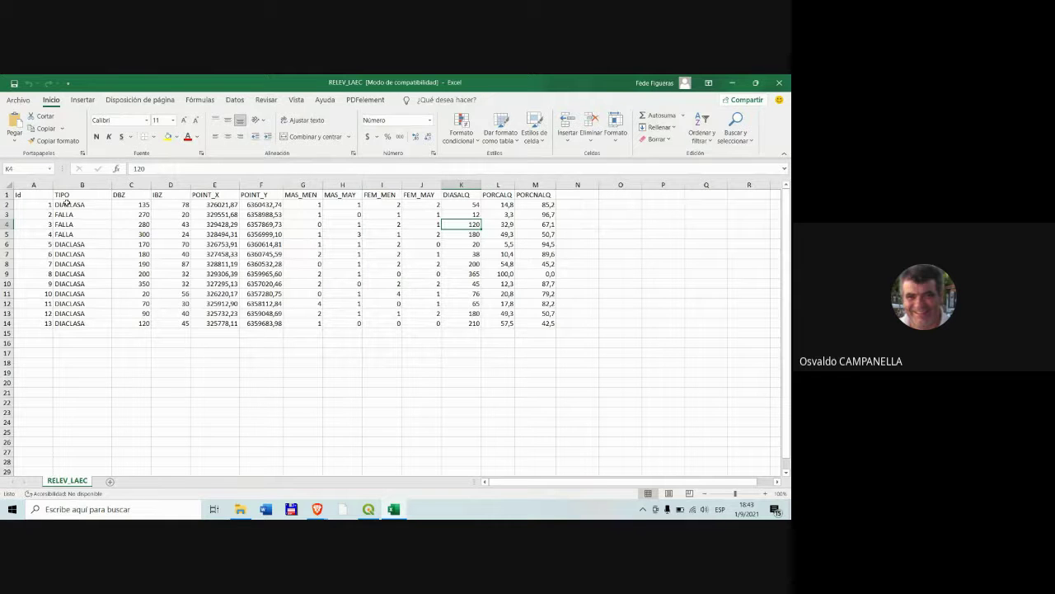
{"action": "left_click", "coordinate": [398, 334]}
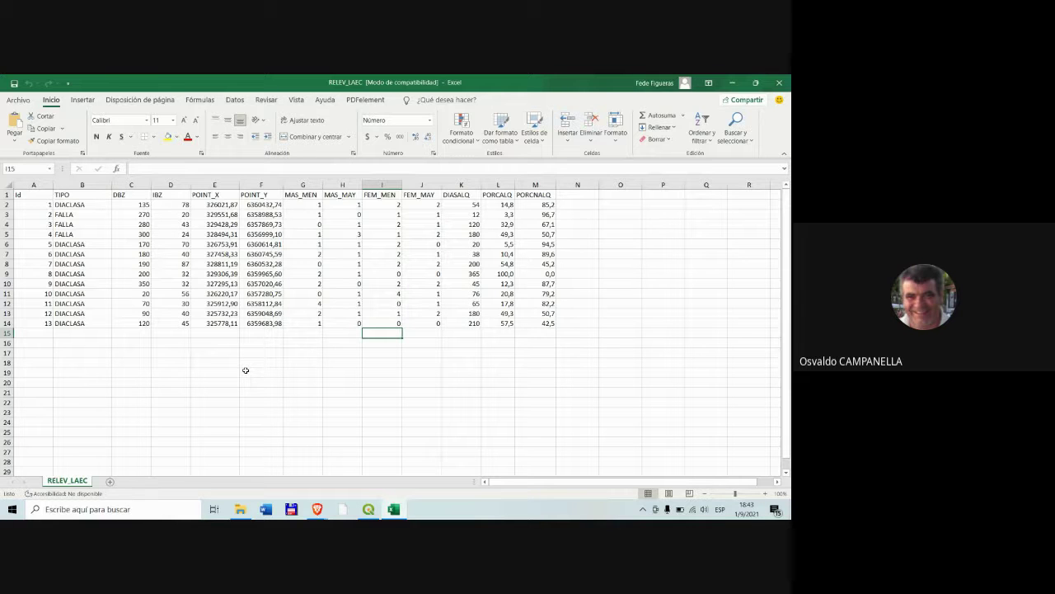
{"action": "left_click", "coordinate": [259, 364]}
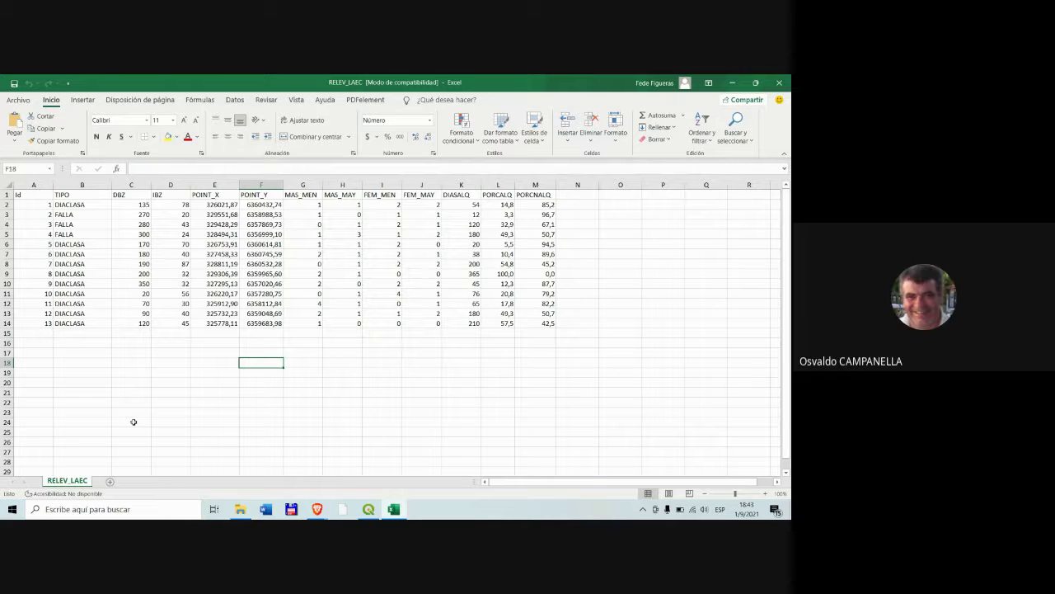
{"action": "left_click", "coordinate": [108, 508]}
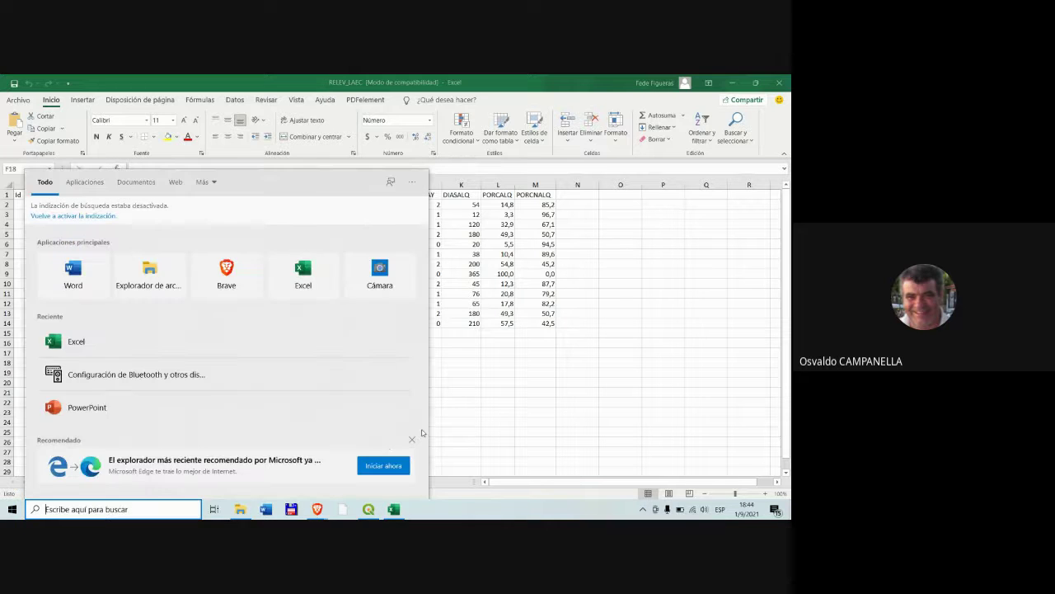
{"action": "left_click", "coordinate": [485, 418]}
{"action": "left_click", "coordinate": [314, 362]}
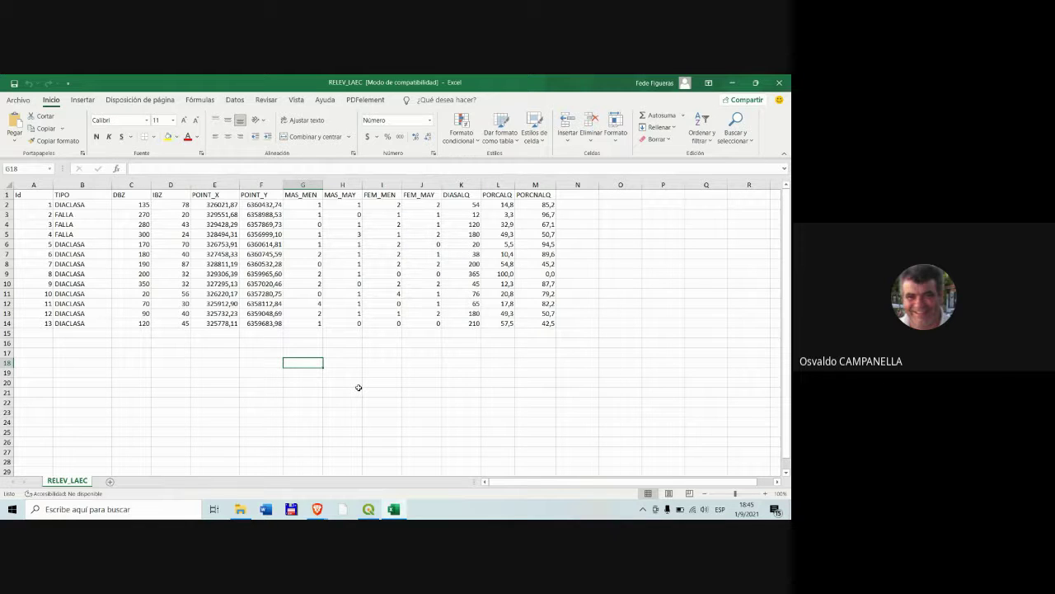
- Examine the POINT_X and POINT_Y coordinate columns, followed by the survey field headers from MAS_MEN through PORCALQ
{"action": "left_click", "coordinate": [215, 185]}
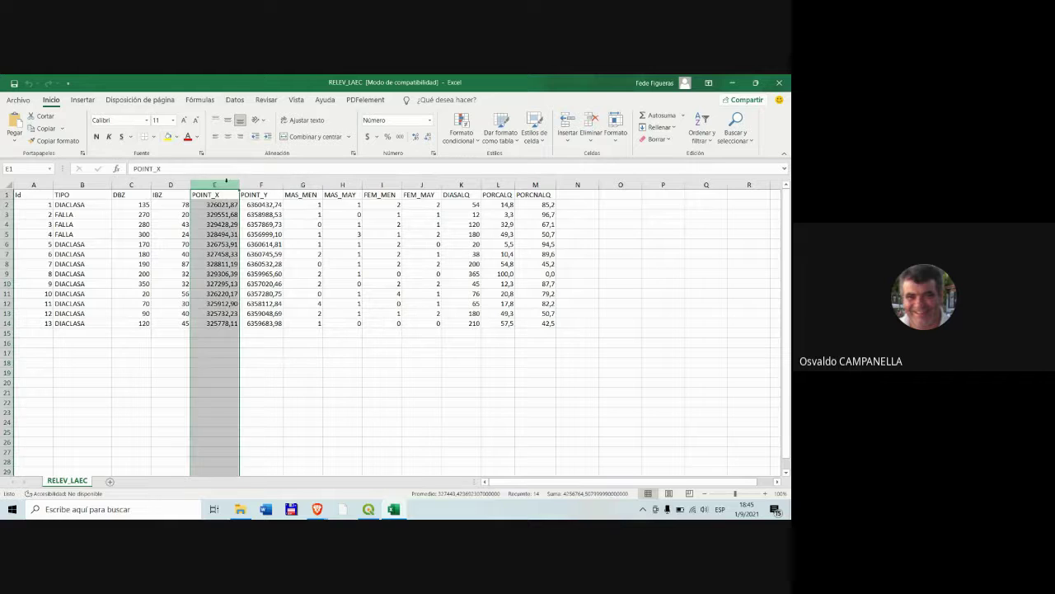
{"action": "left_click", "coordinate": [261, 184]}
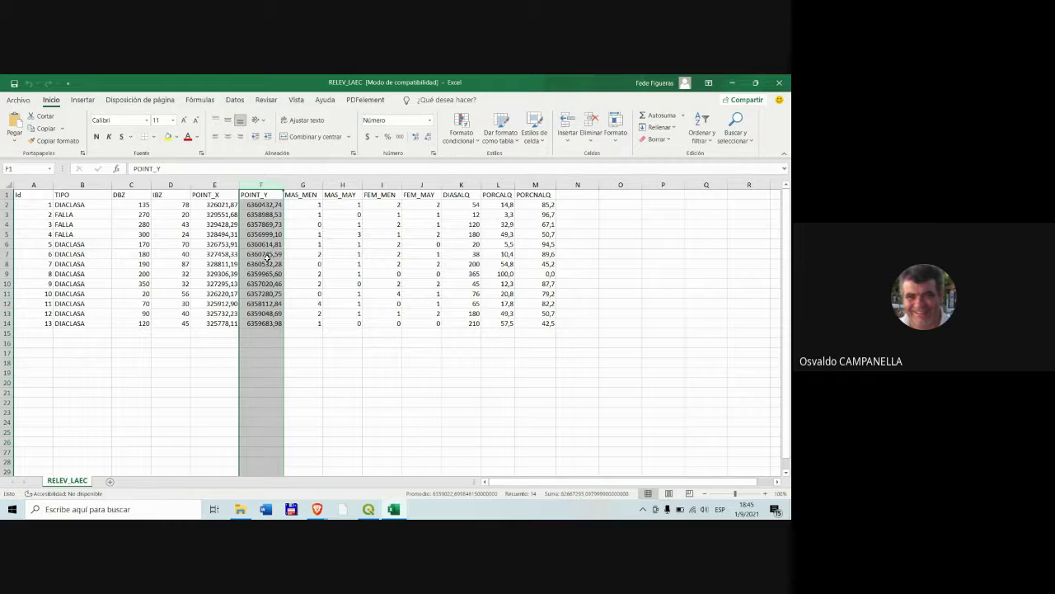
{"action": "left_click", "coordinate": [301, 195]}
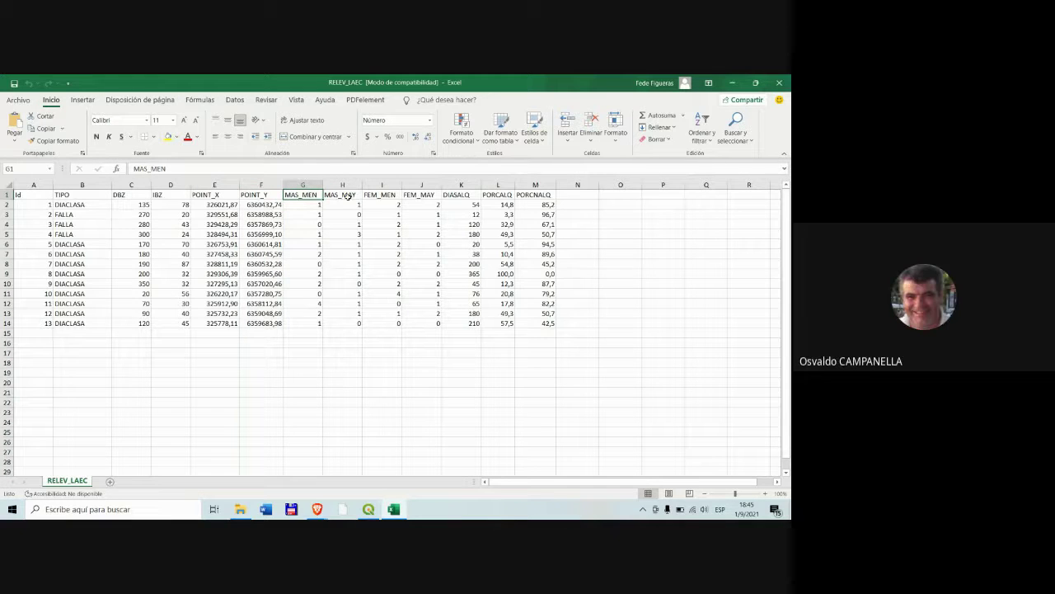
{"action": "left_click", "coordinate": [350, 195]}
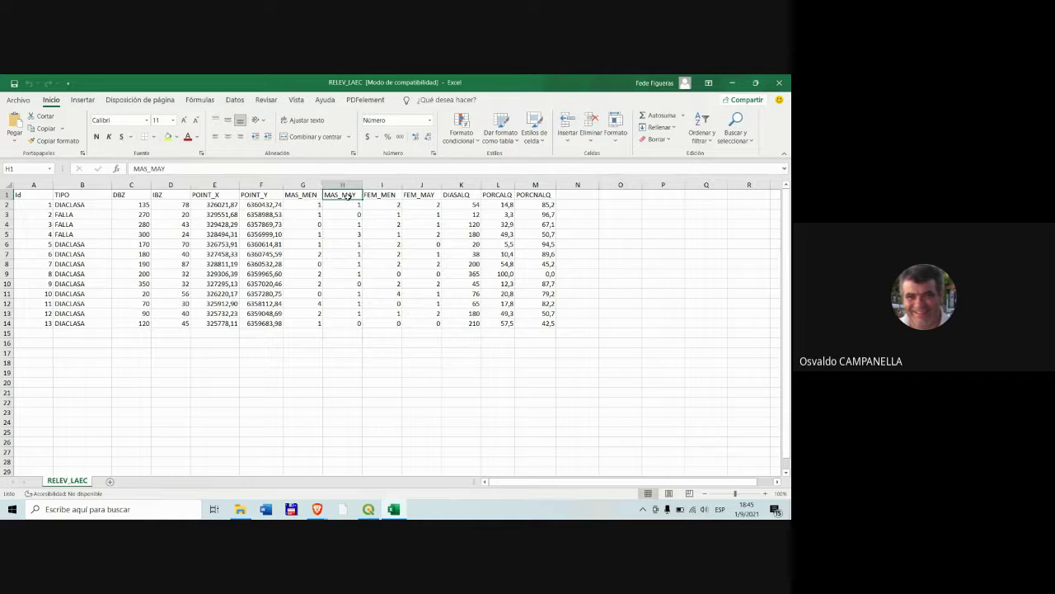
{"action": "key", "text": "Right"}
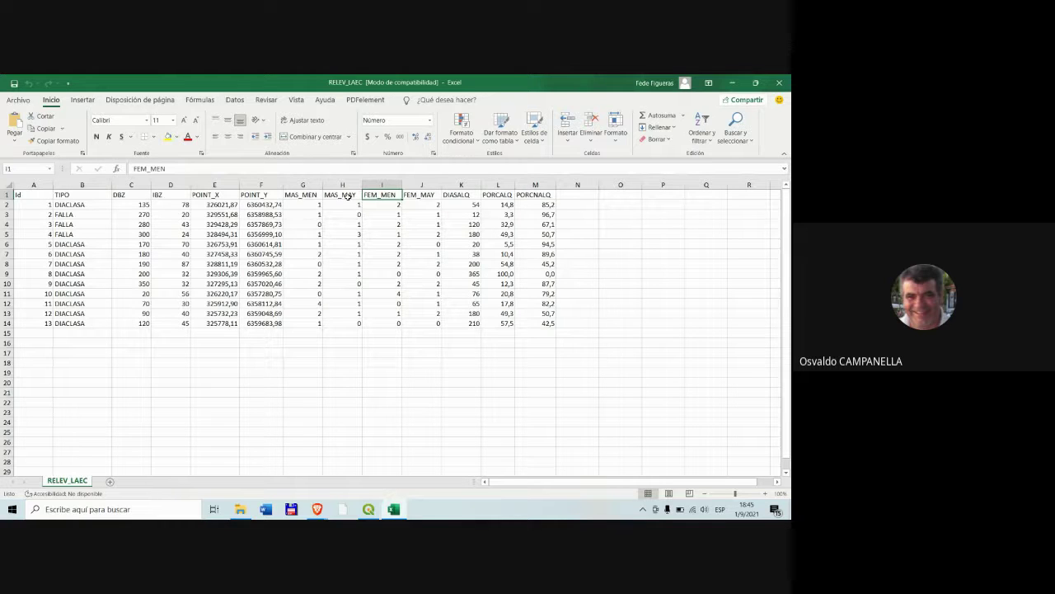
{"action": "key", "text": "Right"}
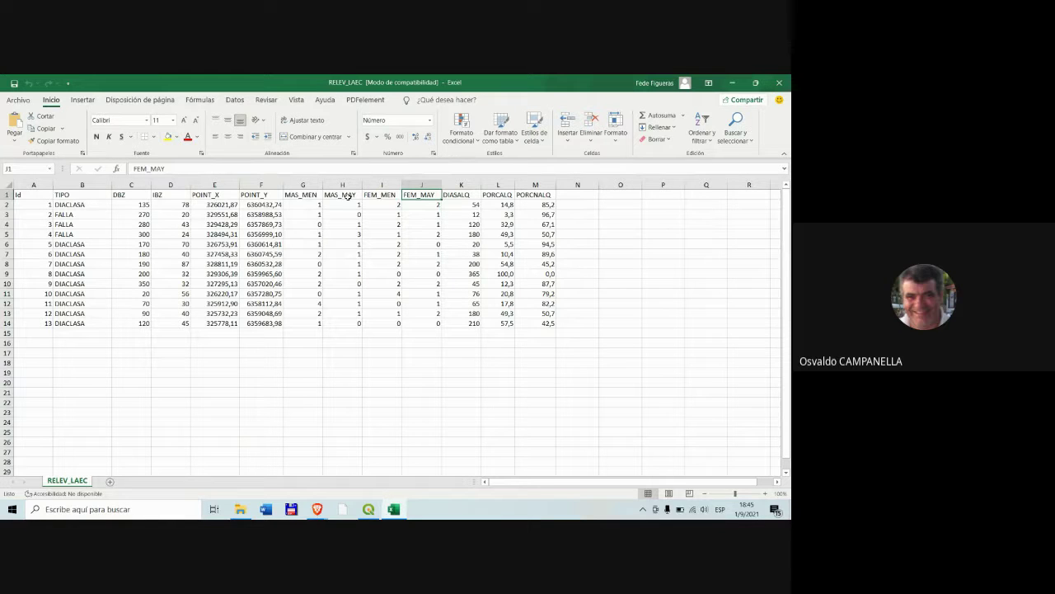
{"action": "key", "text": "Right"}
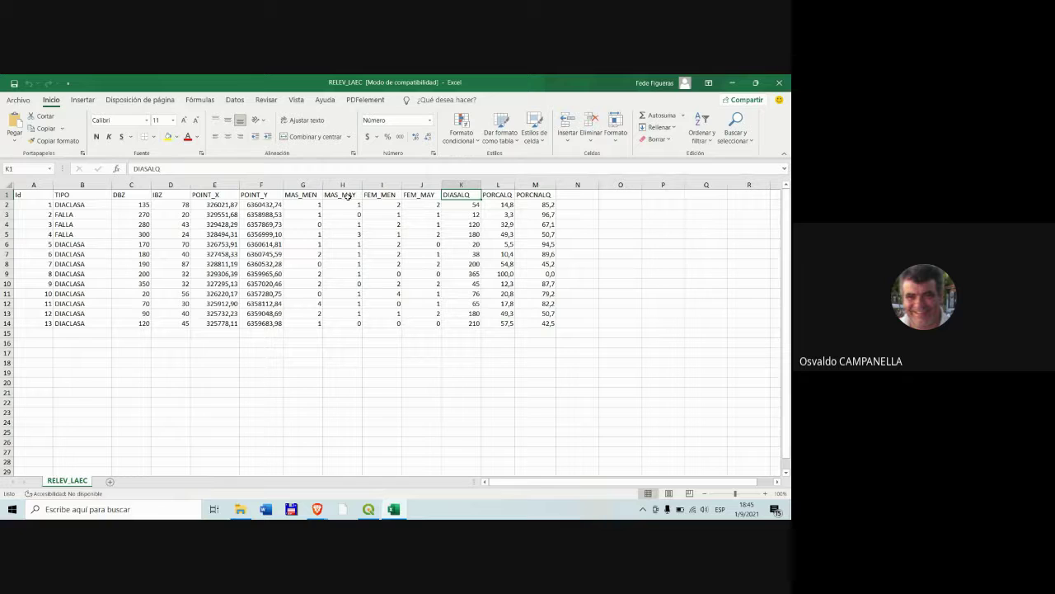
{"action": "key", "text": "Right"}
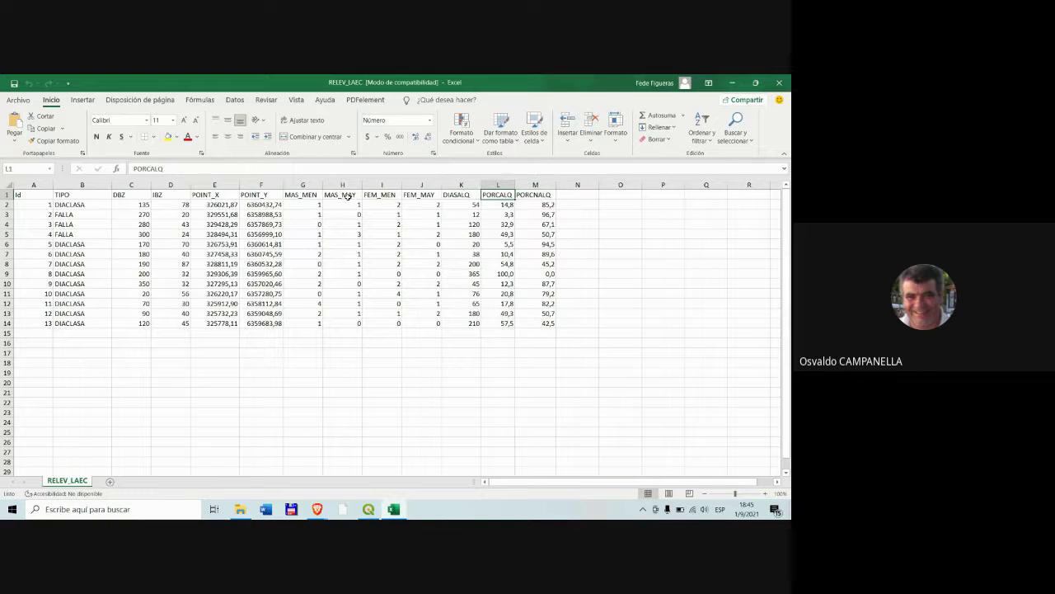
- Go back to the MAS_MEN header and review the fields again up to DIASALQ and PORCALQ
{"action": "key", "text": "Left"}
{"action": "key", "text": "Left"}
{"action": "key", "text": "Left"}
{"action": "key", "text": "Left"}
{"action": "key", "text": "Left"}
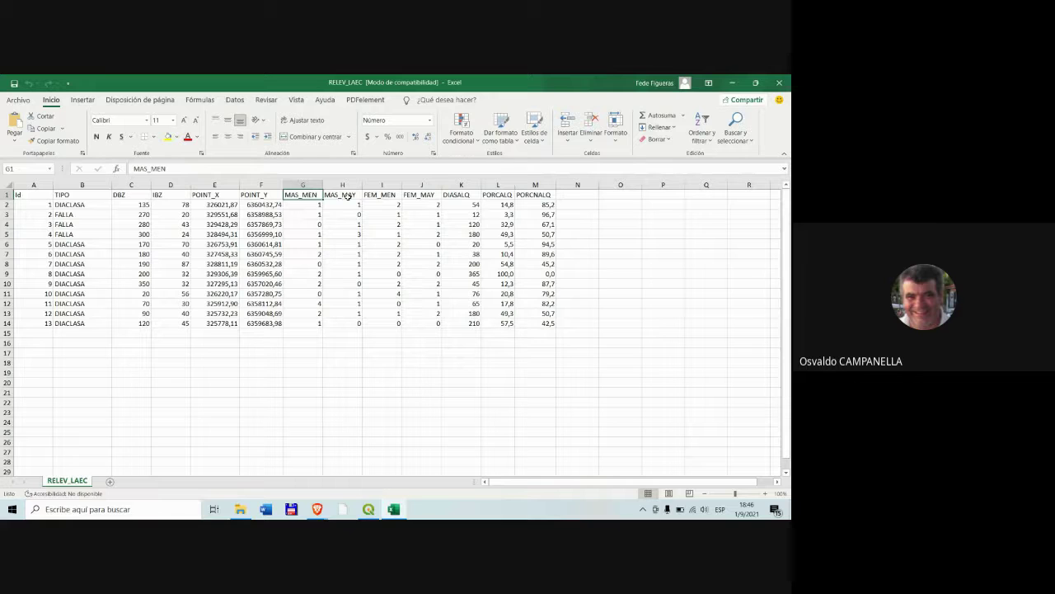
{"action": "key", "text": "Right"}
{"action": "key", "text": "Right"}
{"action": "key", "text": "Right"}
{"action": "key", "text": "Right"}
{"action": "key", "text": "Right"}
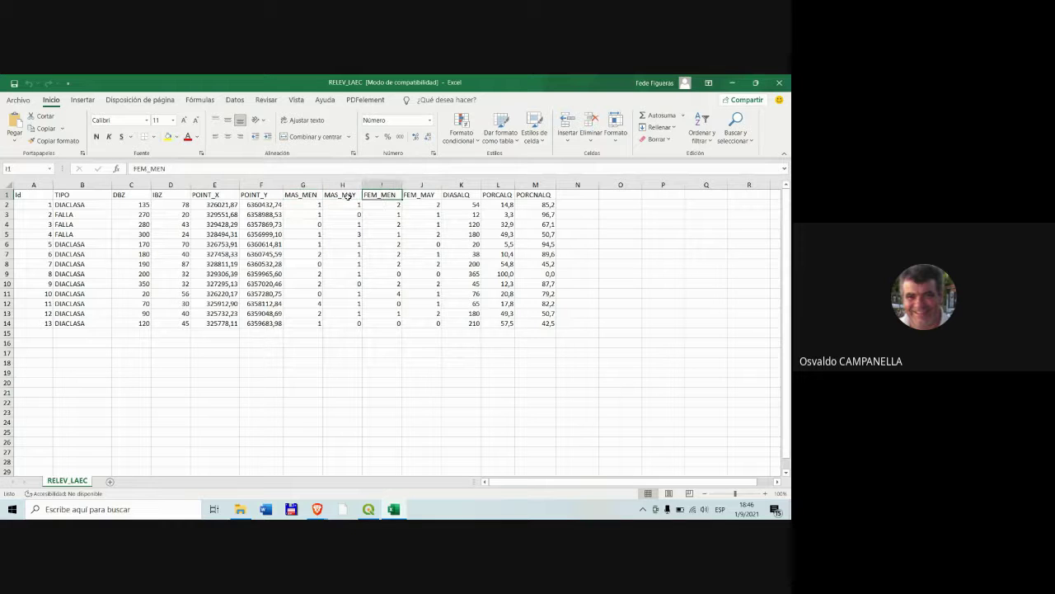
{"action": "key", "text": "Left"}
{"action": "key", "text": "Right"}
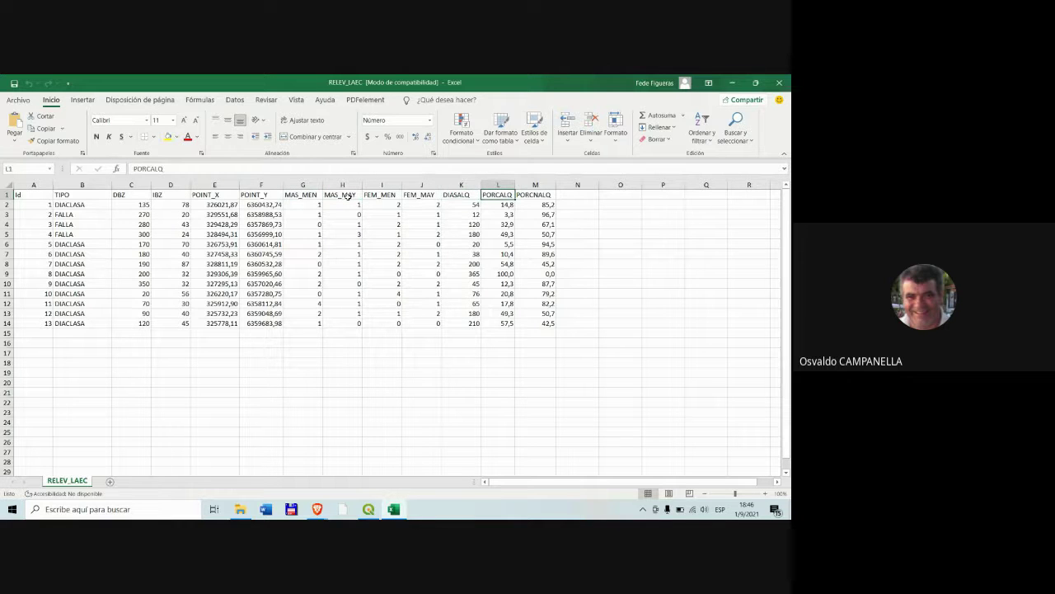
{"action": "key", "text": "Left"}
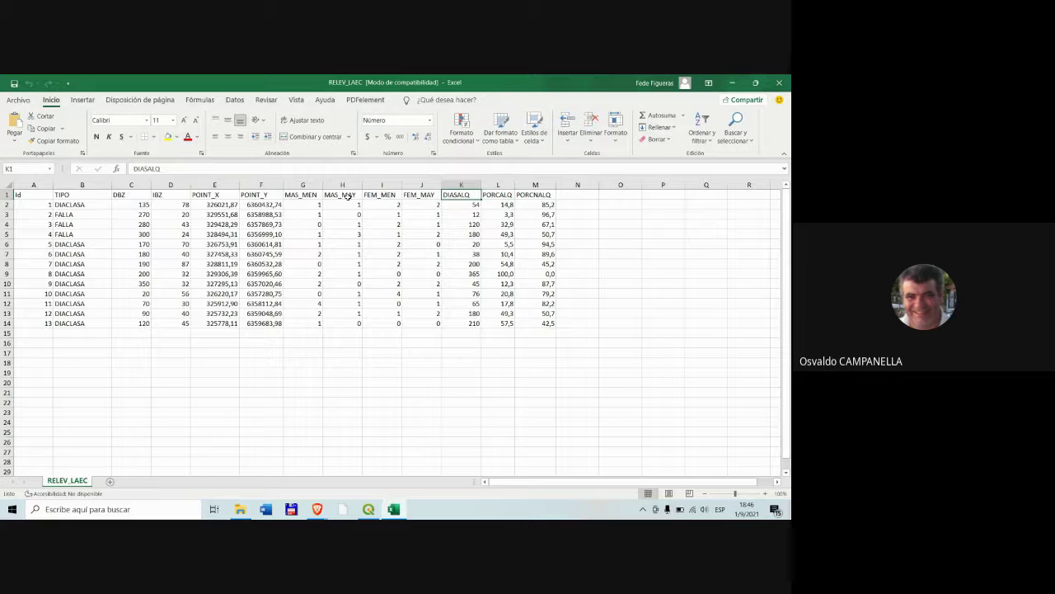
{"action": "key", "text": "Right"}
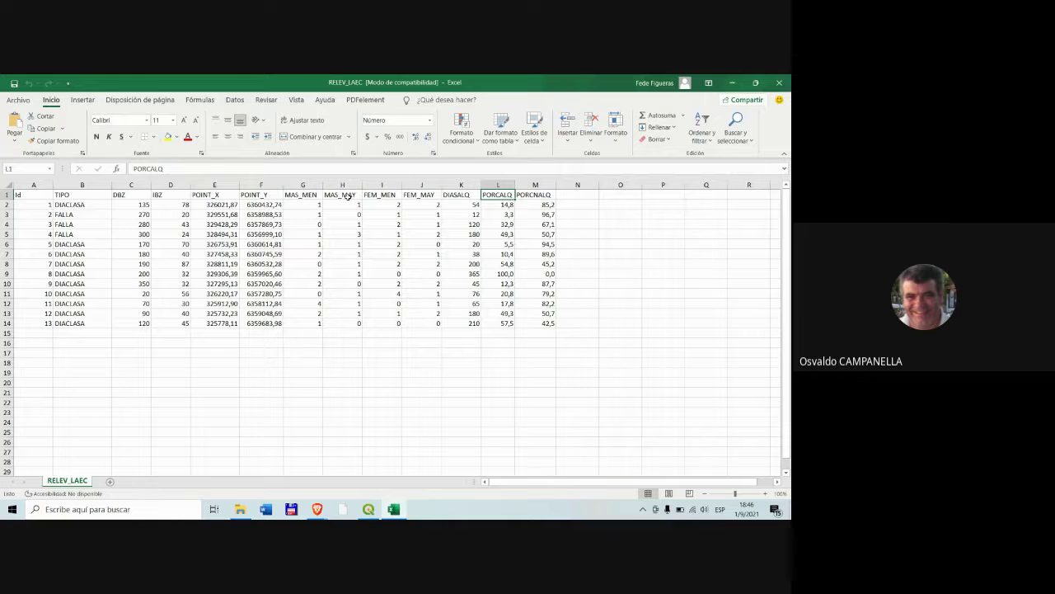
- Read through the PORCALQ values record by record, ending in empty cell L16 below the table
{"action": "key", "text": "Down"}
{"action": "key", "text": "Down"}
{"action": "key", "text": "Down"}
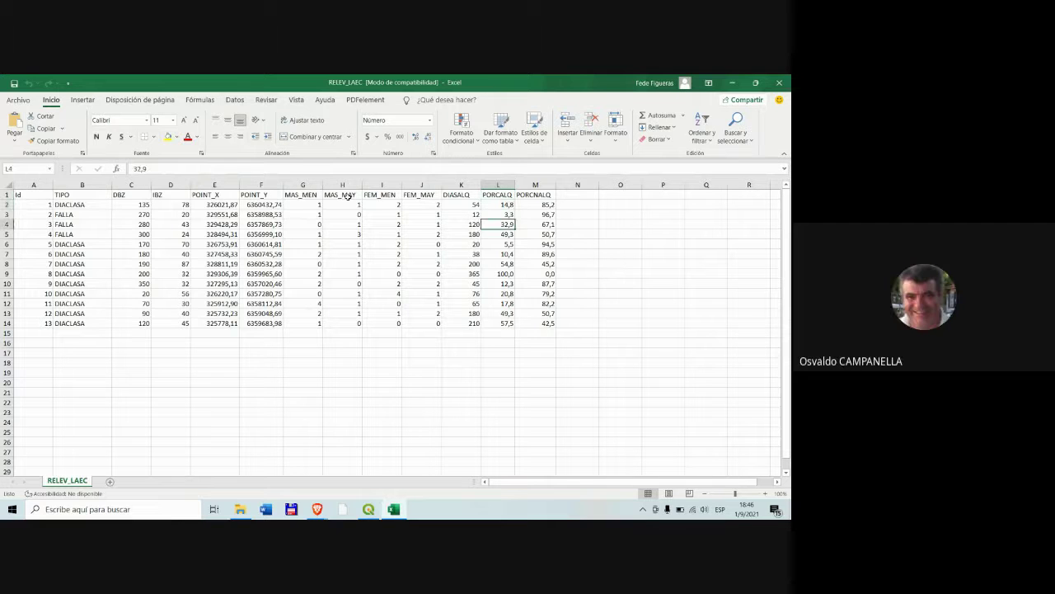
{"action": "key", "text": "Down"}
{"action": "key", "text": "Down"}
{"action": "key", "text": "Down"}
{"action": "key", "text": "Down"}
{"action": "key", "text": "Down"}
{"action": "key", "text": "Down"}
{"action": "key", "text": "Down"}
{"action": "key", "text": "Down"}
{"action": "key", "text": "Down"}
{"action": "key", "text": "Down"}
{"action": "key", "text": "Down"}
{"action": "key", "text": "Down"}
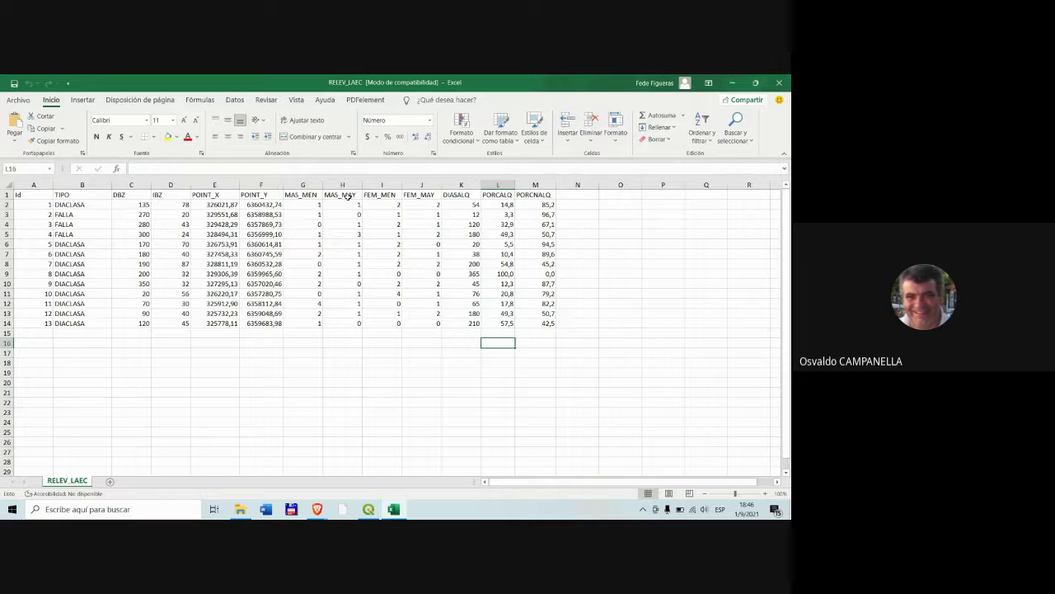
{"action": "key", "text": "Right"}
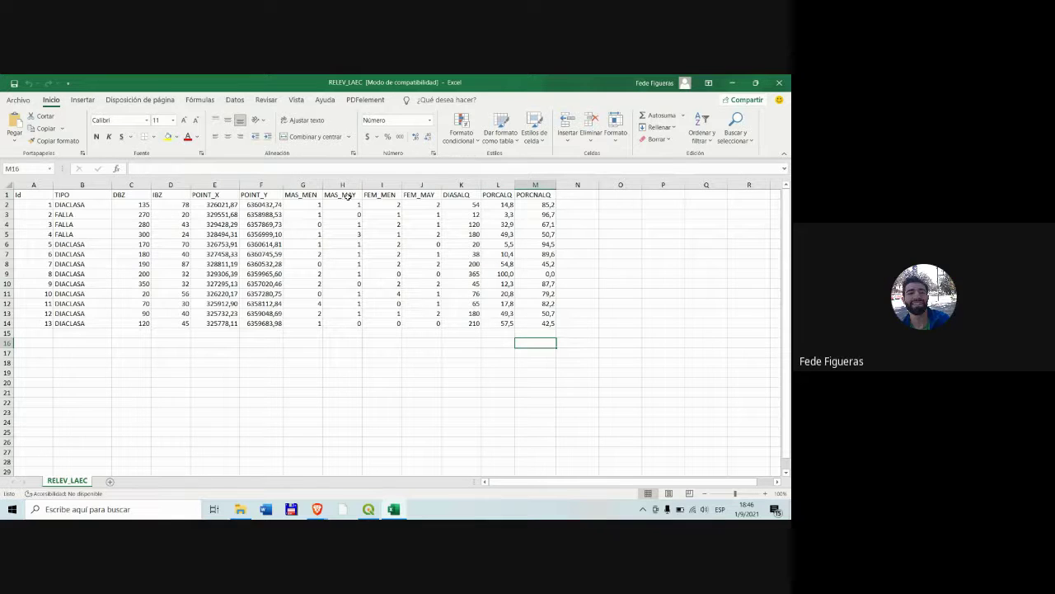
{"action": "key", "text": "Left"}
{"action": "type", "text": "%"}
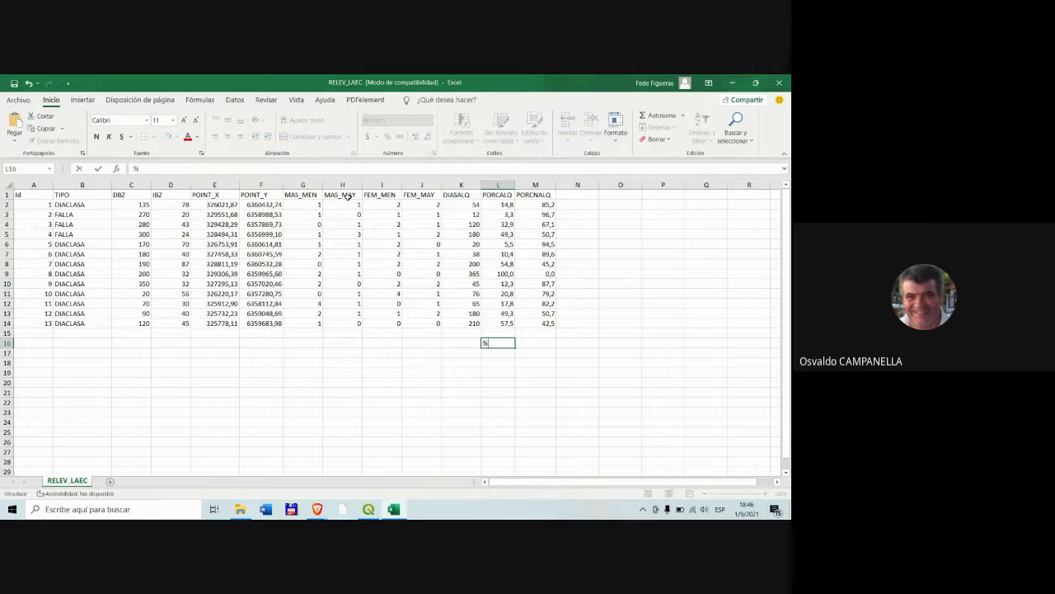
{"action": "key", "text": "BackSpace"}
{"action": "key", "text": "Escape"}
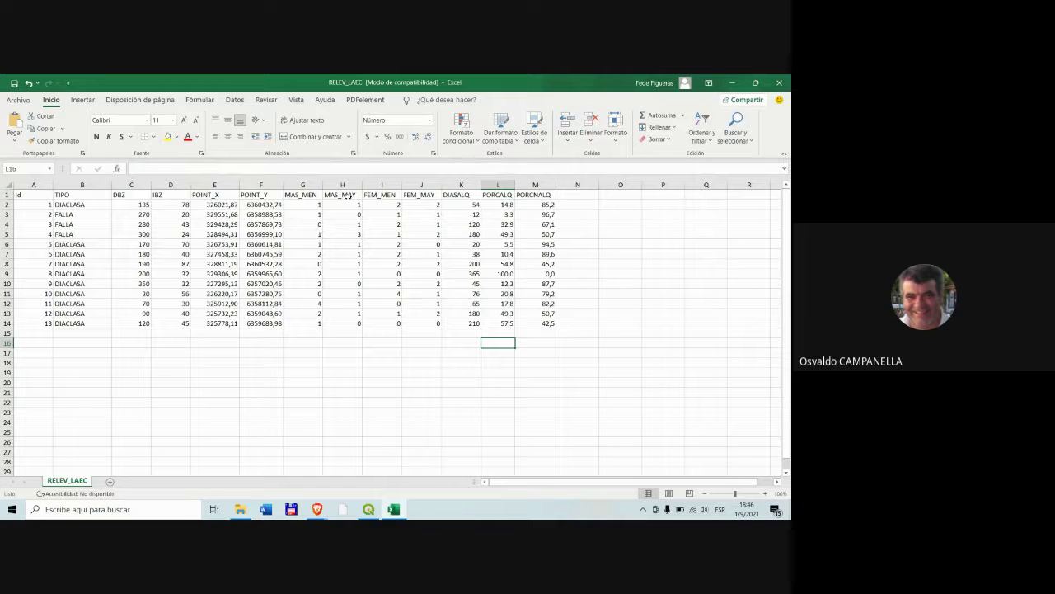
- Check record 13's DIASALQ and PORCNALQ values, briefly selecting the whole table and clearing the selection
{"action": "key", "text": "Up"}
{"action": "key", "text": "Up"}
{"action": "key", "text": "Left"}
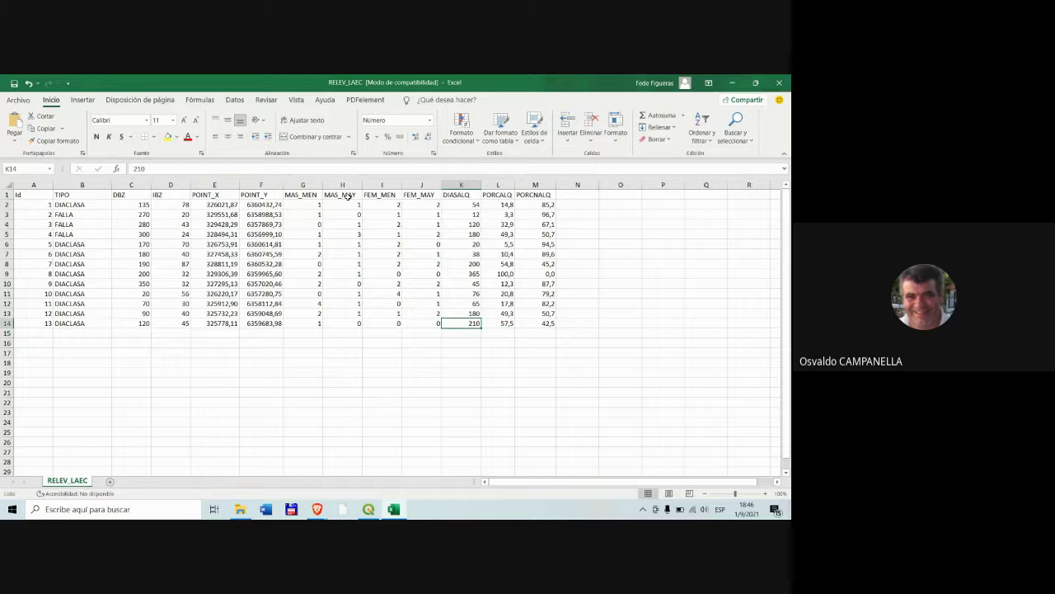
{"action": "key", "text": "Right"}
{"action": "key", "text": "Right"}
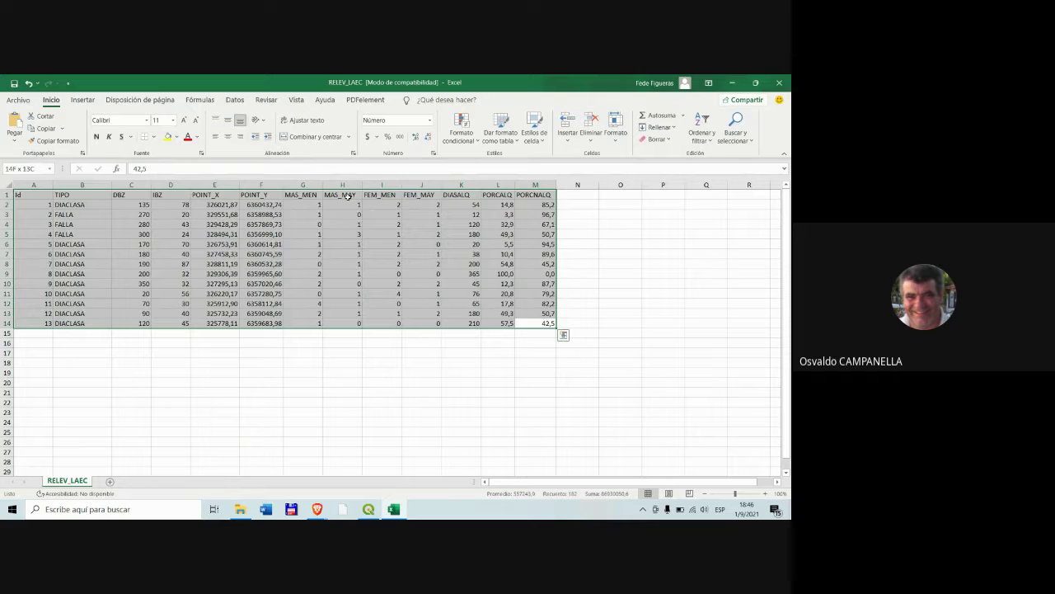
{"action": "key", "text": "shift+BackSpace"}
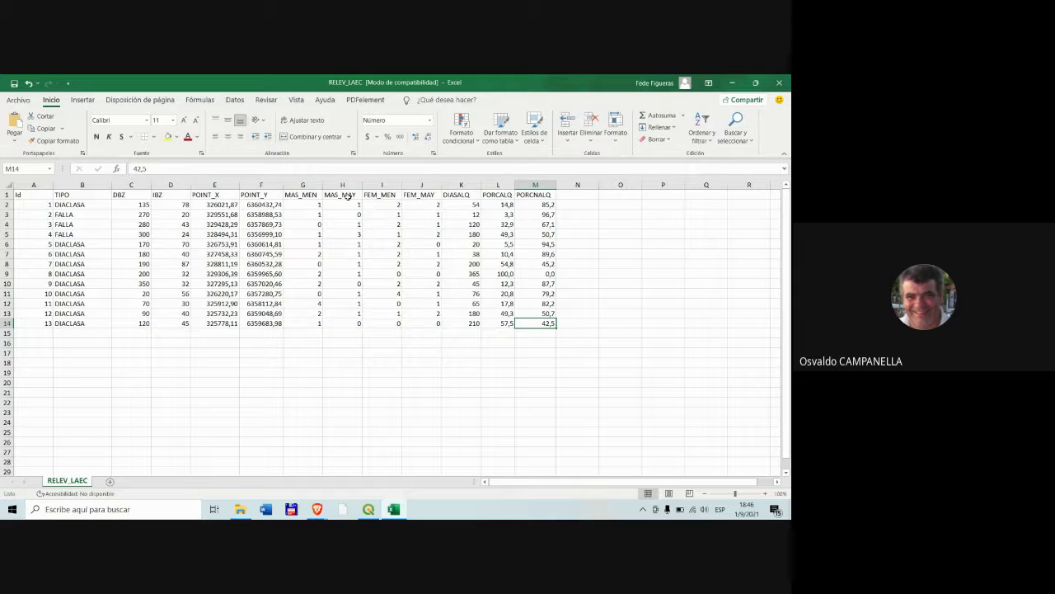
{"action": "key", "text": "Down"}
{"action": "key", "text": "Left"}
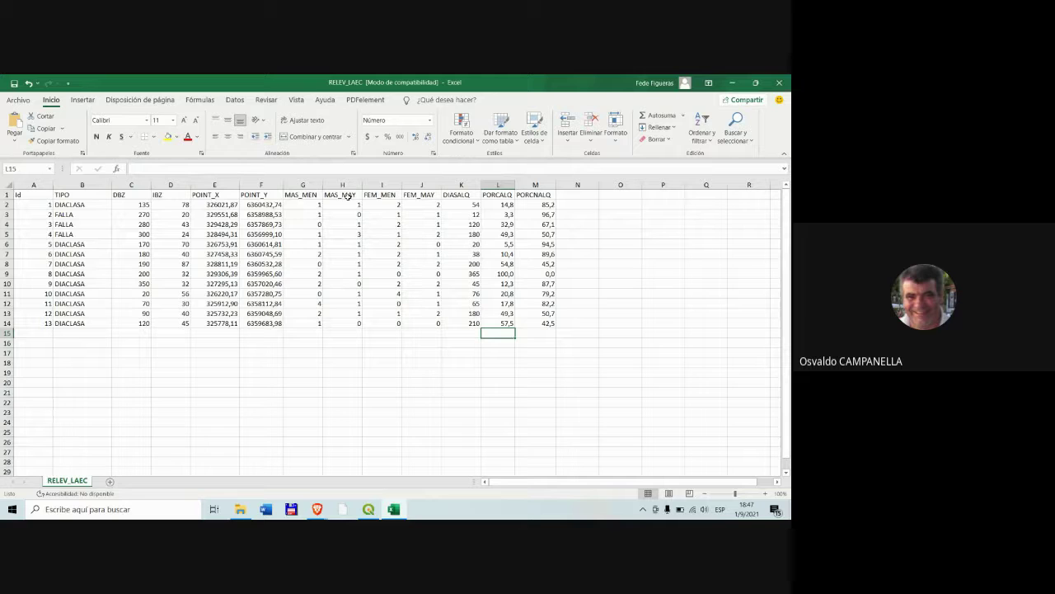
- Review record 13 from its DIASALQ value back to its Id
{"action": "key", "text": "Up"}
{"action": "key", "text": "shift+Home"}
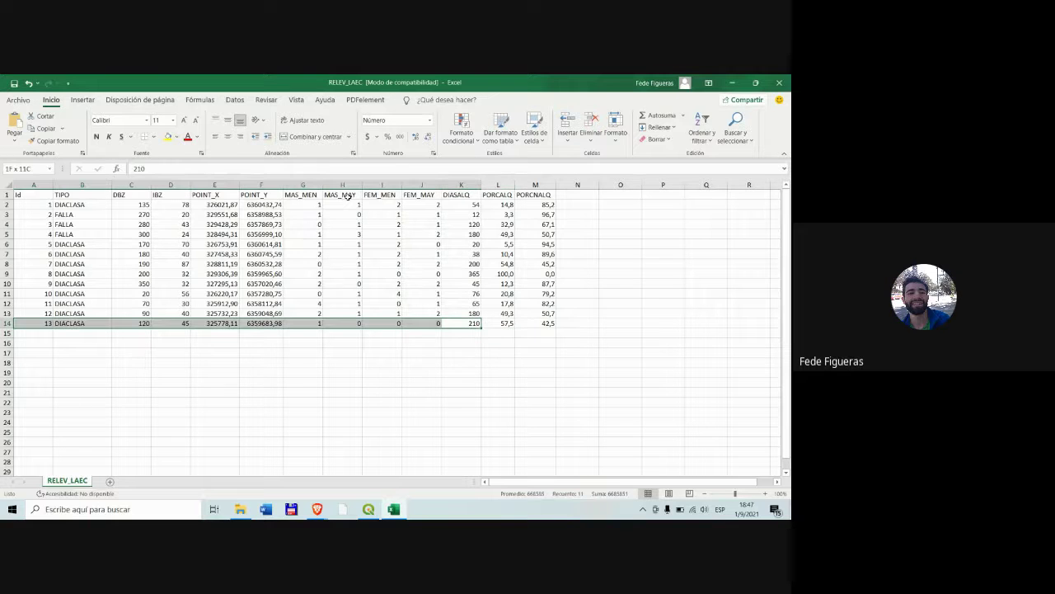
{"action": "key", "text": "Left"}
{"action": "key", "text": "Left"}
{"action": "key", "text": "Left"}
{"action": "key", "text": "Left"}
{"action": "key", "text": "Left"}
{"action": "key", "text": "Left"}
{"action": "key", "text": "Left"}
{"action": "key", "text": "Left"}
{"action": "key", "text": "Left"}
{"action": "key", "text": "Left"}
{"action": "key", "text": "Left"}
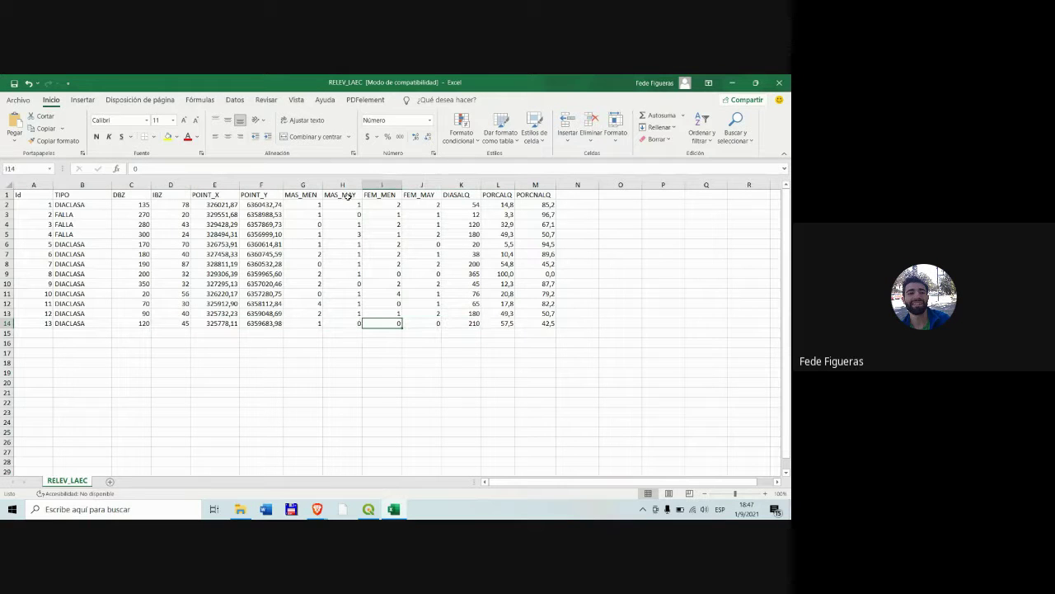
- Highlight the TIPO column from record 13 up to its header, then follow record 13 across to MAS_MEN
{"action": "key", "text": "Right"}
{"action": "key", "text": "ctrl+shift+Up"}
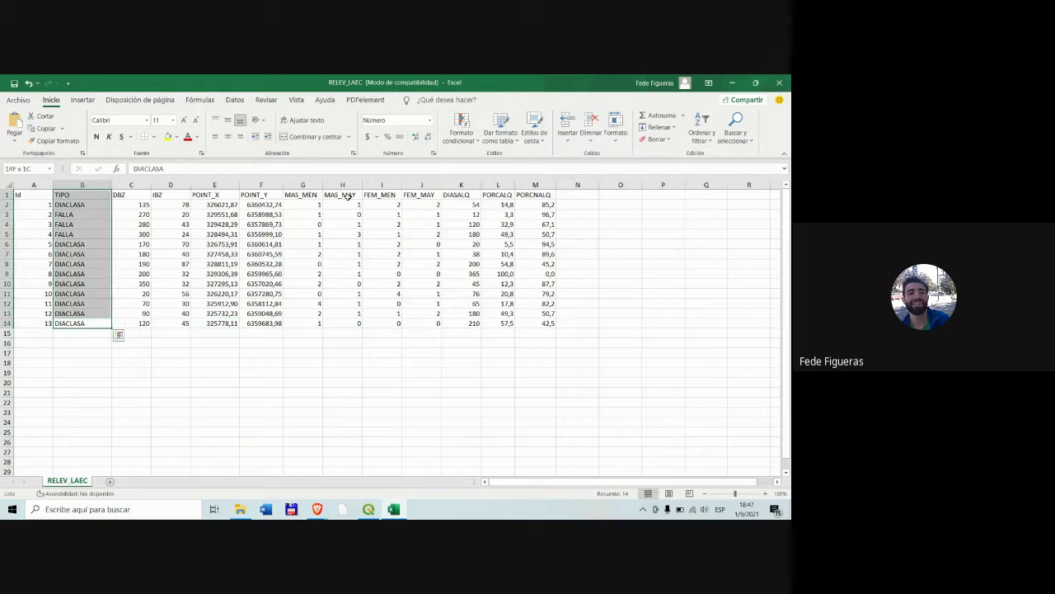
{"action": "key", "text": "ctrl+shift+Right"}
{"action": "key", "text": "Home"}
{"action": "key", "text": "Right"}
{"action": "key", "text": "Right"}
{"action": "key", "text": "Right"}
{"action": "key", "text": "Right"}
{"action": "key", "text": "Right"}
{"action": "key", "text": "Right"}
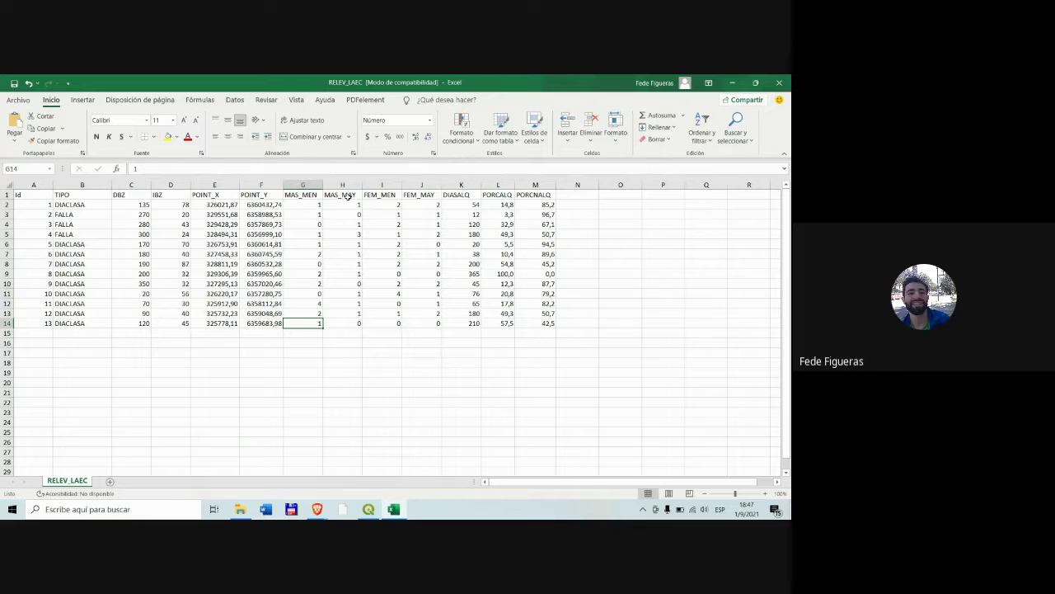
- Read across records 9 to 13 from POINT_Y through MAS_MAY and DIASALQ, ending on the last PORCNALQ value
{"action": "key", "text": "Up"}
{"action": "key", "text": "Up"}
{"action": "key", "text": "Left"}
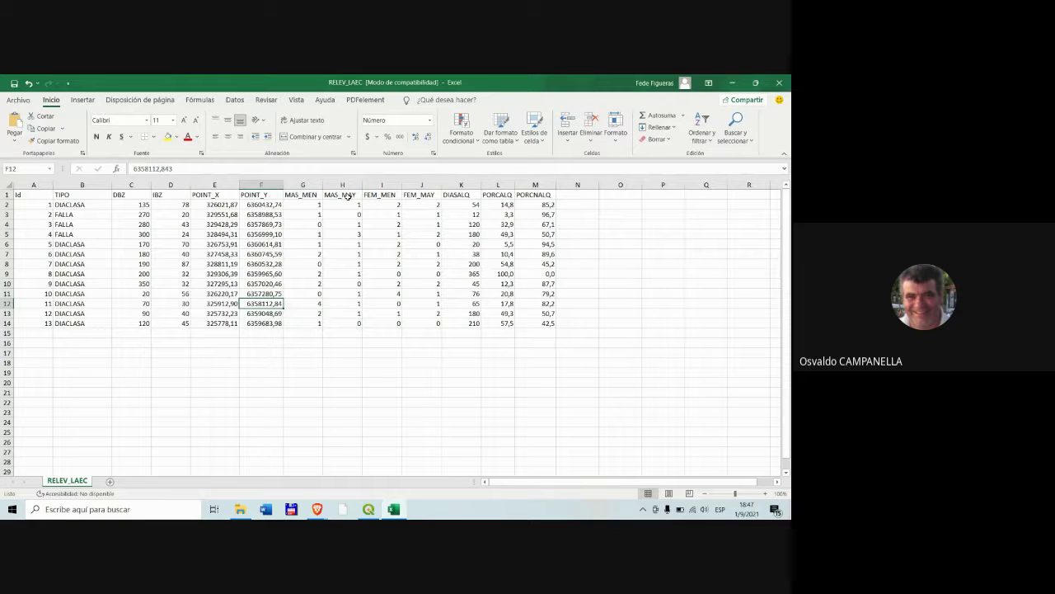
{"action": "key", "text": "Up"}
{"action": "key", "text": "Right"}
{"action": "key", "text": "Right"}
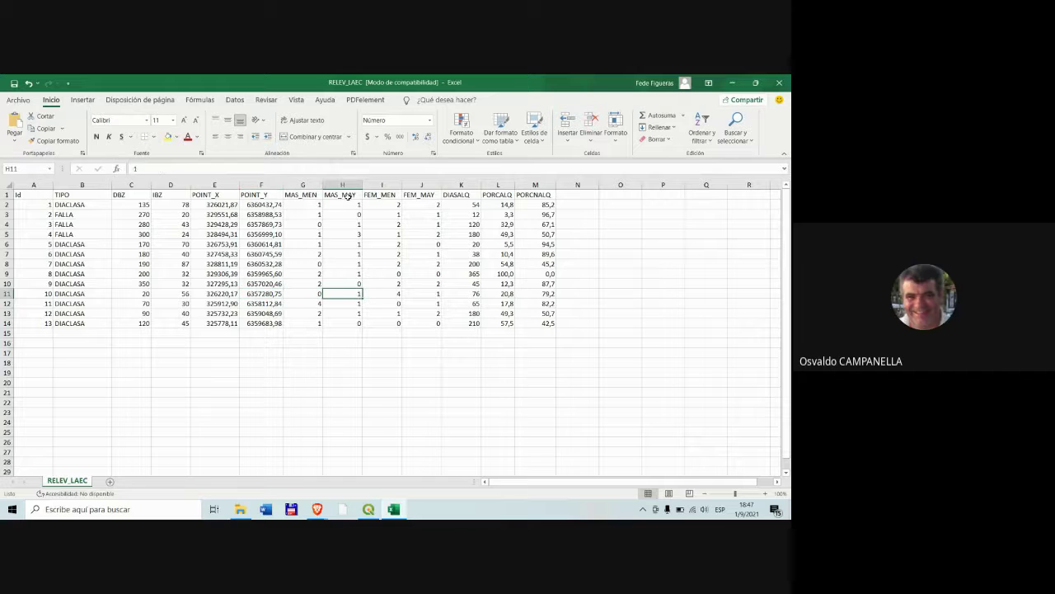
{"action": "key", "text": "Up"}
{"action": "key", "text": "Right"}
{"action": "key", "text": "Right"}
{"action": "key", "text": "Right"}
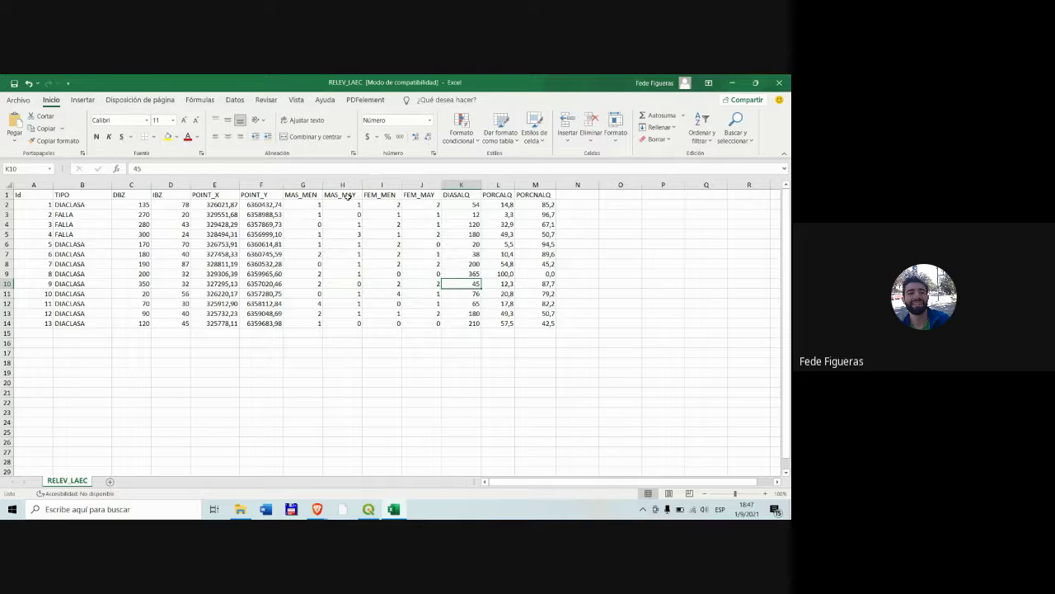
{"action": "key", "text": "Down"}
{"action": "key", "text": "Right"}
{"action": "key", "text": "Right"}
{"action": "key", "text": "Down"}
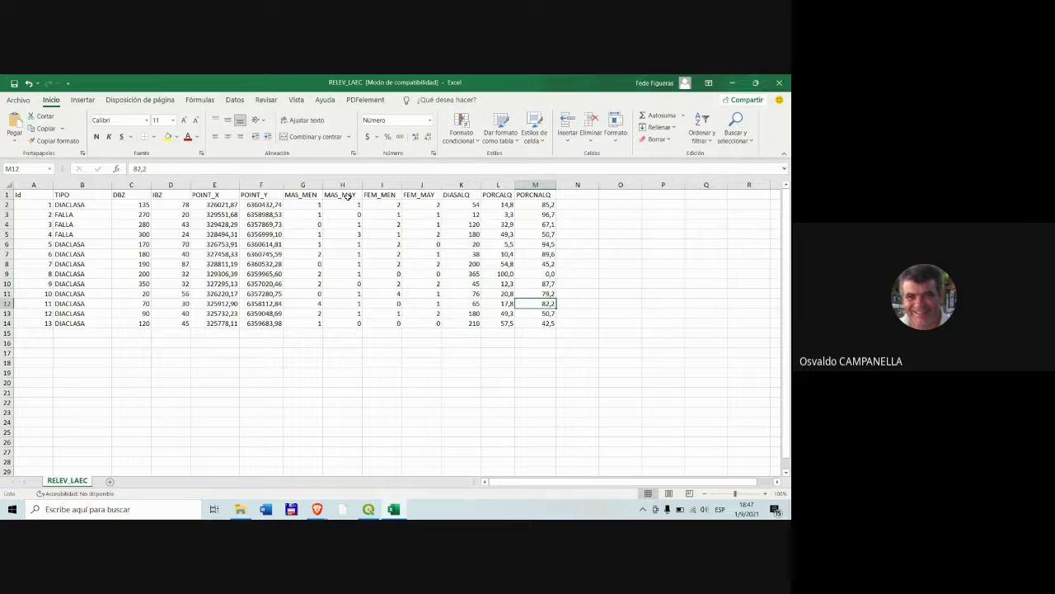
{"action": "key", "text": "Down"}
{"action": "key", "text": "Down"}
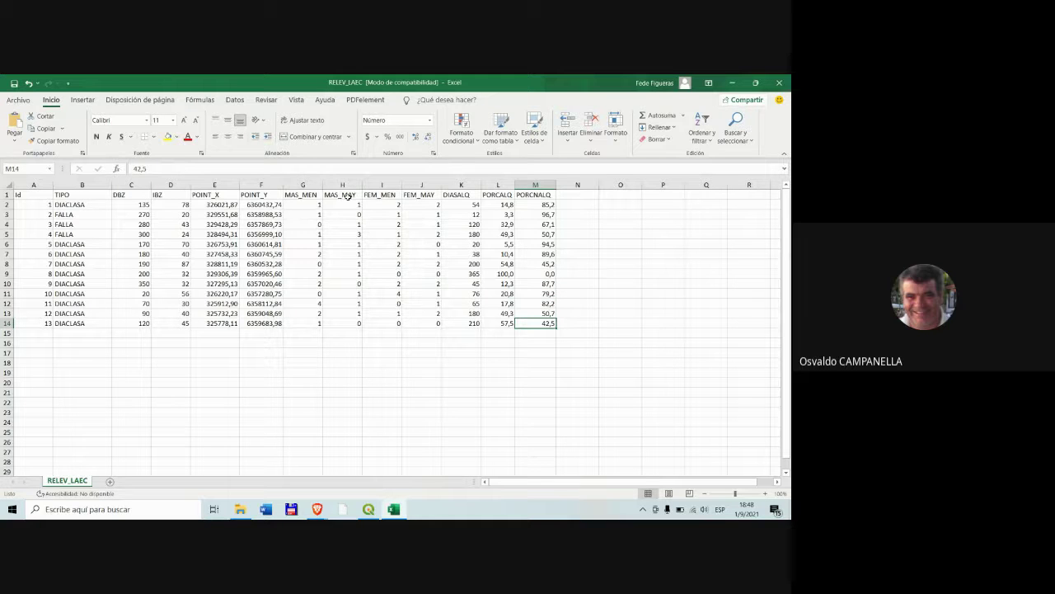
- Compare the PORCNALQ values between records 8 and 13, finishing on the last record
{"action": "key", "text": "Up"}
{"action": "key", "text": "Up"}
{"action": "key", "text": "Up"}
{"action": "key", "text": "Up"}
{"action": "key", "text": "Up"}
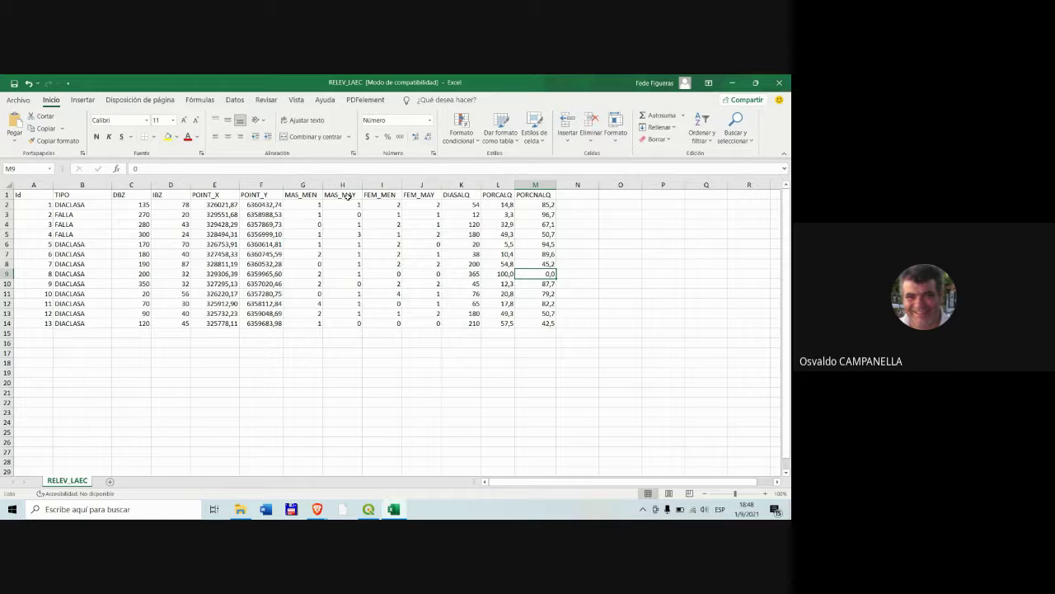
{"action": "key", "text": "Down"}
{"action": "key", "text": "Down"}
{"action": "key", "text": "Down"}
{"action": "key", "text": "Down"}
{"action": "key", "text": "Down"}
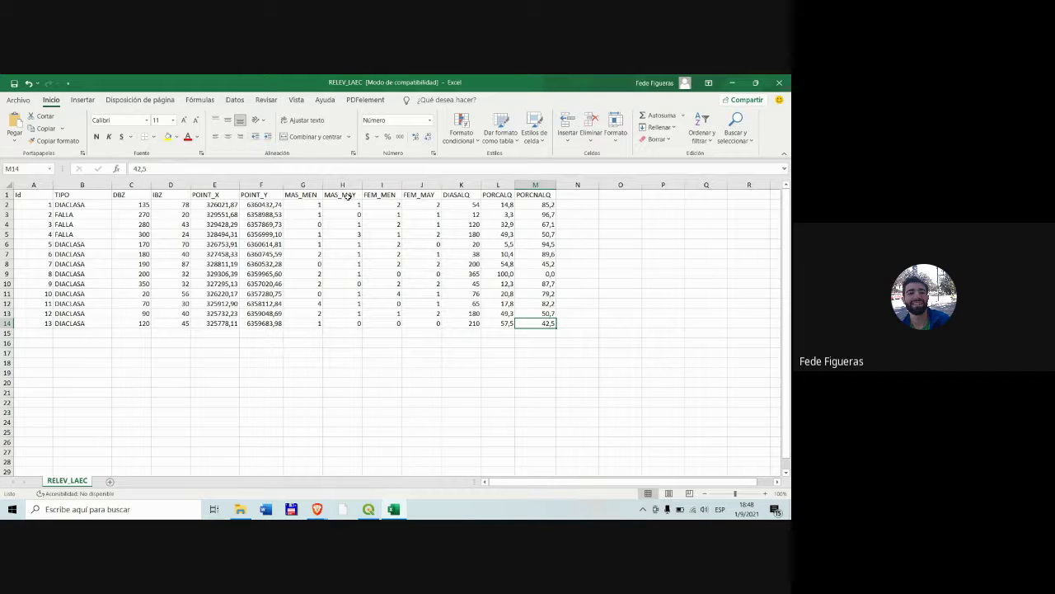
{"action": "key", "text": "Up"}
{"action": "key", "text": "Down"}
{"action": "key", "text": "Up"}
{"action": "key", "text": "Down"}
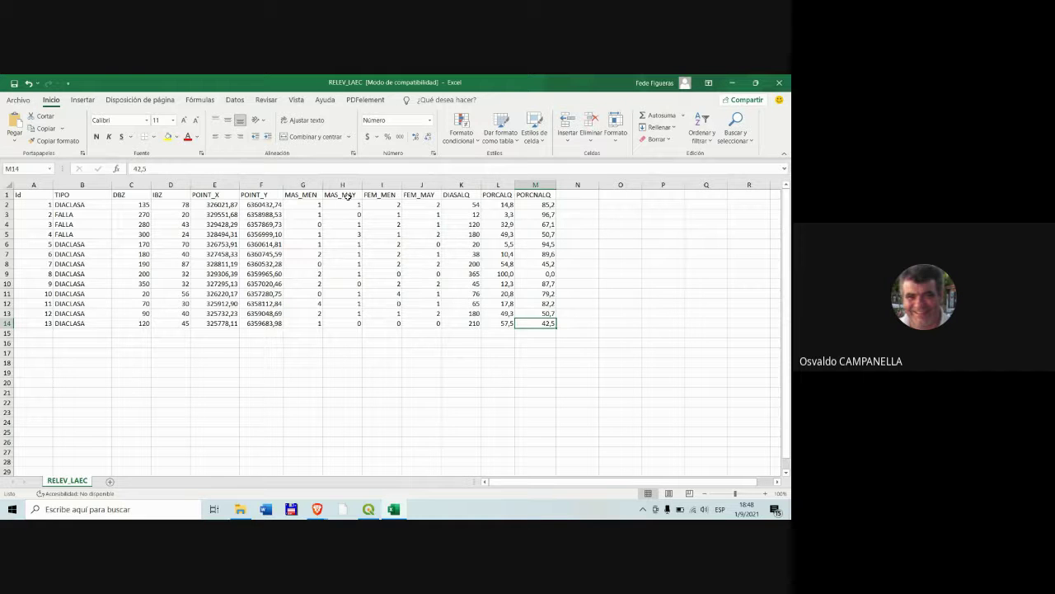
{"action": "key", "text": "Up"}
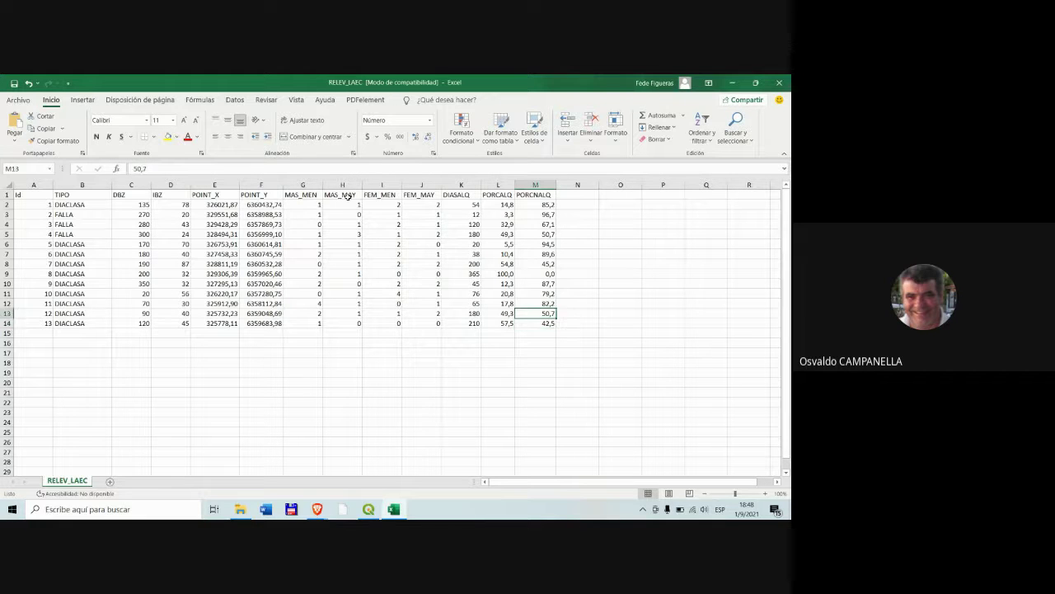
{"action": "key", "text": "Down"}
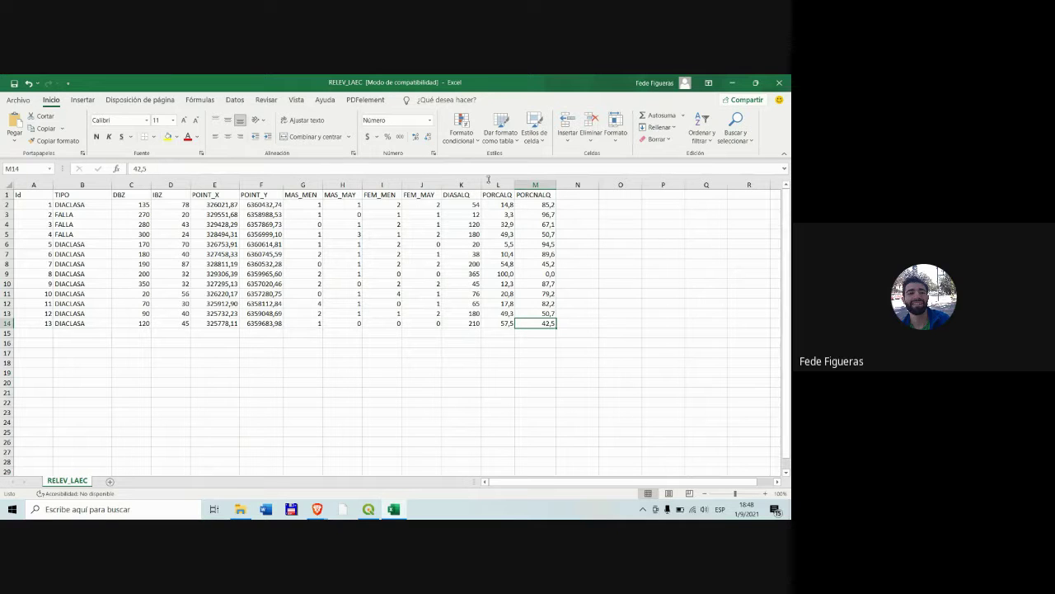
- Highlight the PORCNALQ column, then clear the selection by picking empty cells beside and below the table
{"action": "left_click", "coordinate": [534, 183]}
{"action": "left_click", "coordinate": [589, 233]}
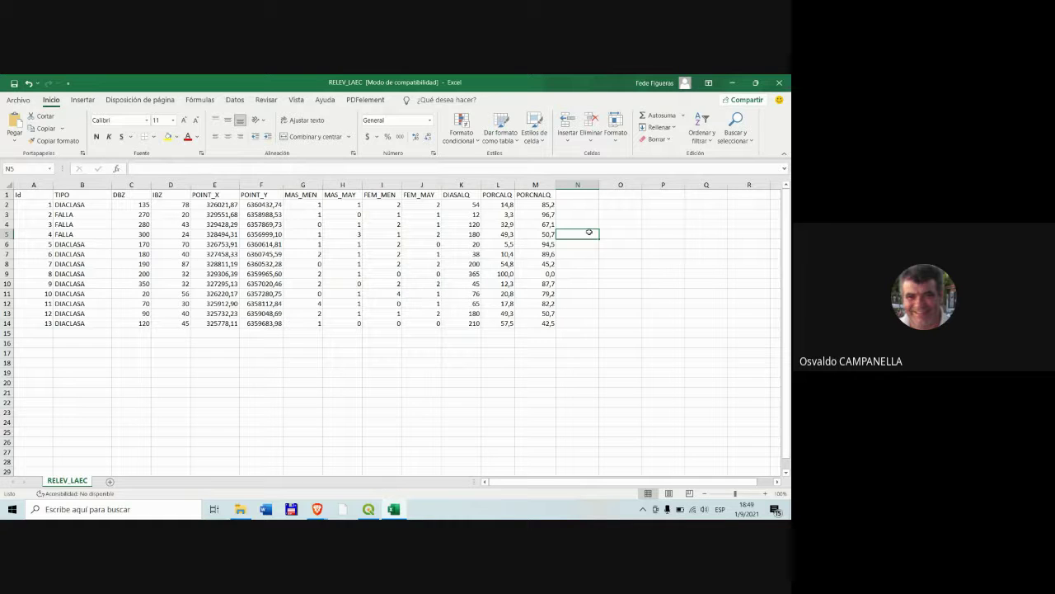
{"action": "left_click", "coordinate": [583, 266]}
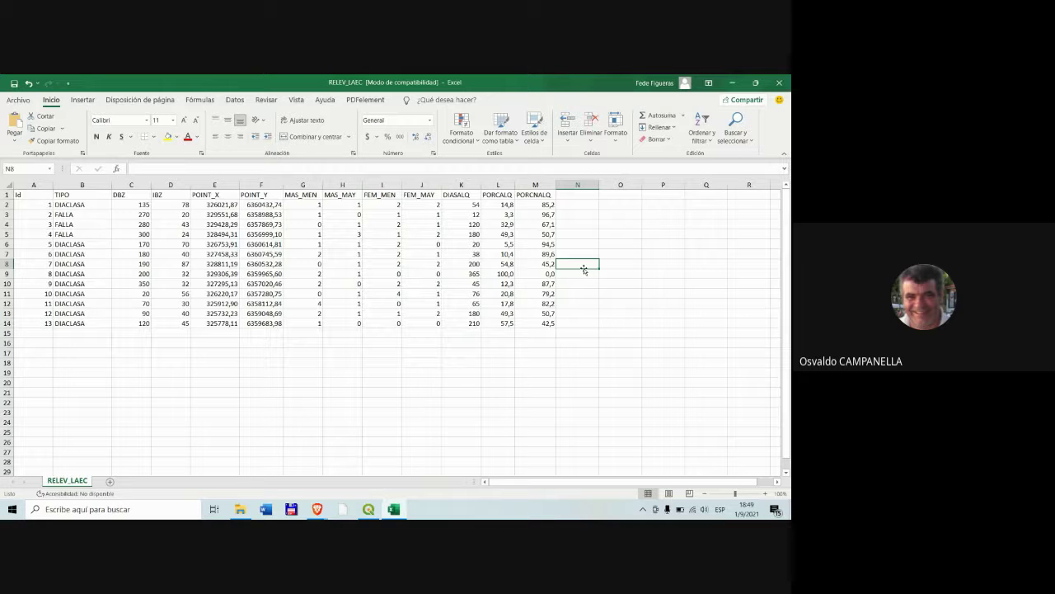
{"action": "left_click", "coordinate": [498, 335]}
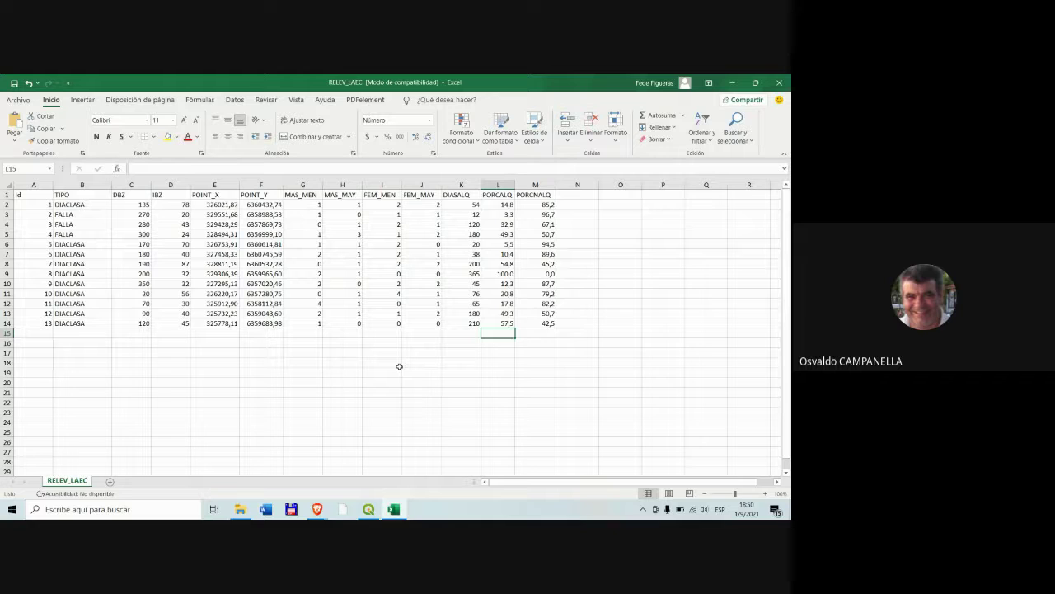
{"action": "left_click", "coordinate": [390, 362]}
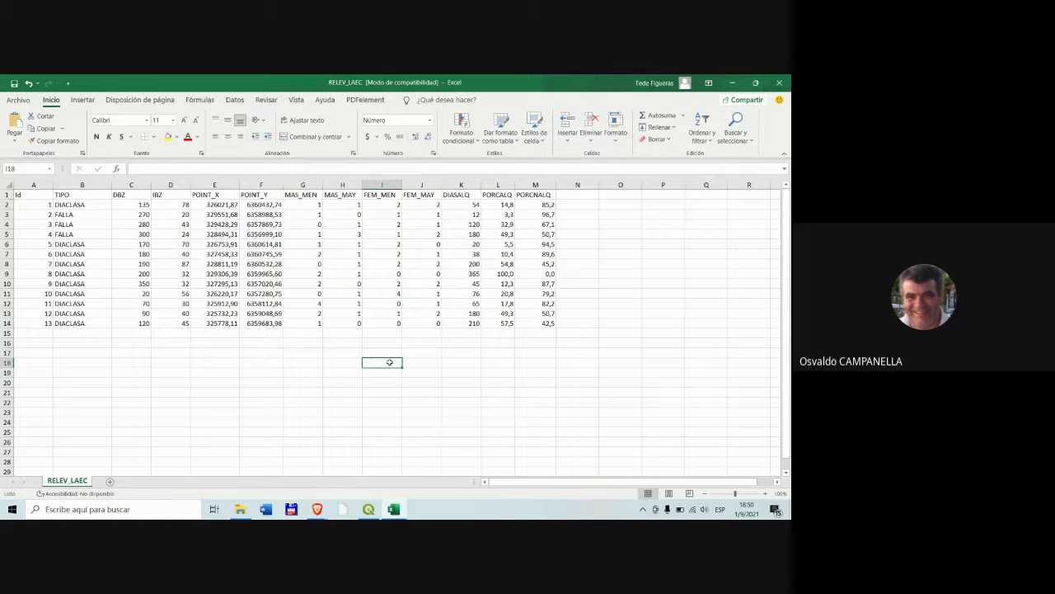
- Examine the POINT_X coordinates from the header down to record 13, and the end of the POINT_Y column
{"action": "left_click_drag", "start_coordinate": [218, 195], "coordinate": [236, 322]}
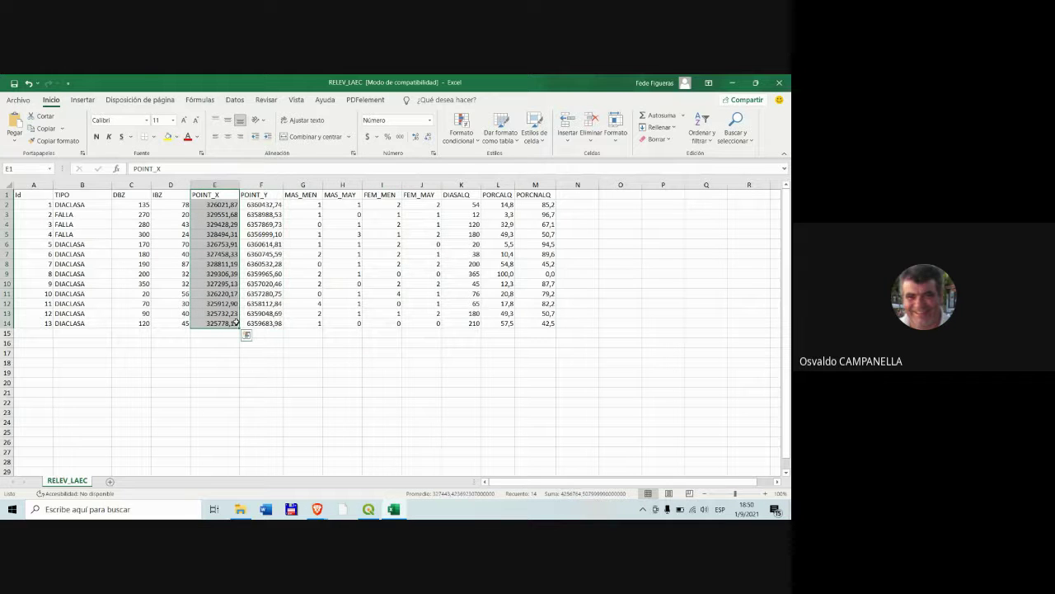
{"action": "left_click", "coordinate": [230, 342]}
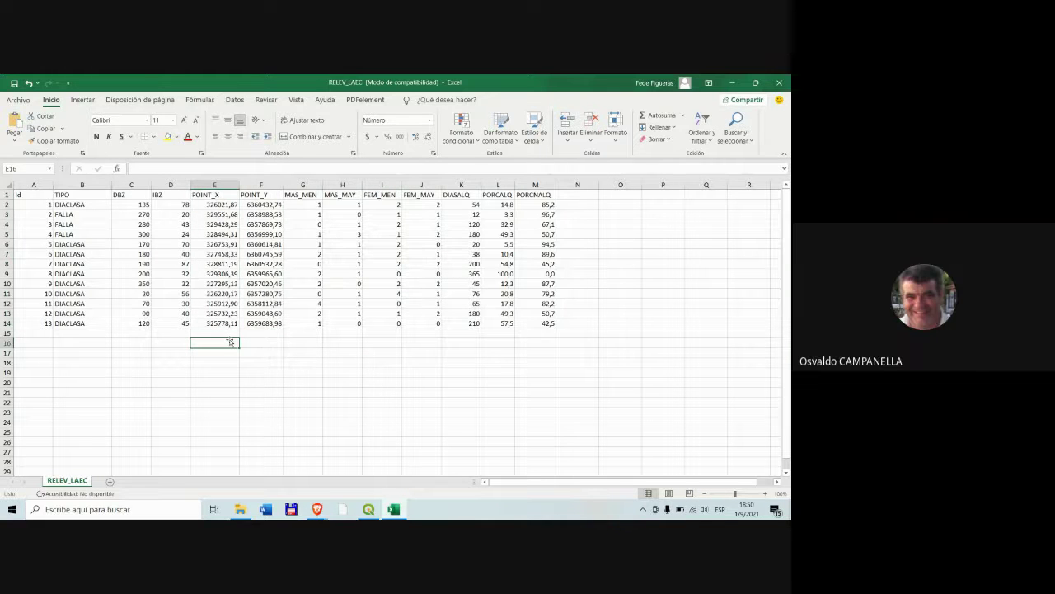
{"action": "left_click", "coordinate": [224, 322]}
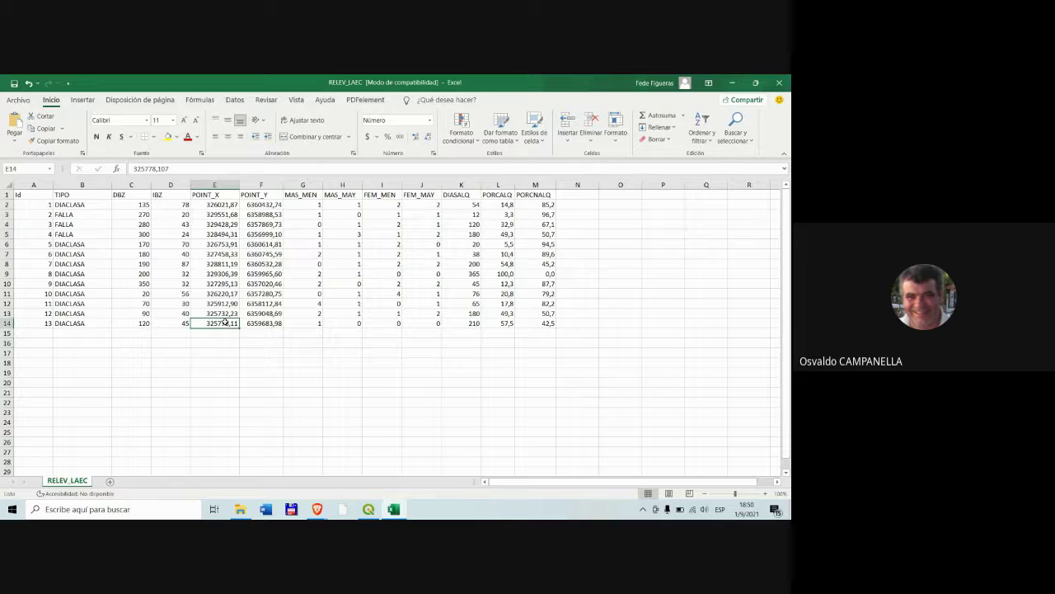
{"action": "left_click", "coordinate": [207, 195]}
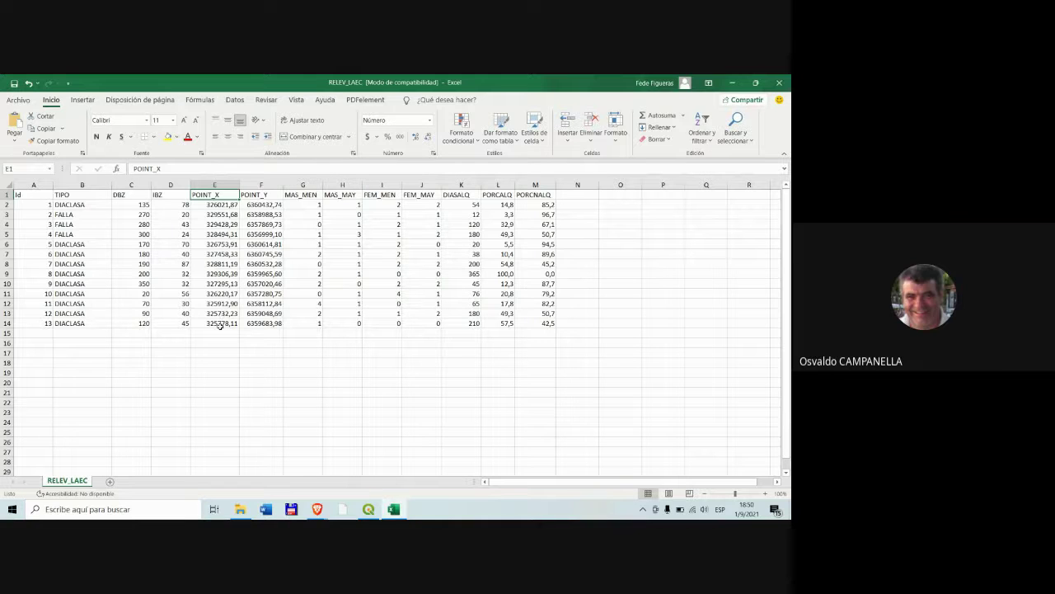
{"action": "left_click", "coordinate": [219, 341]}
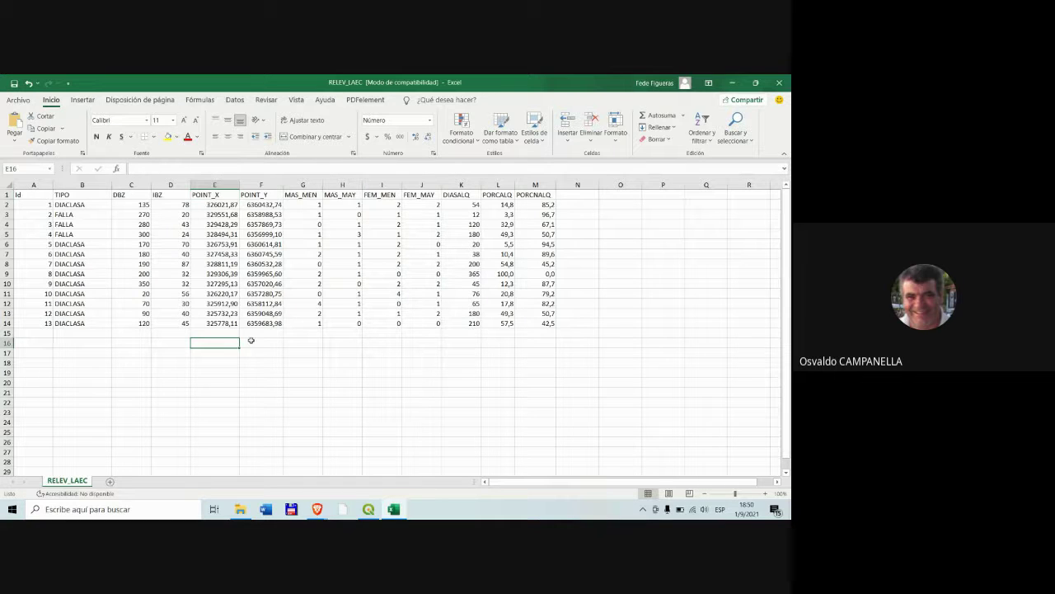
{"action": "left_click", "coordinate": [251, 341]}
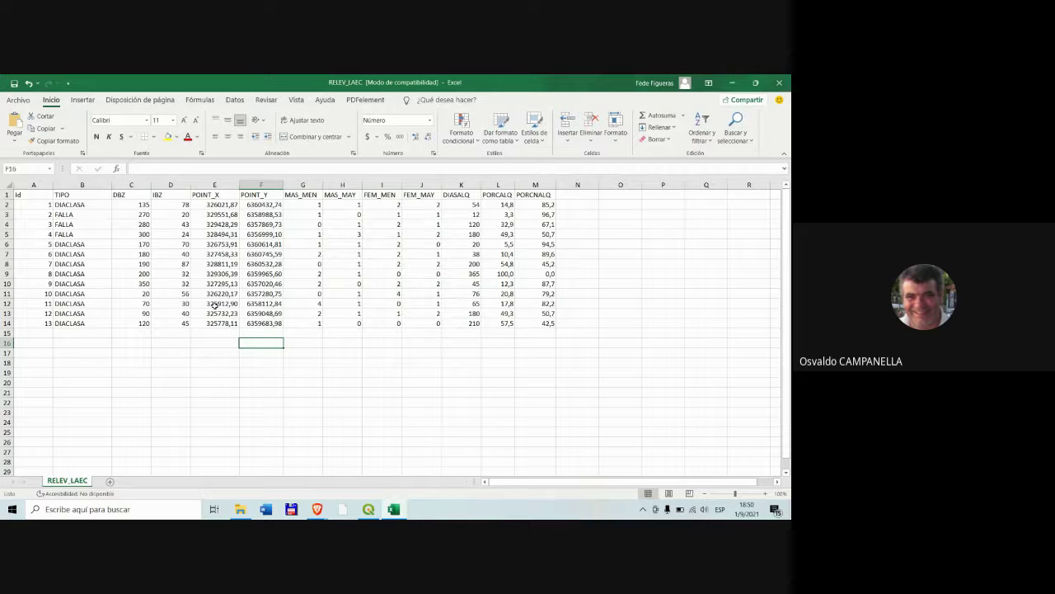
{"action": "left_click", "coordinate": [220, 350]}
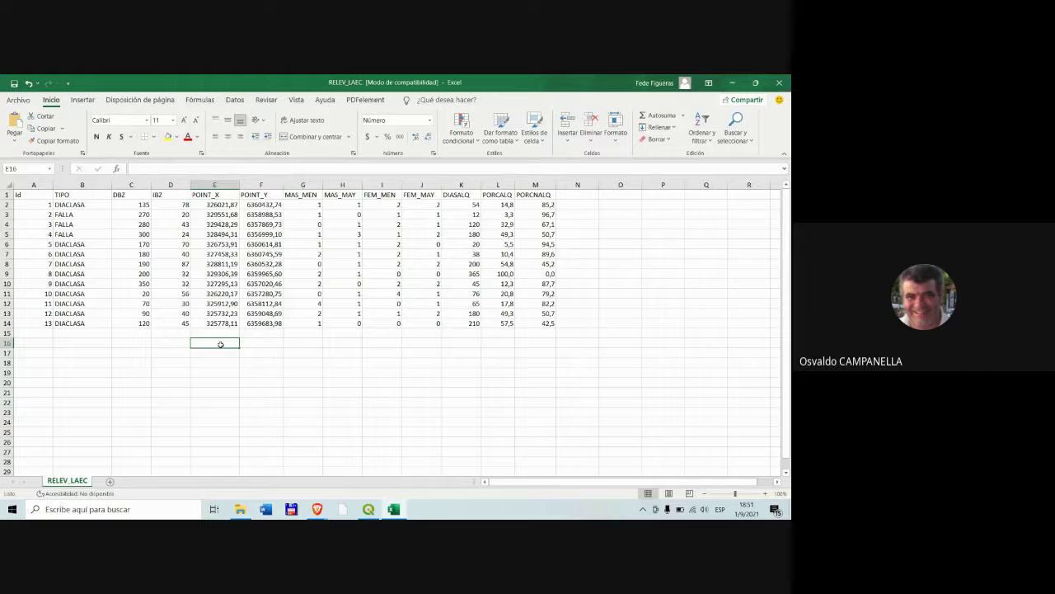
- Search Windows for "regiona" and open the regional configuration settings
{"action": "mouse_move", "coordinate": [240, 511]}
{"action": "left_click", "coordinate": [304, 403]}
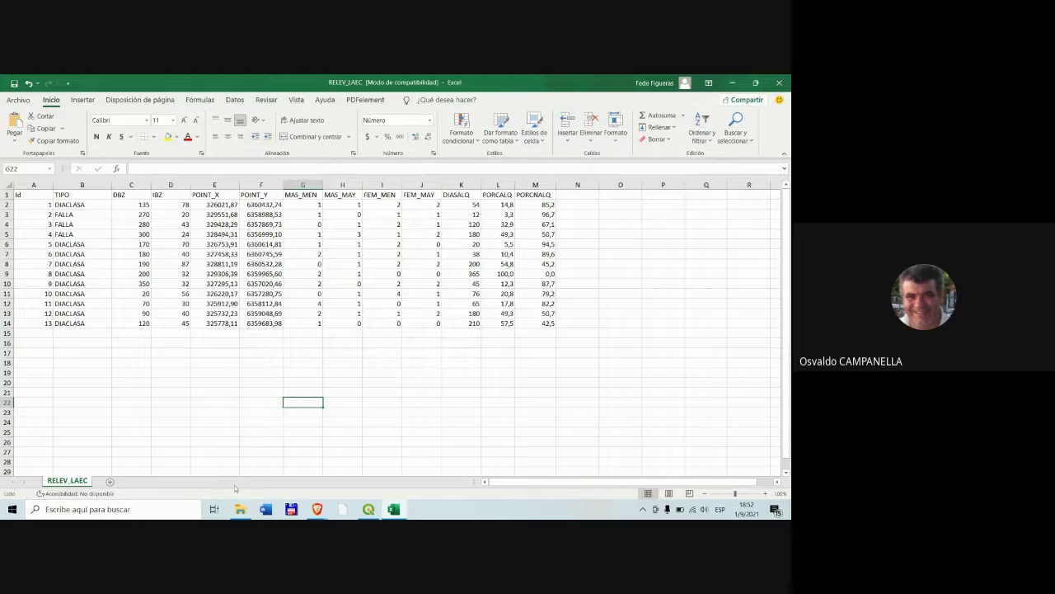
{"action": "left_click", "coordinate": [137, 508]}
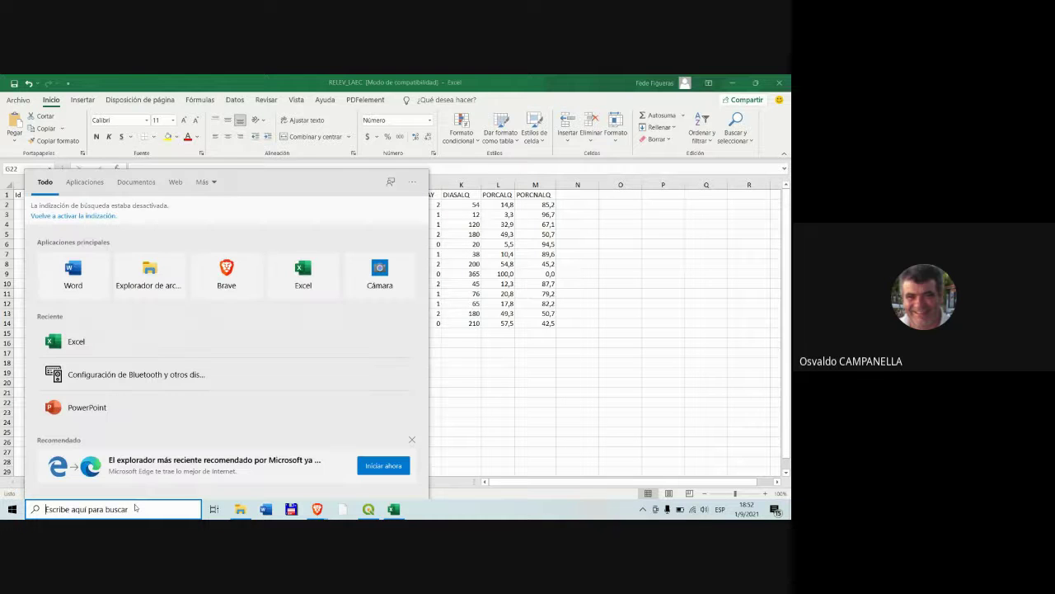
{"action": "type", "text": "regiona"}
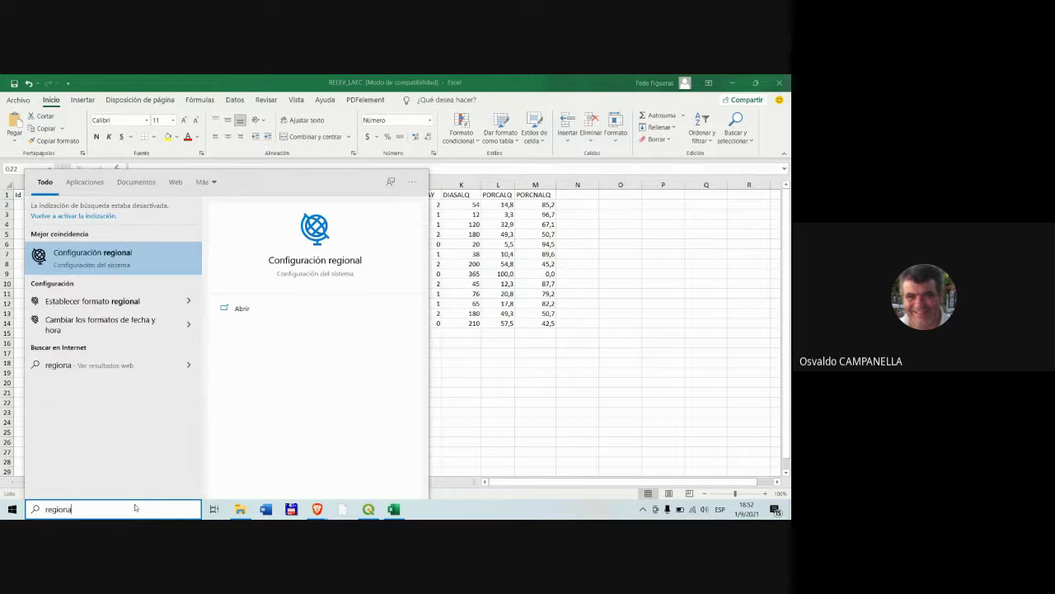
{"action": "left_click", "coordinate": [56, 263]}
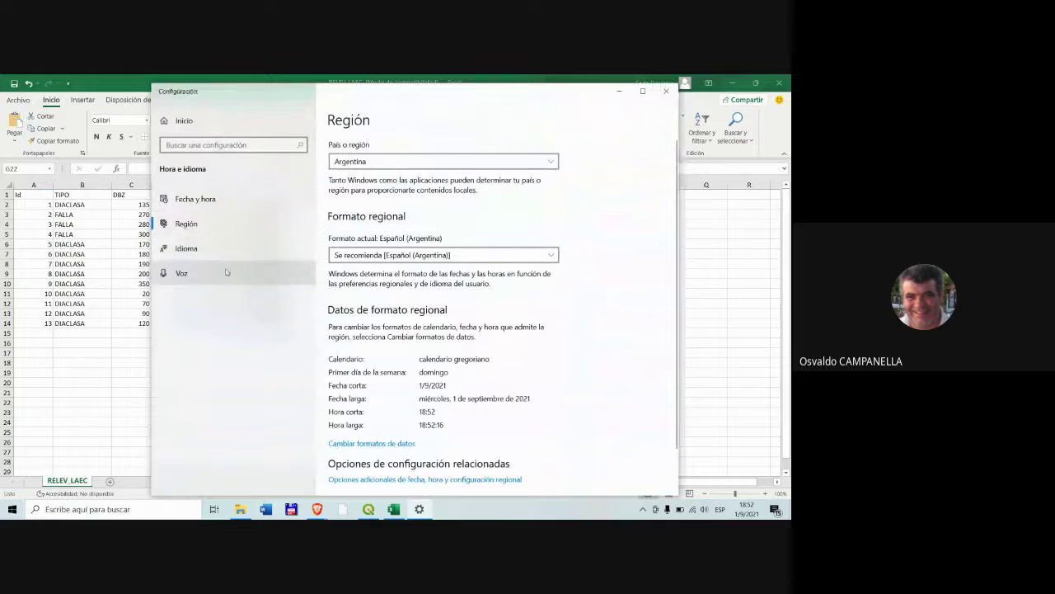
- Look through the date and time settings for the number format options
{"action": "left_click", "coordinate": [198, 199]}
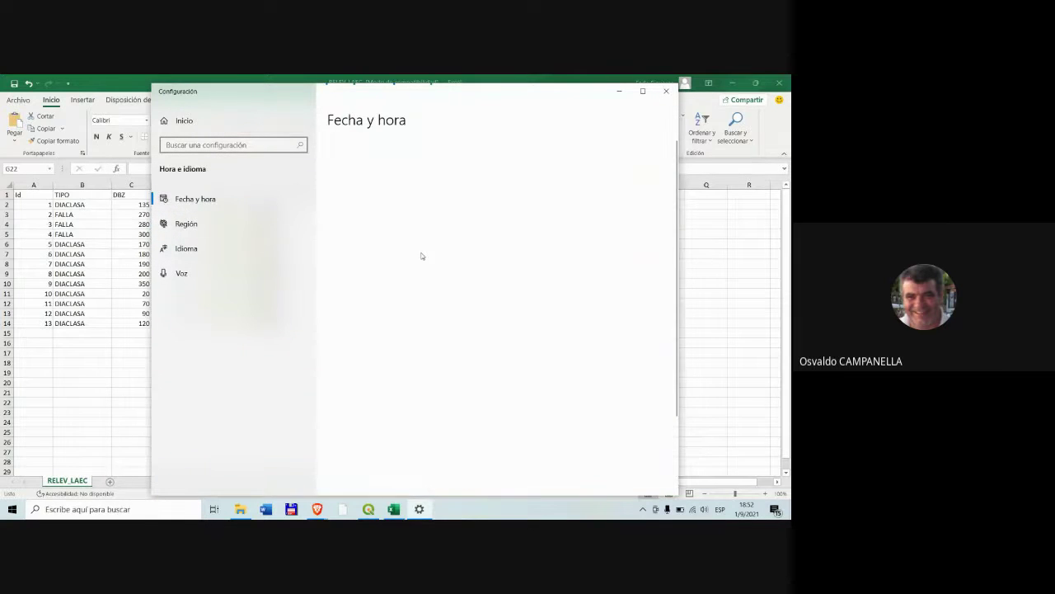
{"action": "scroll", "coordinate": [561, 321], "scroll_direction": "down", "scroll_amount": 2}
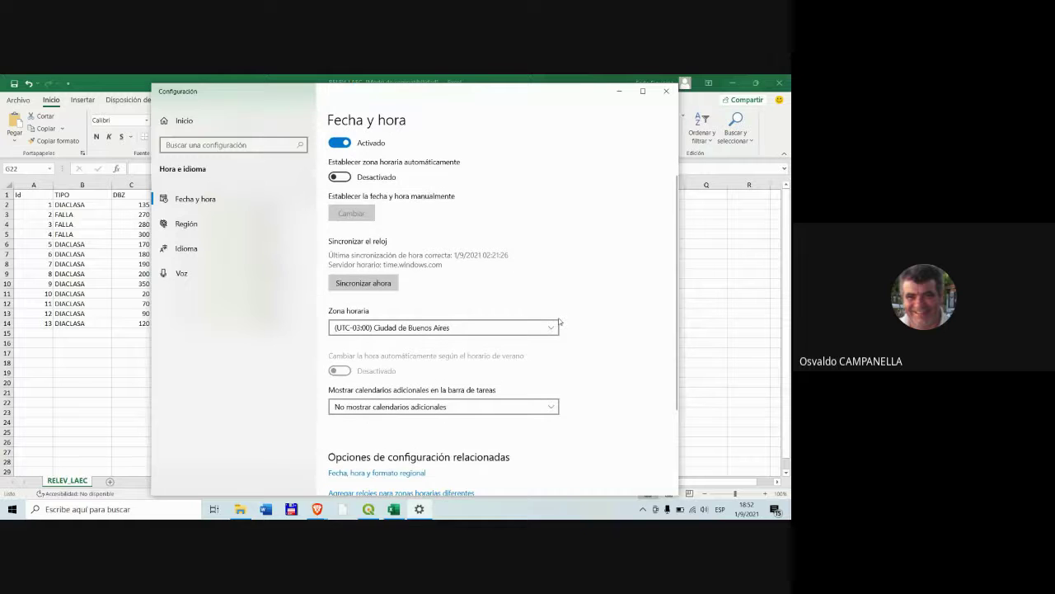
{"action": "scroll", "coordinate": [560, 322], "scroll_direction": "down", "scroll_amount": 4}
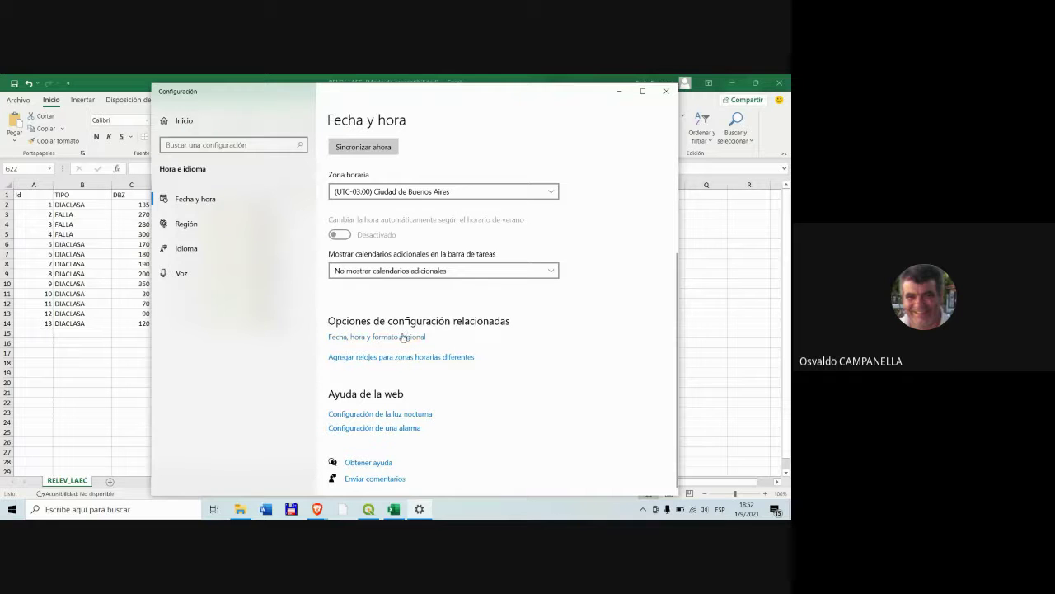
{"action": "scroll", "coordinate": [544, 319], "scroll_direction": "up", "scroll_amount": 5}
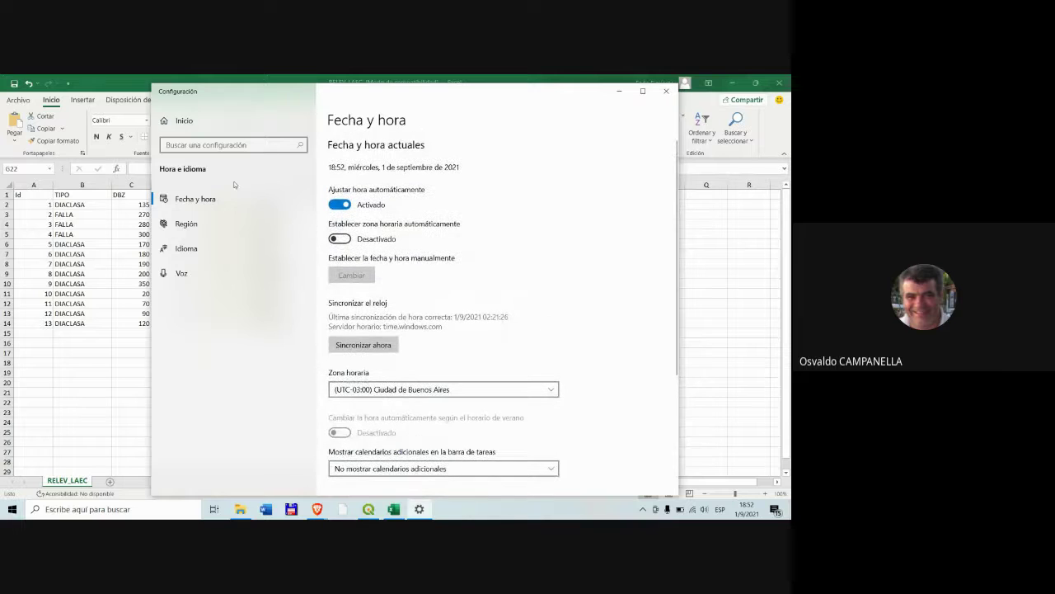
{"action": "left_click", "coordinate": [210, 145]}
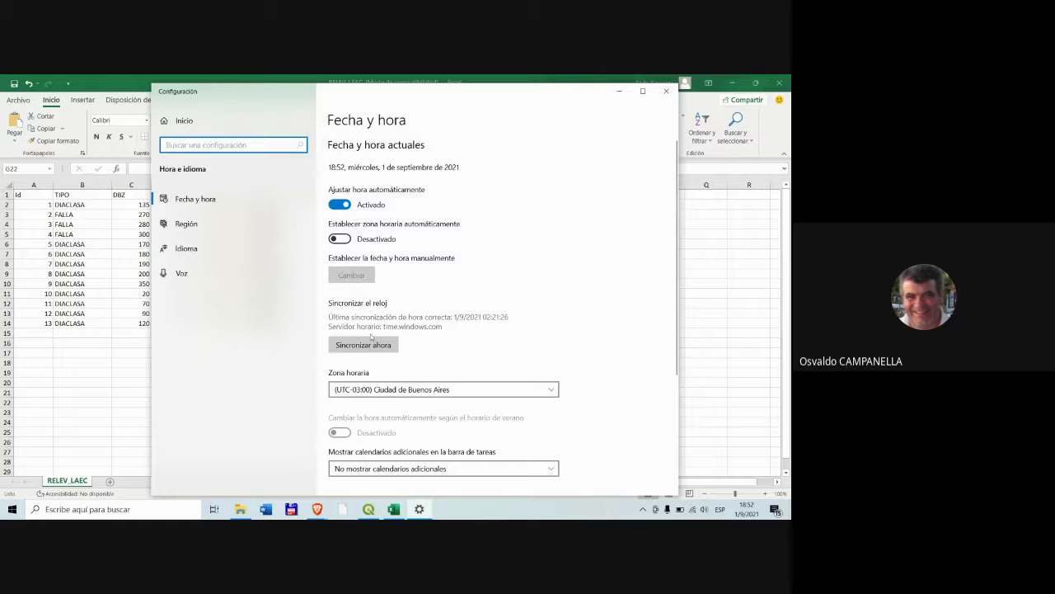
- Return to the region settings and open the Control Panel dialog for changing date, time or number formats
{"action": "left_click", "coordinate": [216, 227]}
{"action": "scroll", "coordinate": [495, 297], "scroll_direction": "down", "scroll_amount": 1}
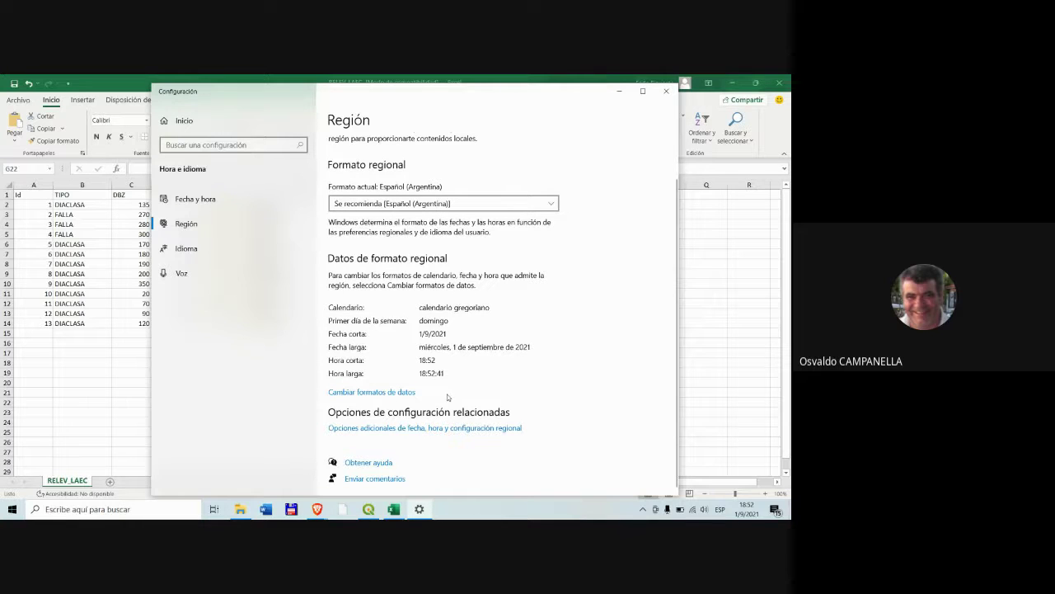
{"action": "left_click", "coordinate": [429, 429]}
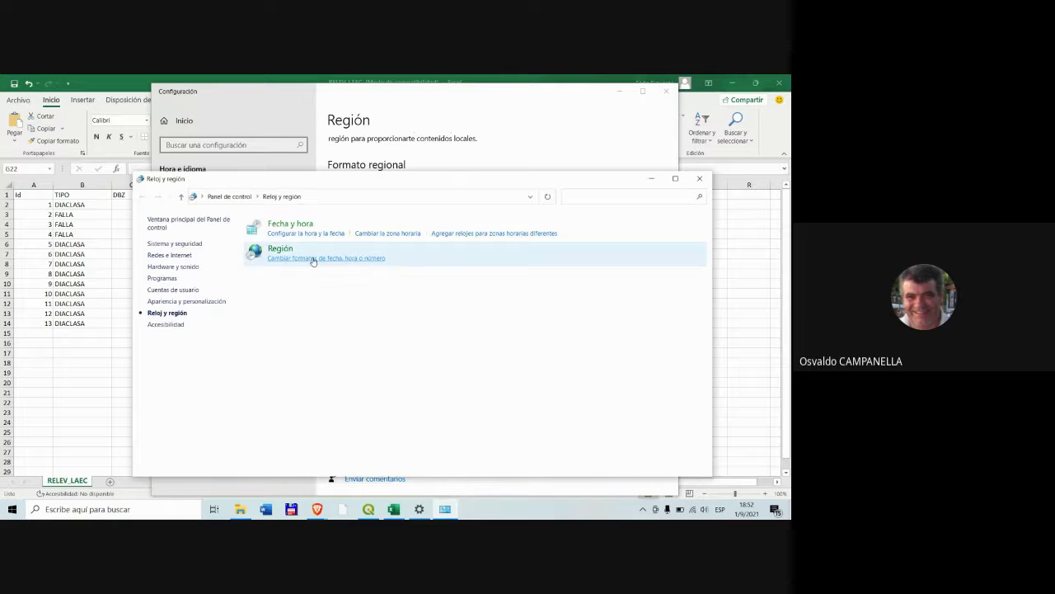
{"action": "left_click", "coordinate": [313, 261]}
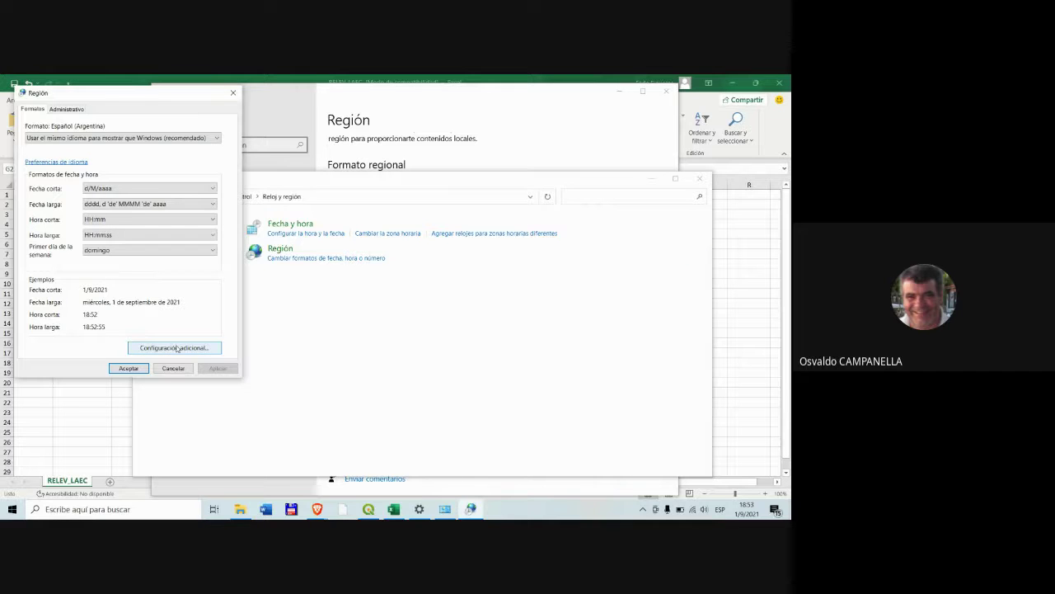
{"action": "left_click", "coordinate": [67, 109]}
{"action": "left_click", "coordinate": [33, 109]}
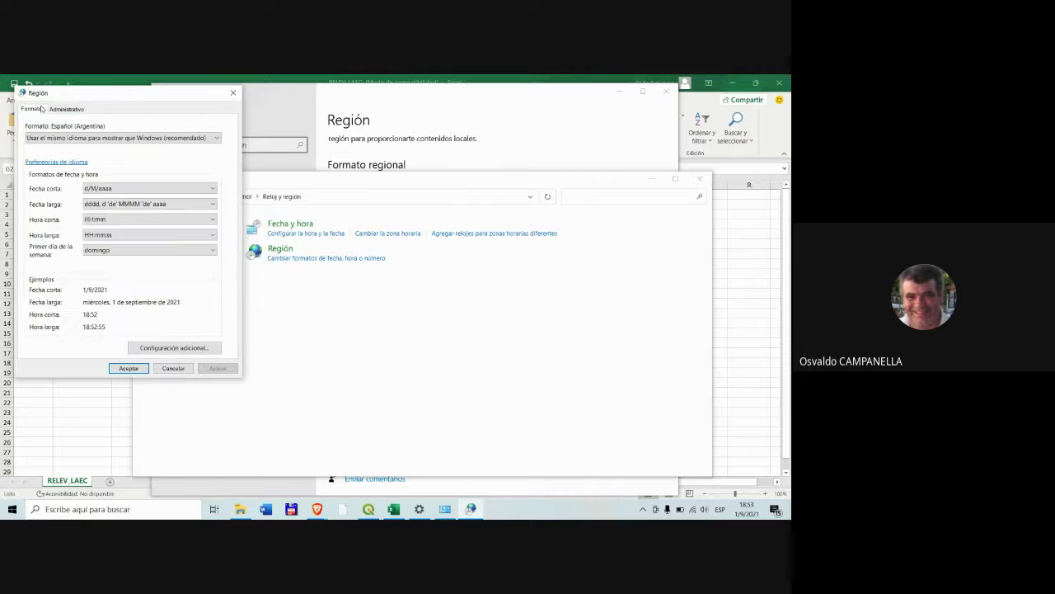
- In the additional format configuration, set the decimal symbol for numbers to a period and replace the thousands separator
{"action": "left_click", "coordinate": [193, 353]}
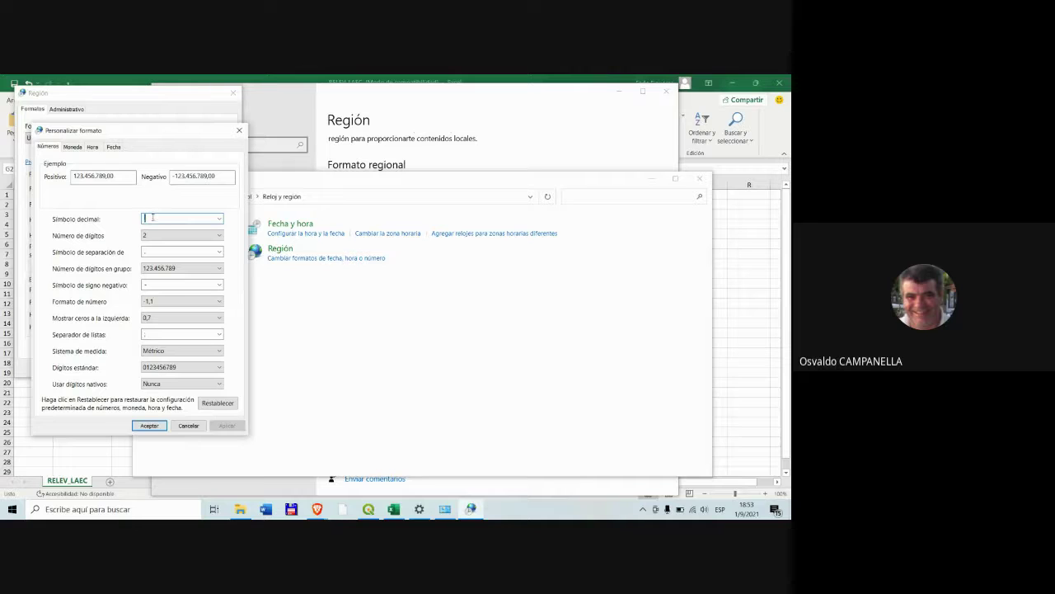
{"action": "key", "text": "BackSpace"}
{"action": "left_click", "coordinate": [163, 254]}
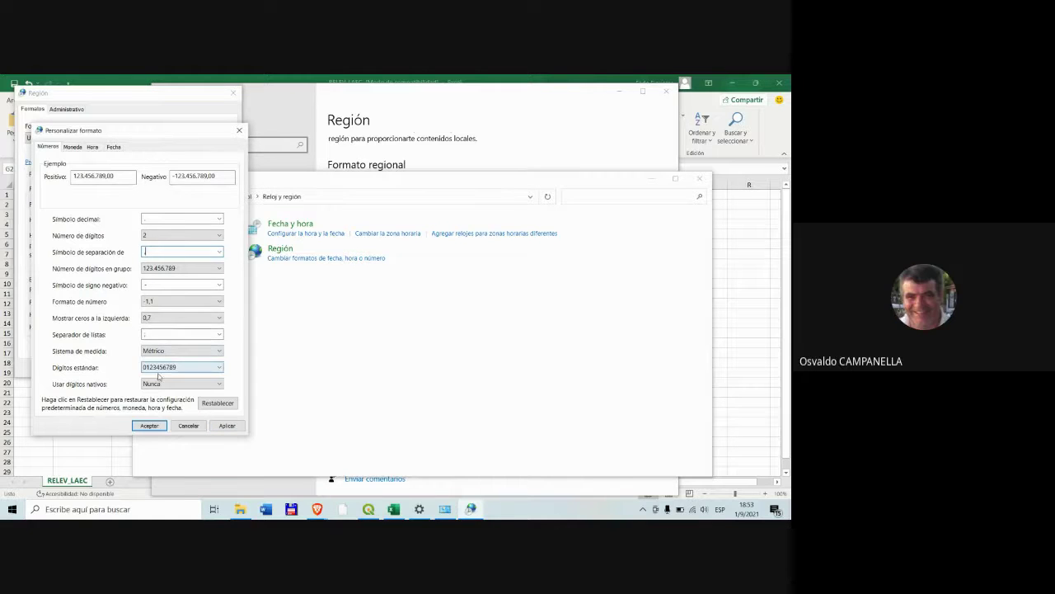
- Set the currency decimal symbol to a period, replace the currency thousands separator, and apply the customized format
{"action": "left_click", "coordinate": [73, 147]}
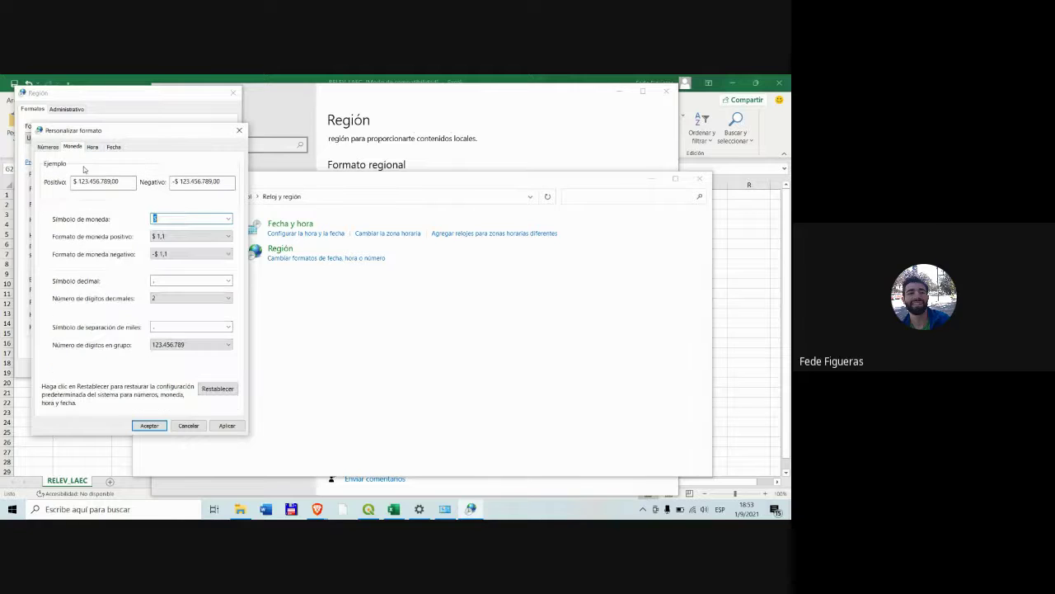
{"action": "left_click", "coordinate": [176, 280]}
{"action": "type", "text": "."}
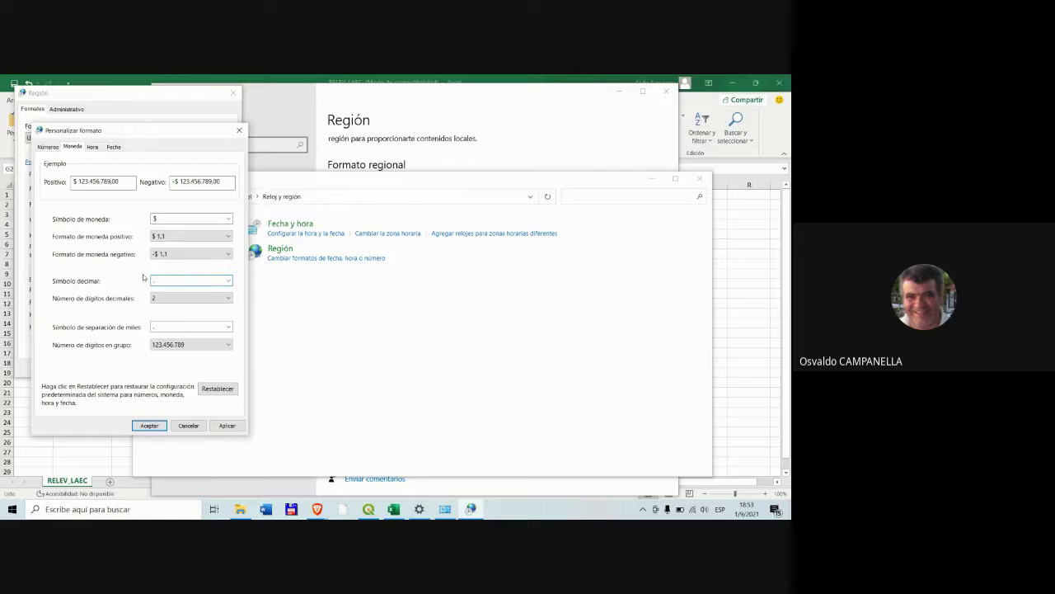
{"action": "left_click", "coordinate": [154, 327]}
{"action": "key", "text": "BackSpace"}
{"action": "left_click", "coordinate": [221, 428]}
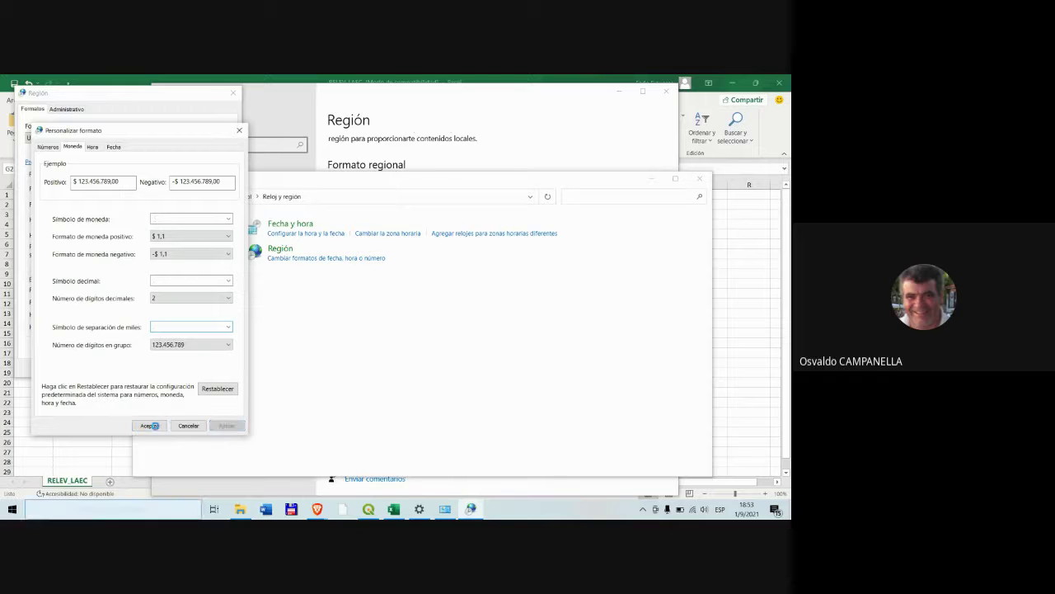
{"action": "left_click", "coordinate": [147, 426]}
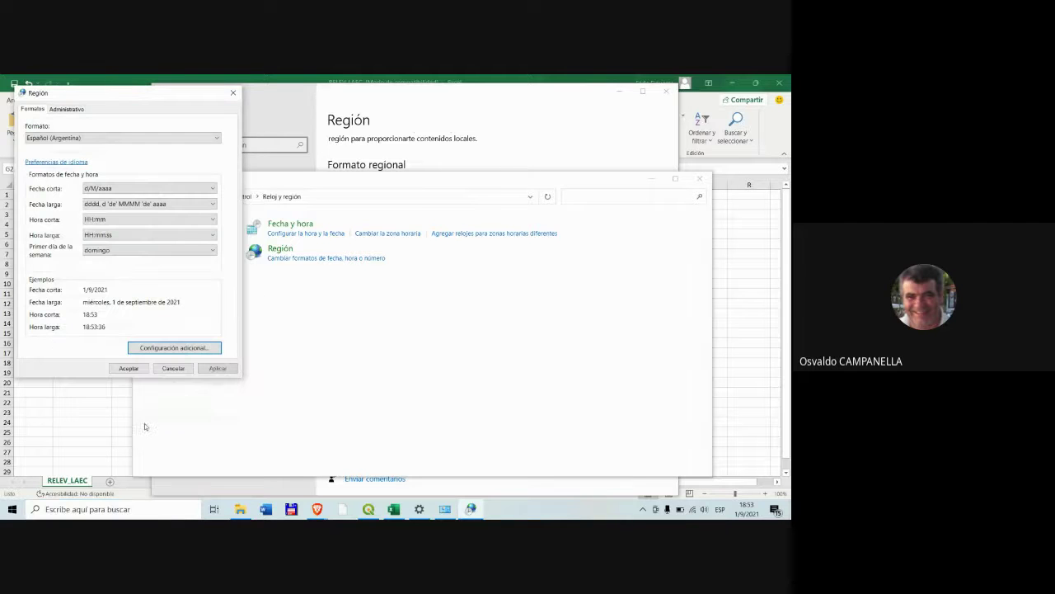
- Close the regional settings windows and check the decimal separators in the RELEV_LAEC table
{"action": "left_click", "coordinate": [233, 93]}
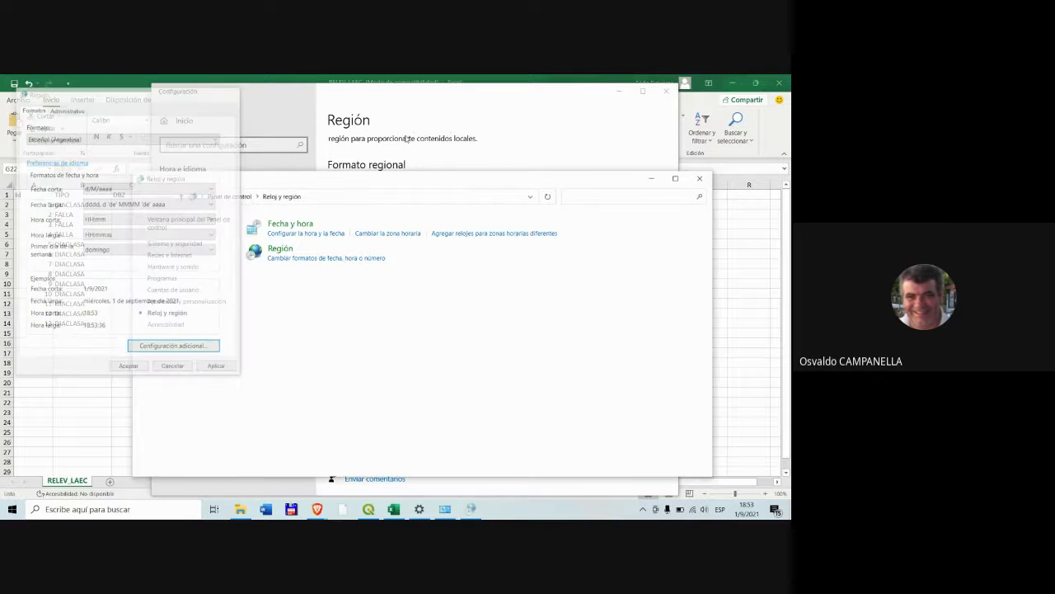
{"action": "left_click", "coordinate": [699, 179]}
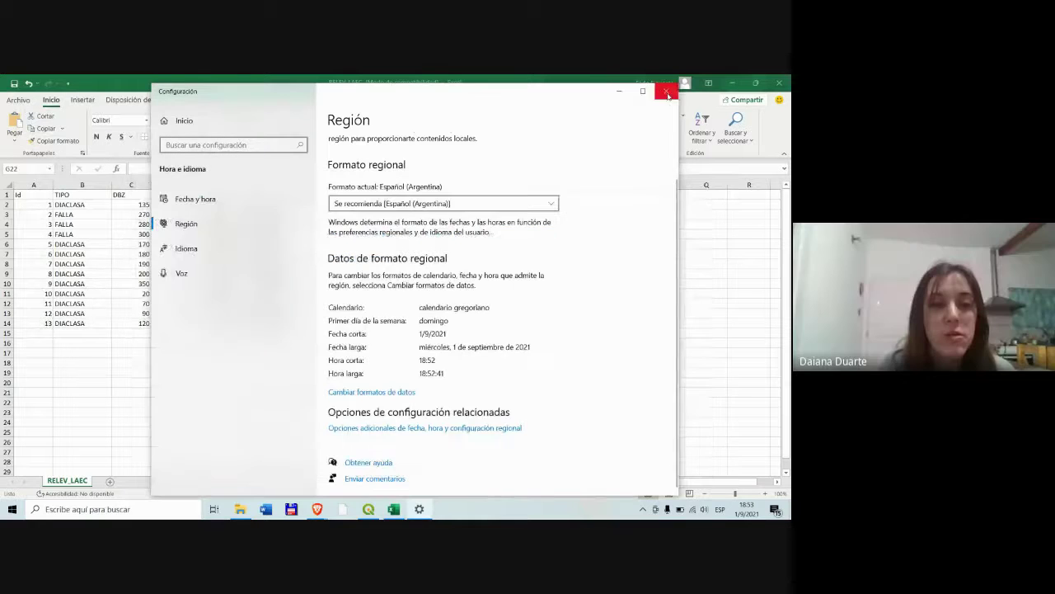
{"action": "left_click", "coordinate": [667, 90]}
{"action": "left_click", "coordinate": [499, 322]}
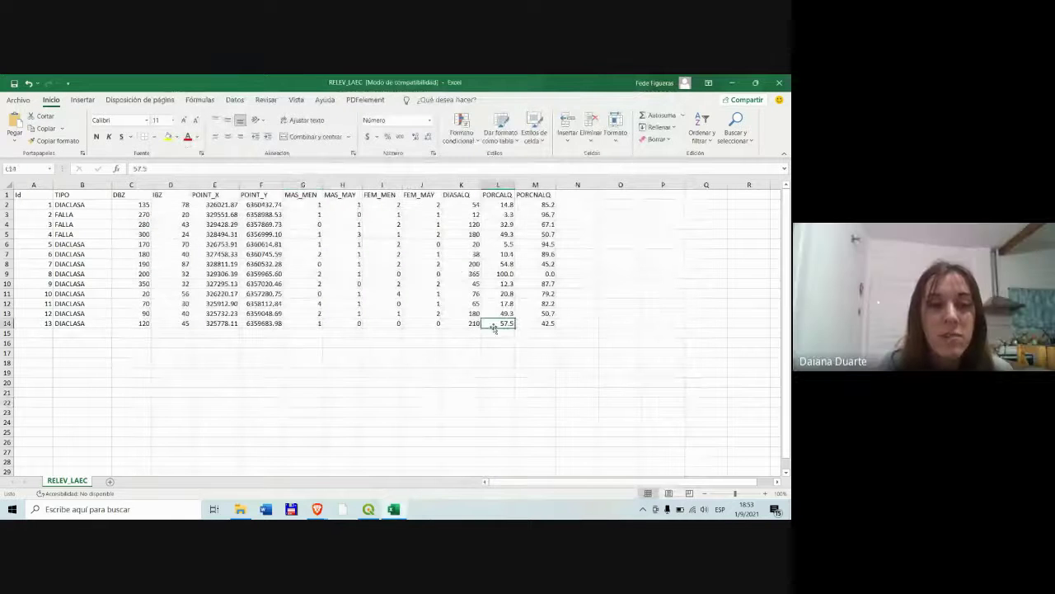
{"action": "left_click", "coordinate": [424, 363]}
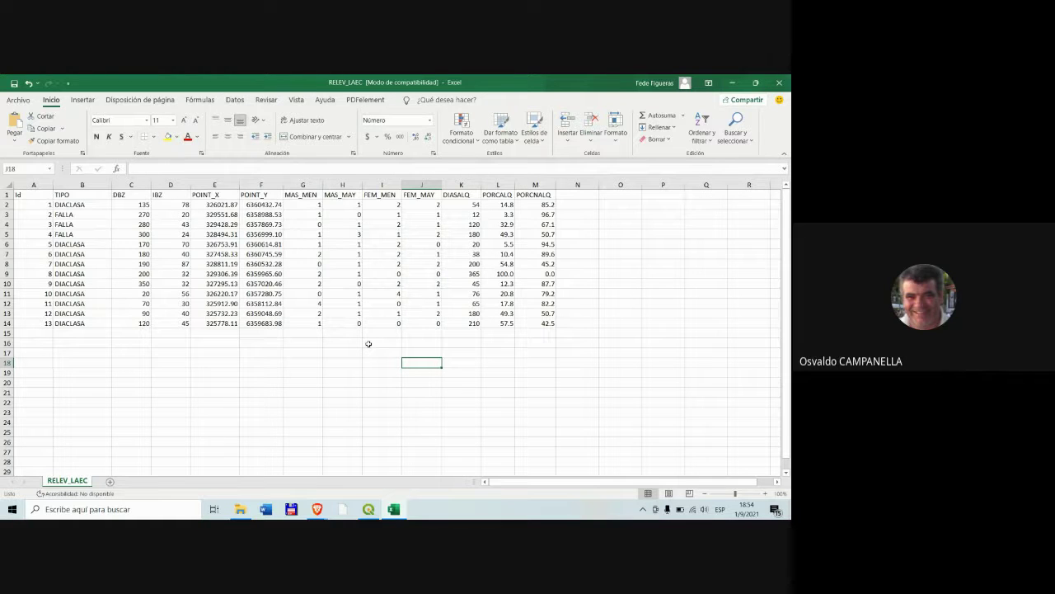
- Save the table as RELEV_LAEC in CSV (MS-DOS) format in the B05 dai folder, accepting the format, and close the workbook
{"action": "left_click", "coordinate": [19, 101]}
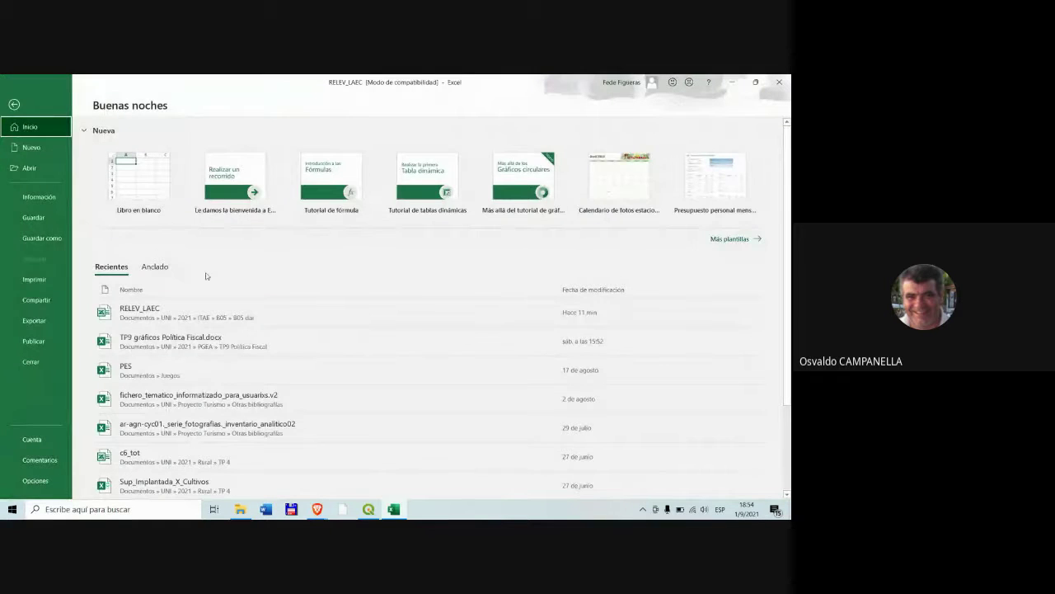
{"action": "left_click", "coordinate": [52, 238]}
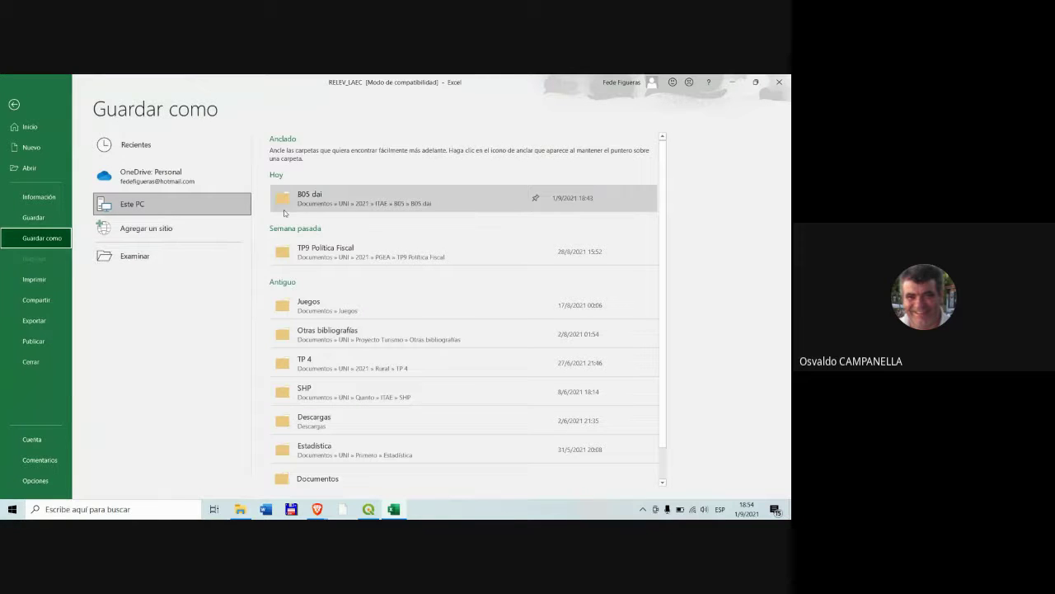
{"action": "left_click", "coordinate": [185, 254]}
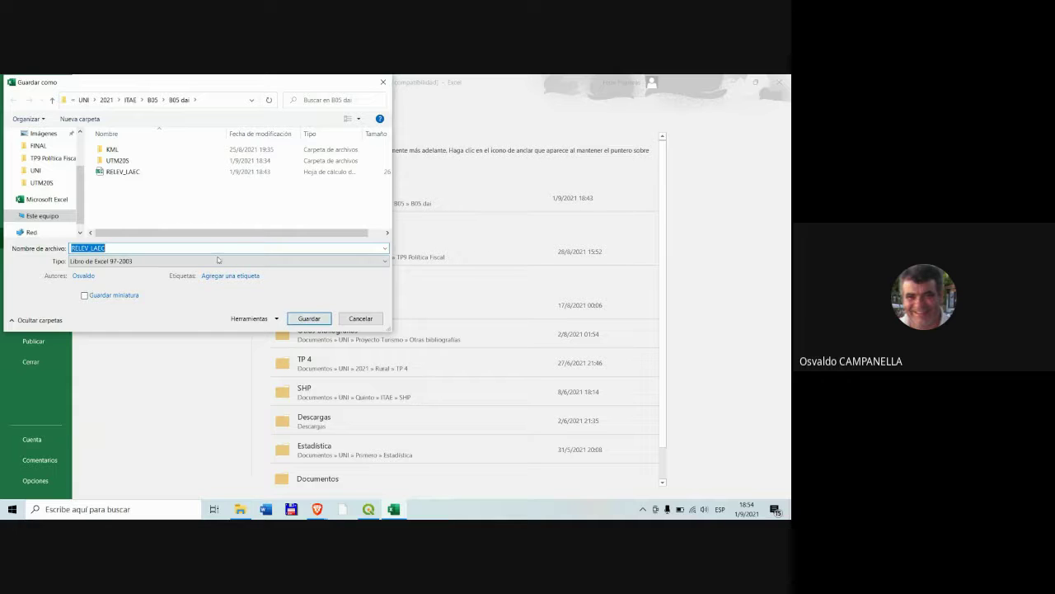
{"action": "left_click", "coordinate": [152, 261]}
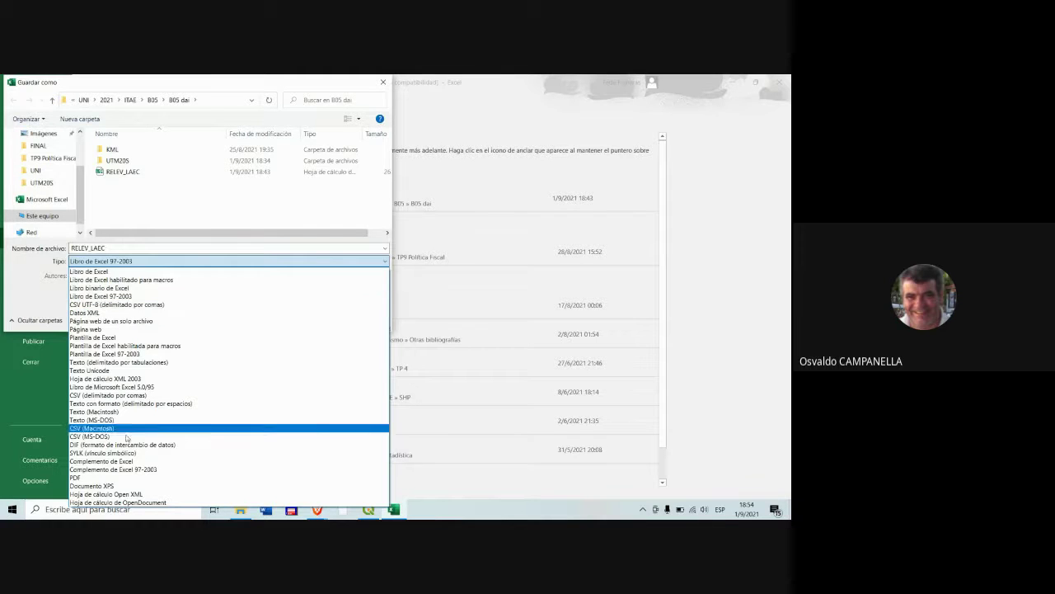
{"action": "left_click", "coordinate": [124, 436]}
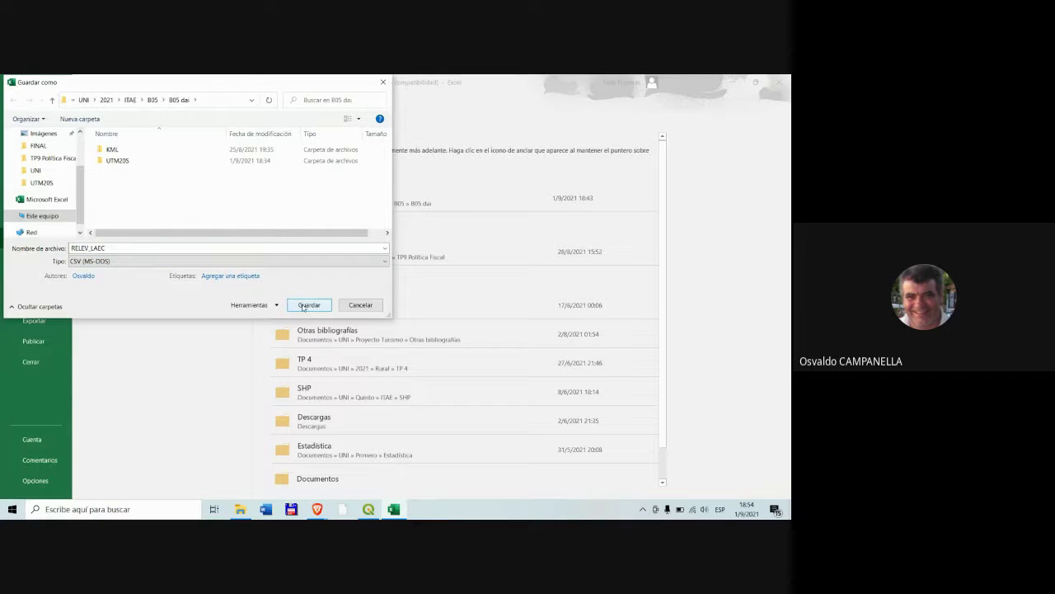
{"action": "left_click", "coordinate": [306, 306]}
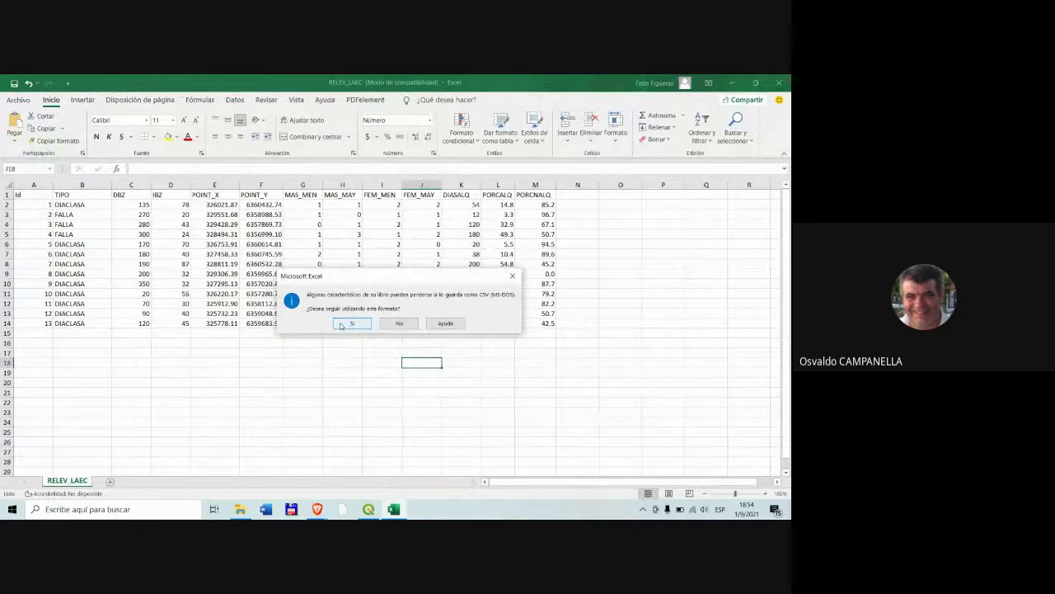
{"action": "left_click", "coordinate": [340, 324]}
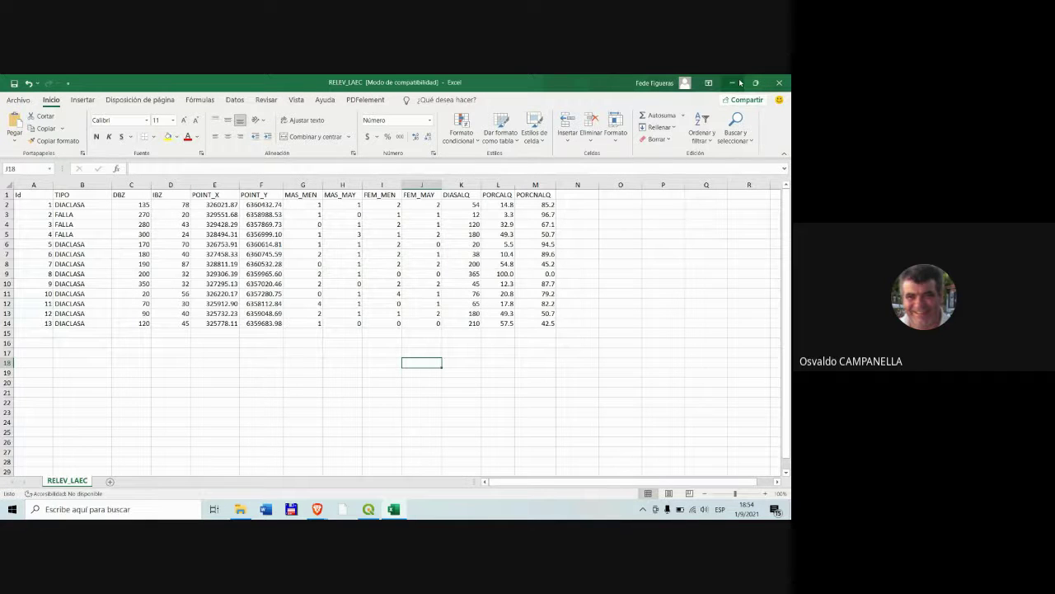
{"action": "left_click", "coordinate": [779, 83]}
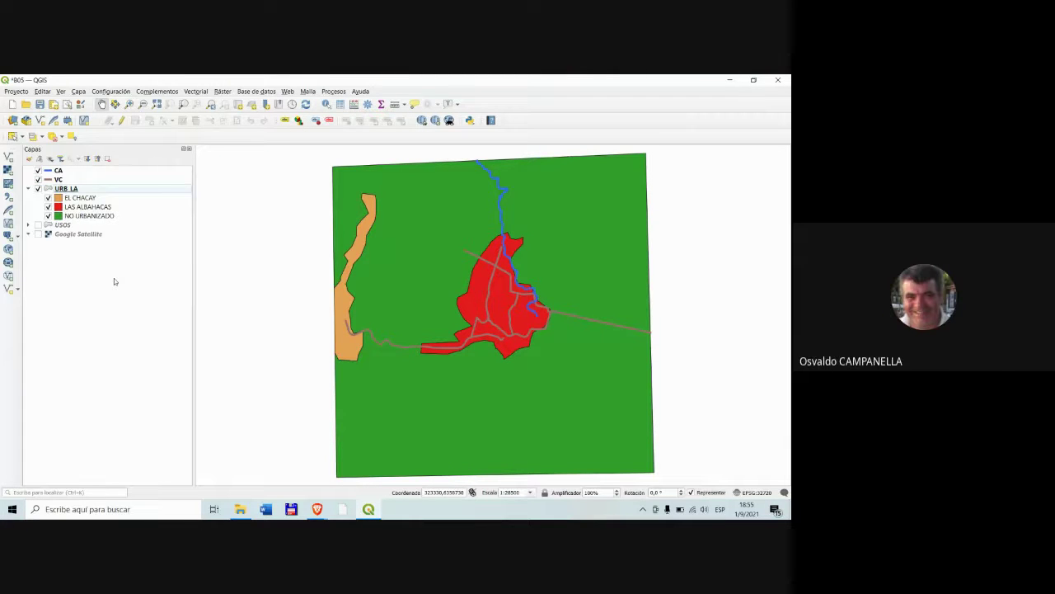
- Switch to File Explorer, show file name extensions, and go up to the 2021 folder
{"action": "left_click", "coordinate": [240, 510]}
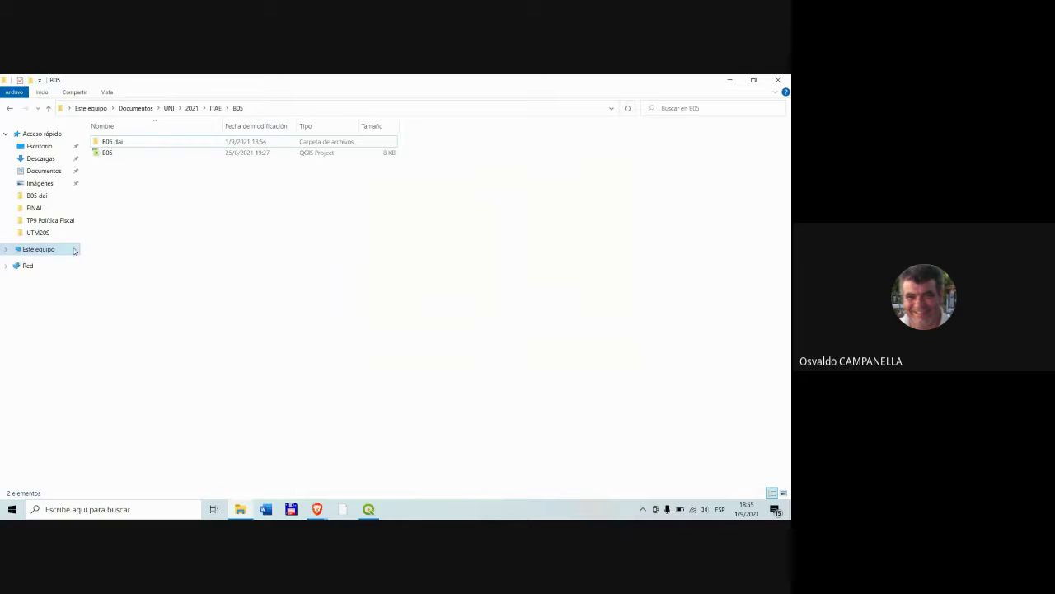
{"action": "left_click", "coordinate": [105, 92]}
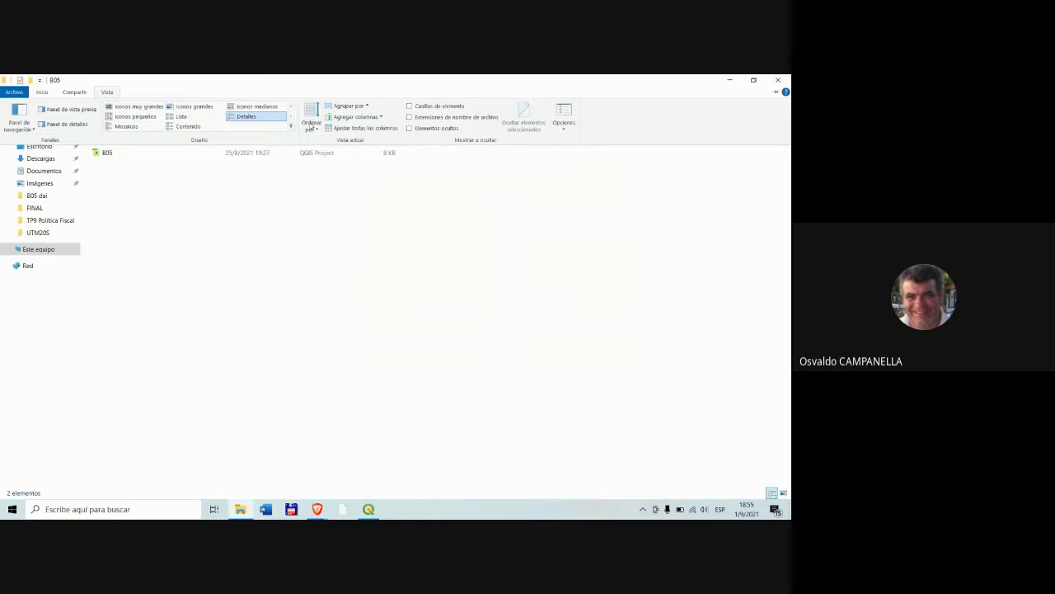
{"action": "left_click", "coordinate": [429, 120]}
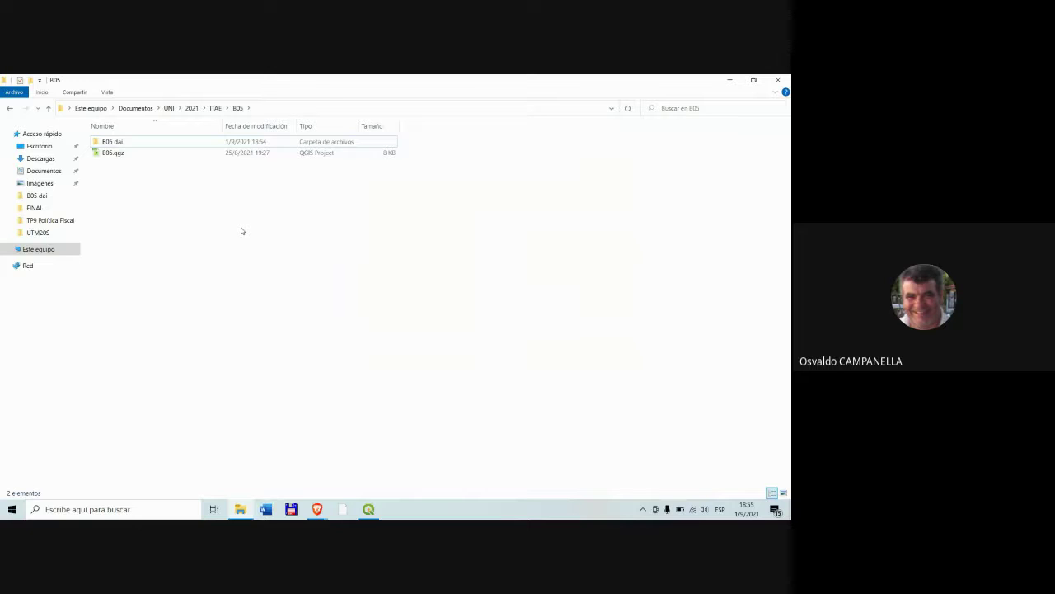
{"action": "left_click", "coordinate": [190, 108]}
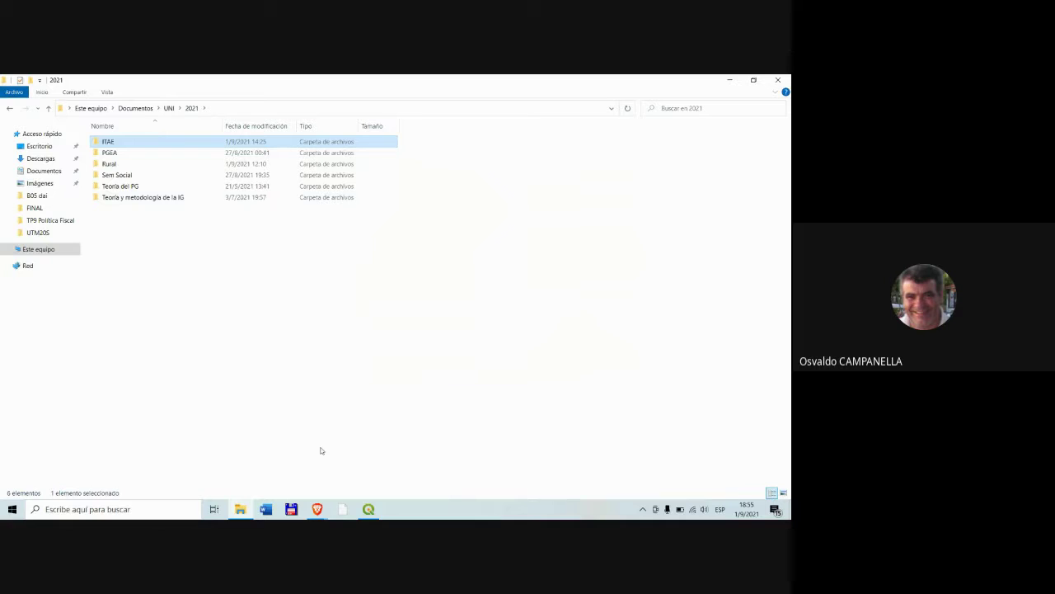
- Look through the files in the UTM20S folder and close File Explorer to return to QGIS
{"action": "left_click", "coordinate": [36, 248]}
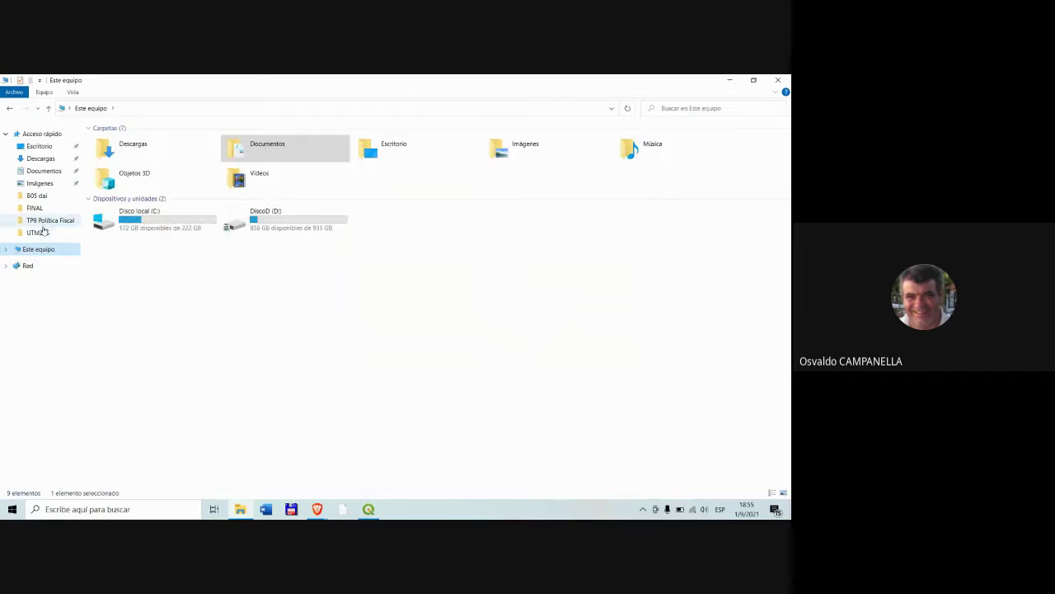
{"action": "left_click", "coordinate": [40, 232]}
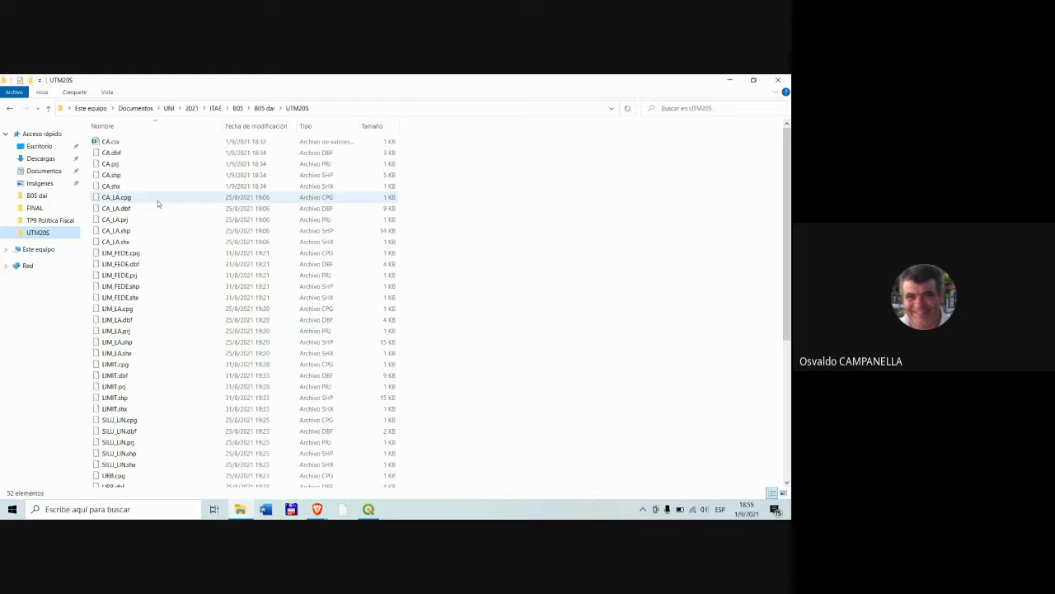
{"action": "left_click", "coordinate": [778, 80]}
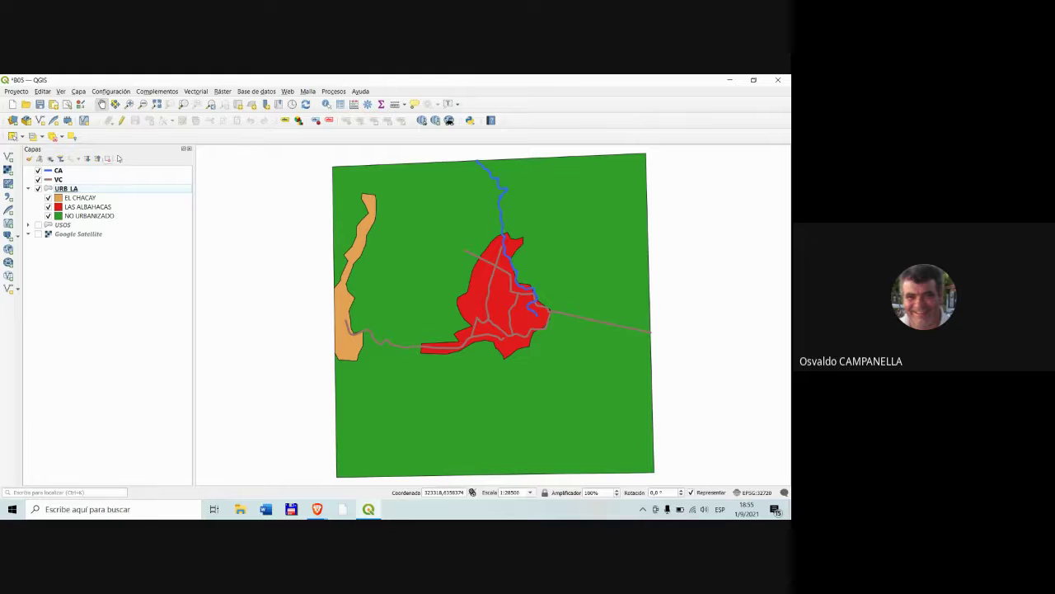
- Start adding a delimited text layer and load RELEV_LAEC.csv from the B05 dai folder as its source file
{"action": "left_click", "coordinate": [78, 92]}
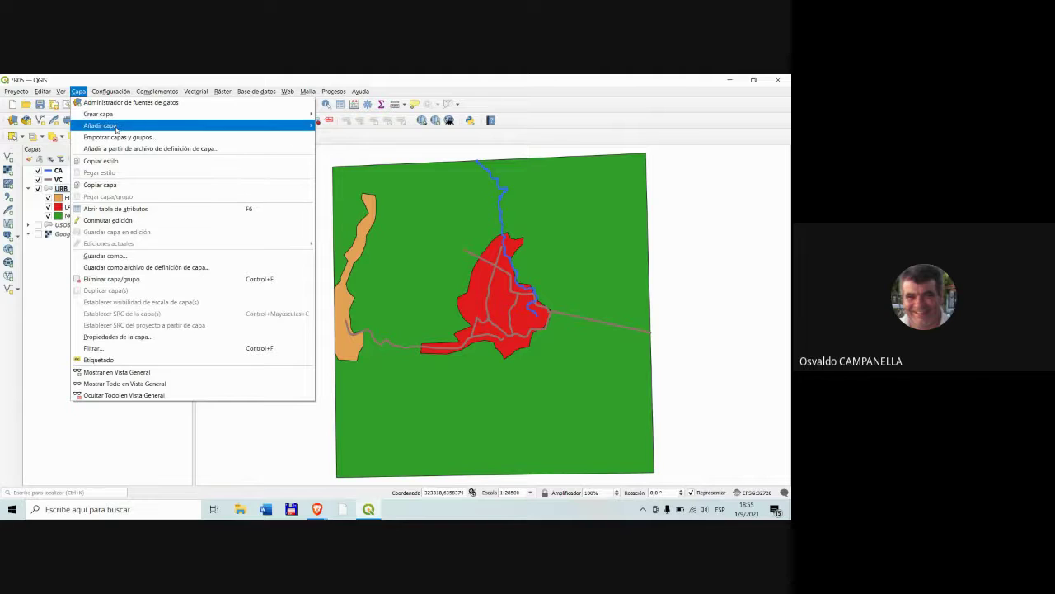
{"action": "mouse_move", "coordinate": [206, 126]}
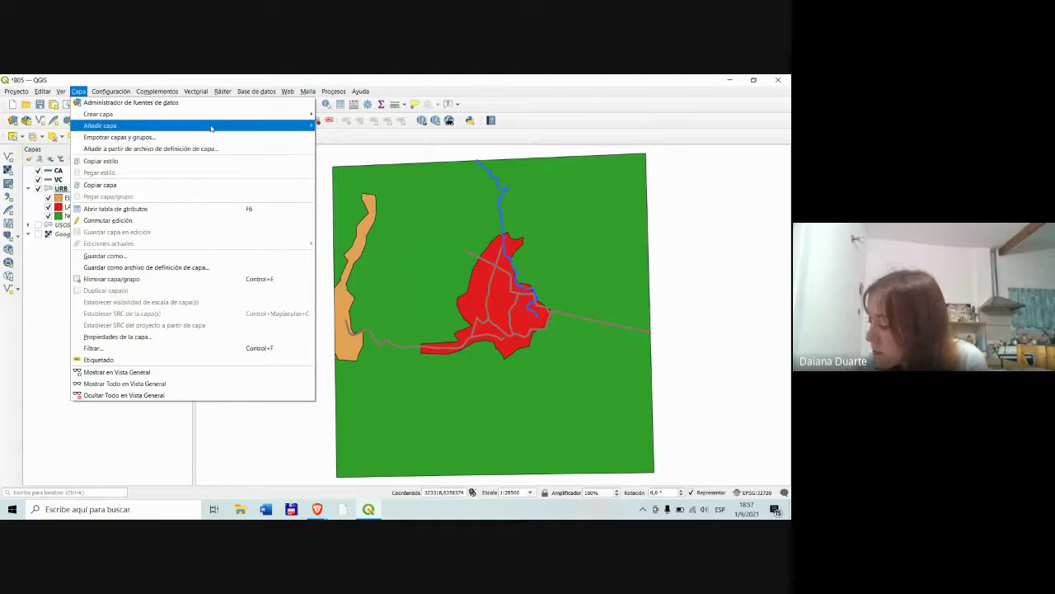
{"action": "mouse_move", "coordinate": [211, 128]}
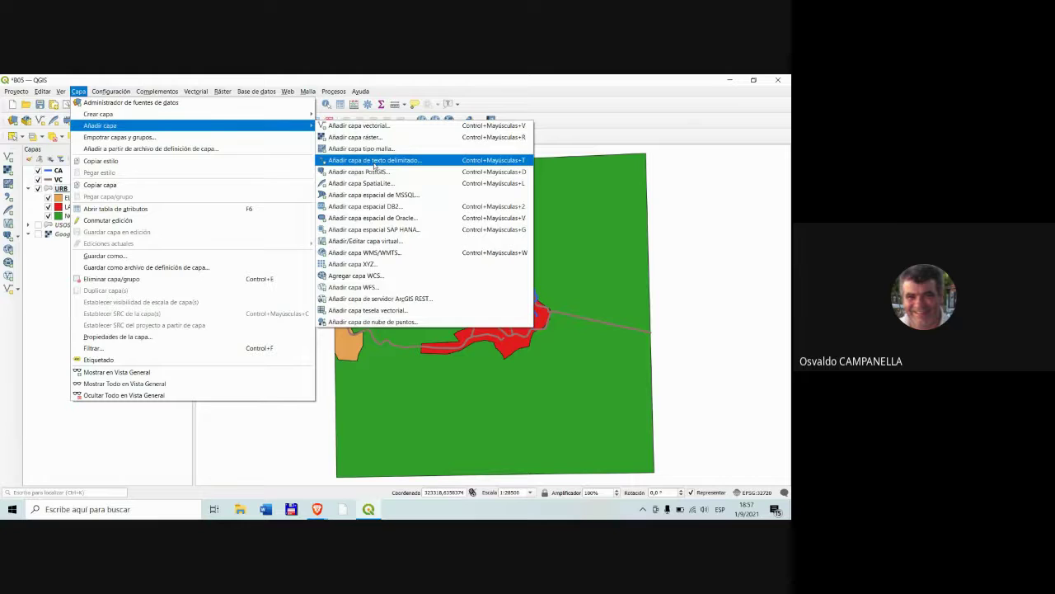
{"action": "left_click", "coordinate": [374, 163]}
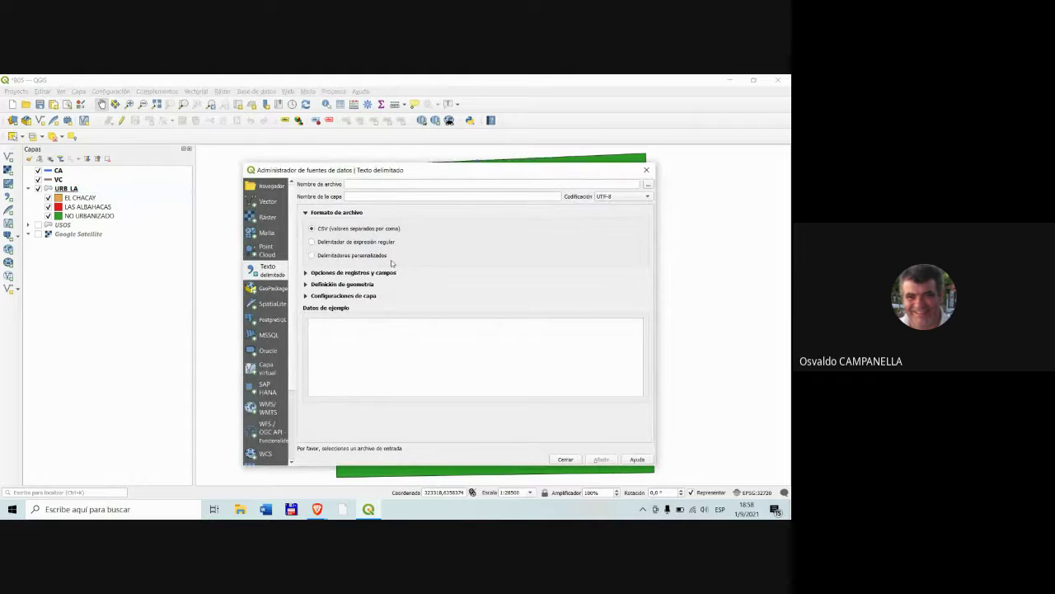
{"action": "left_click", "coordinate": [649, 185]}
{"action": "left_click", "coordinate": [648, 185]}
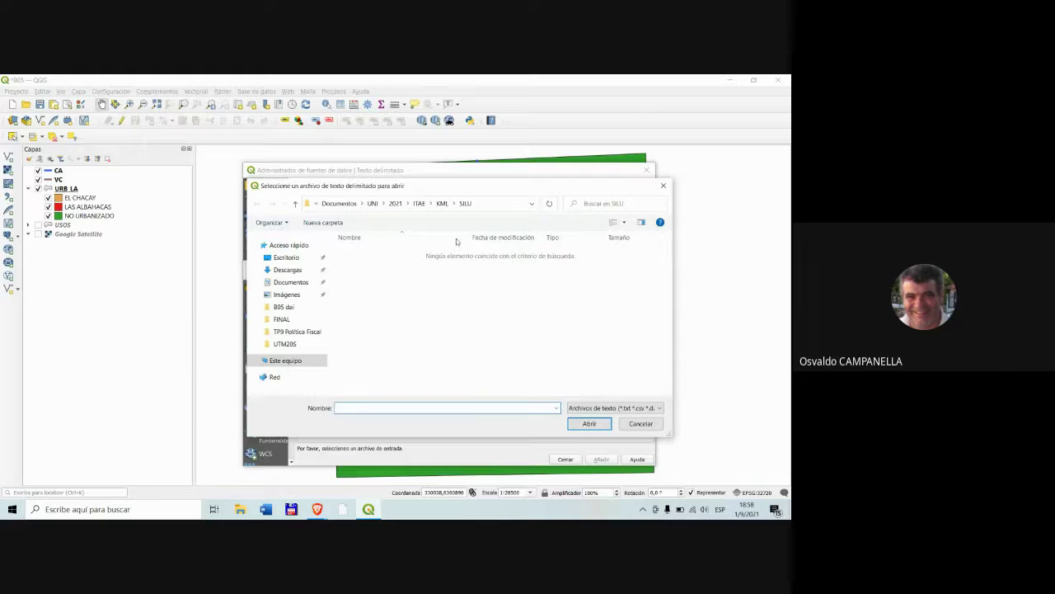
{"action": "left_click", "coordinate": [419, 202]}
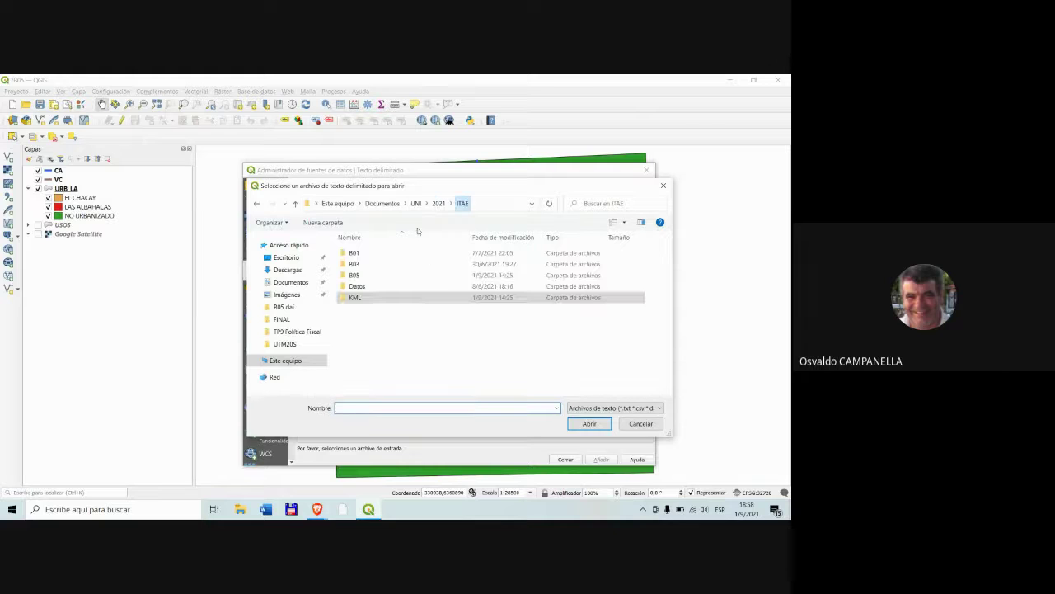
{"action": "double_click", "coordinate": [362, 275]}
{"action": "double_click", "coordinate": [360, 253]}
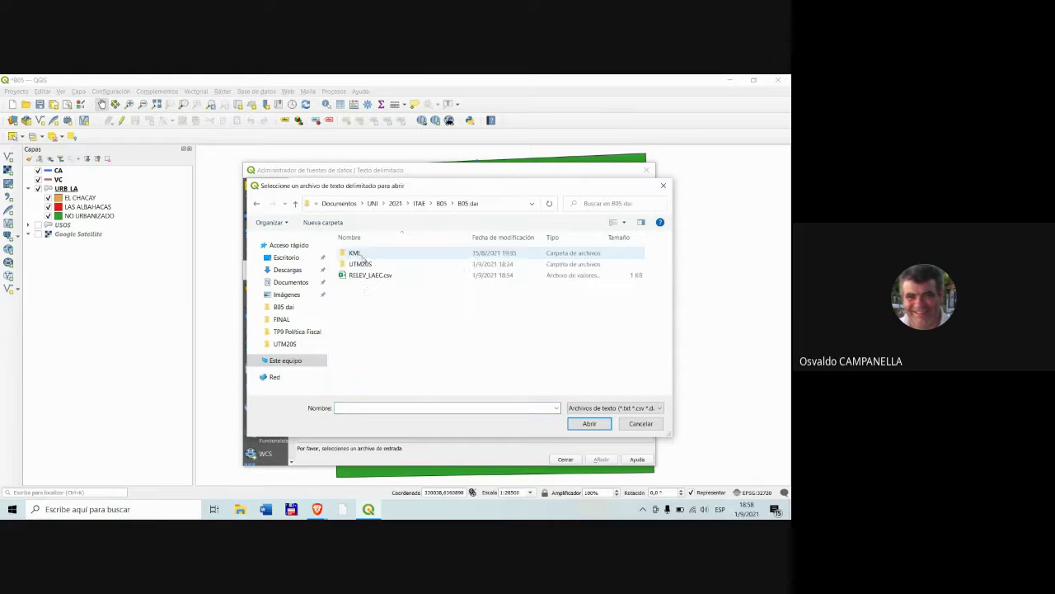
{"action": "left_click", "coordinate": [365, 276]}
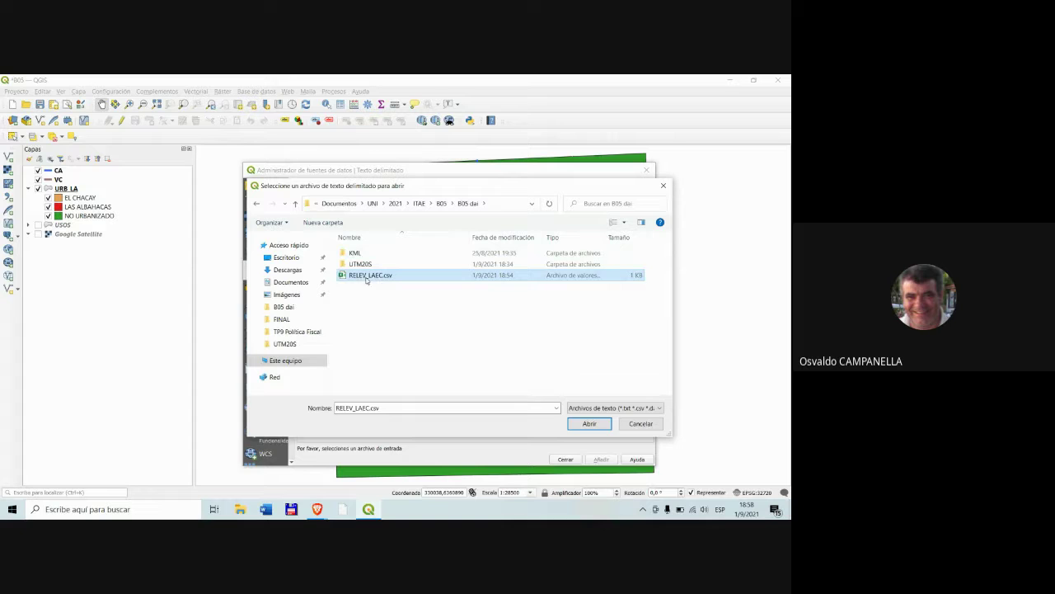
{"action": "left_click", "coordinate": [590, 425]}
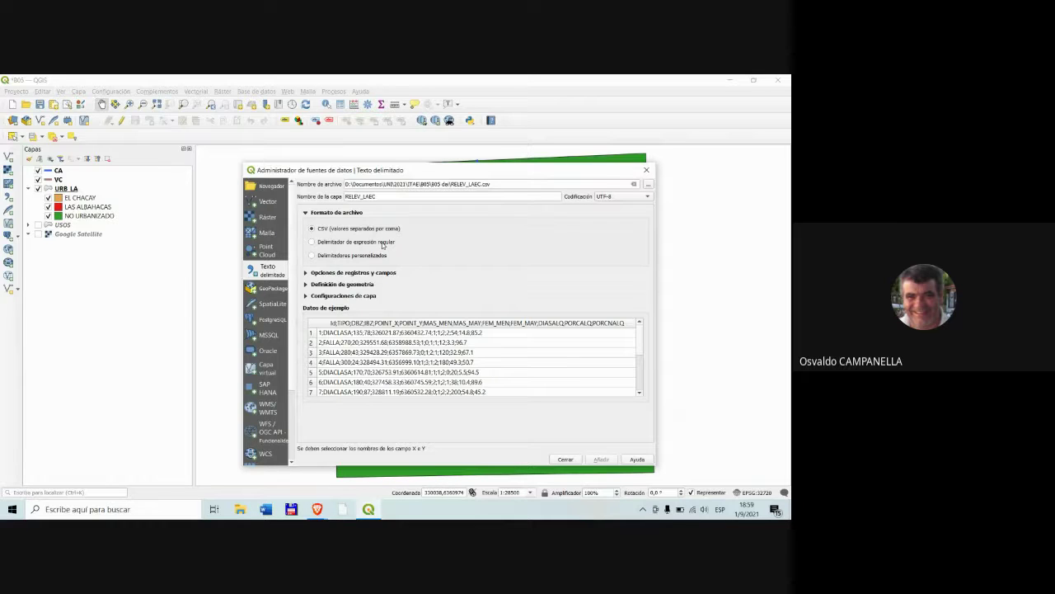
- Set the file format to custom delimiters and enable the comma alongside the tab
{"action": "left_click", "coordinate": [320, 259]}
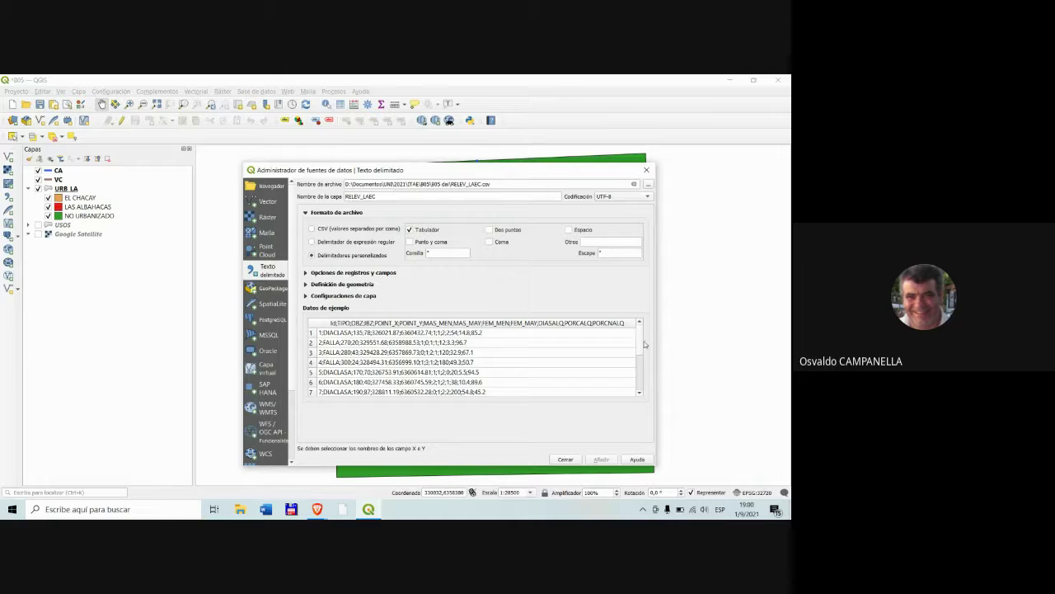
{"action": "scroll", "coordinate": [641, 360], "scroll_direction": "down", "scroll_amount": 1}
{"action": "scroll", "coordinate": [640, 350], "scroll_direction": "up", "scroll_amount": 1}
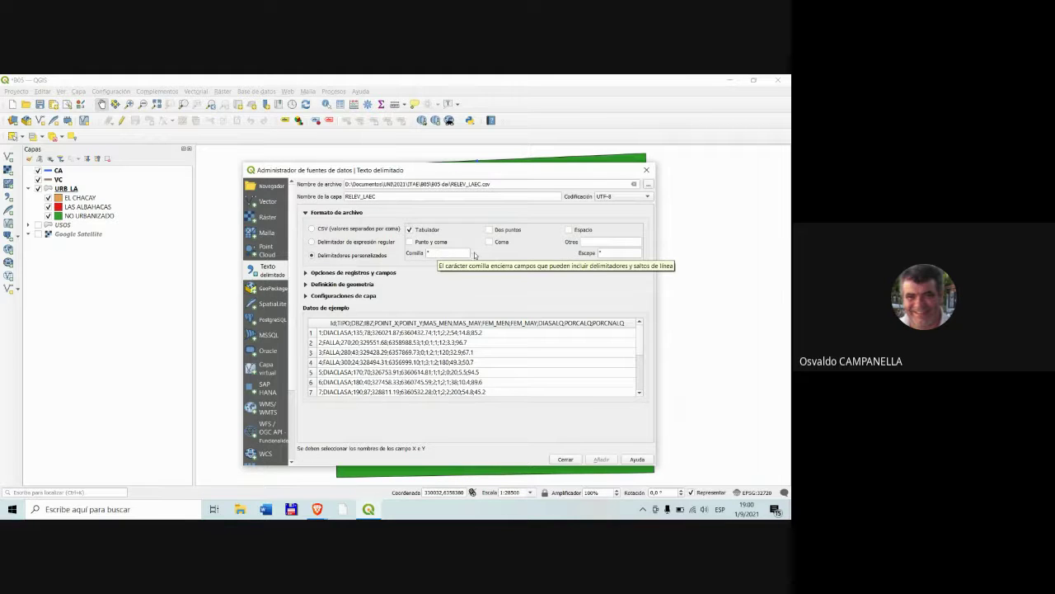
{"action": "left_click", "coordinate": [490, 241]}
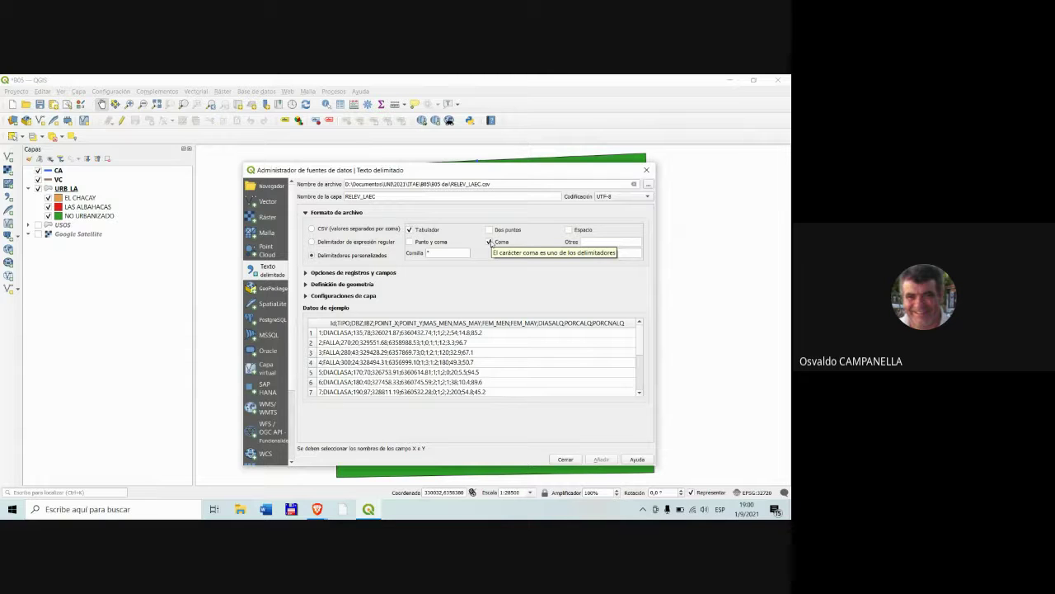
- Compare the CSV and regular expression formats, return to custom delimiters, and enable the semicolon delimiter
{"action": "left_click", "coordinate": [313, 229]}
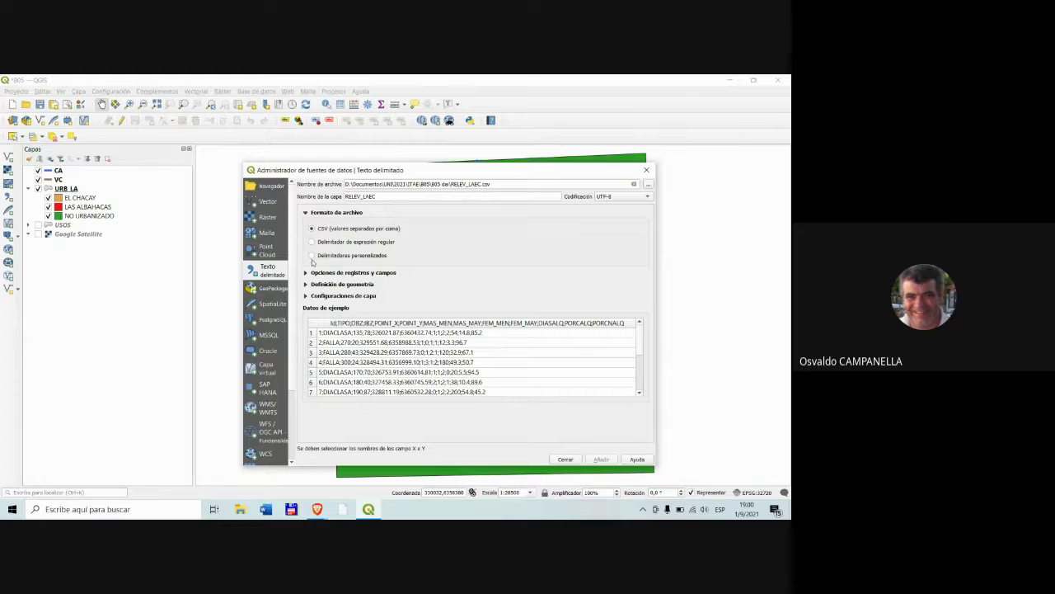
{"action": "left_click", "coordinate": [313, 256]}
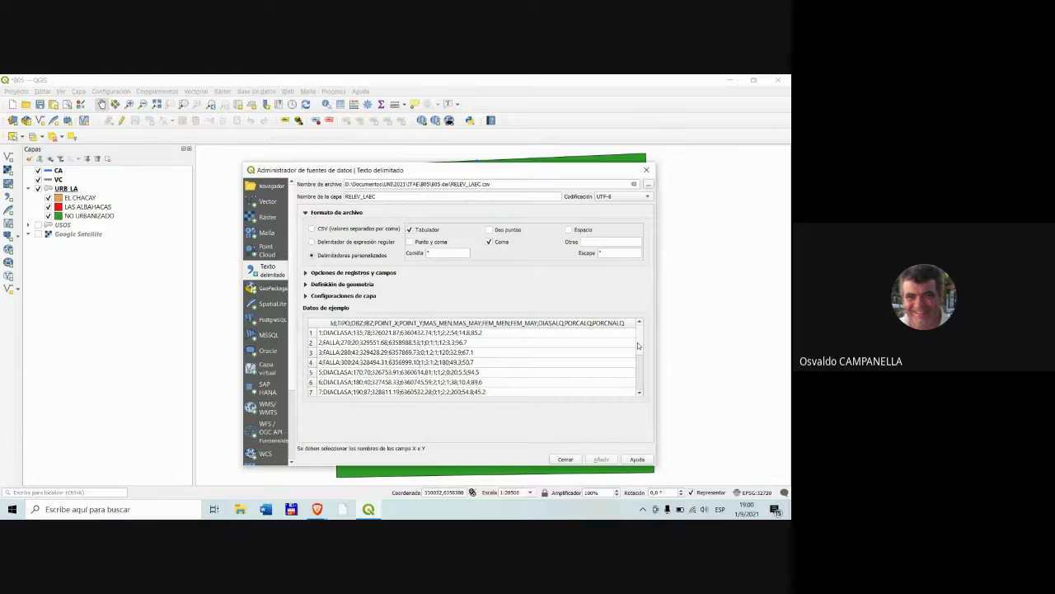
{"action": "left_click", "coordinate": [371, 243]}
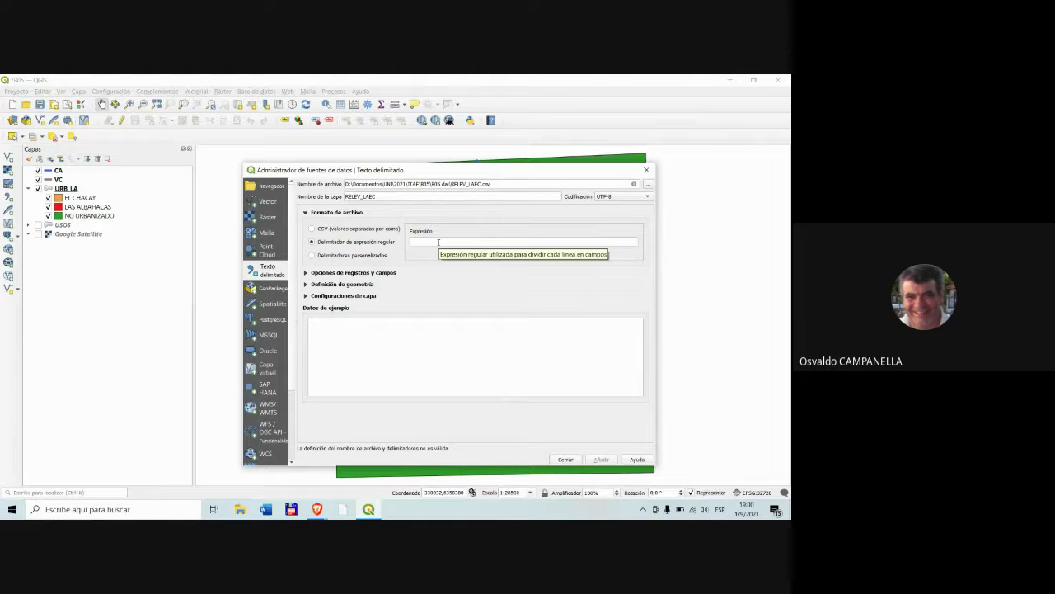
{"action": "left_click", "coordinate": [362, 255]}
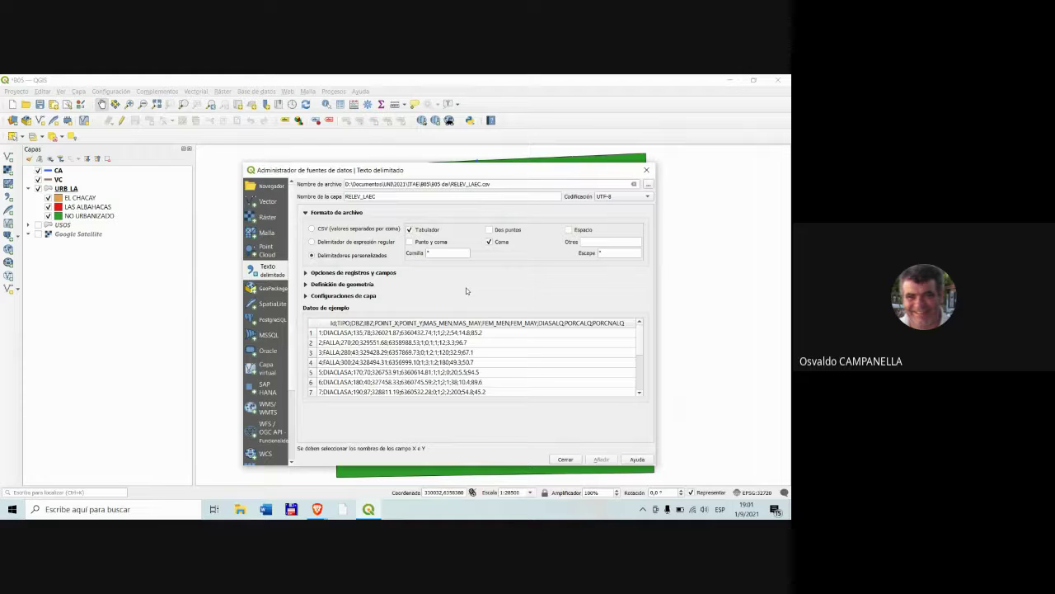
{"action": "left_click", "coordinate": [409, 243]}
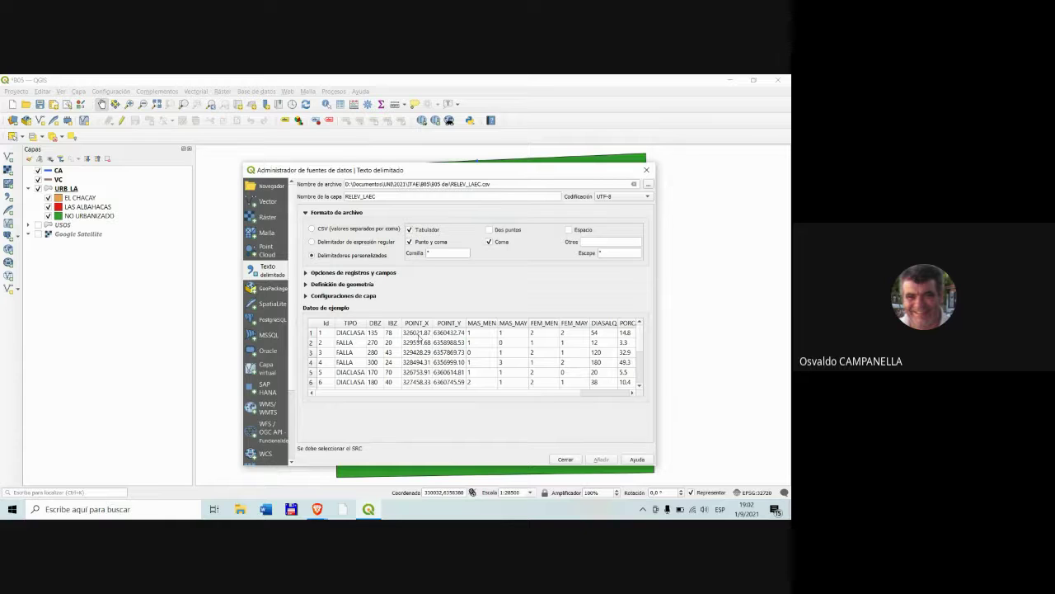
- Define point geometry from POINT_X and POINT_Y in project CRS EPSG:32720 - WGS 84 / UTM zone 20S, add the layer, and close the dialog
{"action": "left_click", "coordinate": [342, 285]}
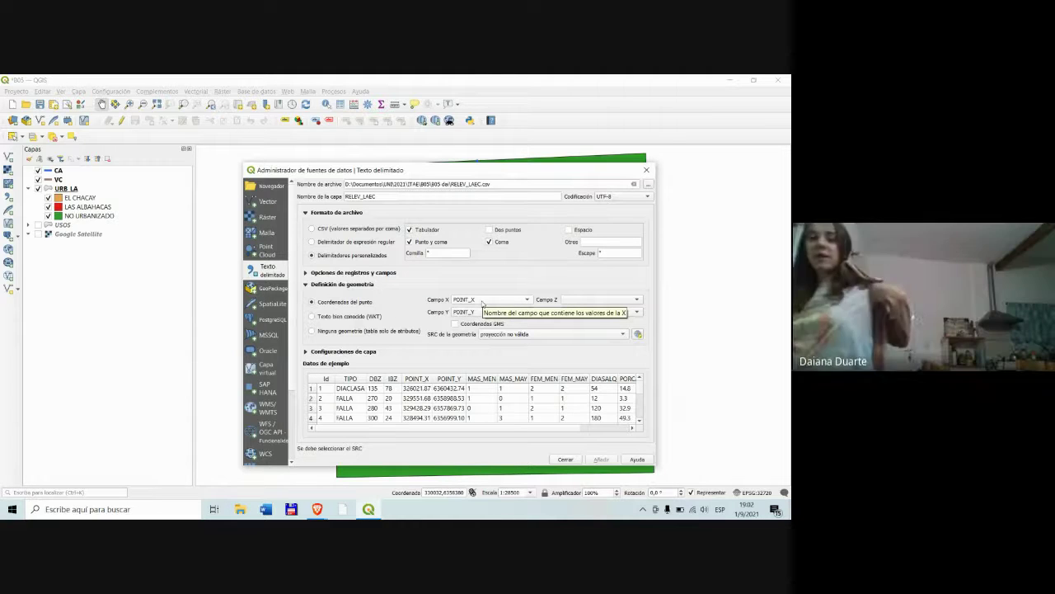
{"action": "left_click", "coordinate": [482, 302]}
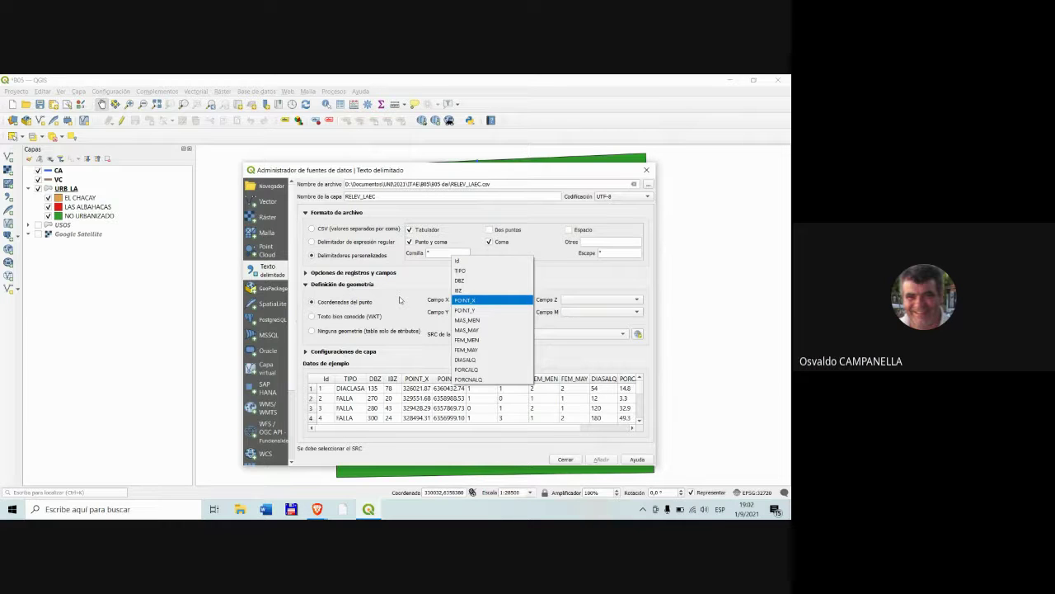
{"action": "left_click", "coordinate": [400, 300]}
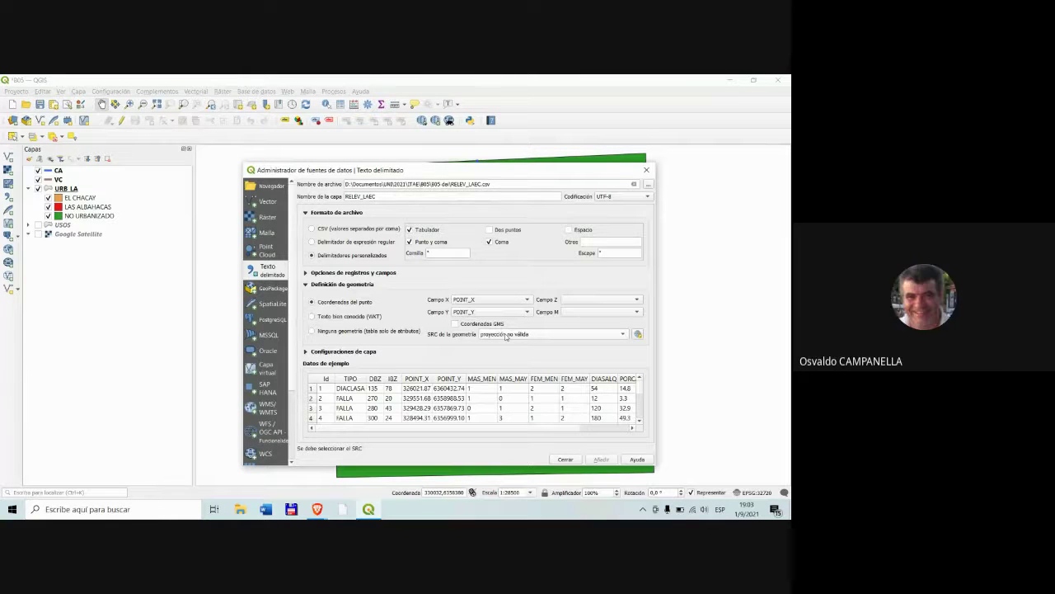
{"action": "left_click", "coordinate": [505, 335]}
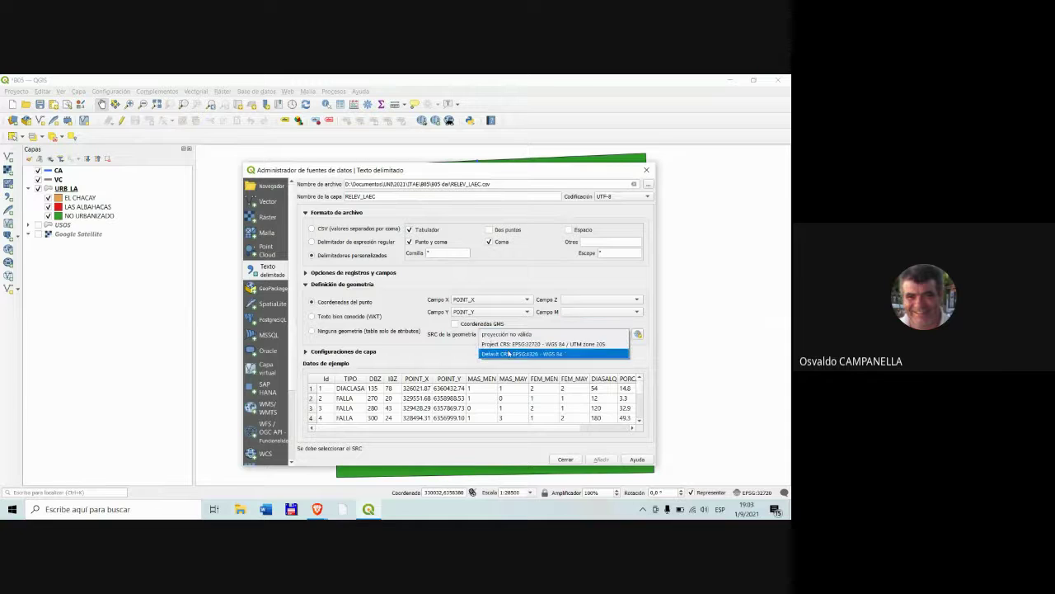
{"action": "left_click", "coordinate": [511, 345]}
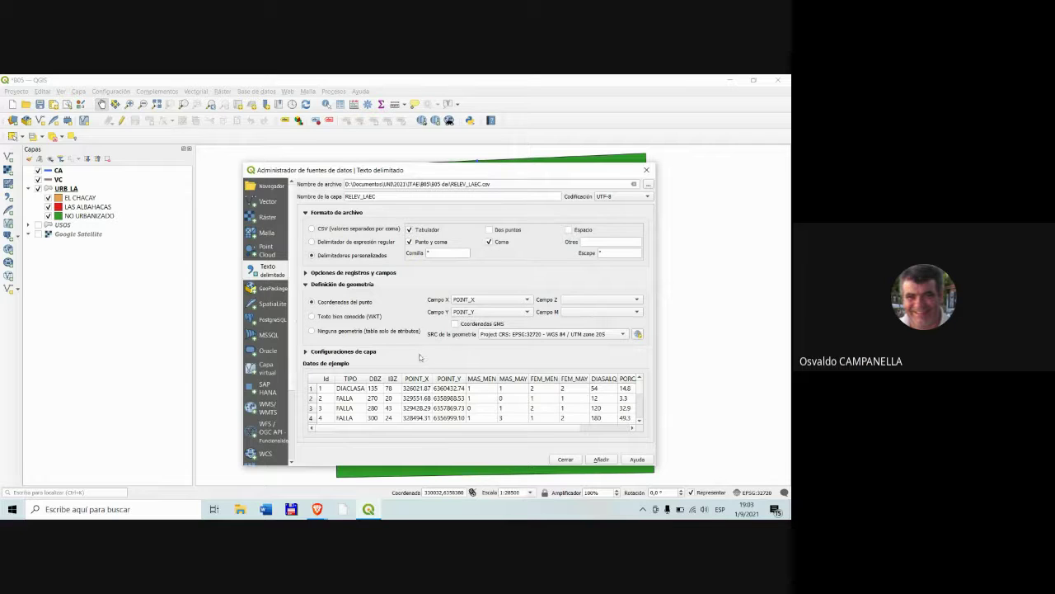
{"action": "left_click", "coordinate": [601, 459]}
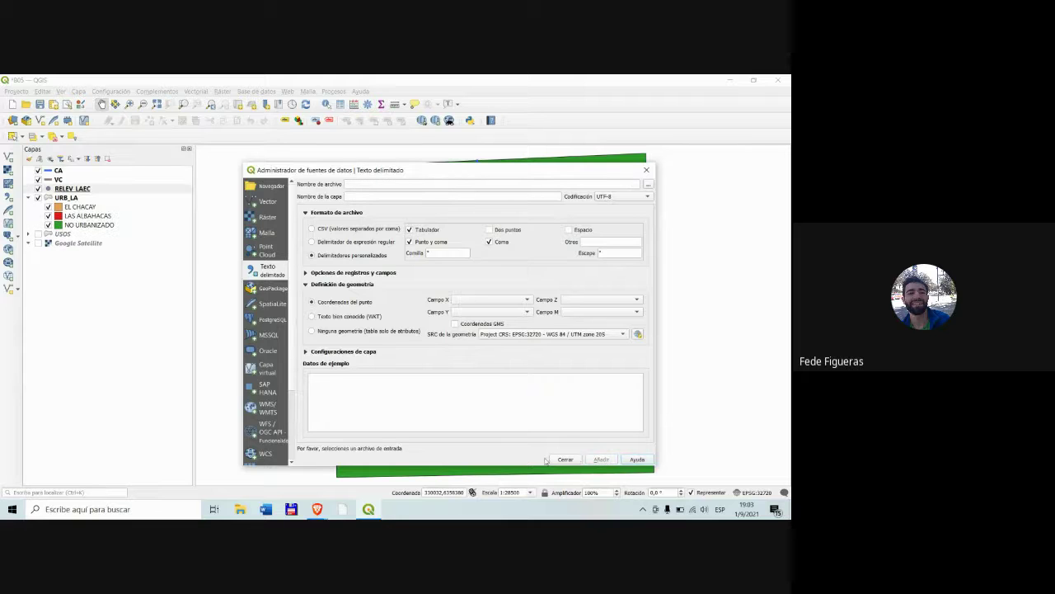
{"action": "left_click", "coordinate": [565, 459]}
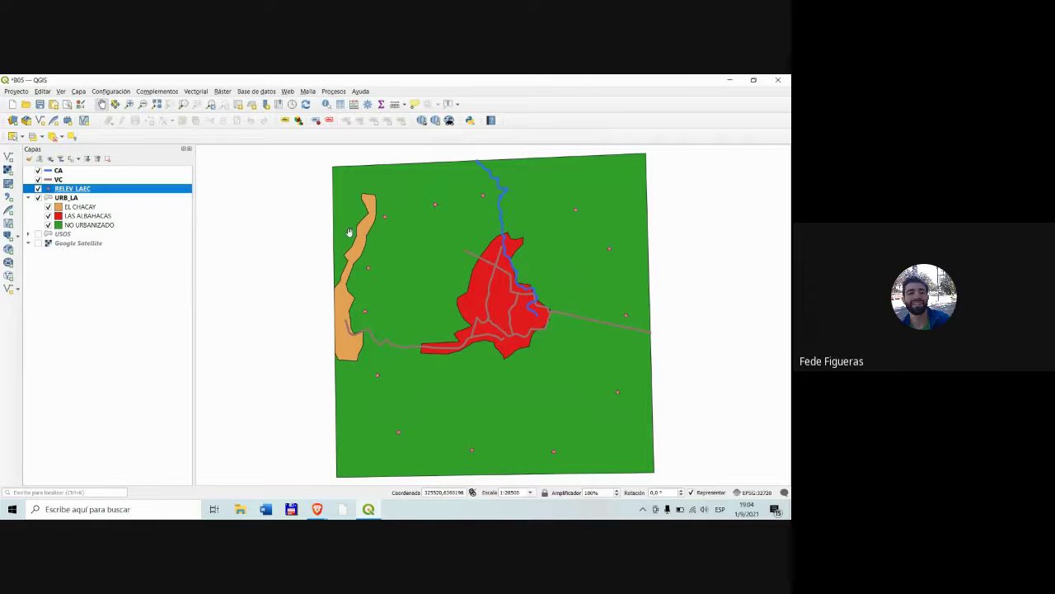
- Review the attribute table of the RELEV_LAEC layer and put it away
{"action": "right_click", "coordinate": [176, 189]}
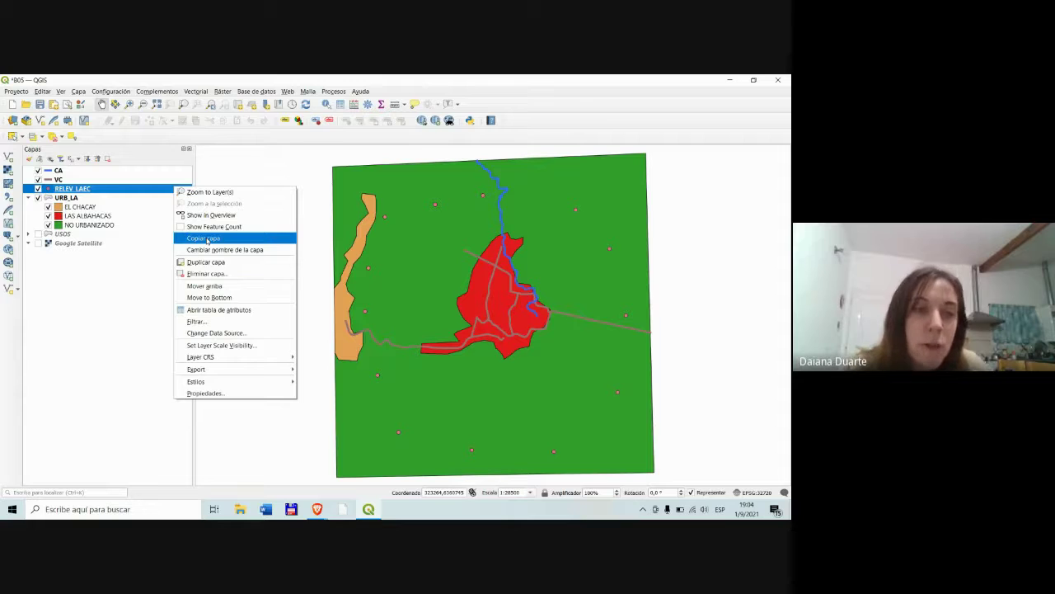
{"action": "left_click", "coordinate": [258, 310]}
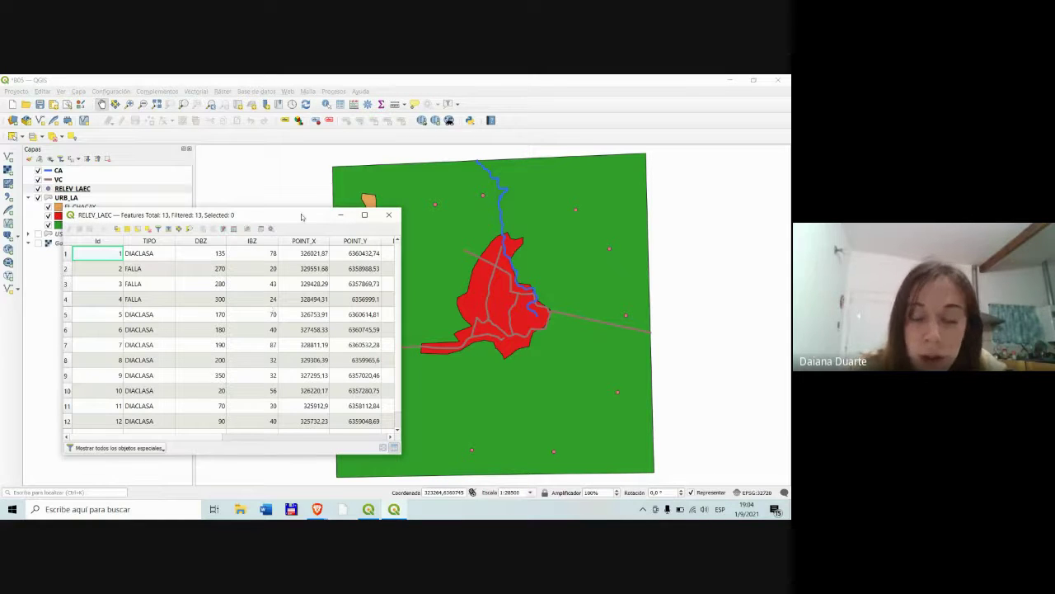
{"action": "left_click", "coordinate": [345, 217]}
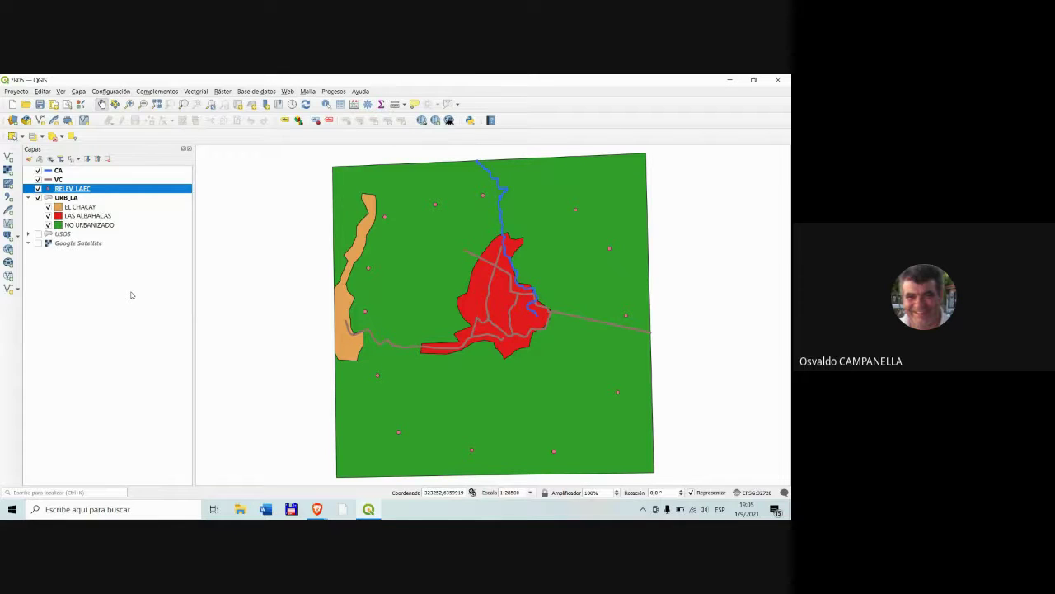
{"action": "left_click", "coordinate": [144, 261]}
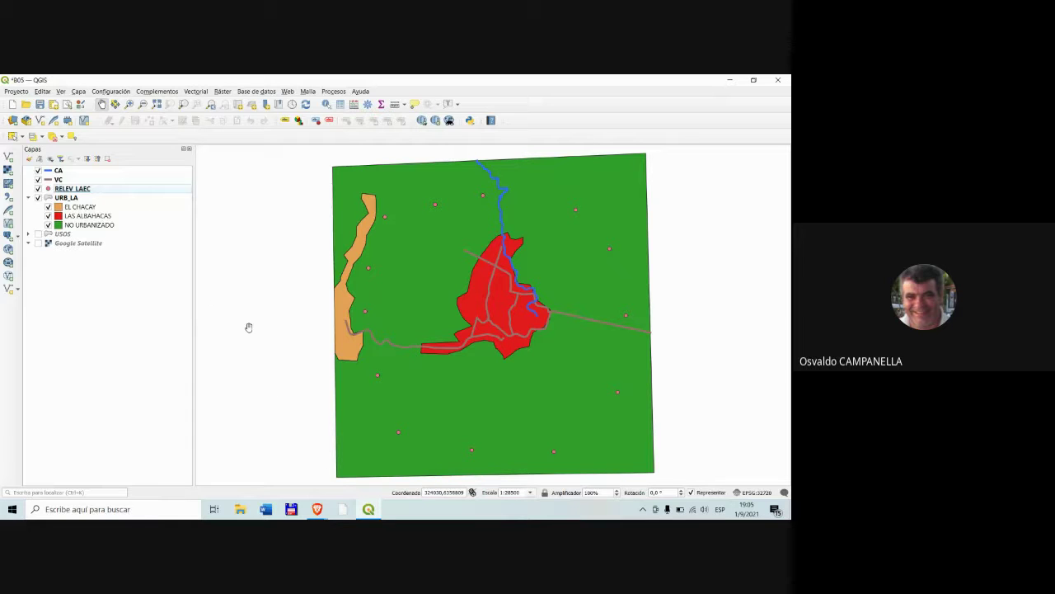
- Check the source, geometry and CRS information in the RELEV_LAEC layer properties, and close them
{"action": "left_click", "coordinate": [84, 191]}
{"action": "right_click", "coordinate": [84, 190]}
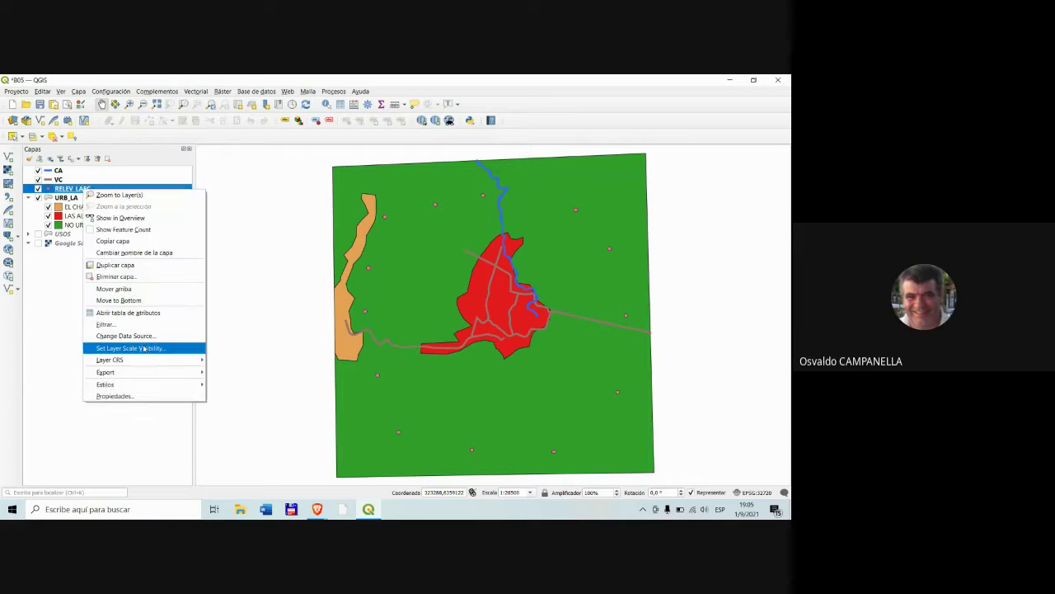
{"action": "left_click", "coordinate": [137, 404]}
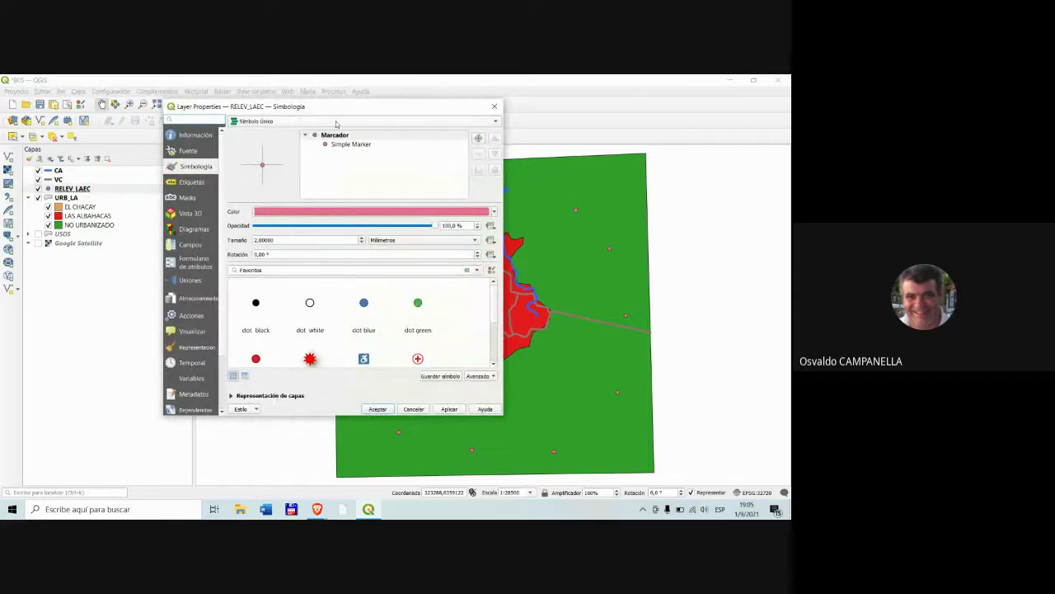
{"action": "left_click", "coordinate": [202, 136]}
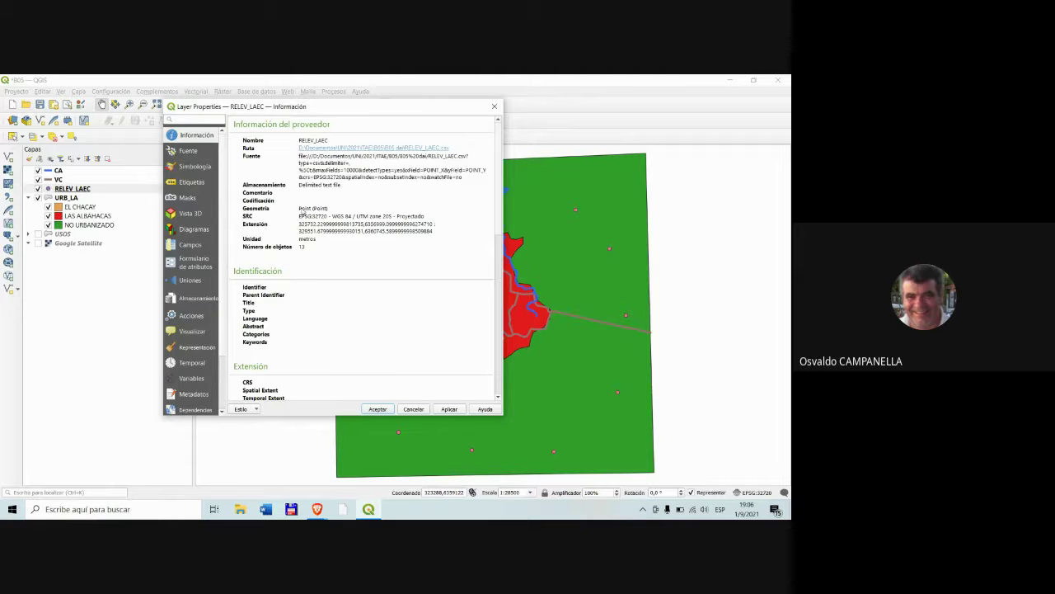
{"action": "left_click", "coordinate": [493, 107]}
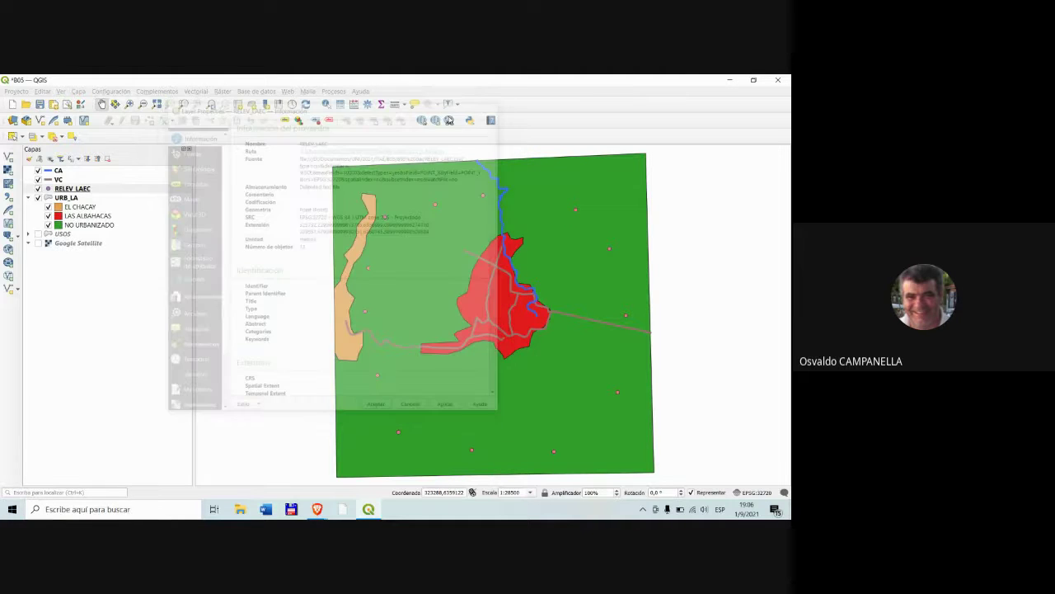
- Open the attribute table of the RELEV_LAEC layer, enlarge it to show more fields, and move it clear of the upper map
{"action": "left_click", "coordinate": [84, 198]}
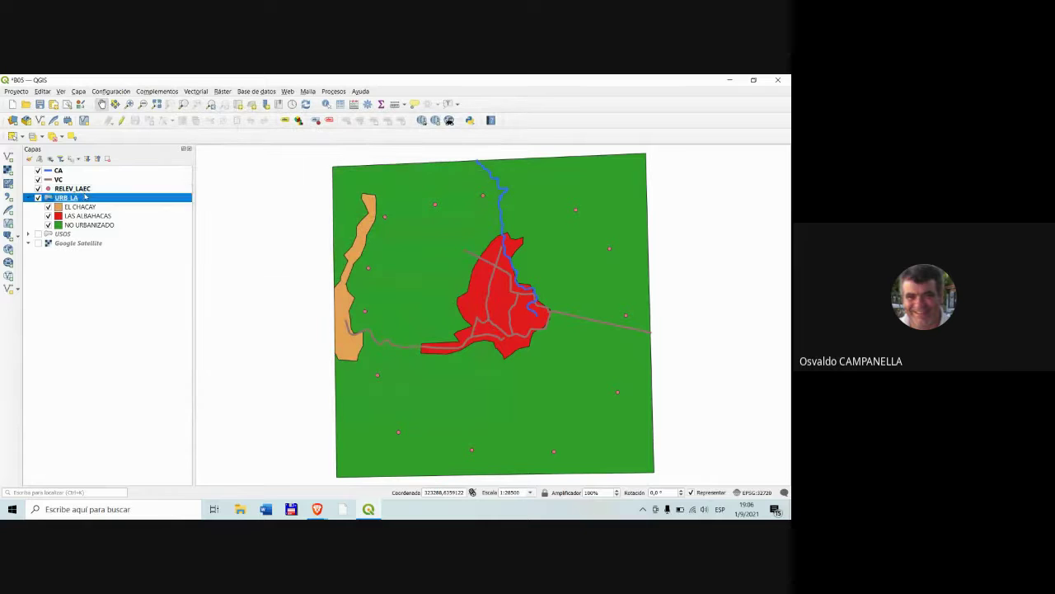
{"action": "right_click", "coordinate": [85, 198]}
{"action": "right_click", "coordinate": [80, 188]}
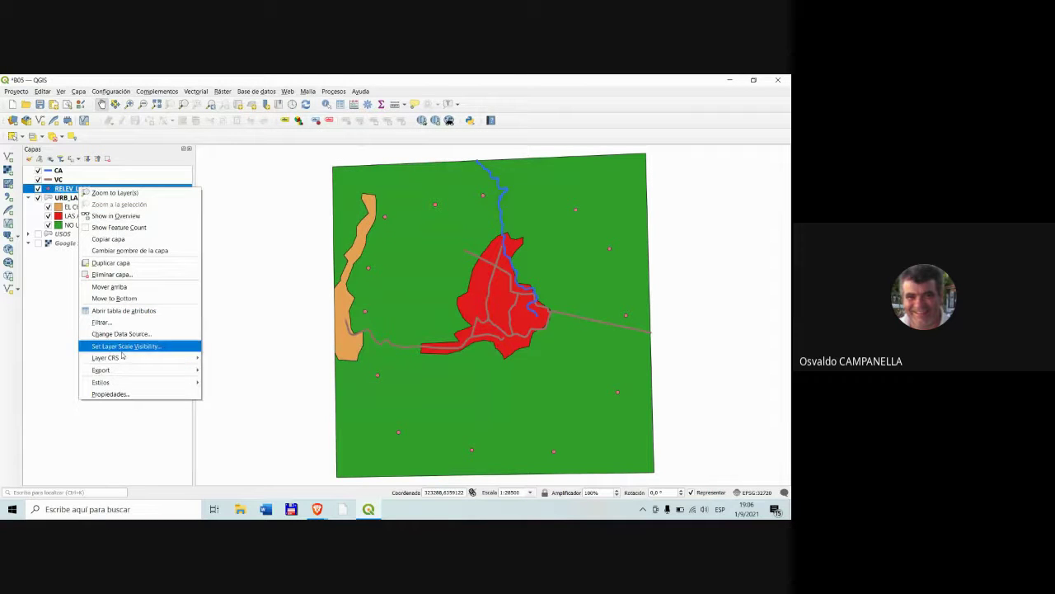
{"action": "left_click", "coordinate": [126, 310]}
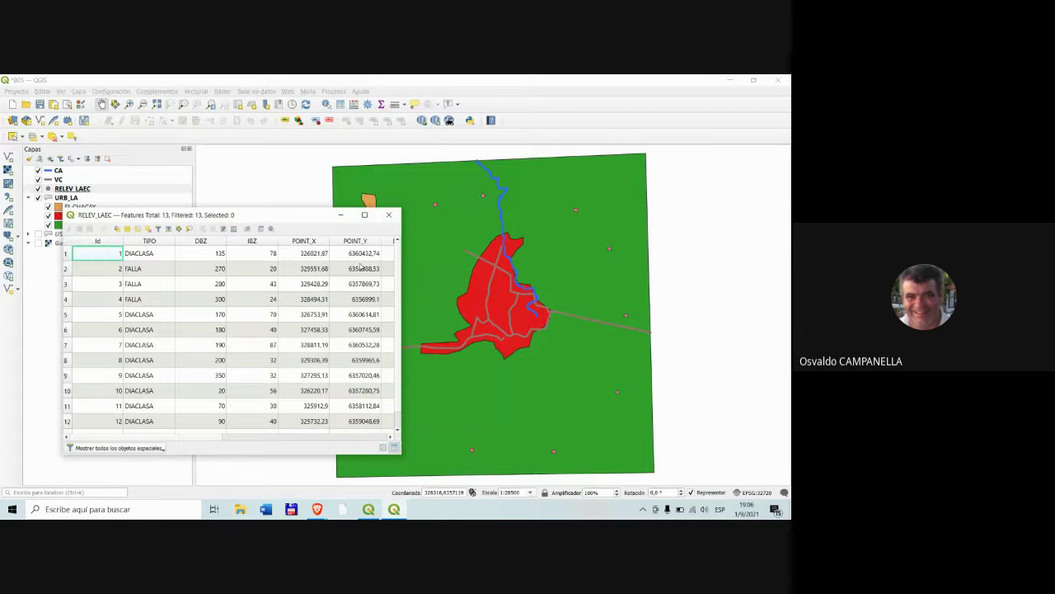
{"action": "left_click_drag", "start_coordinate": [305, 216], "coordinate": [315, 121]}
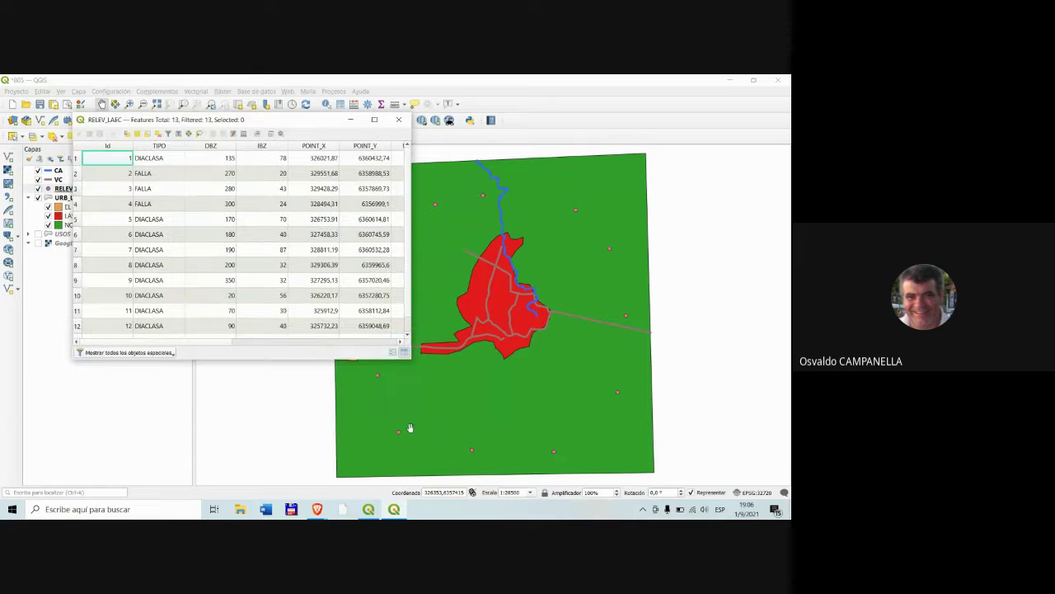
{"action": "left_click_drag", "start_coordinate": [409, 360], "coordinate": [624, 400]}
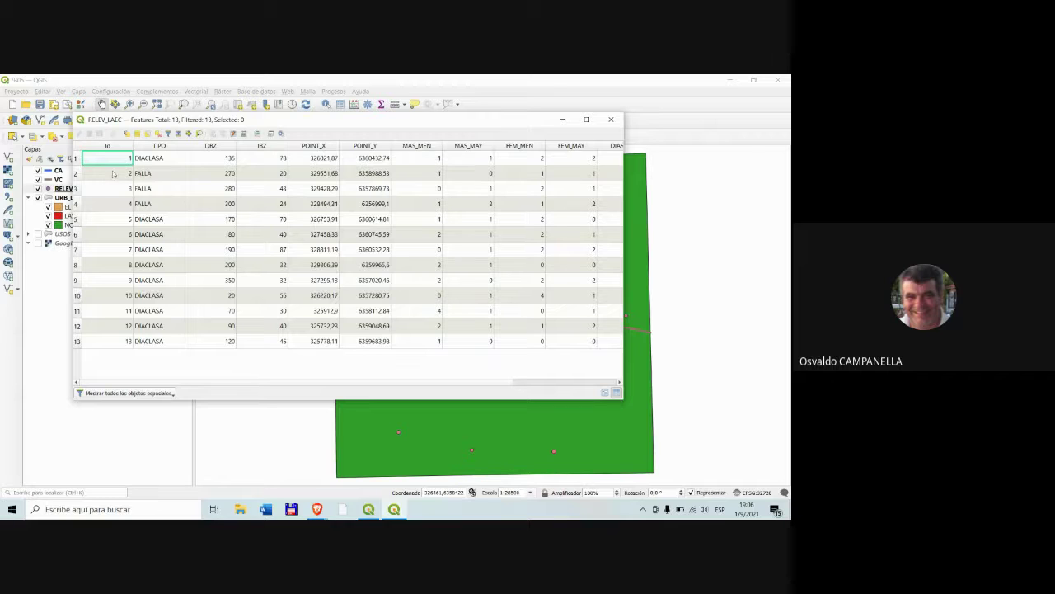
{"action": "left_click_drag", "start_coordinate": [443, 122], "coordinate": [496, 296]}
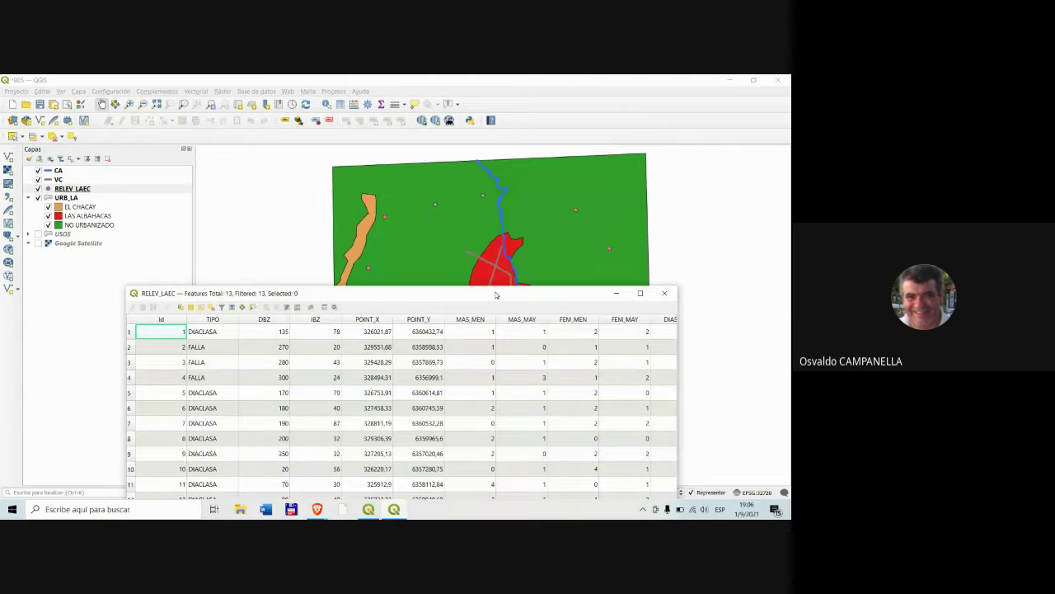
- Select records 1 and 2 one after the other to locate their points on the map, and close the attribute table
{"action": "left_click", "coordinate": [129, 333]}
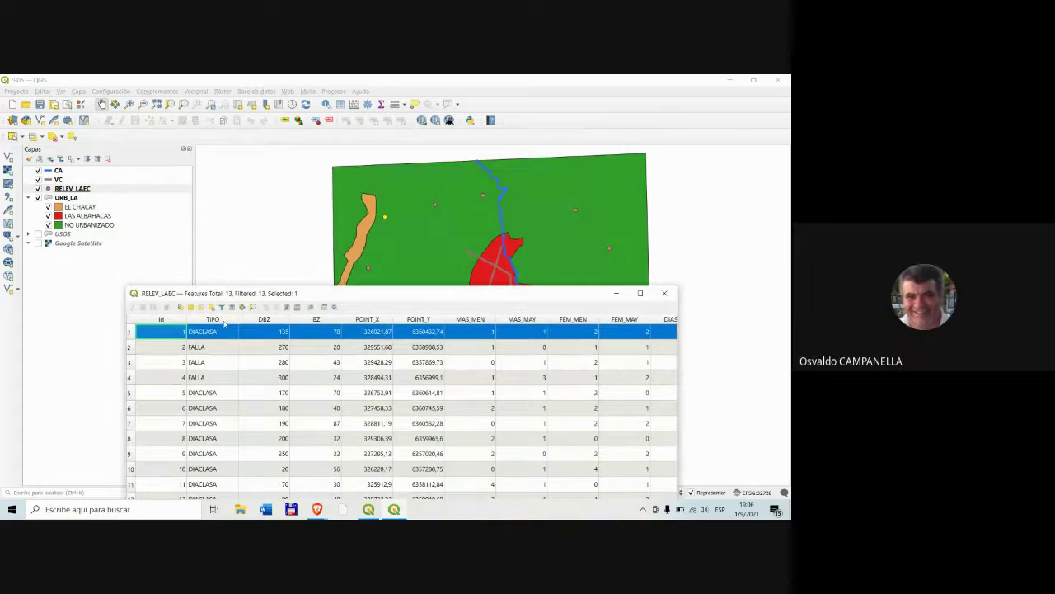
{"action": "left_click", "coordinate": [133, 348]}
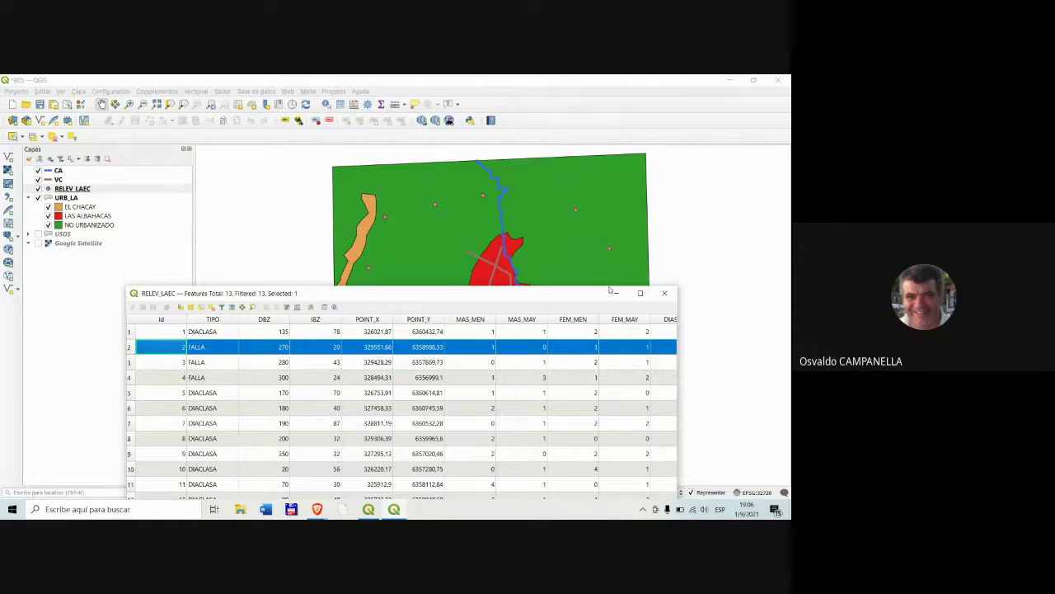
{"action": "left_click", "coordinate": [664, 293]}
{"action": "left_click", "coordinate": [127, 325]}
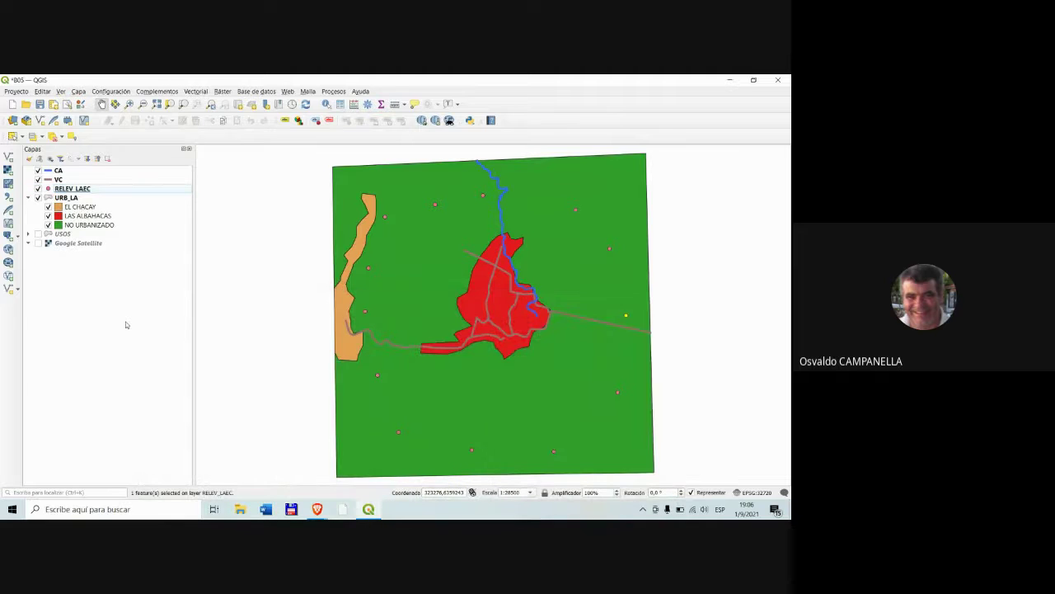
- Reopen the RELEV_LAEC attribute table, deselect all features, and close the table
{"action": "right_click", "coordinate": [124, 296]}
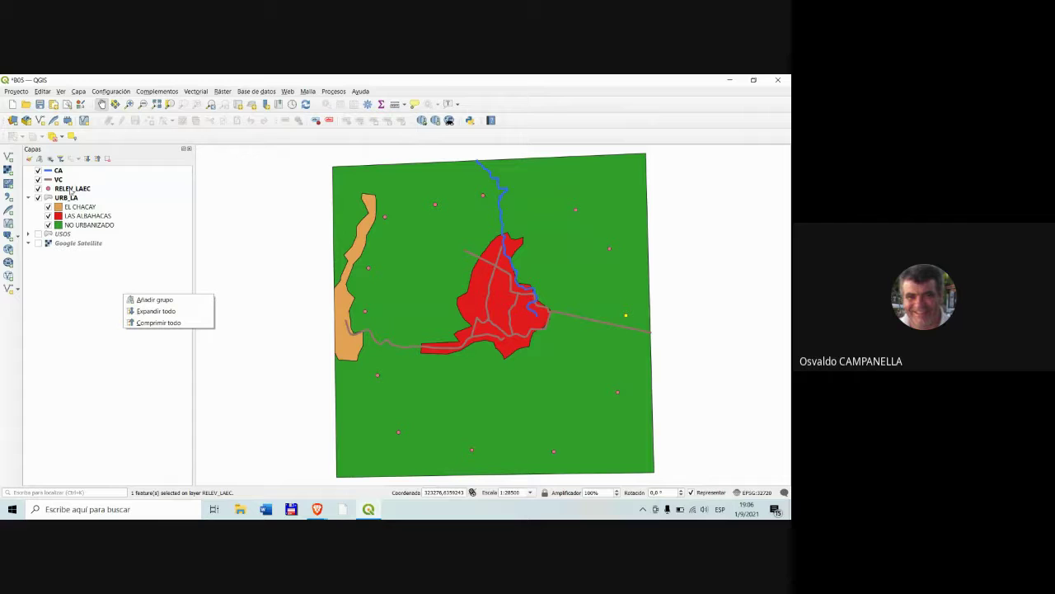
{"action": "right_click", "coordinate": [72, 188]}
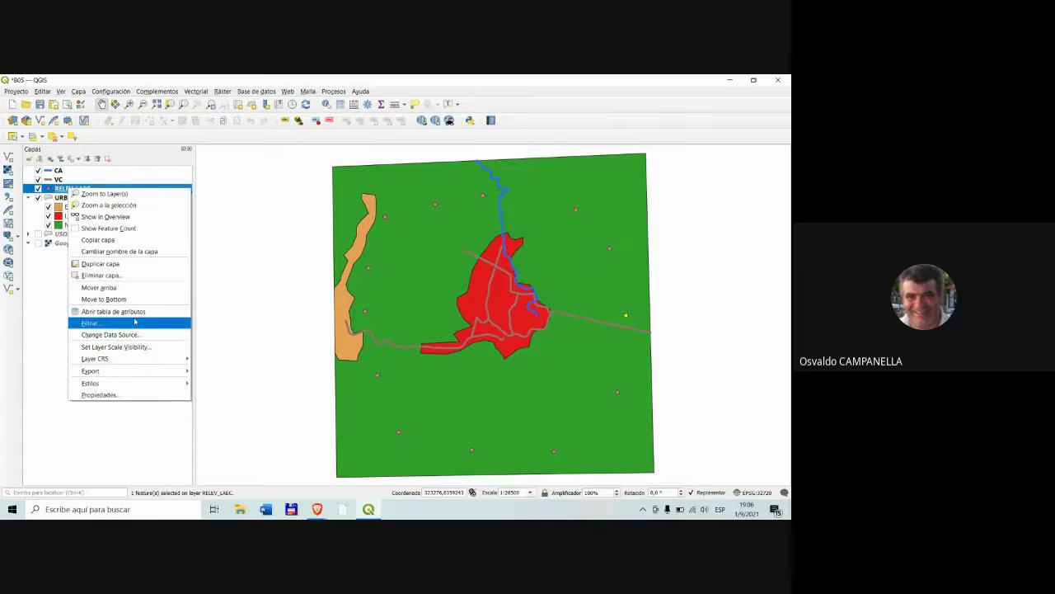
{"action": "left_click", "coordinate": [107, 322]}
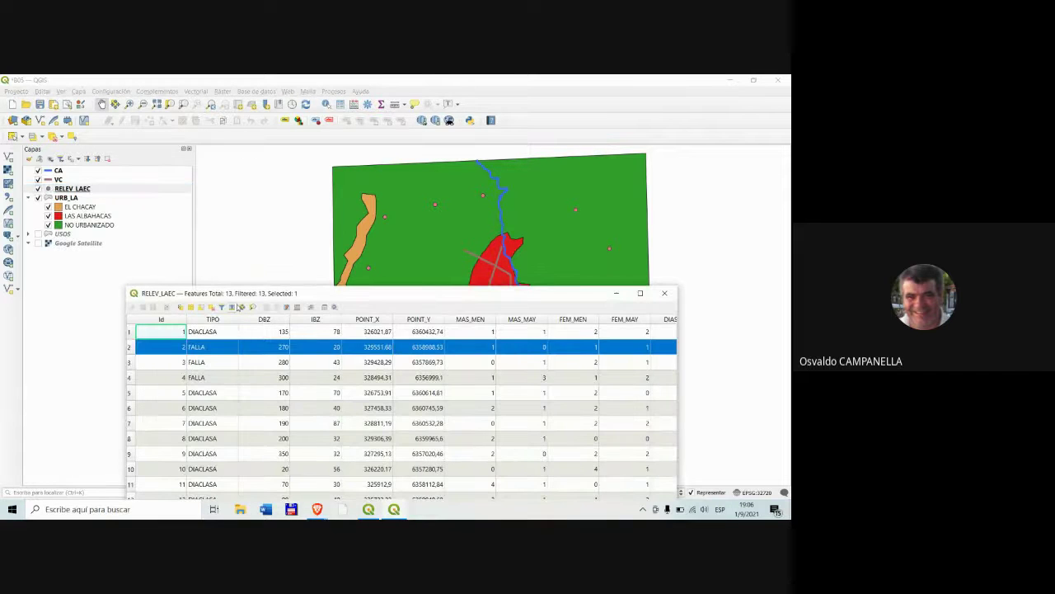
{"action": "left_click", "coordinate": [212, 307]}
{"action": "left_click", "coordinate": [665, 292]}
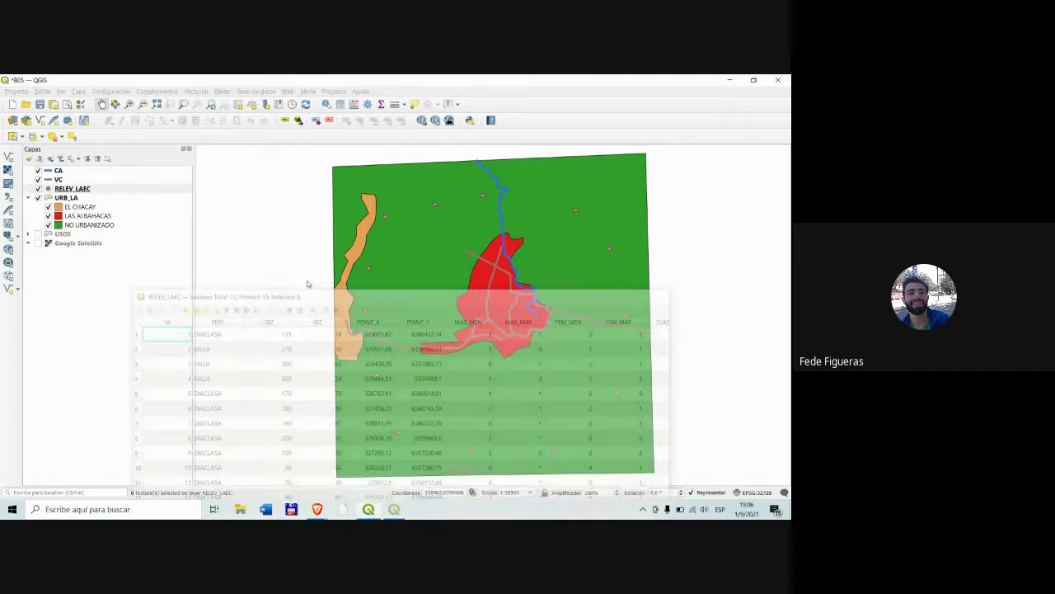
{"action": "right_click", "coordinate": [102, 268]}
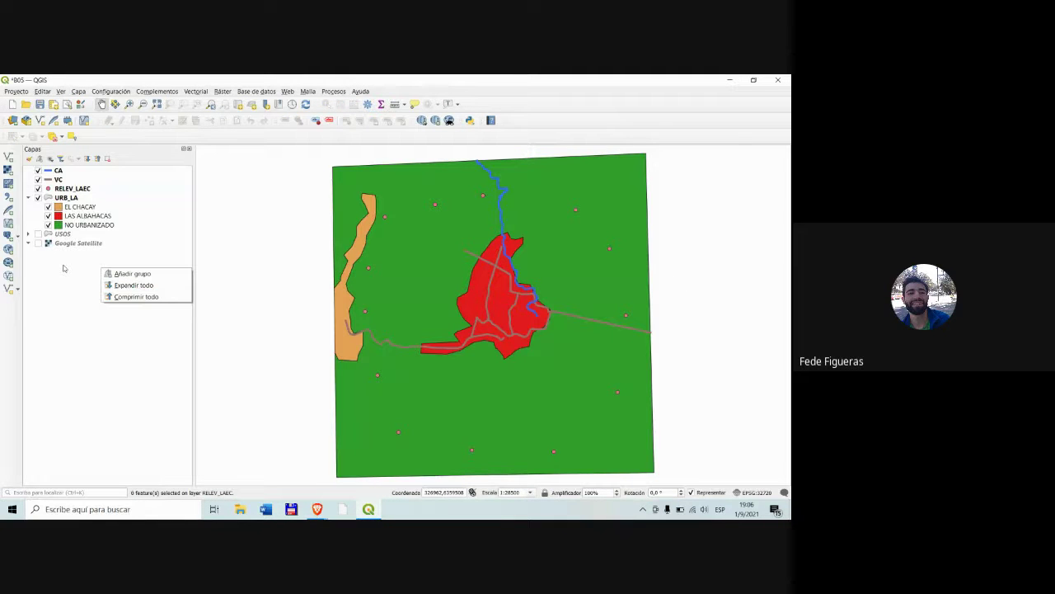
- Start exporting all features of the RELEV_LAEC layer to a new vector file
{"action": "right_click", "coordinate": [66, 189]}
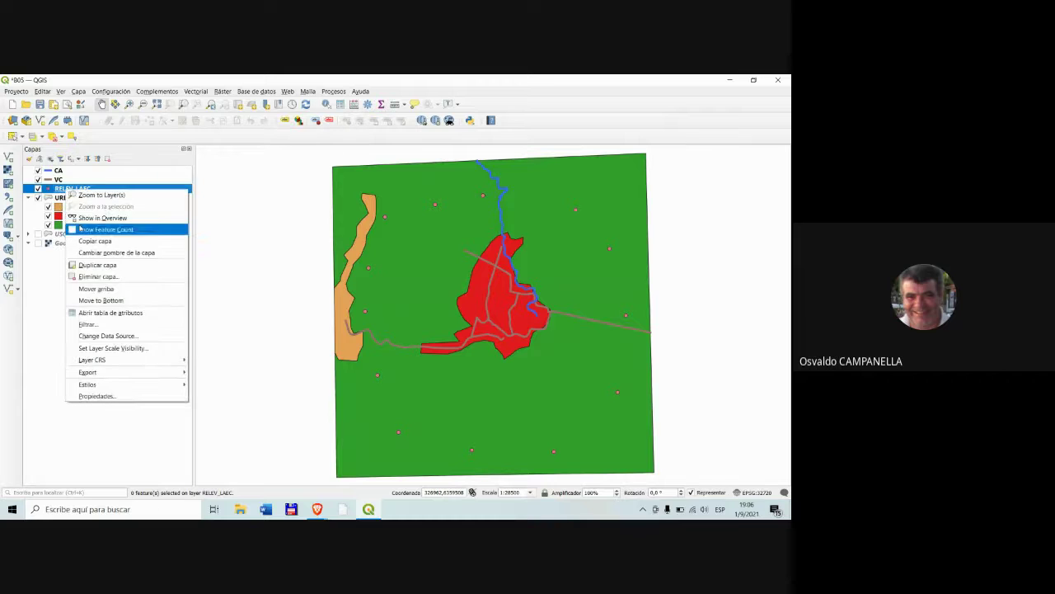
{"action": "mouse_move", "coordinate": [104, 391]}
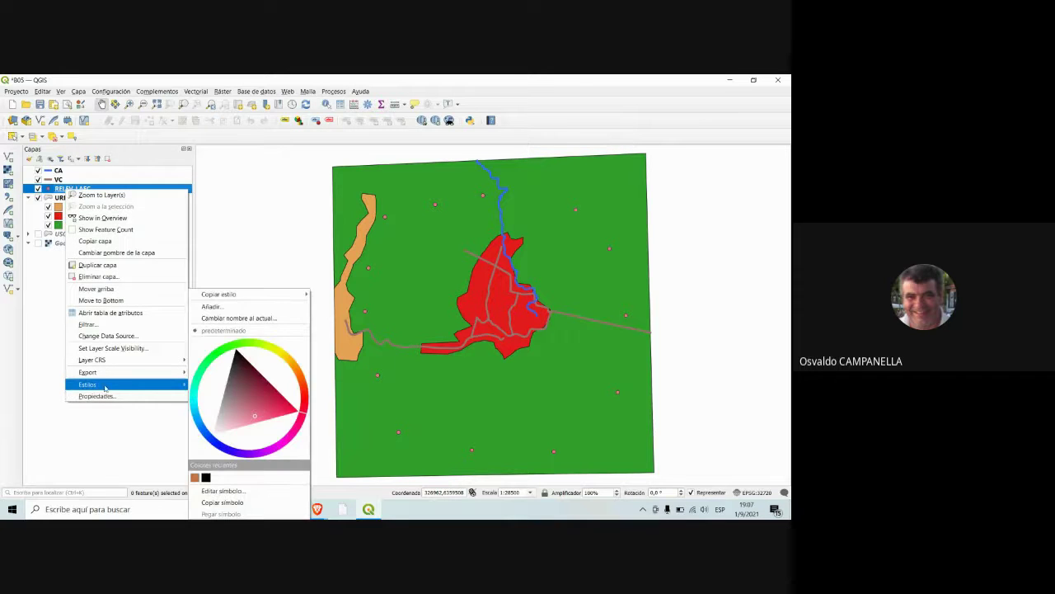
{"action": "mouse_move", "coordinate": [106, 372]}
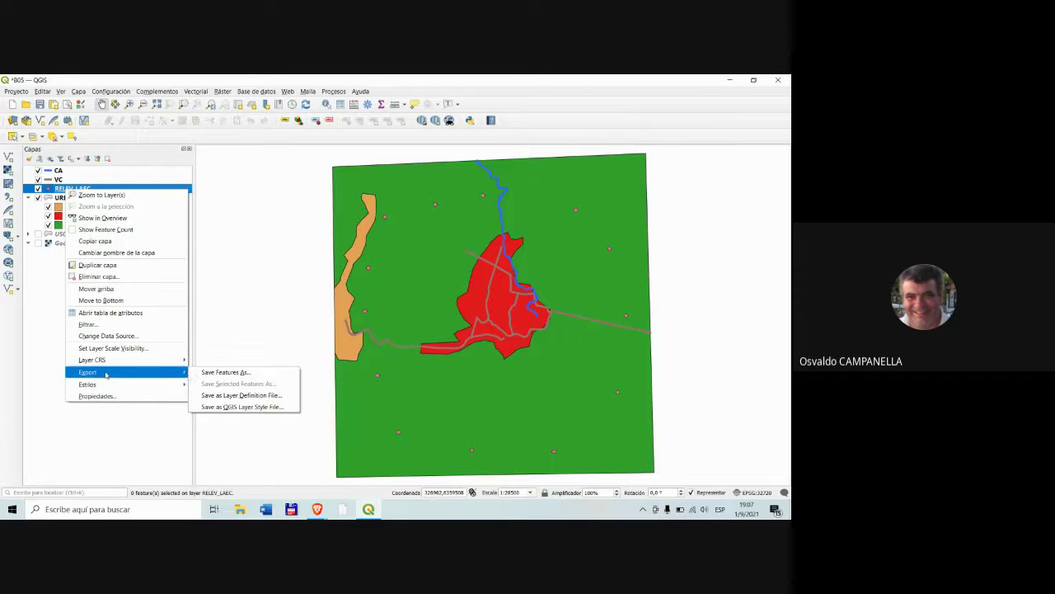
{"action": "left_click", "coordinate": [224, 373]}
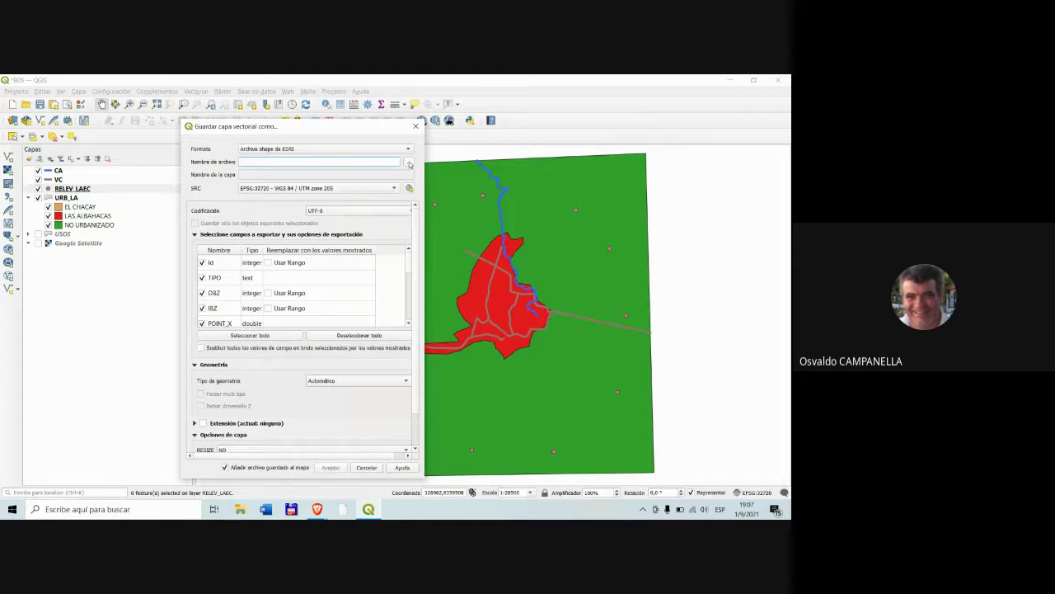
- Browse to the ITAE > B05 > B05 dai > UTM20S folder for the output and name the shapefile RELEV_LAEC
{"action": "left_click", "coordinate": [408, 162]}
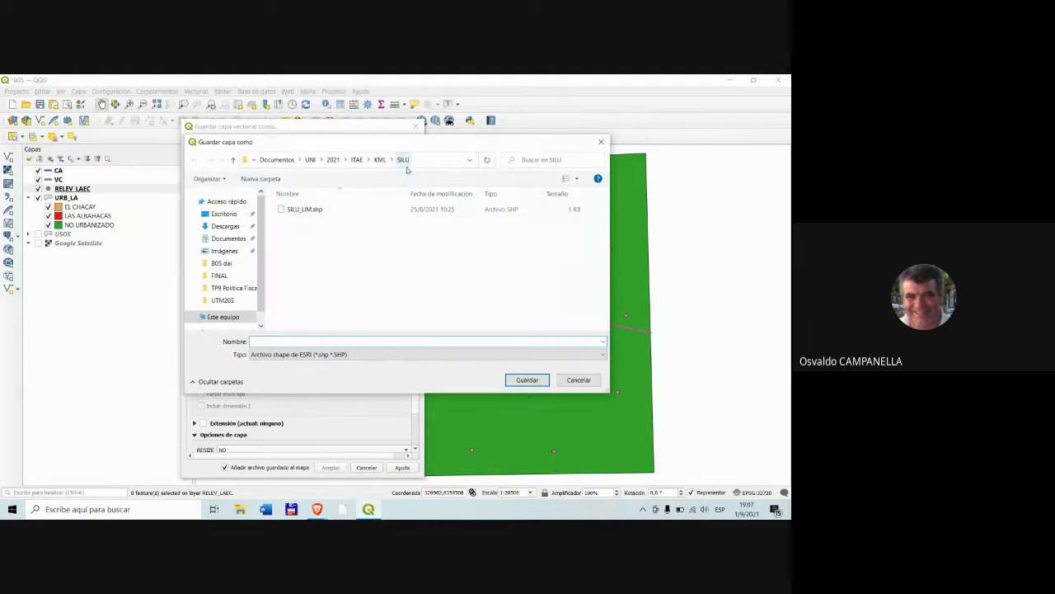
{"action": "left_click", "coordinate": [356, 159]}
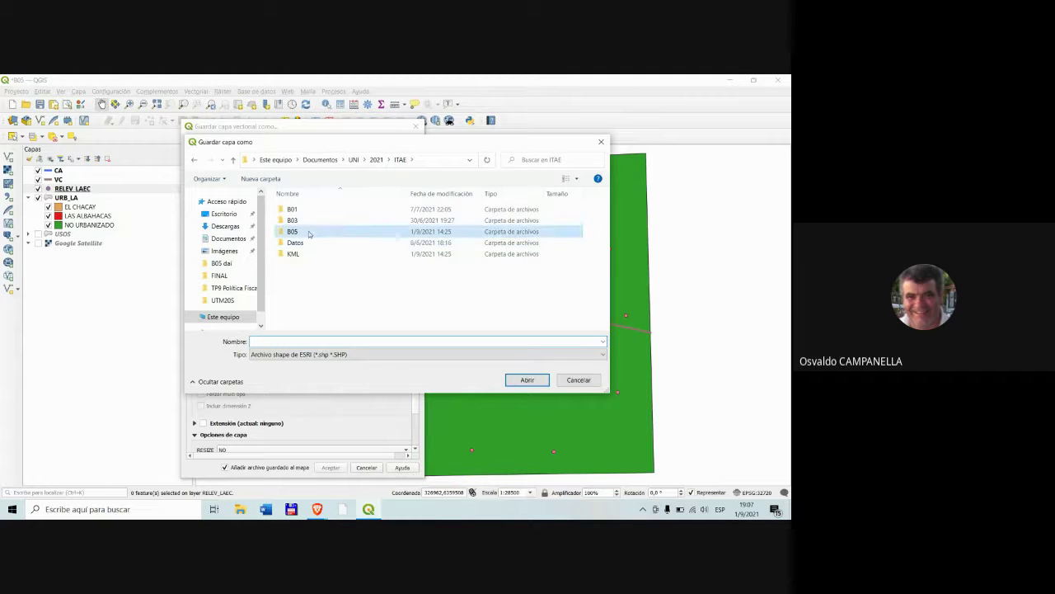
{"action": "double_click", "coordinate": [309, 232]}
{"action": "double_click", "coordinate": [308, 212]}
{"action": "left_click", "coordinate": [307, 220]}
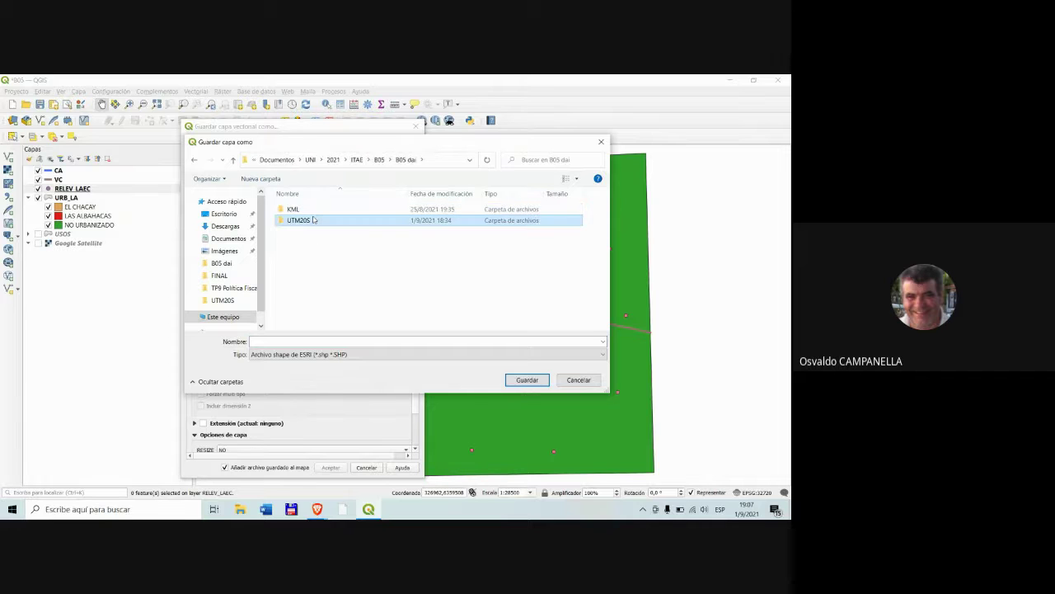
{"action": "double_click", "coordinate": [307, 220]}
{"action": "left_click", "coordinate": [305, 339]}
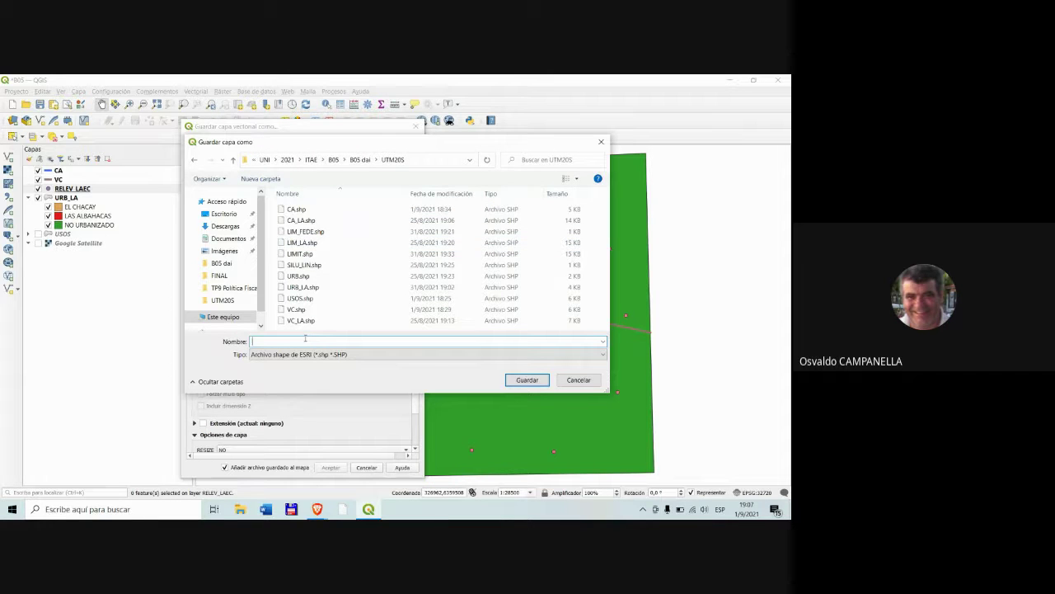
{"action": "key", "text": "Caps_Lock"}
{"action": "type", "text": "R"}
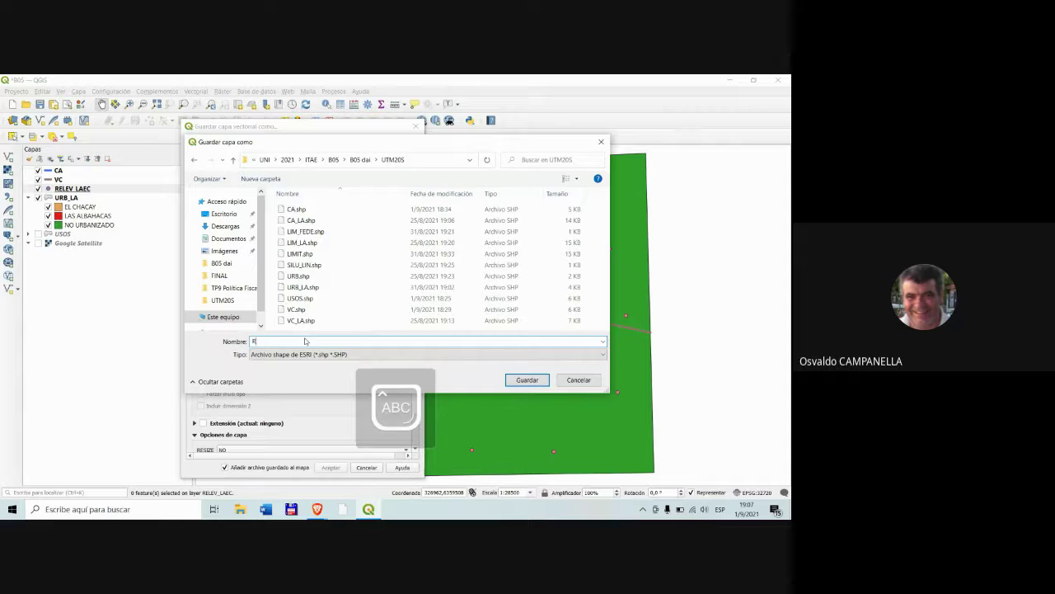
{"action": "type", "text": "ELEV"}
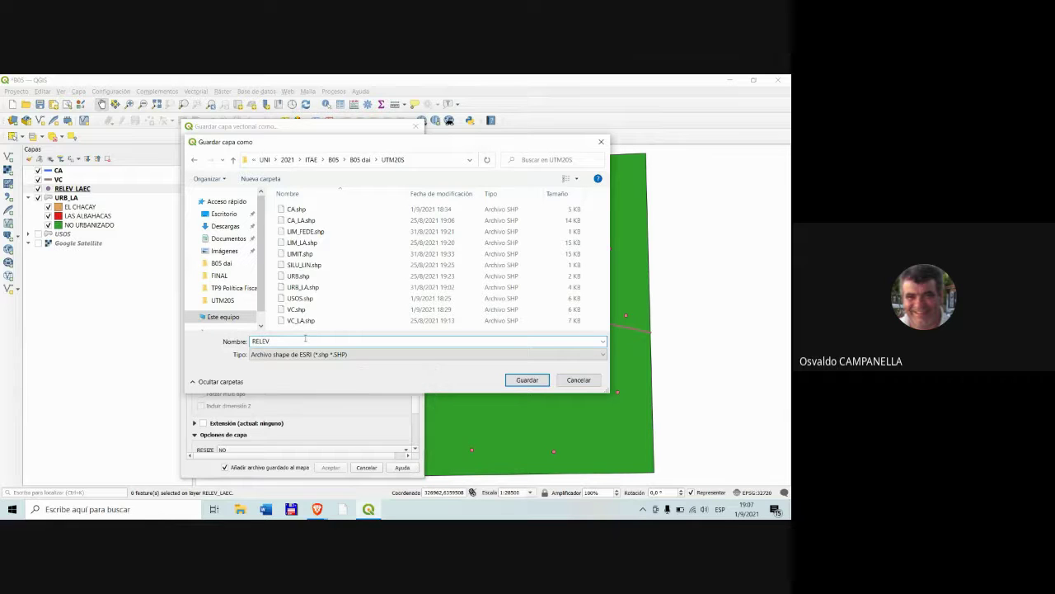
{"action": "type", "text": "_LAEC"}
- Switch to File Explorer, open the folder containing RELEV_LAEC.xls, and examine the shapefile components in its UTM20S subfolder
{"action": "left_click", "coordinate": [241, 509]}
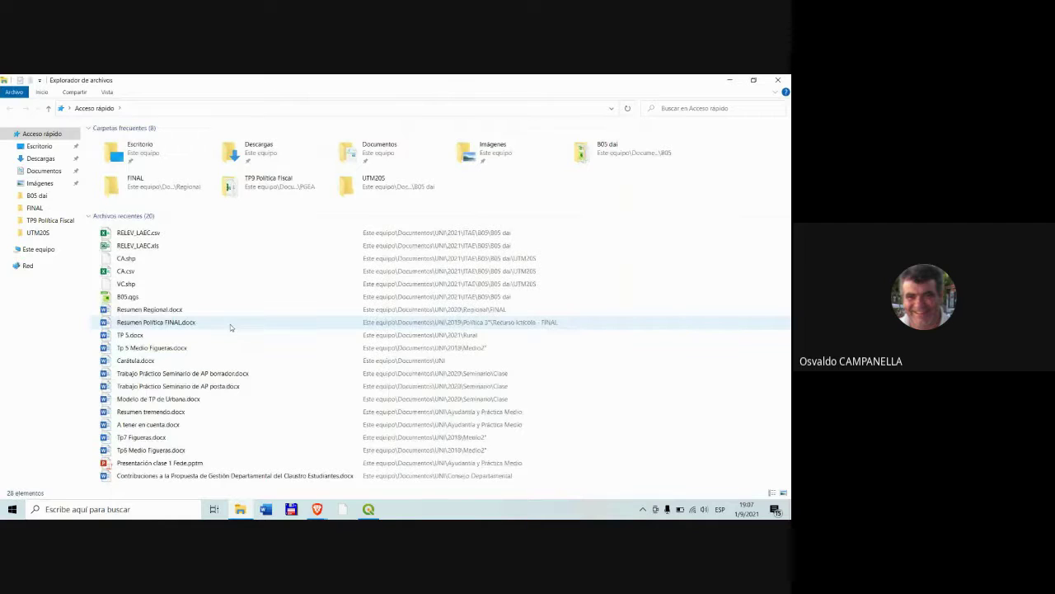
{"action": "double_click", "coordinate": [163, 246]}
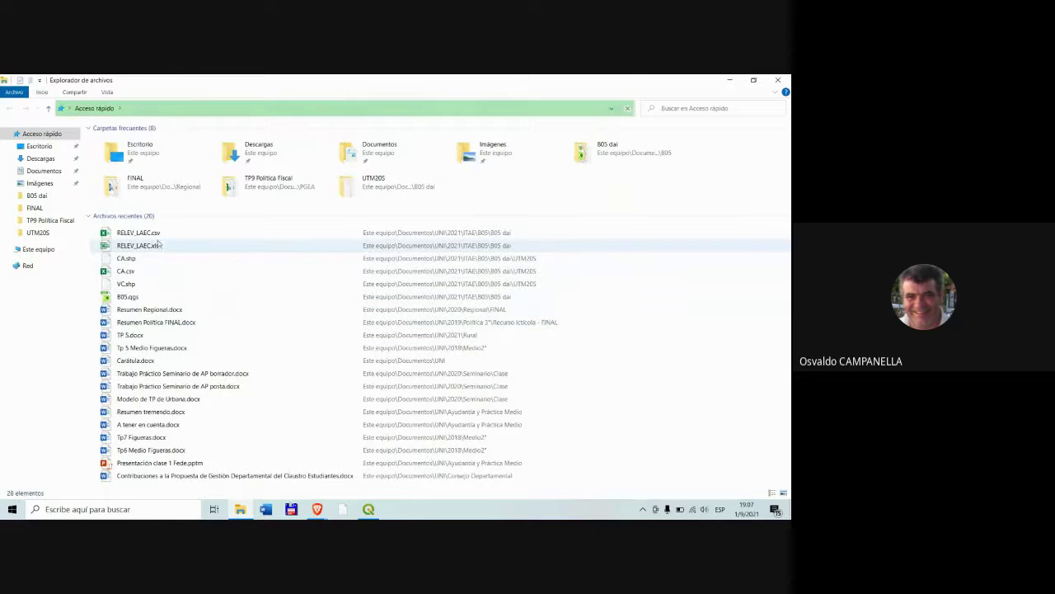
{"action": "right_click", "coordinate": [151, 246]}
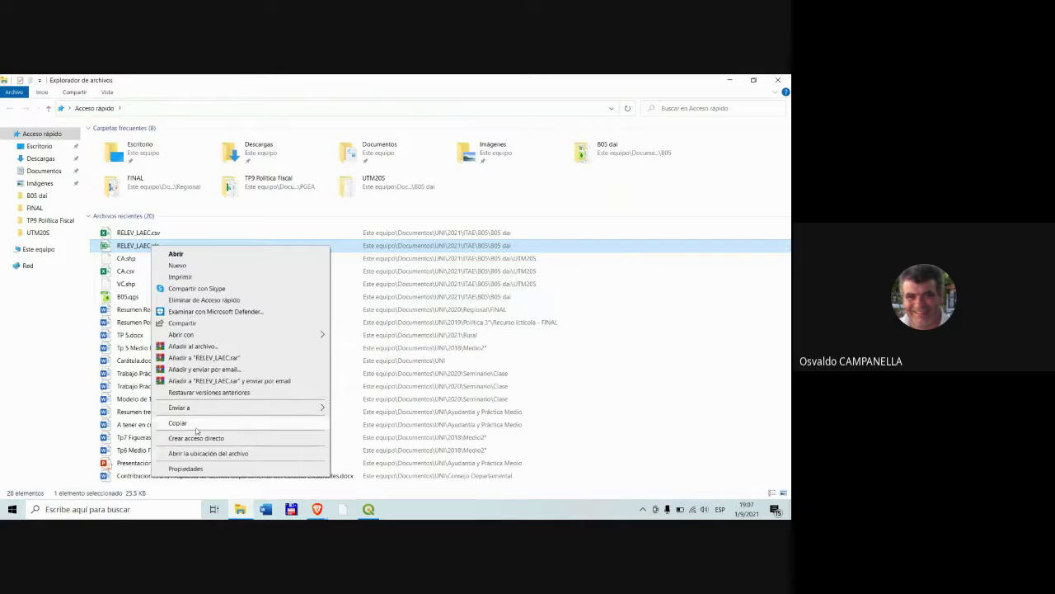
{"action": "left_click", "coordinate": [207, 452]}
{"action": "left_click", "coordinate": [212, 281]}
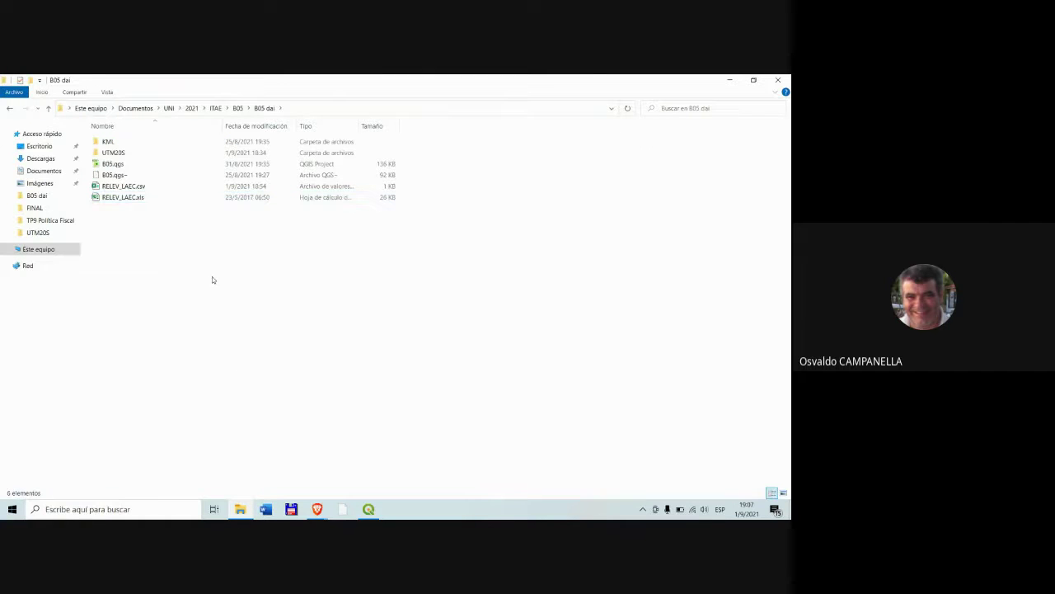
{"action": "double_click", "coordinate": [128, 154]}
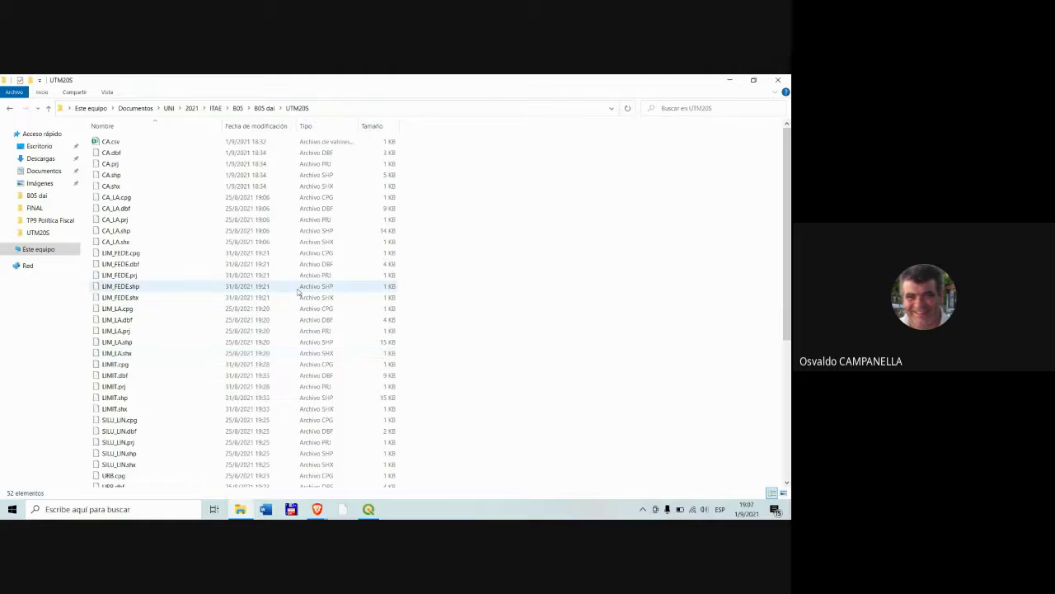
{"action": "scroll", "coordinate": [298, 291], "scroll_direction": "down", "scroll_amount": 7}
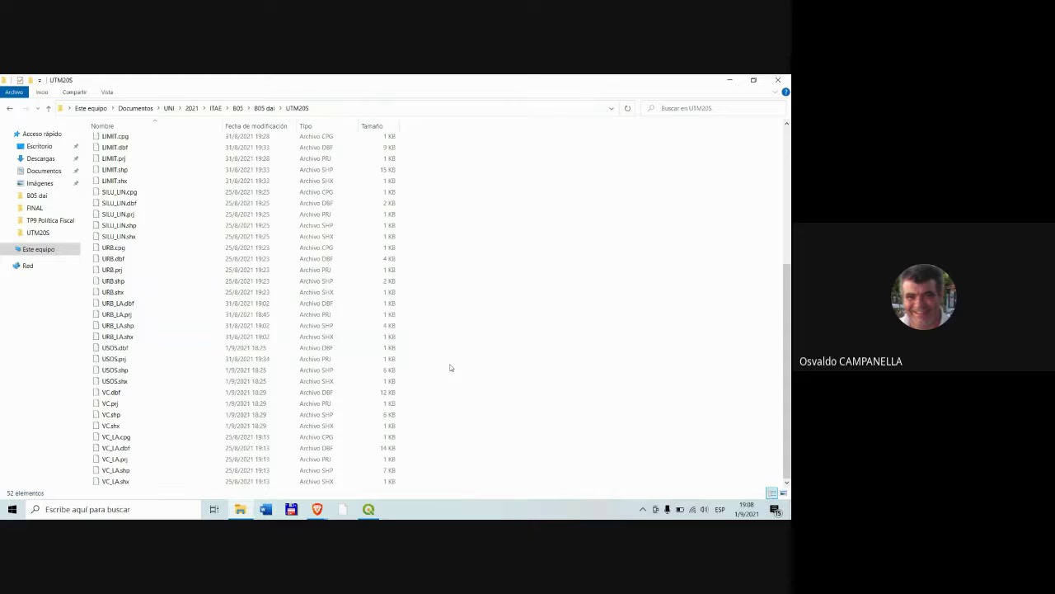
{"action": "scroll", "coordinate": [451, 367], "scroll_direction": "up", "scroll_amount": 6}
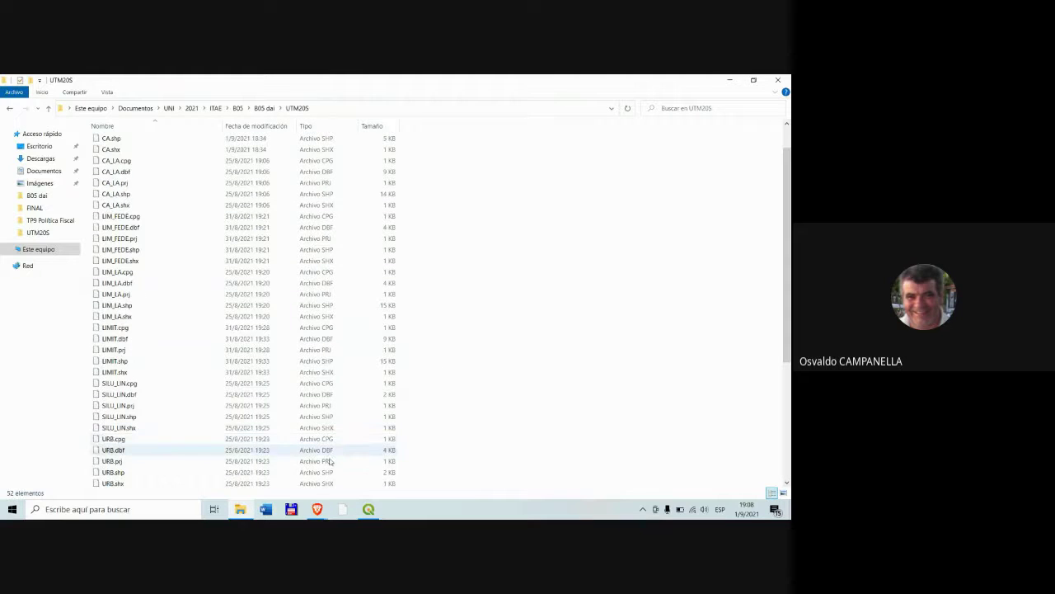
- Return to QGIS and accept RELEV_LAEC in the UTM20S folder as the output shapefile
{"action": "left_click", "coordinate": [368, 509]}
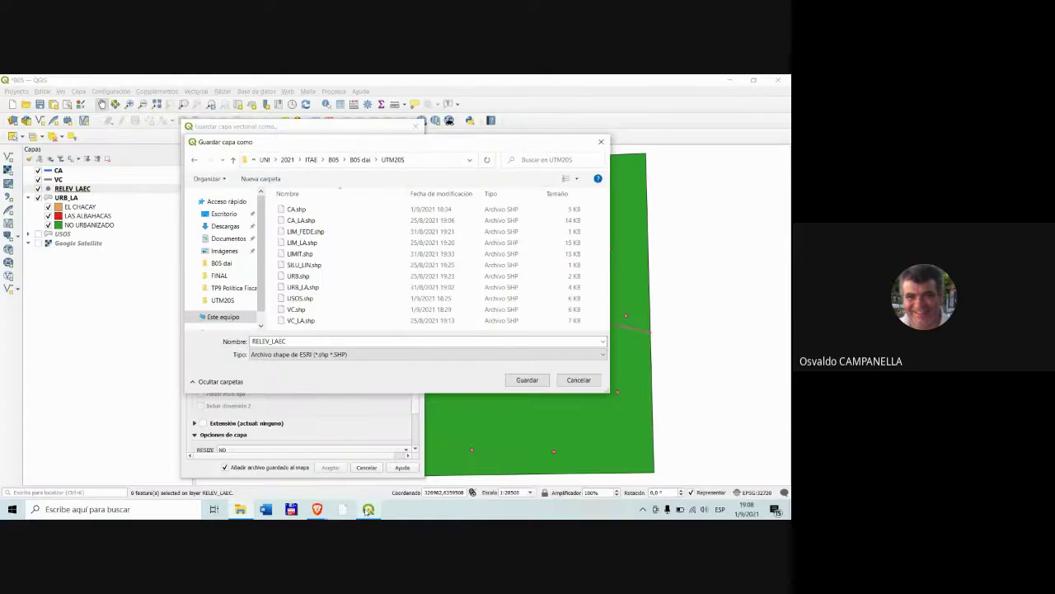
{"action": "left_click", "coordinate": [527, 380]}
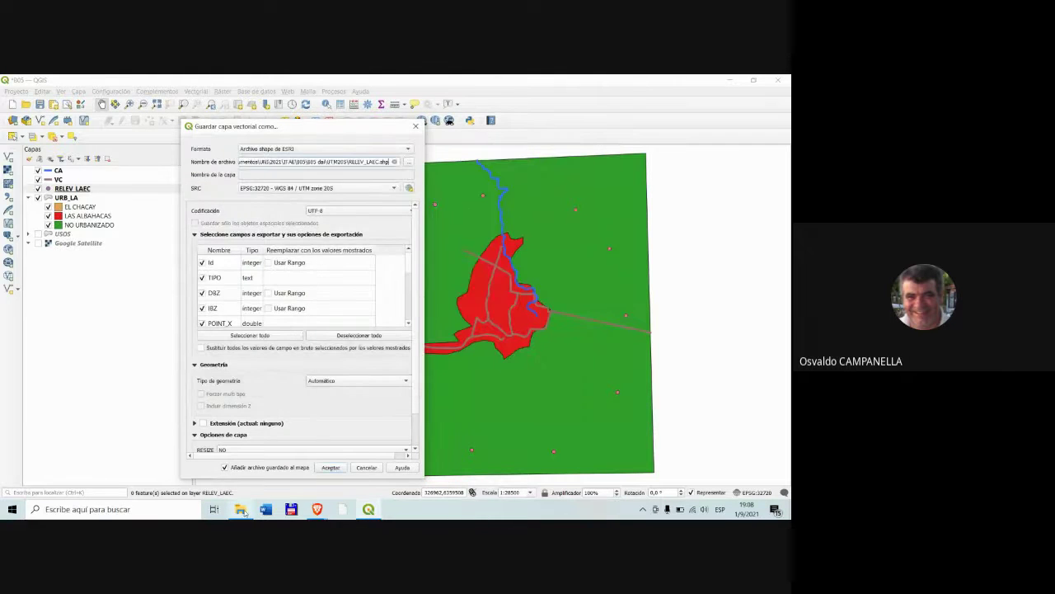
- Switch back to File Explorer and check the UTM20S folder's file list for RELEV_LAEC files
{"action": "left_click", "coordinate": [240, 508]}
{"action": "scroll", "coordinate": [276, 296], "scroll_direction": "down", "scroll_amount": 6}
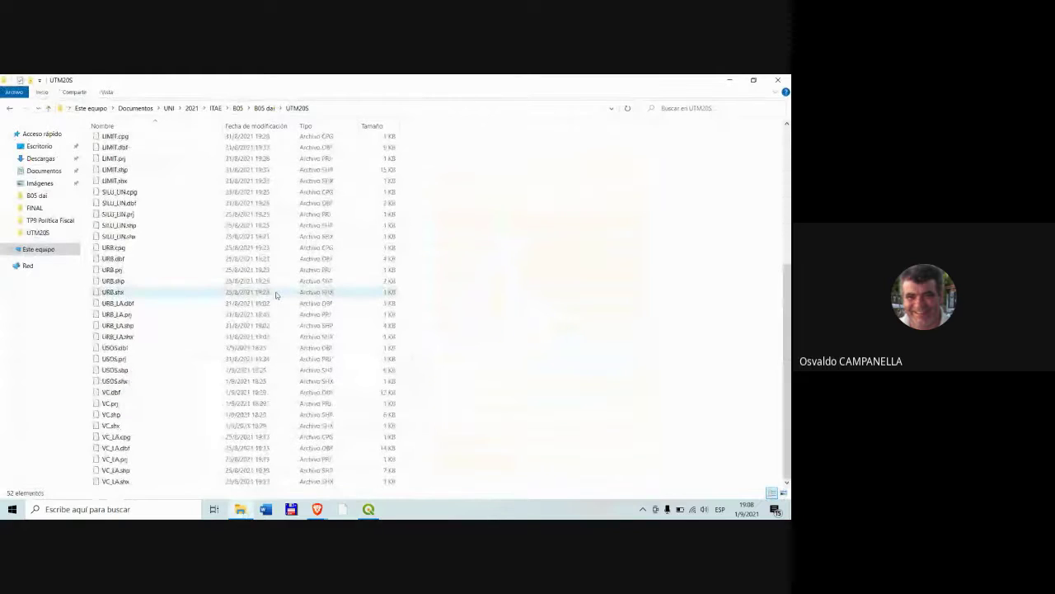
{"action": "scroll", "coordinate": [268, 247], "scroll_direction": "up", "scroll_amount": 6}
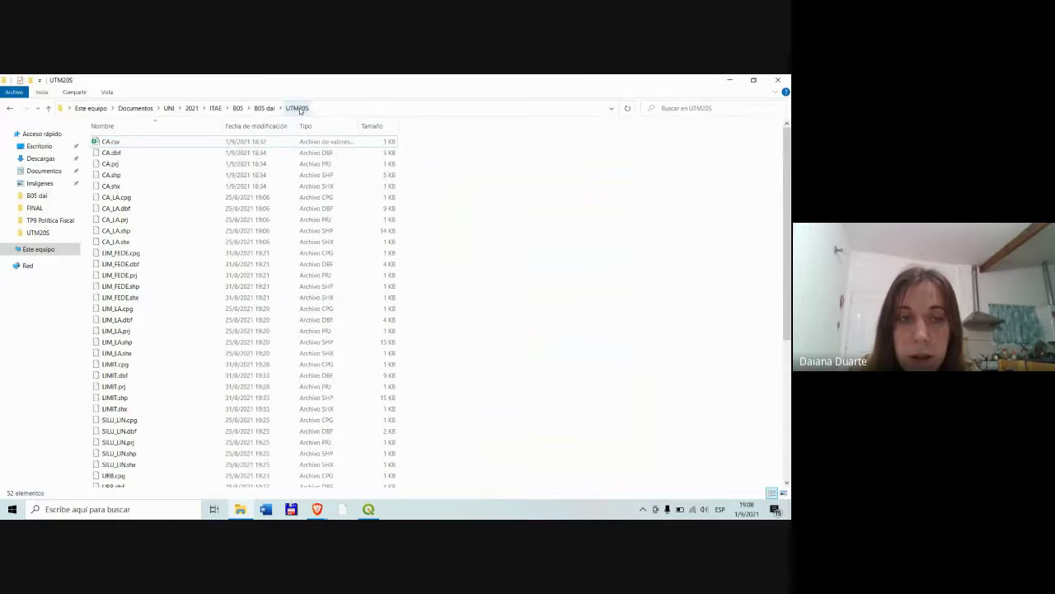
- Look through the UTM20S folder and its parent folder B05 dai for the RELEV_LAEC shapefile components
{"action": "scroll", "coordinate": [302, 218], "scroll_direction": "down", "scroll_amount": 6}
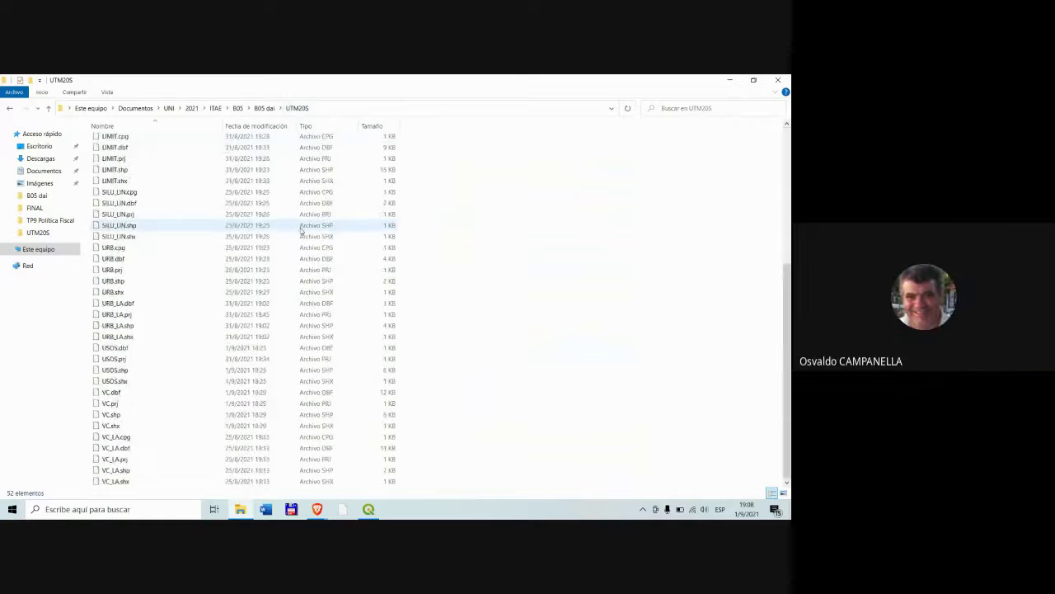
{"action": "scroll", "coordinate": [302, 231], "scroll_direction": "up", "scroll_amount": 7}
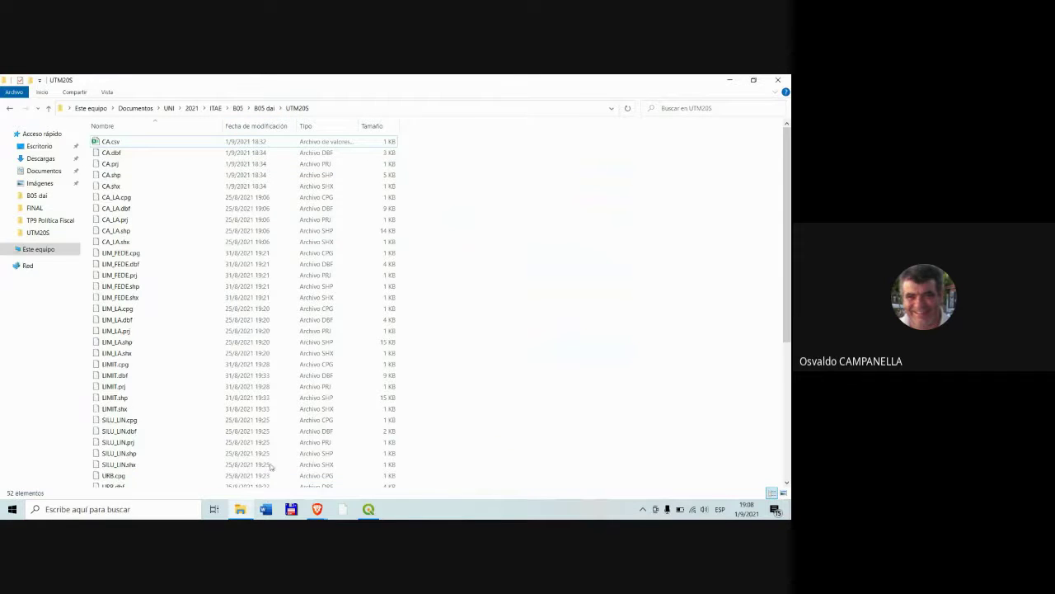
{"action": "left_click", "coordinate": [264, 108]}
{"action": "key", "text": "Return"}
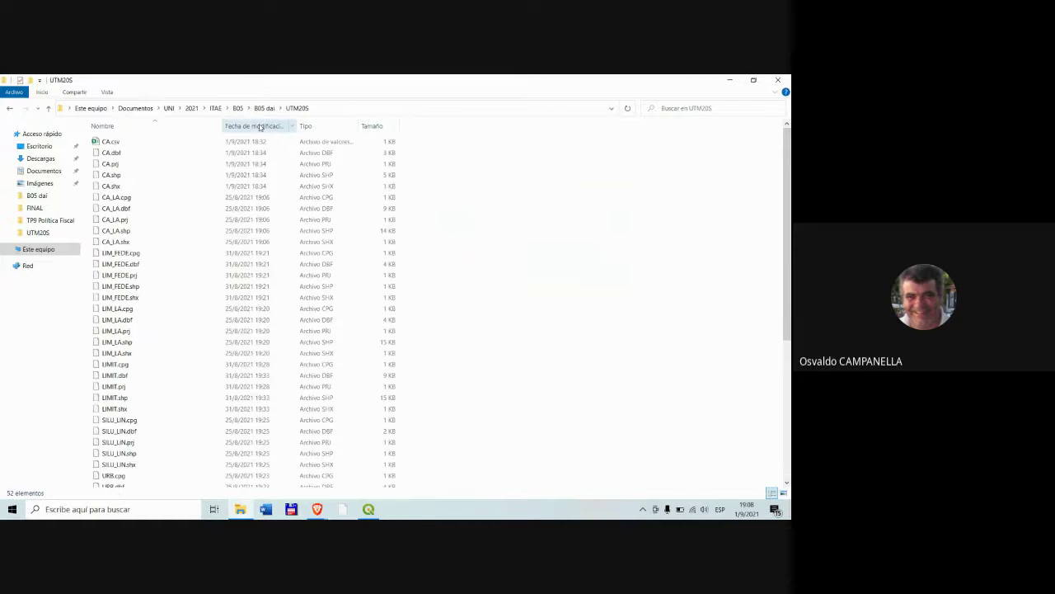
{"action": "scroll", "coordinate": [264, 206], "scroll_direction": "down", "scroll_amount": 6}
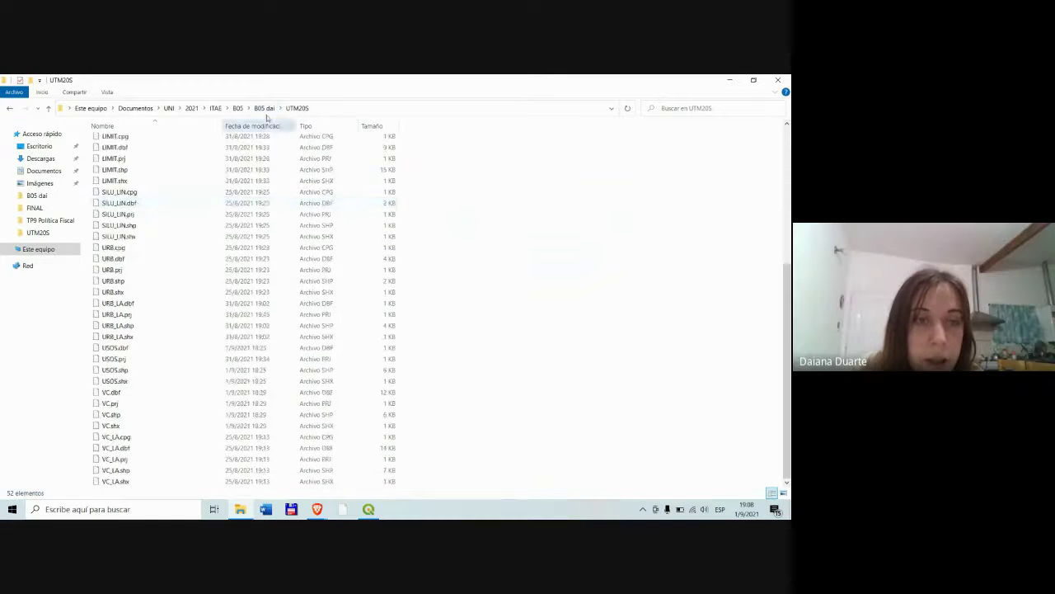
{"action": "left_click", "coordinate": [264, 108]}
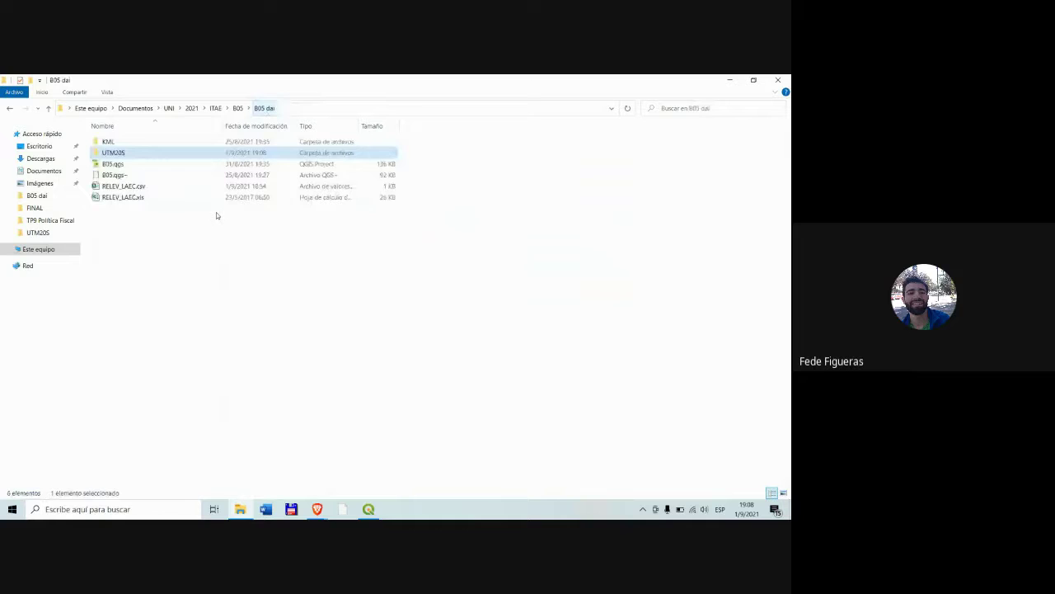
{"action": "left_click", "coordinate": [145, 222]}
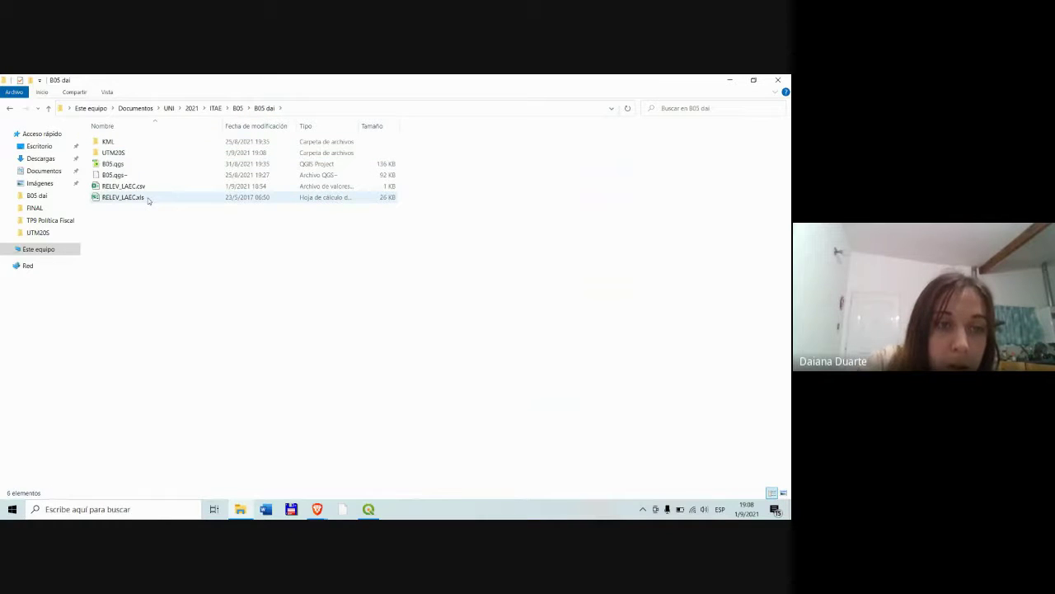
- Reopen the UTM20S folder inside B05 dai and examine its full file list for the exported RELEV_LAEC shapefile
{"action": "double_click", "coordinate": [149, 156]}
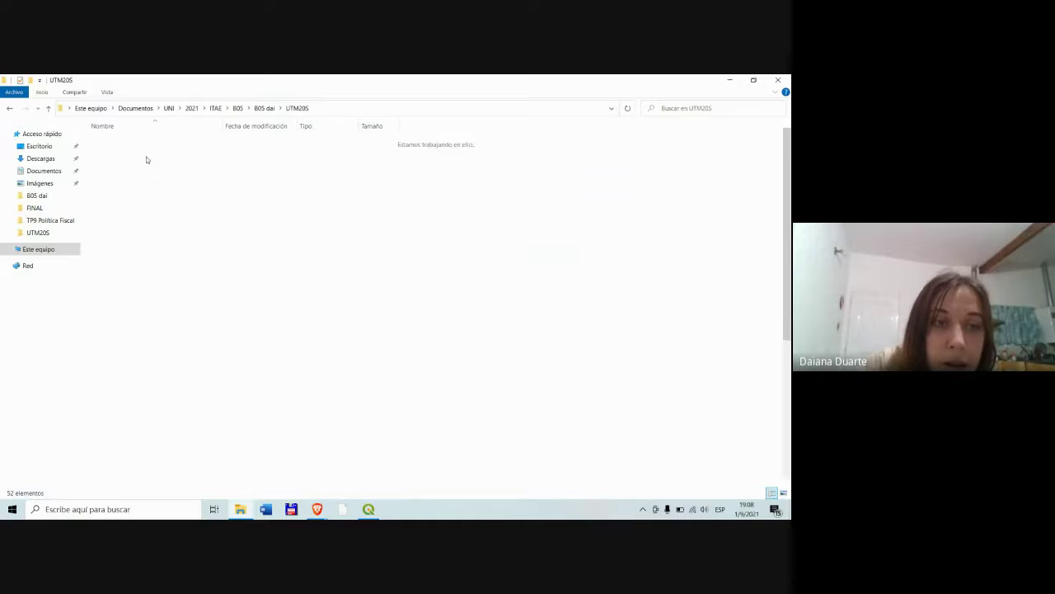
{"action": "scroll", "coordinate": [242, 221], "scroll_direction": "down", "scroll_amount": 4}
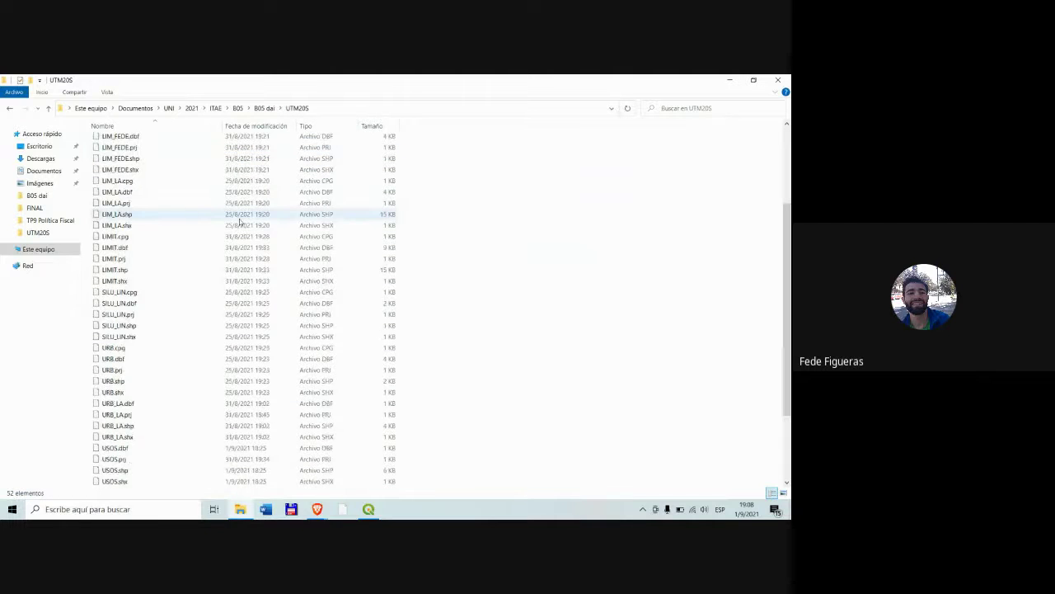
{"action": "right_click", "coordinate": [579, 259]}
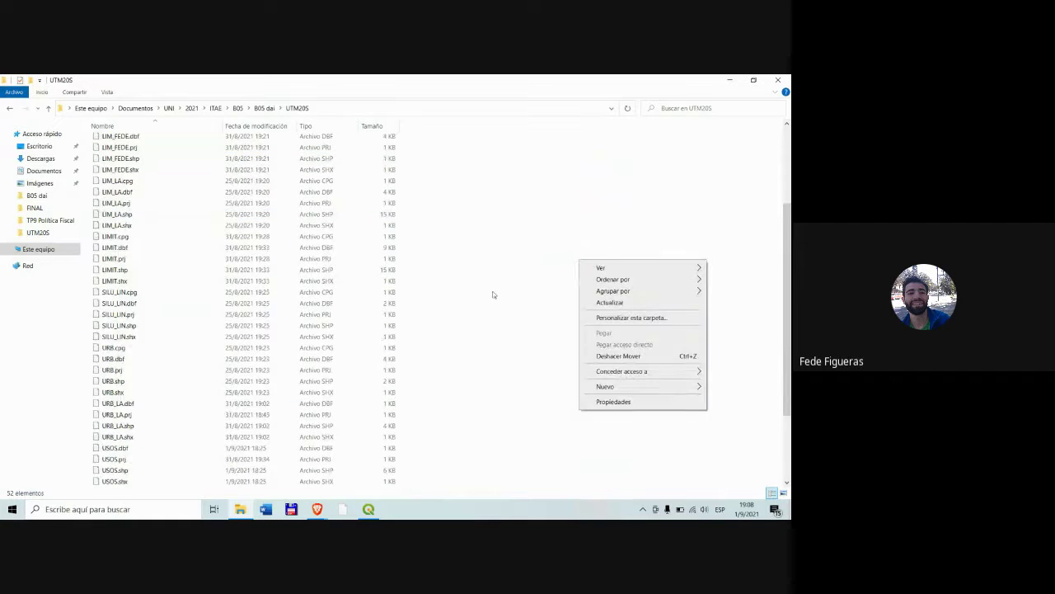
{"action": "left_click", "coordinate": [505, 263]}
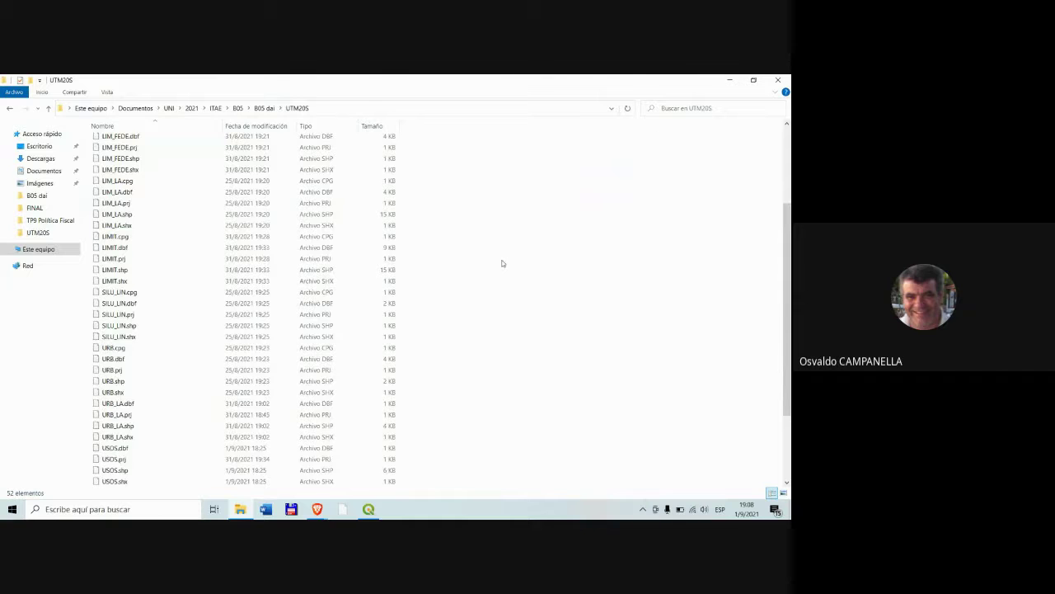
{"action": "scroll", "coordinate": [462, 263], "scroll_direction": "down", "scroll_amount": 1}
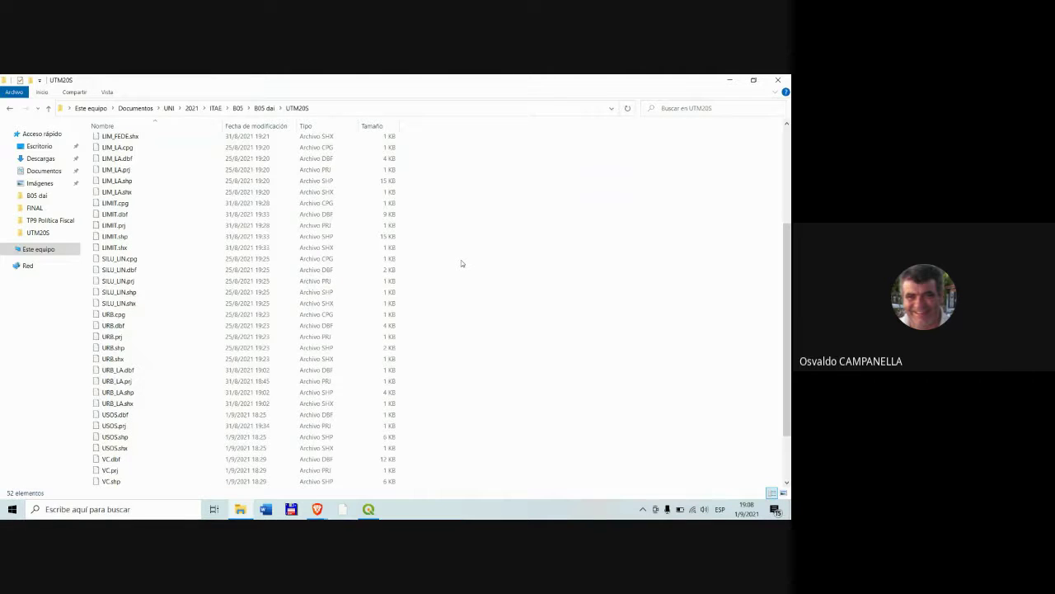
{"action": "scroll", "coordinate": [461, 263], "scroll_direction": "up", "scroll_amount": 3}
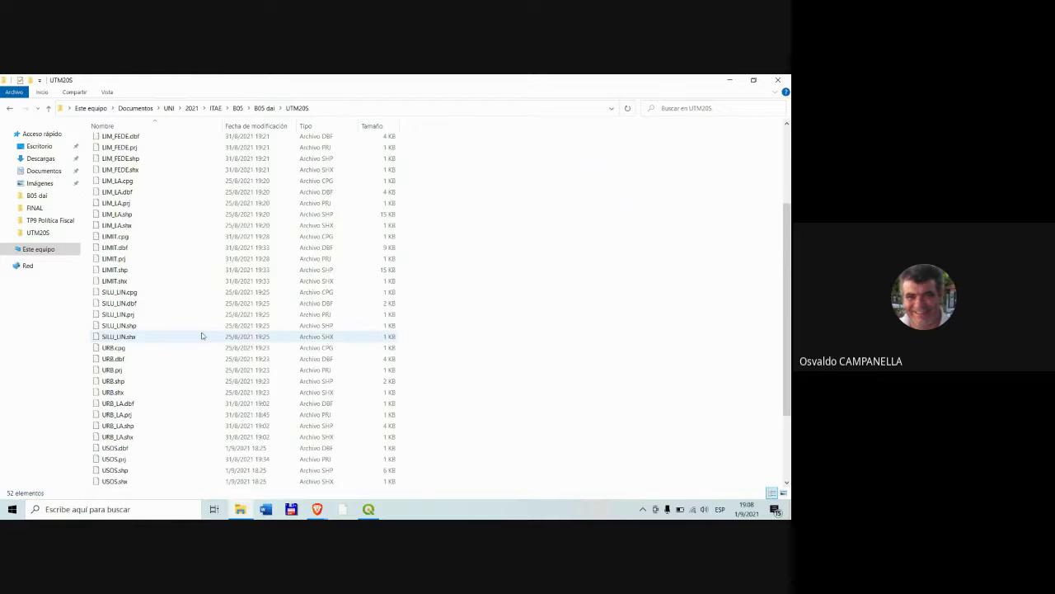
{"action": "scroll", "coordinate": [202, 333], "scroll_direction": "up", "scroll_amount": 2}
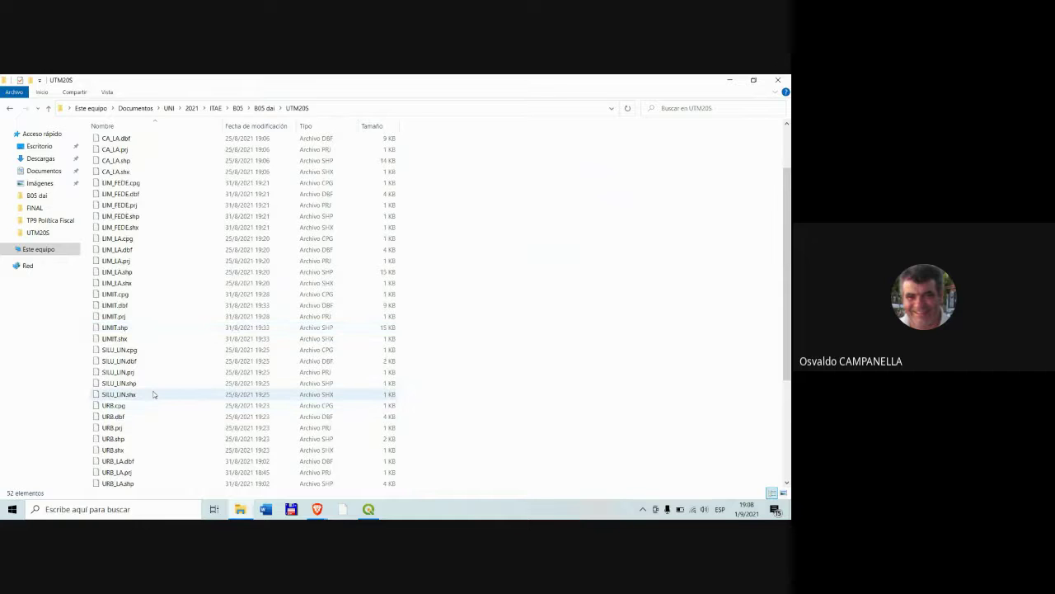
{"action": "scroll", "coordinate": [154, 389], "scroll_direction": "up", "scroll_amount": 2}
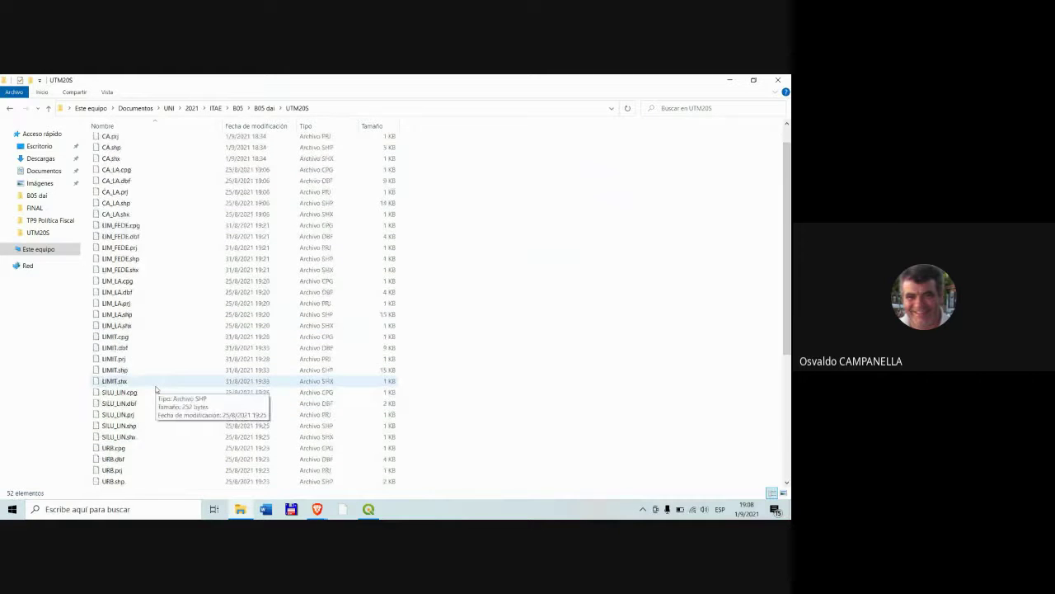
{"action": "scroll", "coordinate": [155, 388], "scroll_direction": "down", "scroll_amount": 6}
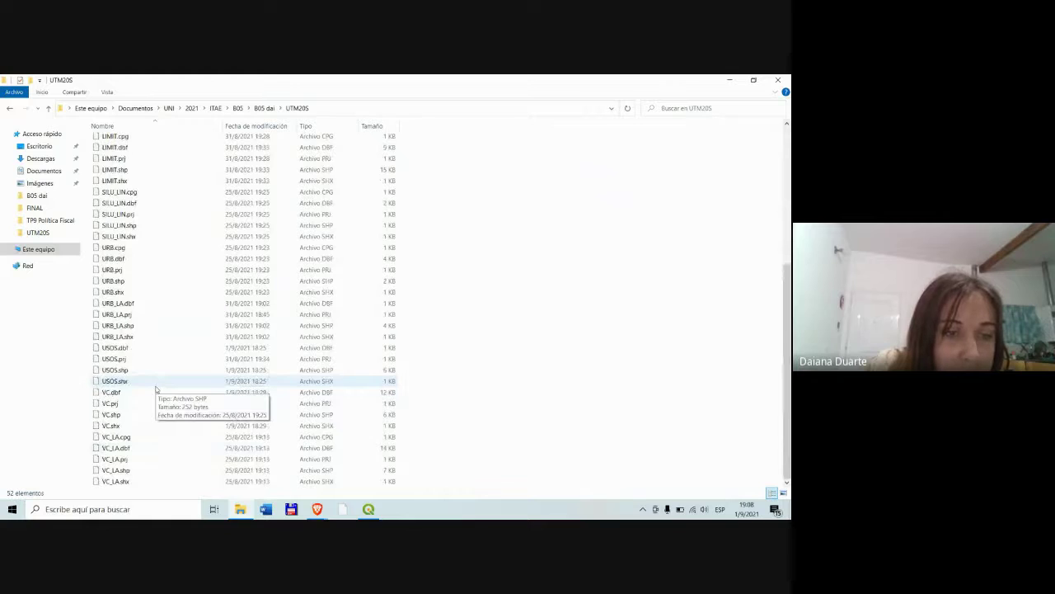
{"action": "mouse_move", "coordinate": [366, 513]}
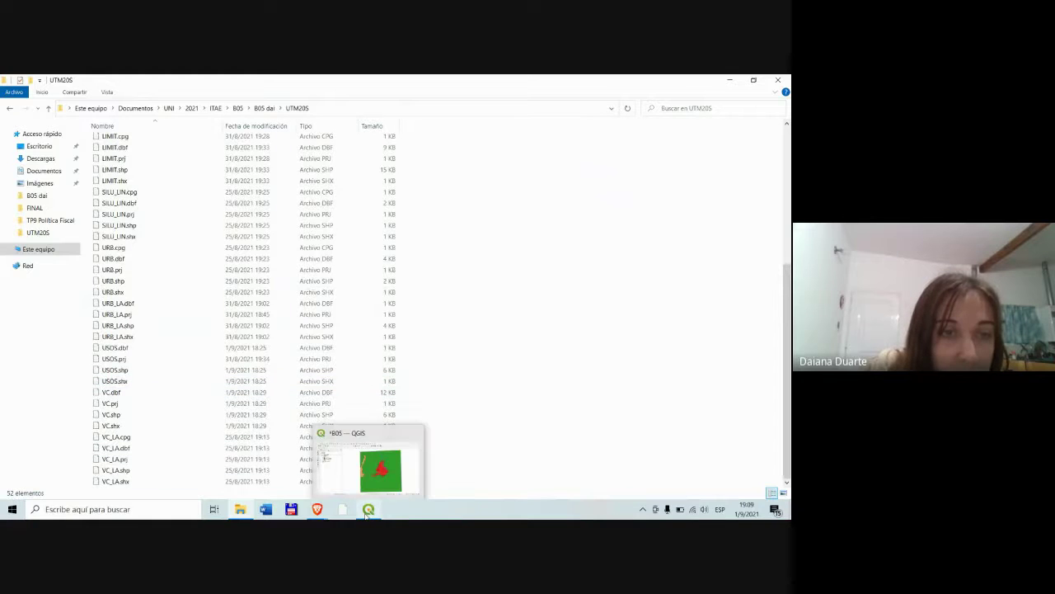
{"action": "scroll", "coordinate": [307, 253], "scroll_direction": "up", "scroll_amount": 2}
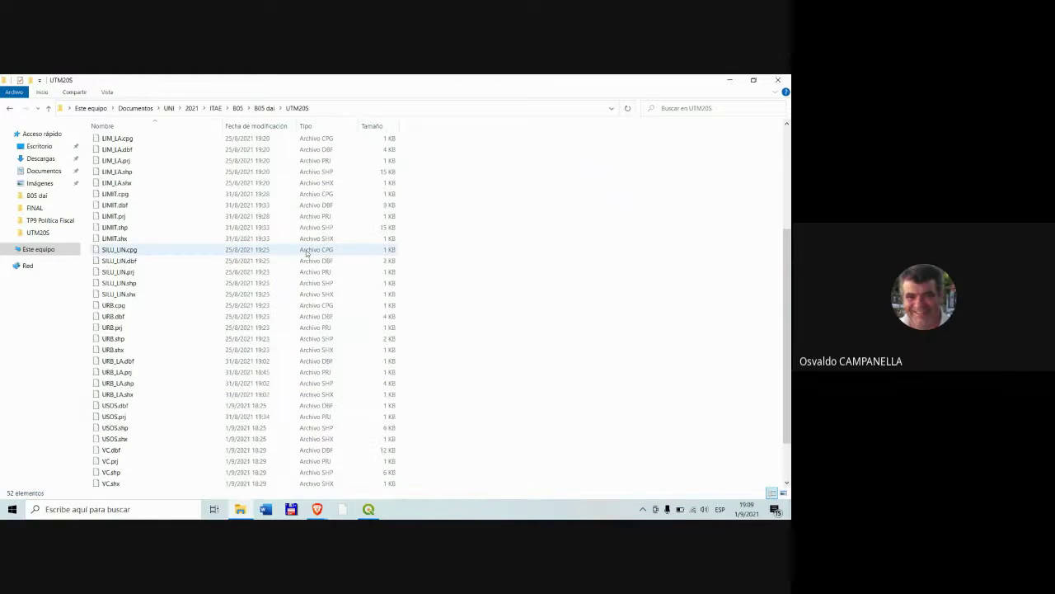
{"action": "scroll", "coordinate": [307, 254], "scroll_direction": "up", "scroll_amount": 5}
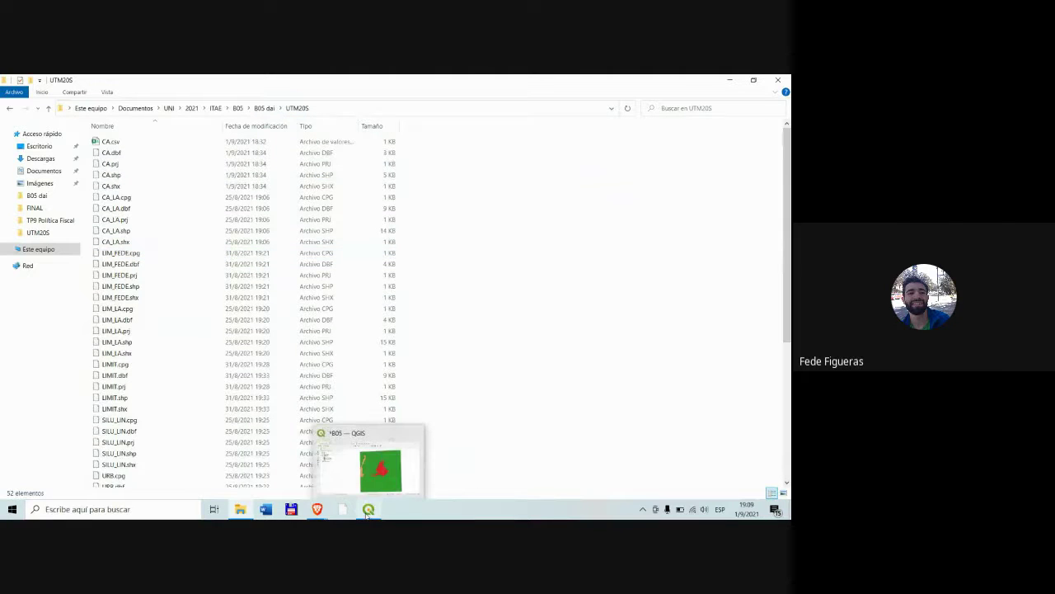
- Switch to QGIS and run the export of the RELEV_LAEC layer as an ESRI shapefile in EPSG:32720, adding it to the map
{"action": "left_click", "coordinate": [368, 511]}
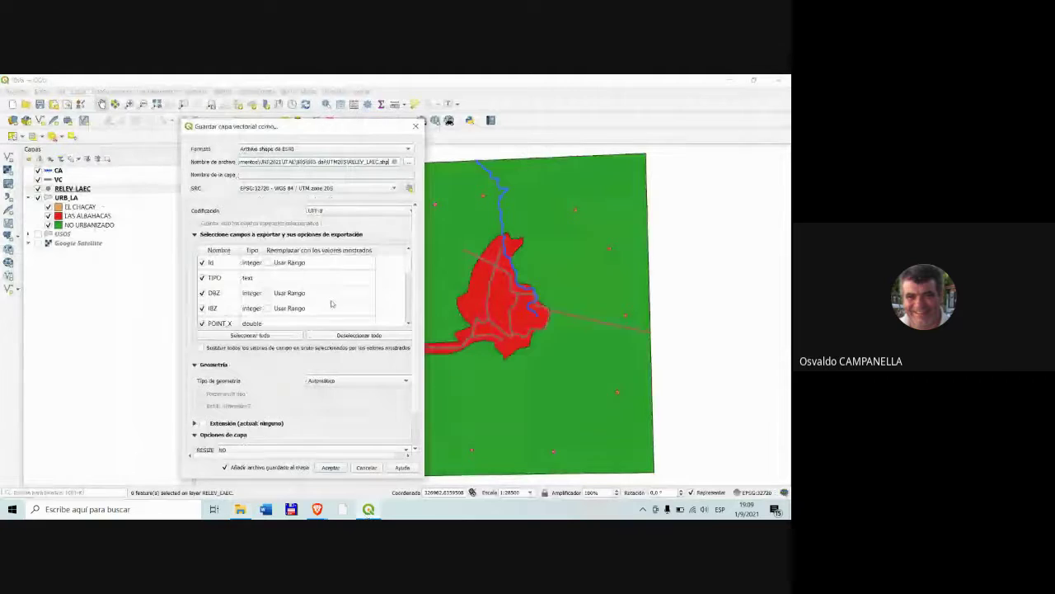
{"action": "left_click", "coordinate": [331, 468]}
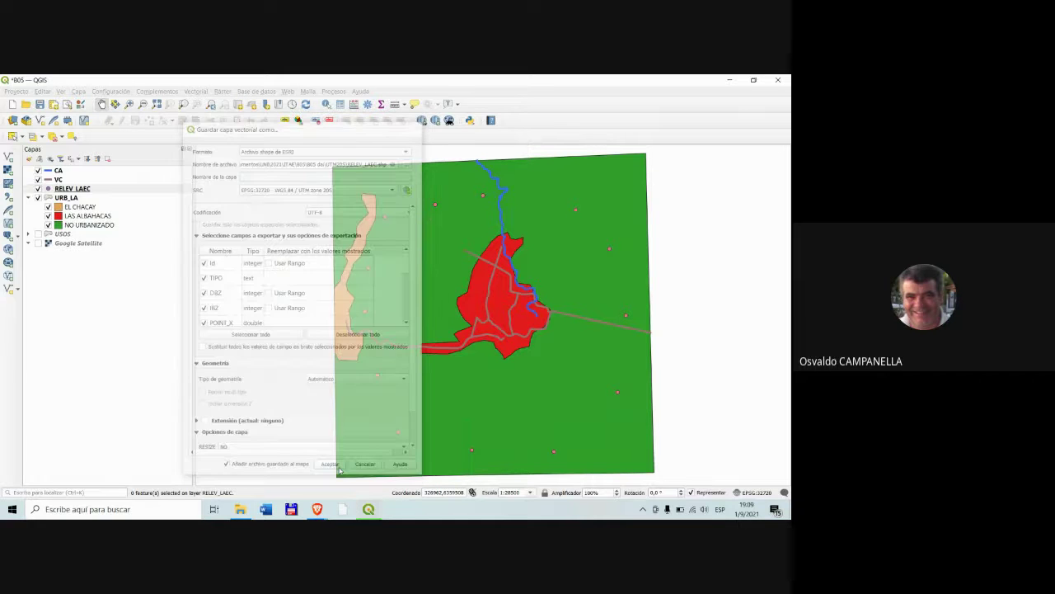
- Switch to File Explorer, check the RELEV_LAEC shapefile components in the UTM20S folder, and close the window
{"action": "left_click", "coordinate": [241, 509]}
{"action": "scroll", "coordinate": [231, 292], "scroll_direction": "down", "scroll_amount": 10}
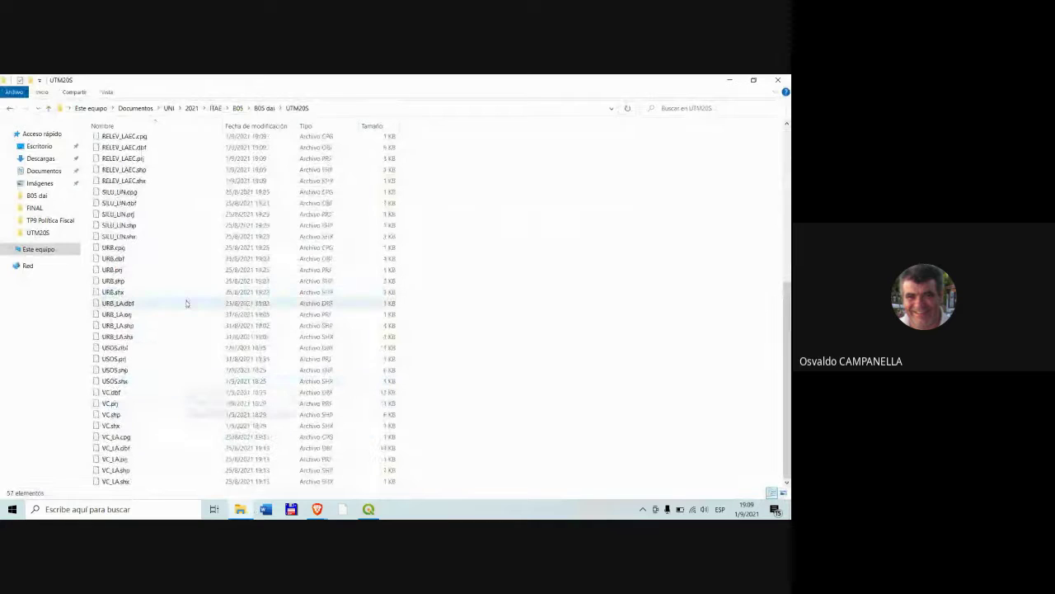
{"action": "scroll", "coordinate": [169, 192], "scroll_direction": "up", "scroll_amount": 2}
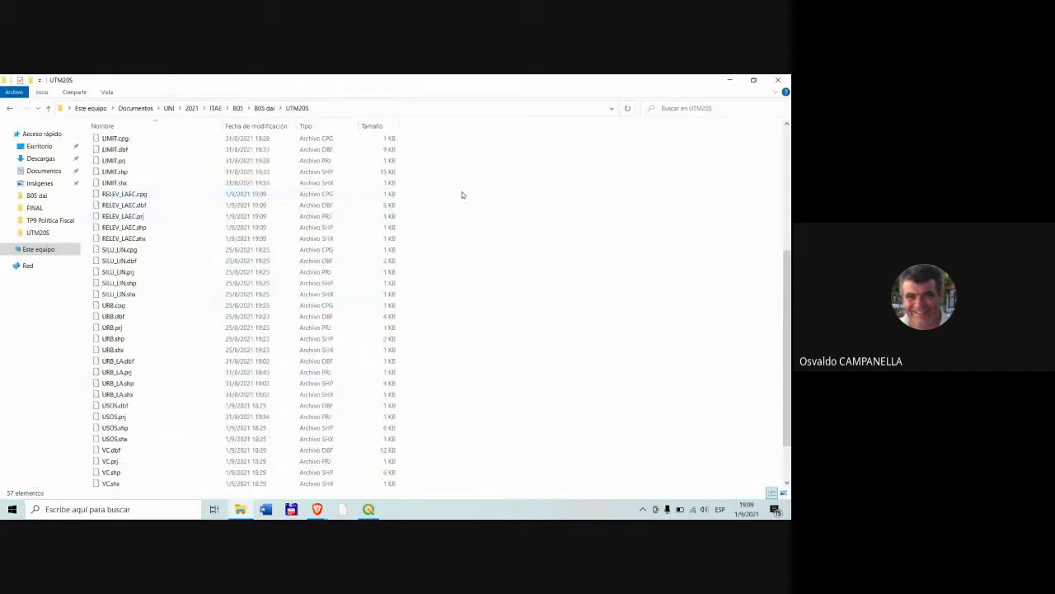
{"action": "left_click_drag", "start_coordinate": [461, 191], "coordinate": [331, 240]}
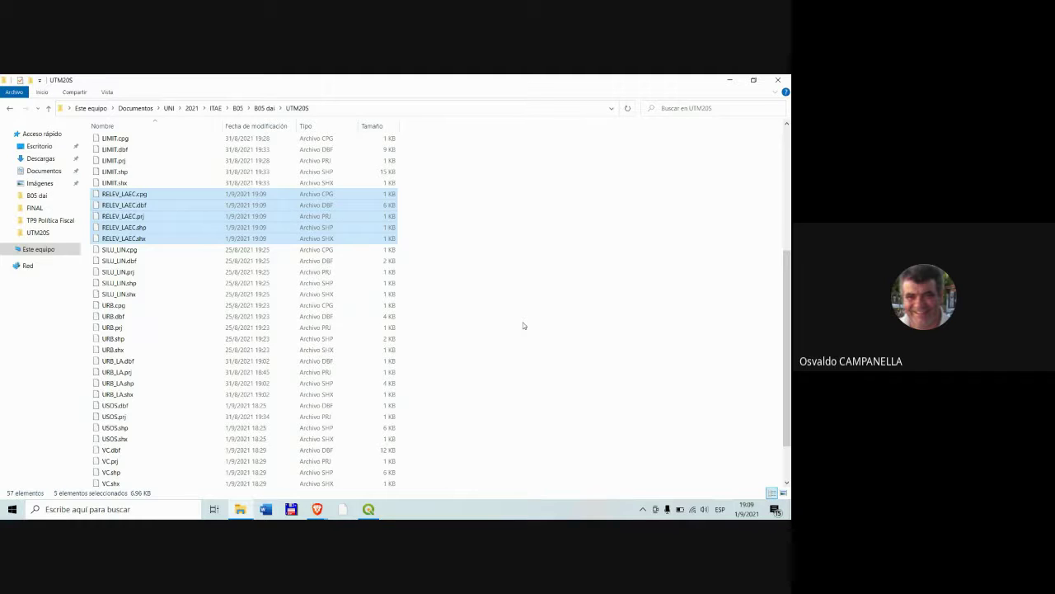
{"action": "left_click", "coordinate": [523, 326]}
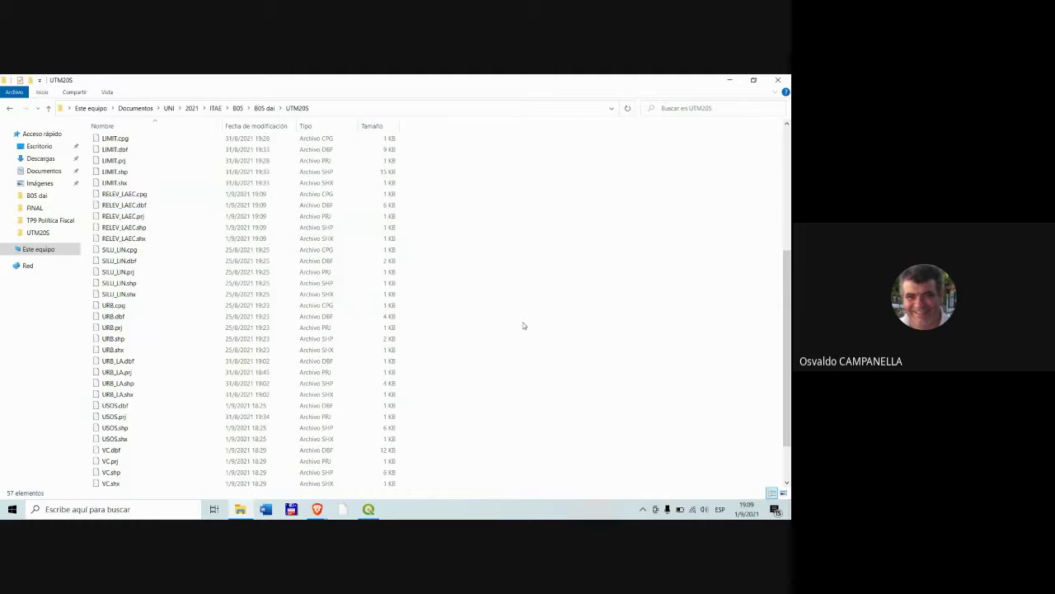
{"action": "left_click", "coordinate": [778, 79]}
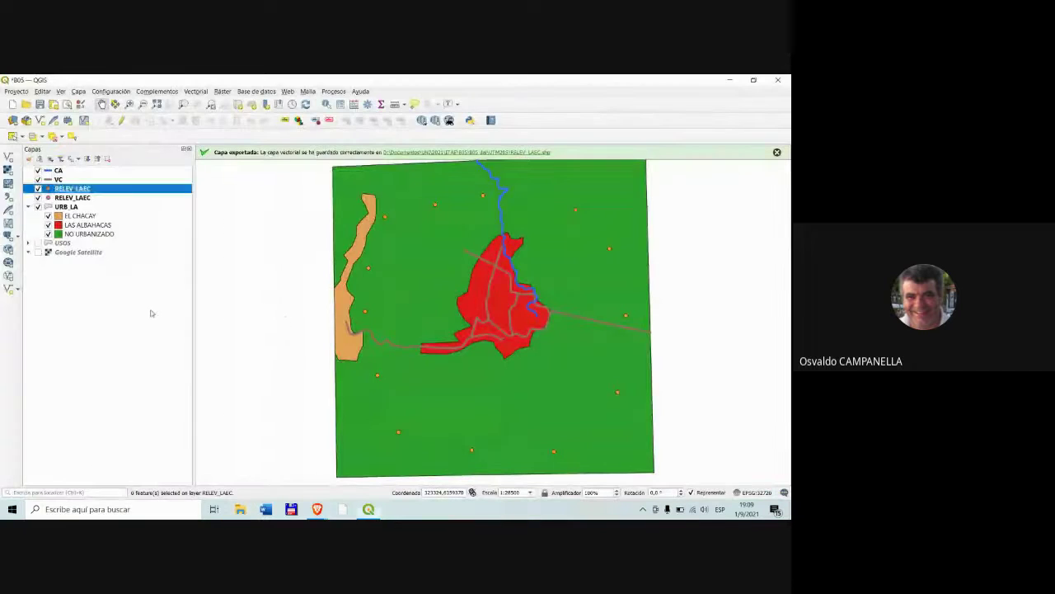
- Remove the CSV-based RELEV_LAEC layer from the project, keeping the exported shapefile layer
{"action": "left_click", "coordinate": [74, 198]}
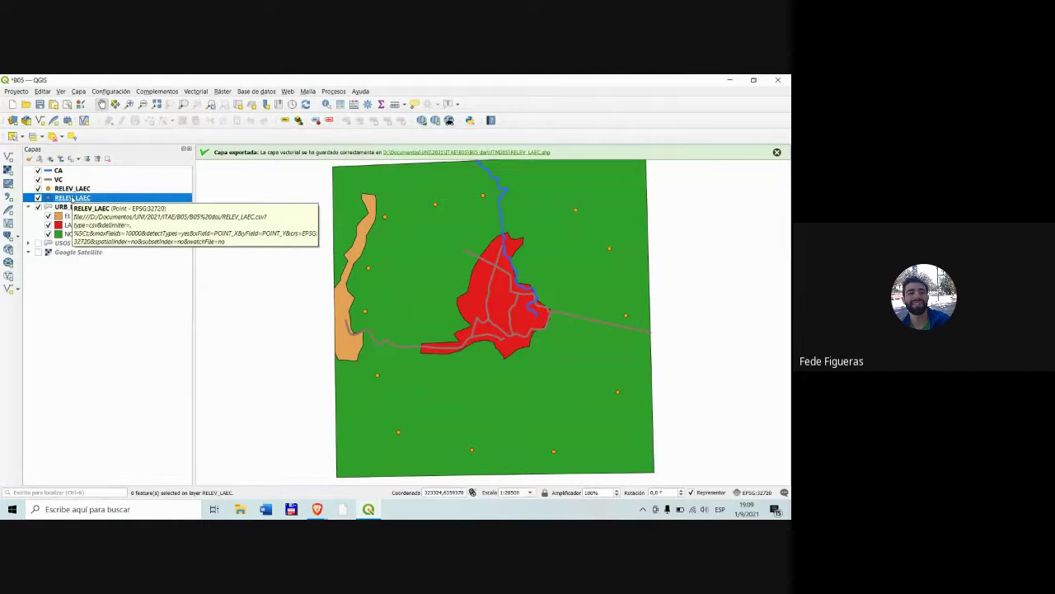
{"action": "right_click", "coordinate": [66, 201]}
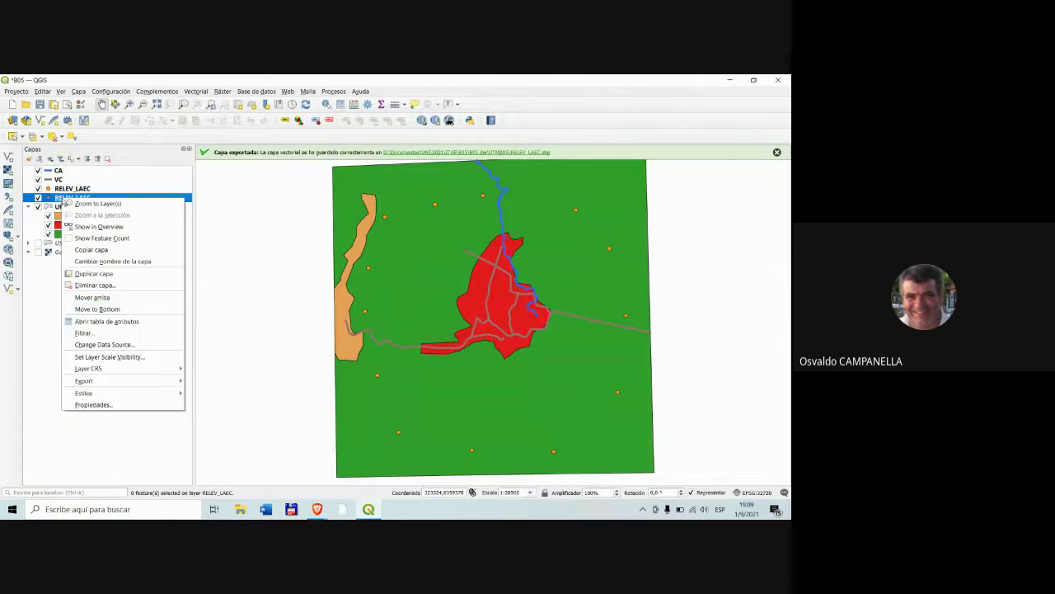
{"action": "left_click", "coordinate": [95, 285]}
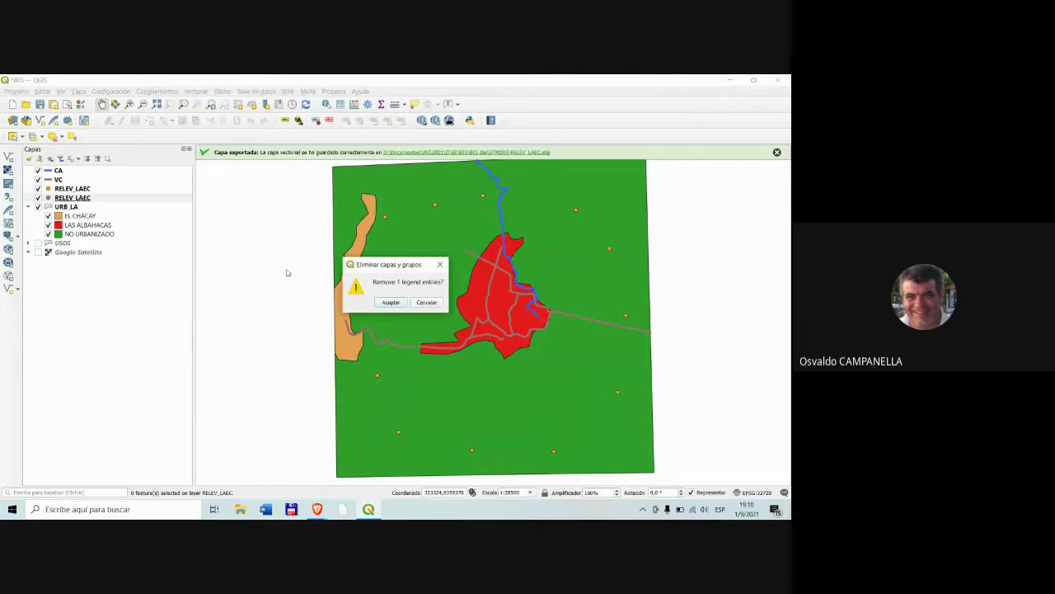
{"action": "left_click", "coordinate": [390, 302]}
- Open the attribute table of the RELEV_LAEC shapefile layer and examine its columns through to PORCNALQ
{"action": "left_click", "coordinate": [94, 190]}
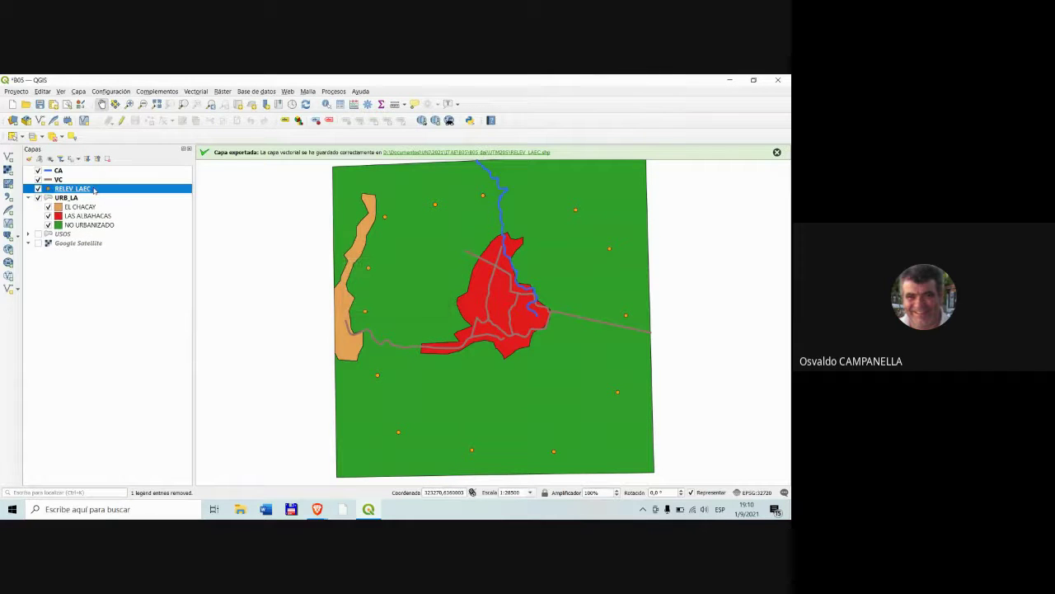
{"action": "right_click", "coordinate": [94, 190]}
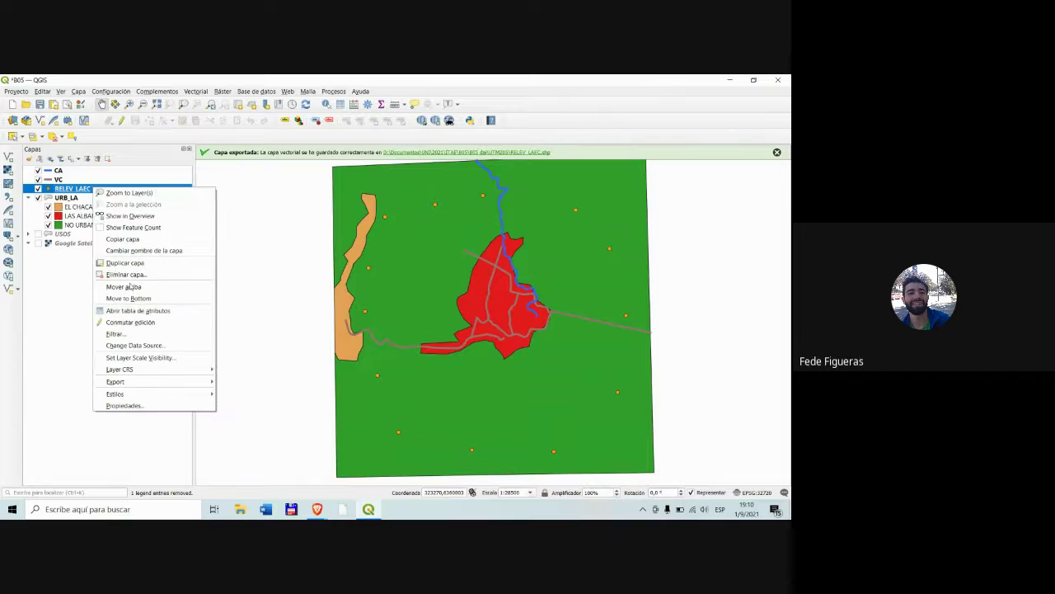
{"action": "left_click", "coordinate": [136, 311]}
{"action": "left_click_drag", "start_coordinate": [314, 292], "coordinate": [286, 240]}
{"action": "left_click_drag", "start_coordinate": [301, 251], "coordinate": [301, 206]}
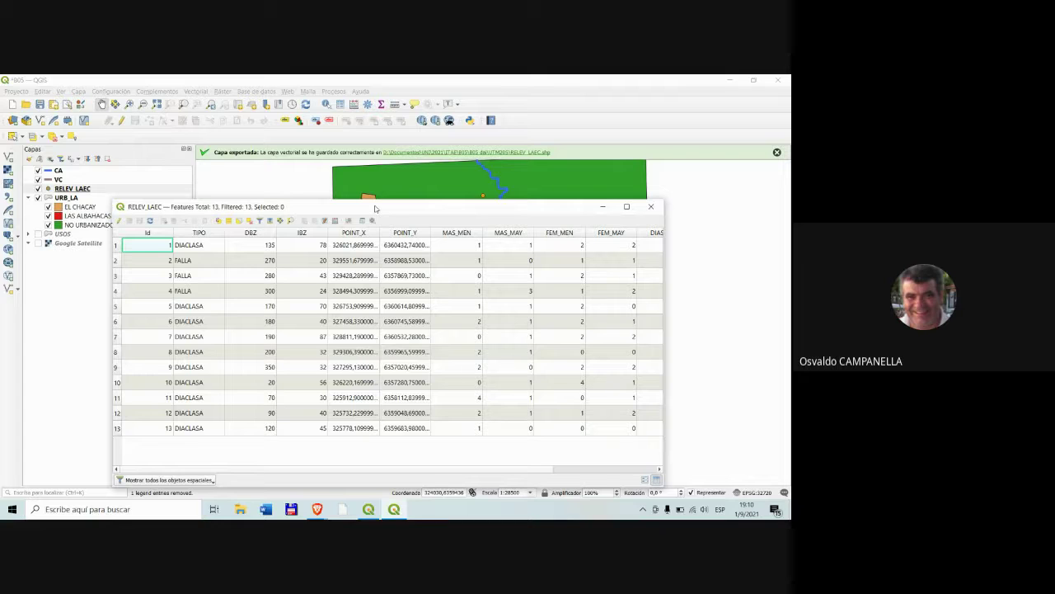
{"action": "key", "text": "XF86MonBrightnessDown"}
{"action": "left_click_drag", "start_coordinate": [517, 470], "coordinate": [661, 470]}
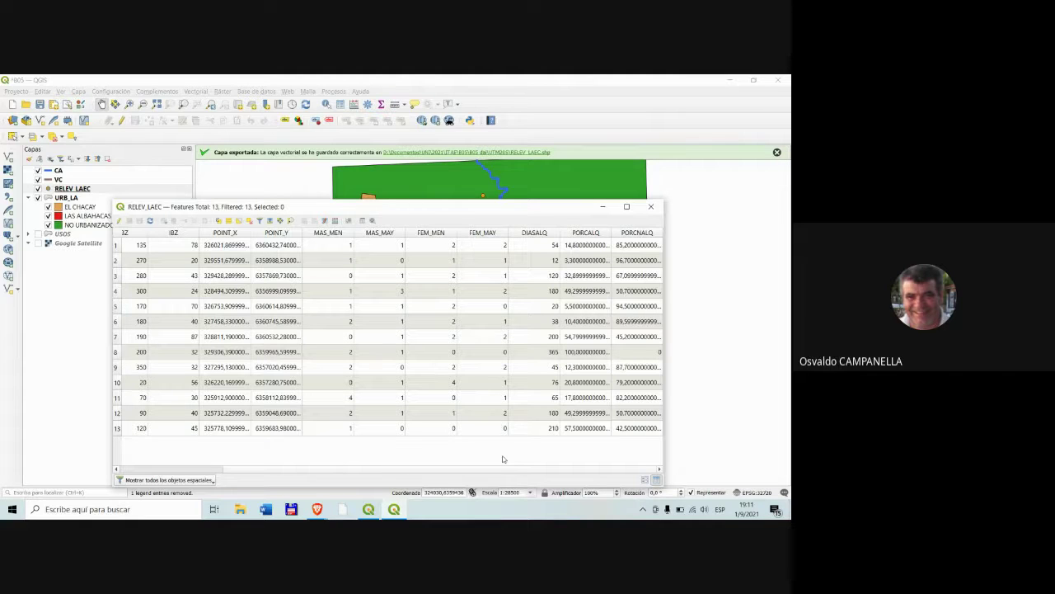
{"action": "key", "text": "Caps_Lock"}
- Enable editing on the RELEV_LAEC table and begin a new field named PORCALQ2 with the comment "Sapito pepe es feliz"
{"action": "left_click", "coordinate": [626, 206]}
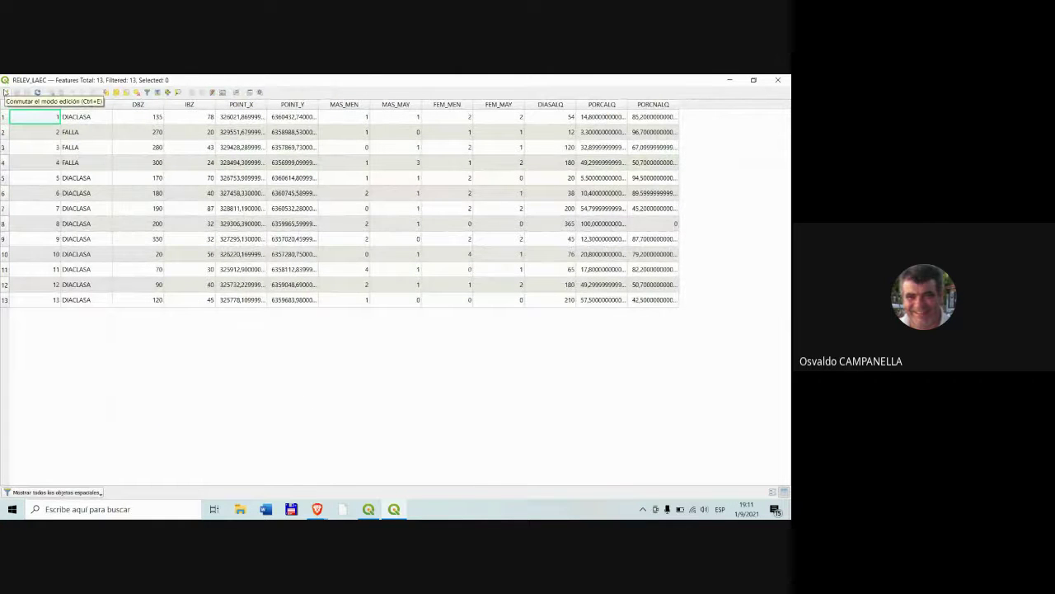
{"action": "left_click", "coordinate": [6, 92]}
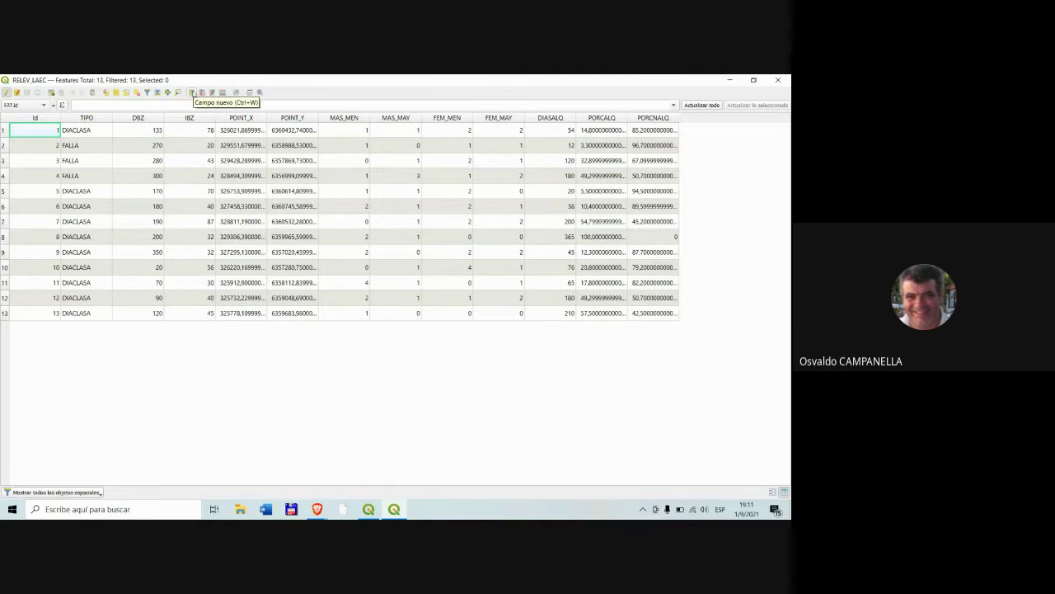
{"action": "left_click", "coordinate": [192, 92]}
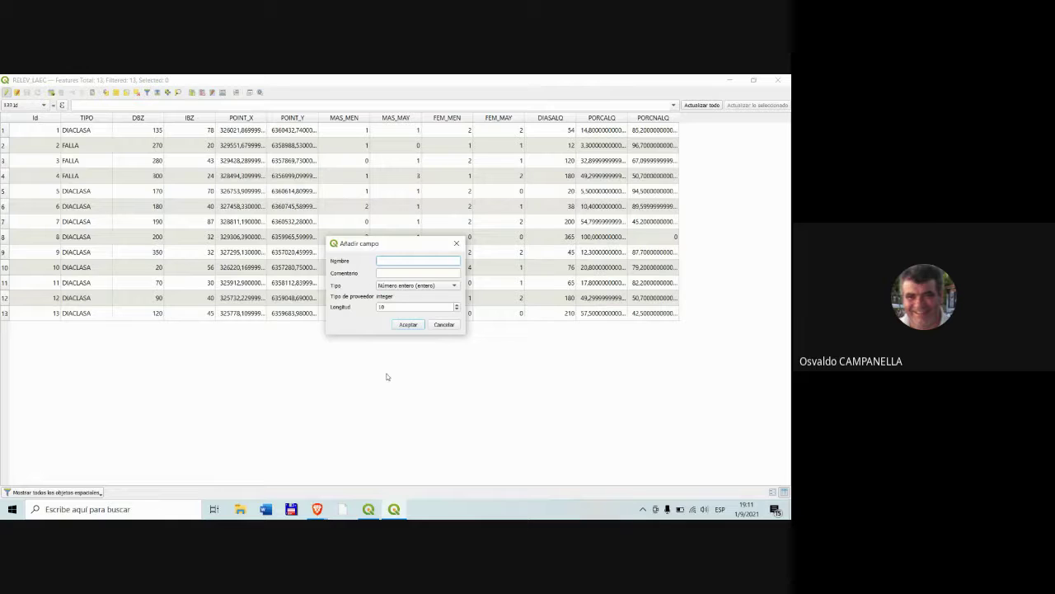
{"action": "key", "text": "Caps_Lock"}
{"action": "type", "text": "POR"}
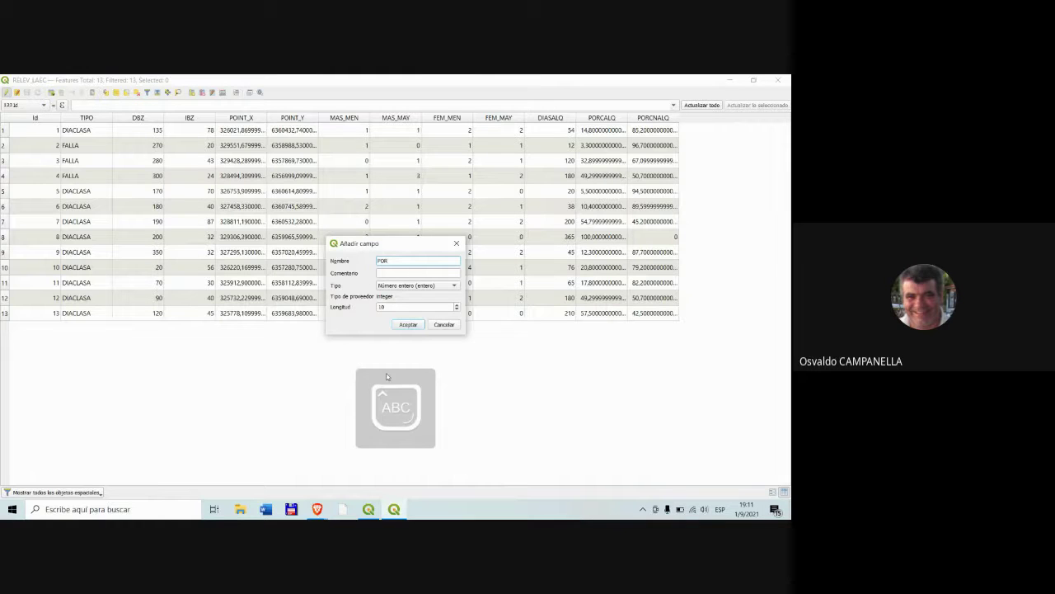
{"action": "type", "text": "CAL"}
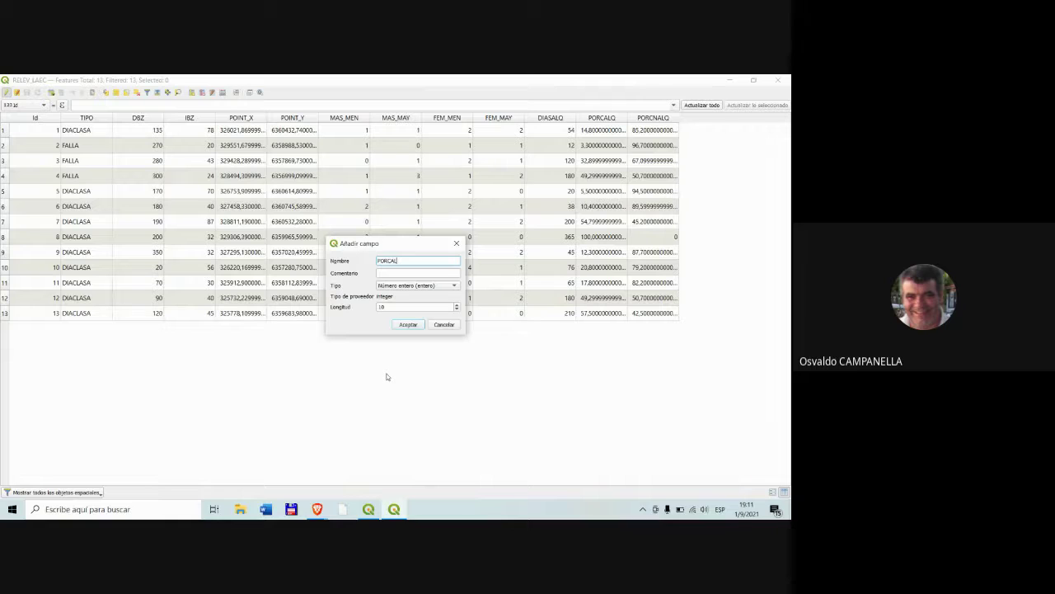
{"action": "type", "text": "Q2"}
{"action": "left_click", "coordinate": [423, 274]}
{"action": "type", "text": "Sapito "}
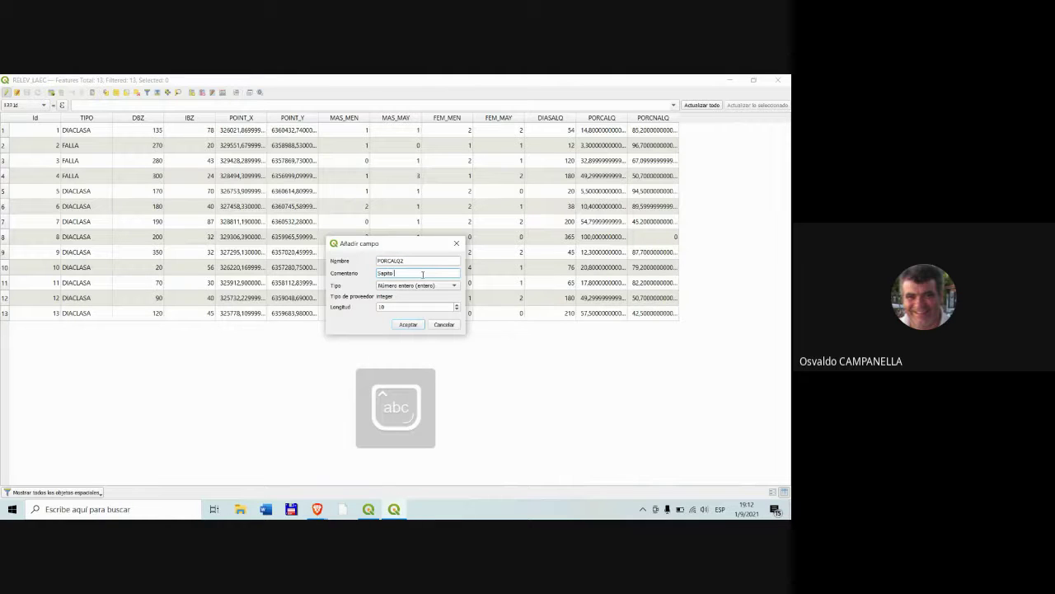
{"action": "type", "text": "pepe es feliz"}
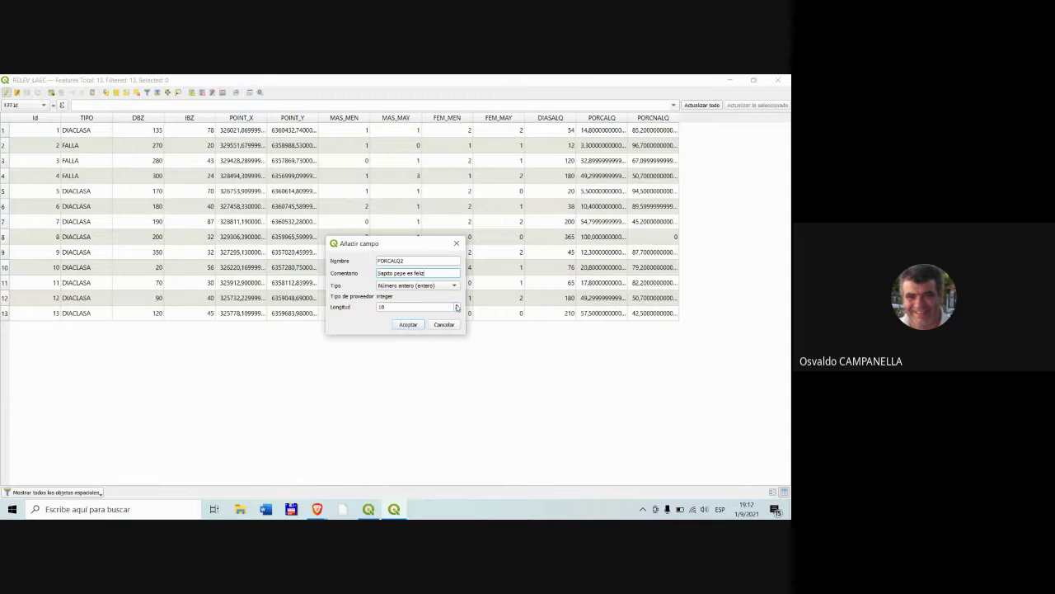
- Set the PORCALQ2 field to decimal (real) type with length 4 and precision 2, and add it to the table
{"action": "left_click", "coordinate": [456, 304]}
{"action": "left_click", "coordinate": [435, 285]}
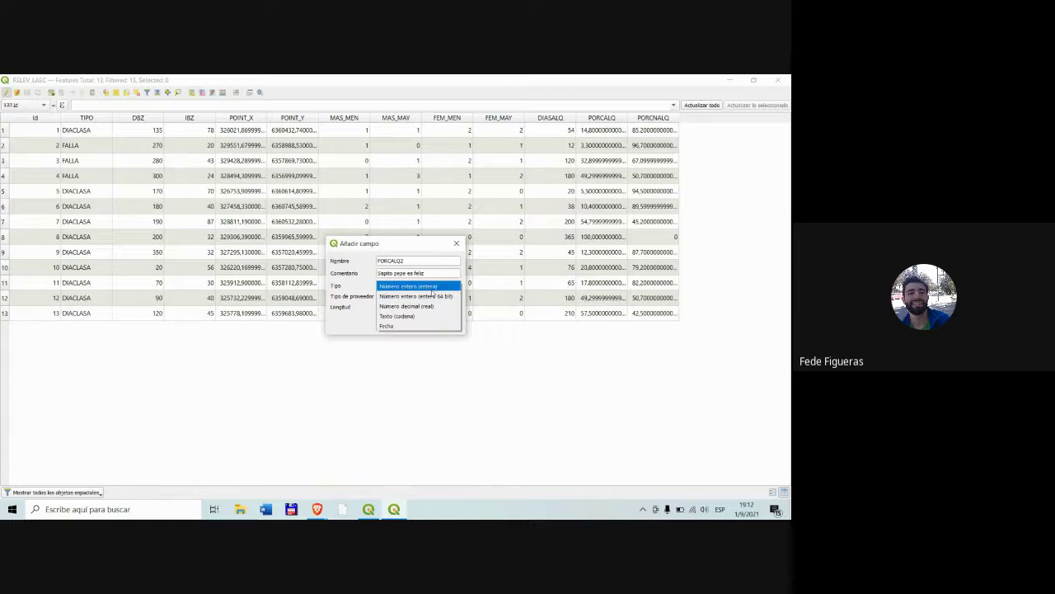
{"action": "left_click", "coordinate": [426, 309]}
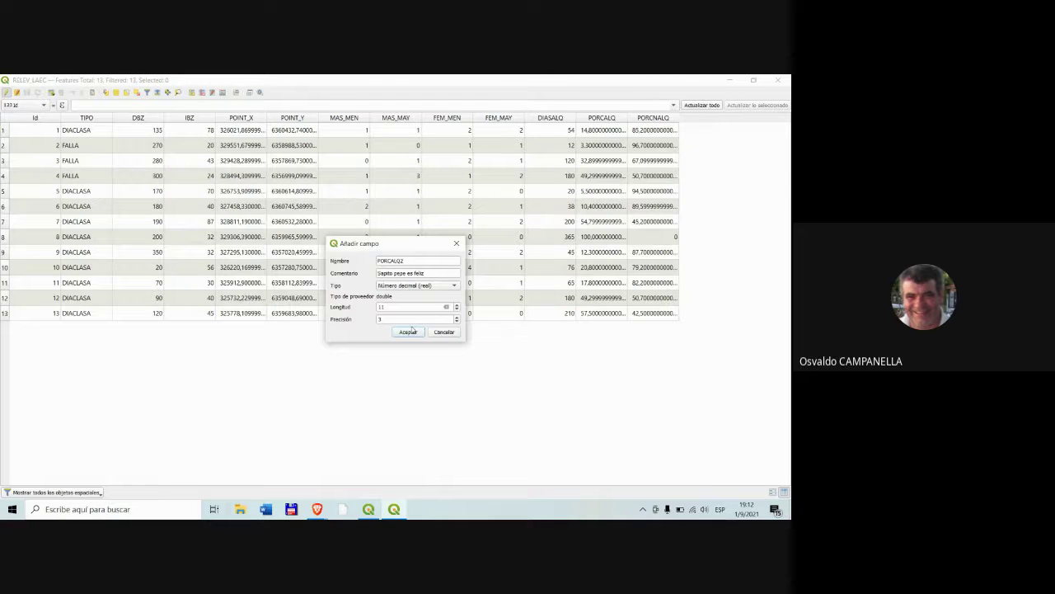
{"action": "type", "text": "4"}
{"action": "key", "text": "Tab"}
{"action": "type", "text": "2"}
{"action": "left_click", "coordinate": [407, 332]}
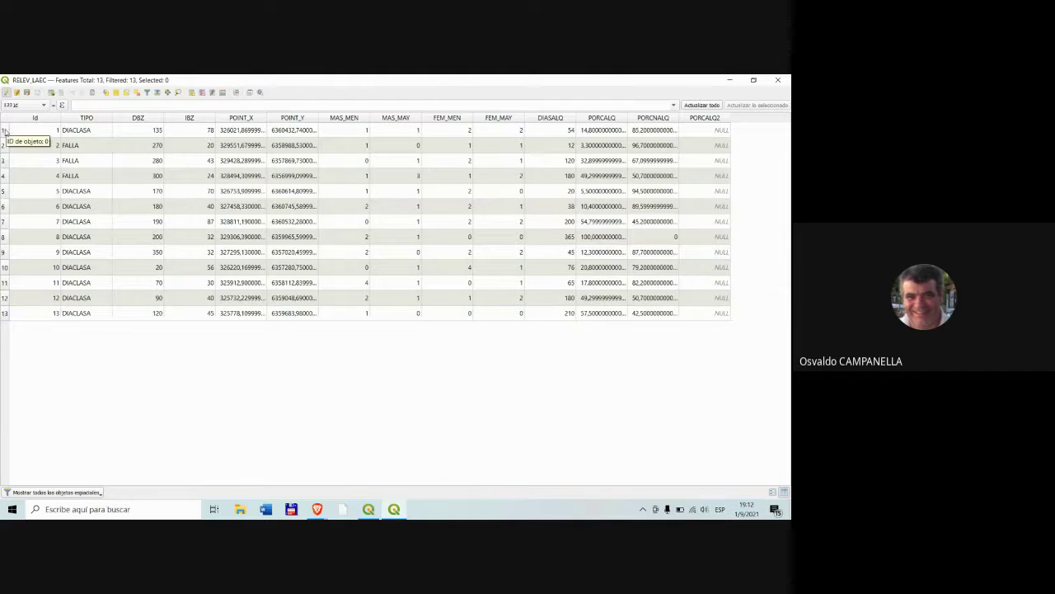
- Choose PORCALQ2 as the field to calculate and open the expression builder for it
{"action": "left_click", "coordinate": [5, 92]}
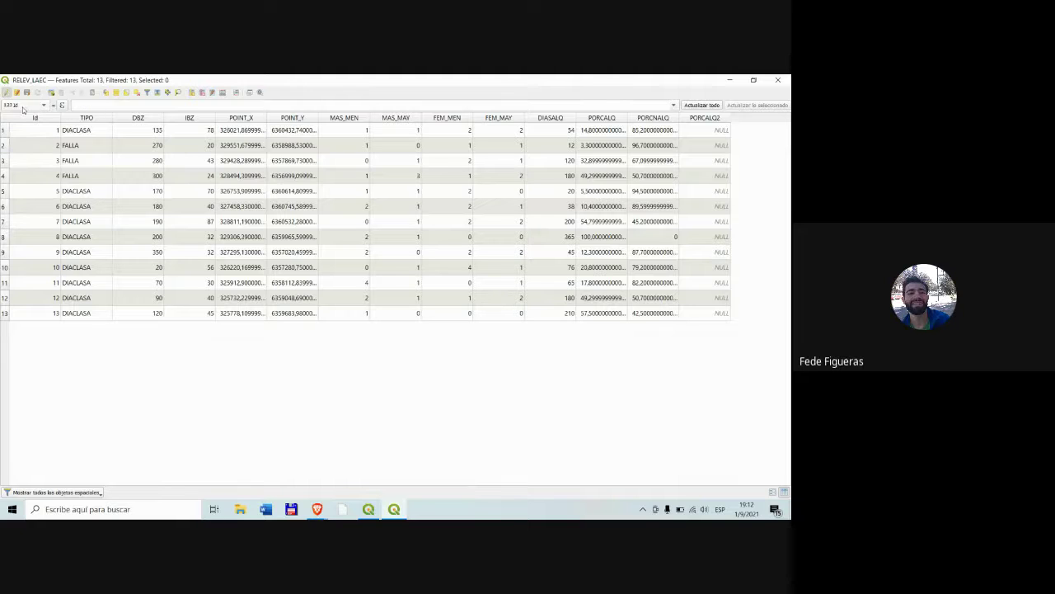
{"action": "left_click", "coordinate": [26, 104]}
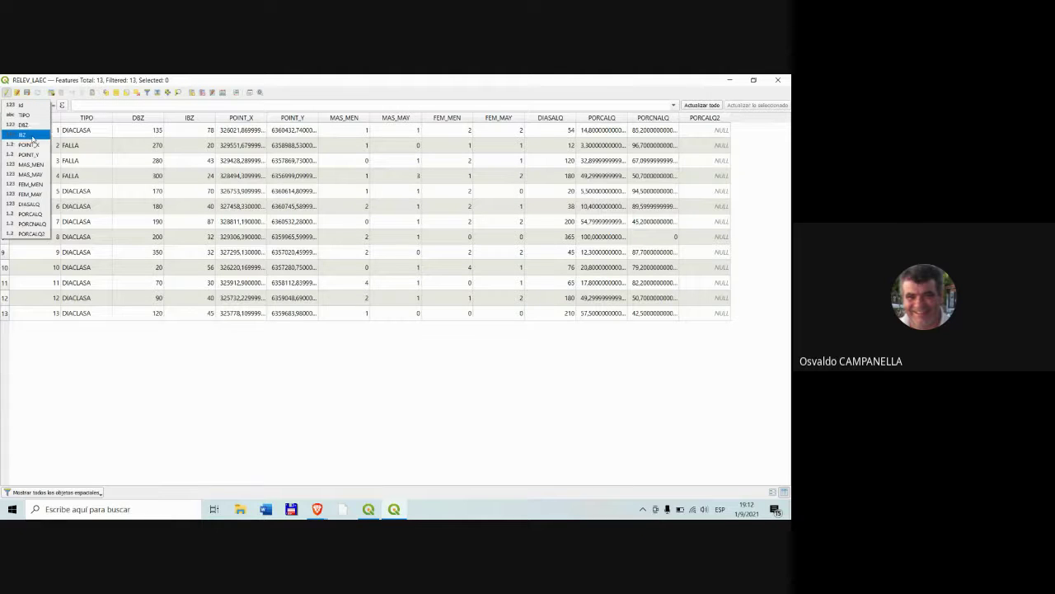
{"action": "left_click", "coordinate": [42, 235]}
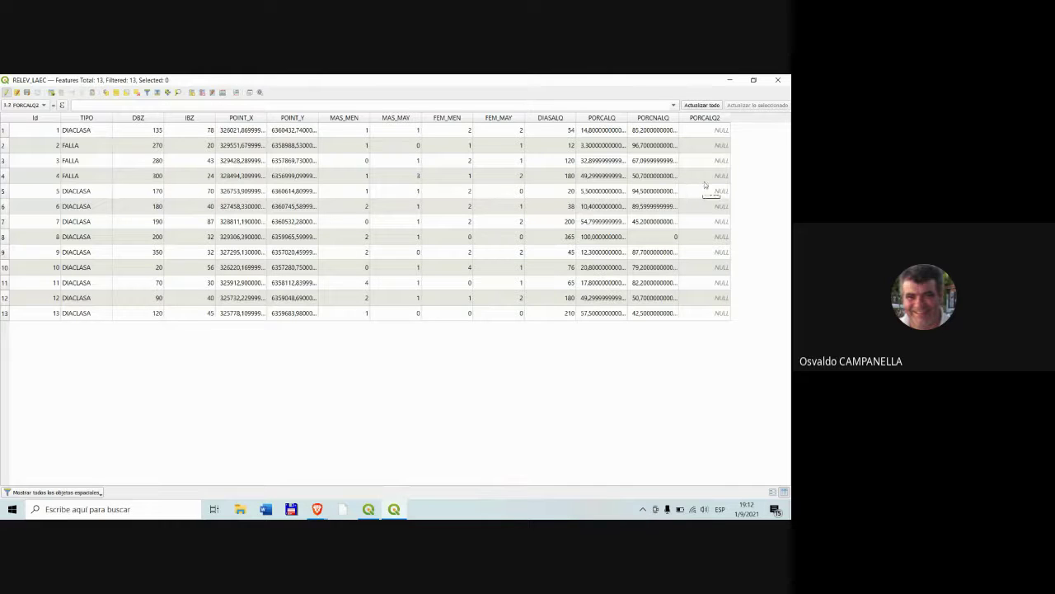
{"action": "left_click", "coordinate": [62, 104]}
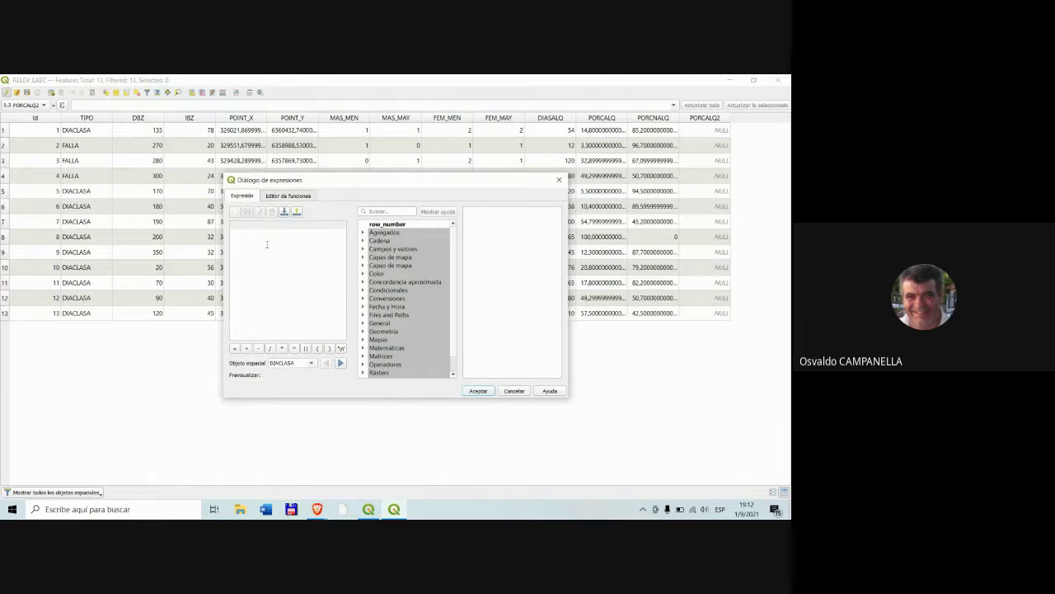
{"action": "key", "text": "Caps_Lock"}
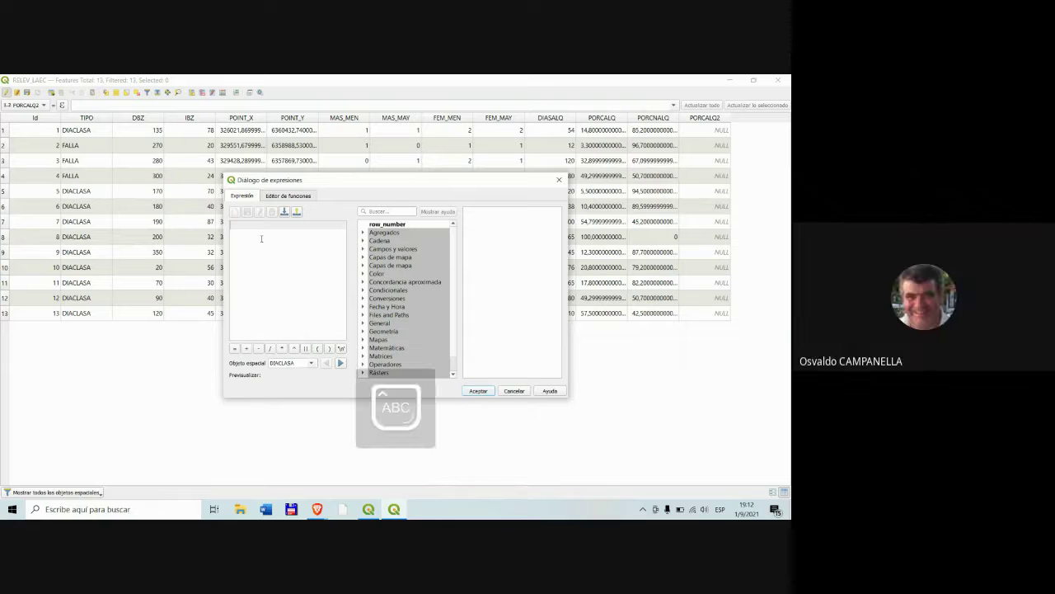
{"action": "type", "text": "VIA"}
{"action": "key", "text": "BackSpace"}
{"action": "key", "text": "BackSpace"}
{"action": "key", "text": "BackSpace"}
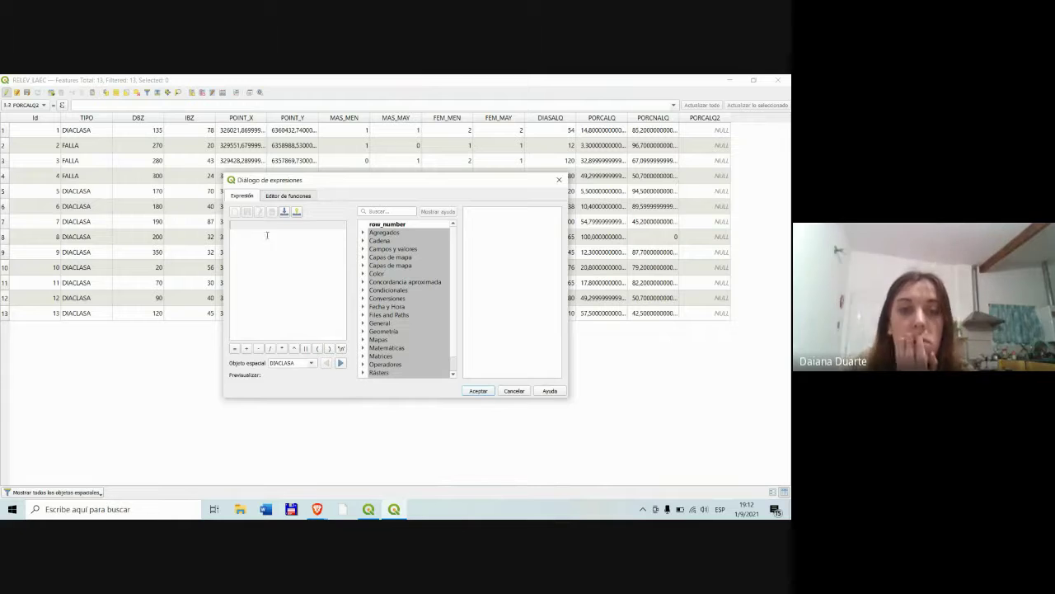
- Find the DIASALQ field among the layer's fields and values and insert it into the expression
{"action": "left_click", "coordinate": [384, 249]}
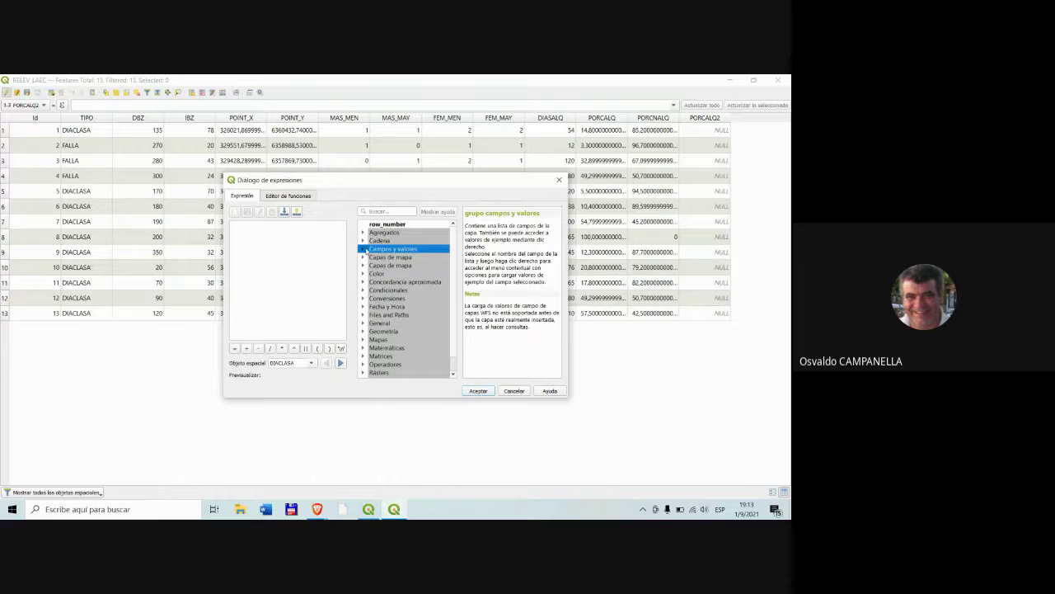
{"action": "left_click", "coordinate": [363, 249]}
{"action": "scroll", "coordinate": [421, 309], "scroll_direction": "down", "scroll_amount": 1}
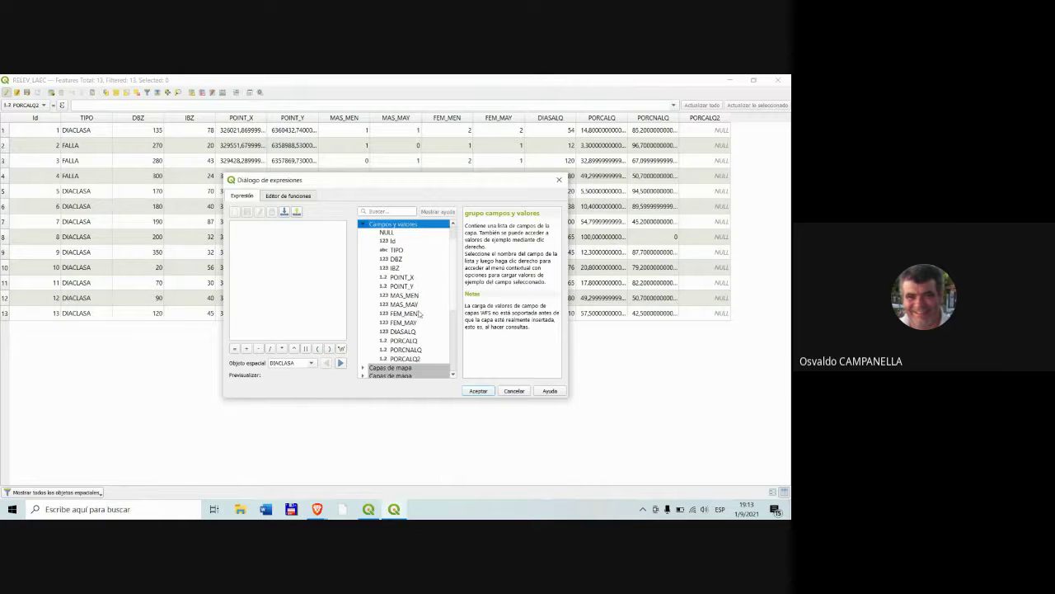
{"action": "left_click", "coordinate": [420, 359]}
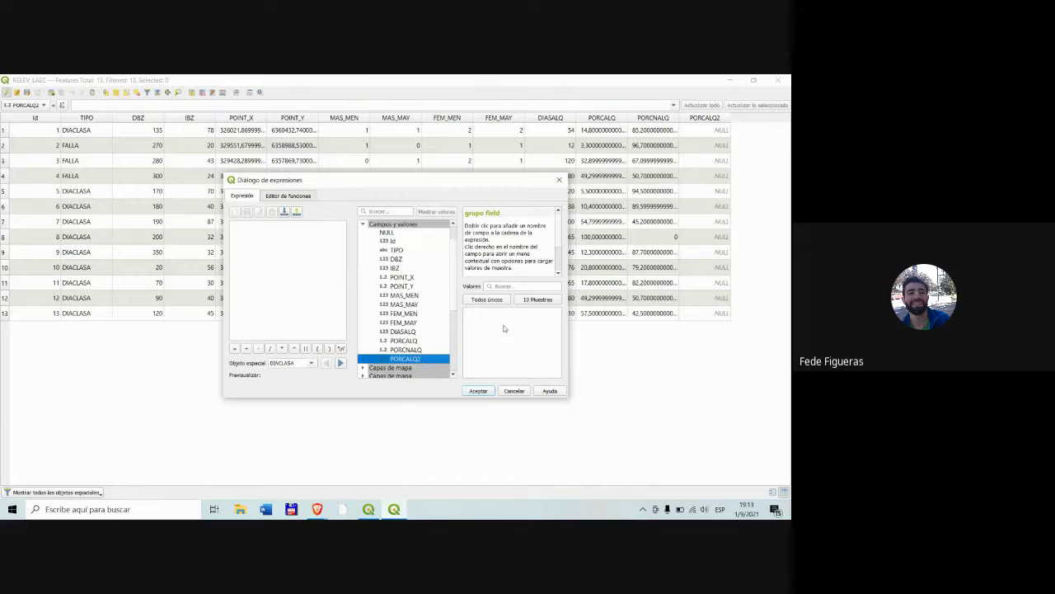
{"action": "left_click", "coordinate": [406, 332]}
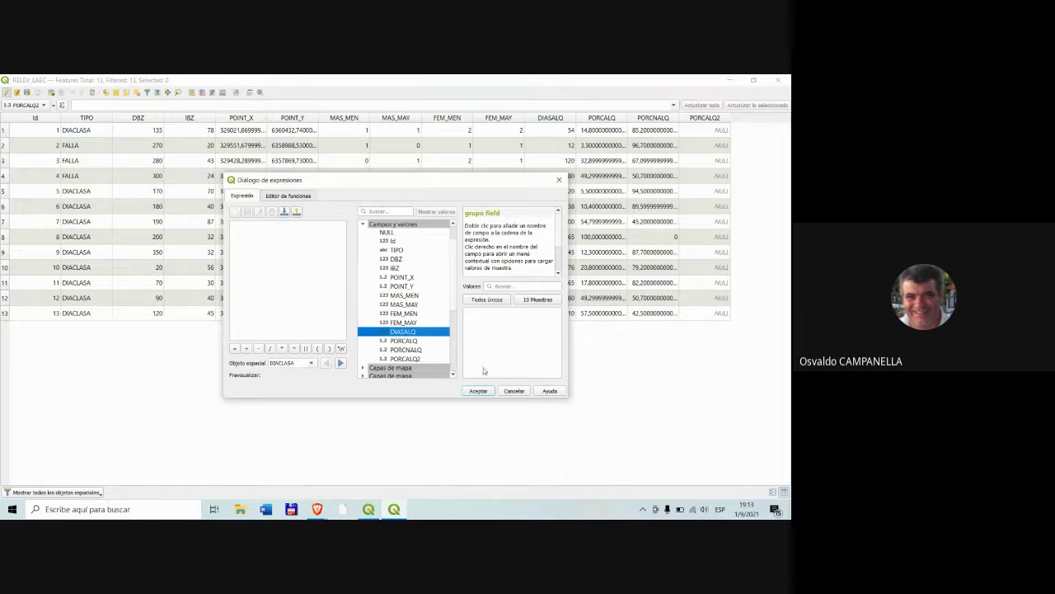
{"action": "double_click", "coordinate": [418, 333]}
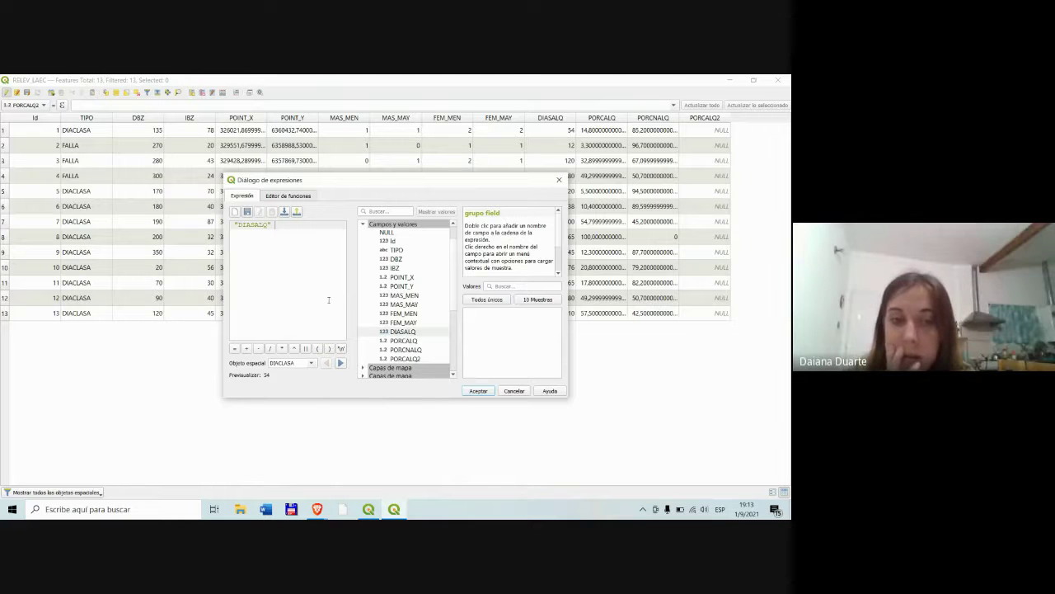
- Complete the expression as "DIASALQ" *100 / 365 and use it to update PORCALQ2 in all rows
{"action": "type", "text": "/"}
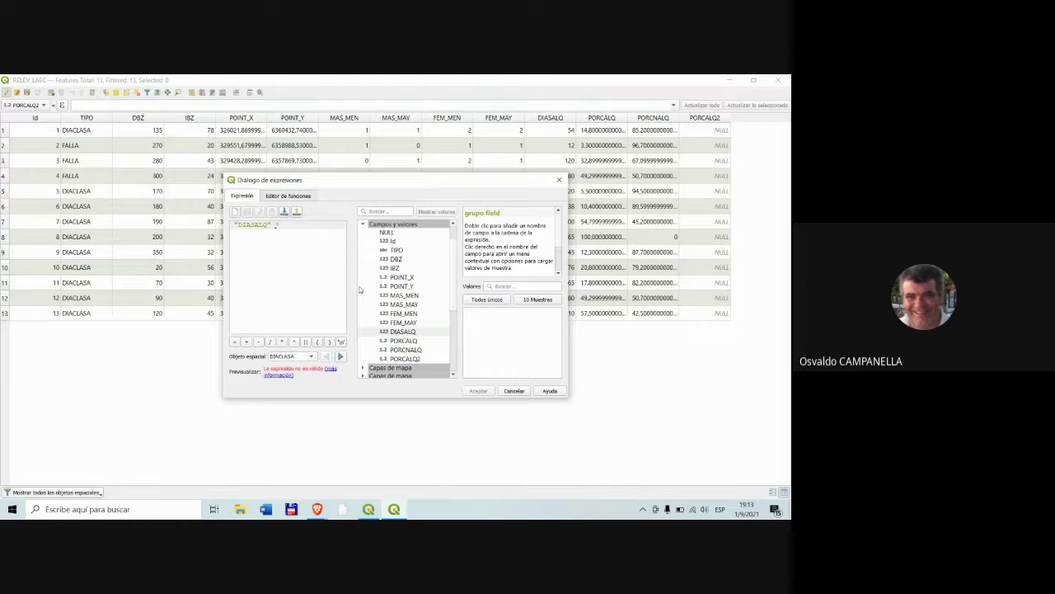
{"action": "type", "text": "100"}
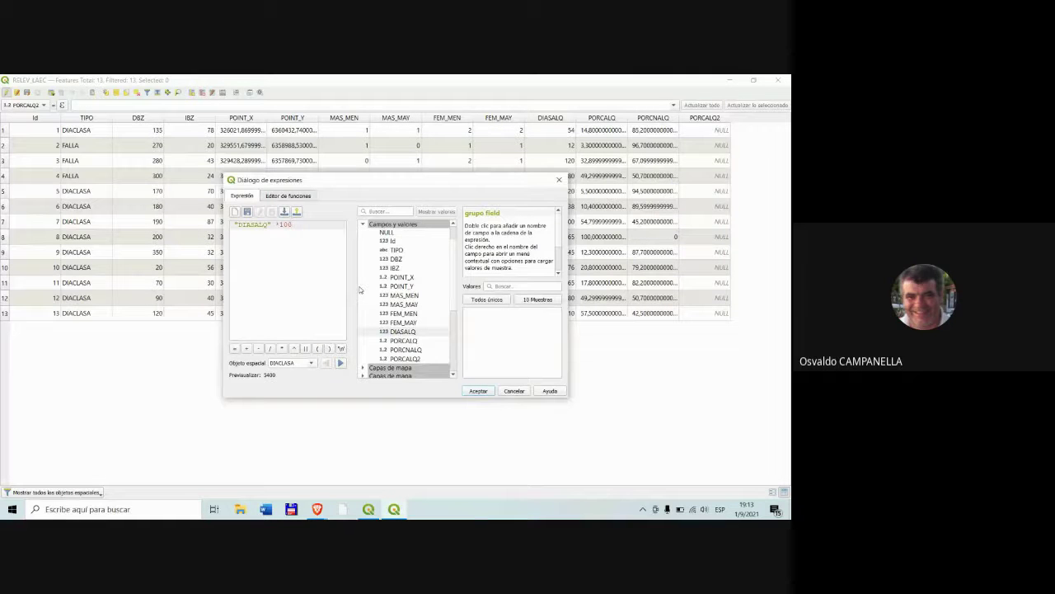
{"action": "type", "text": "/"}
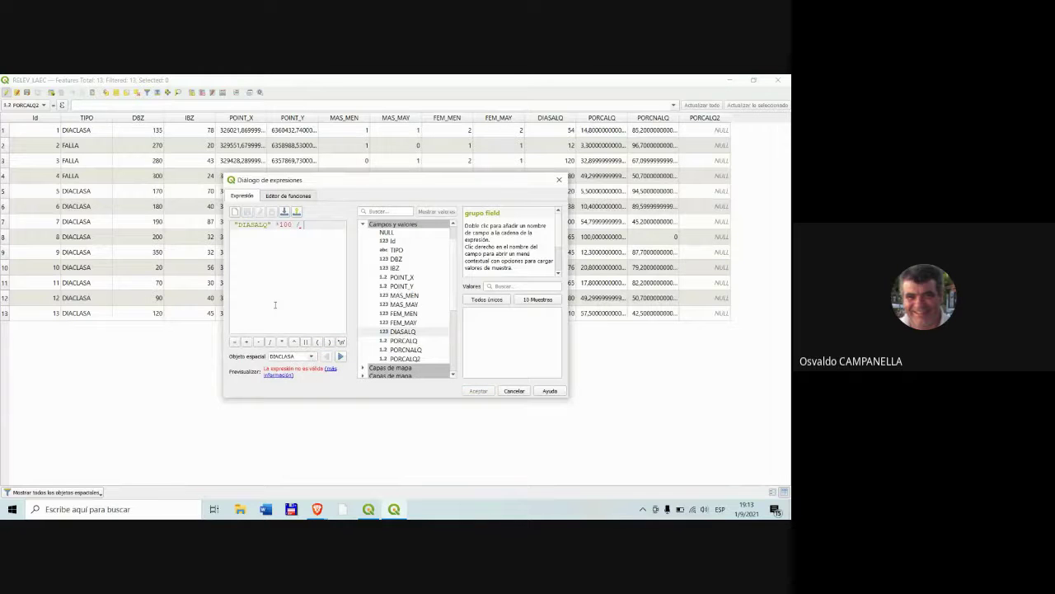
{"action": "type", "text": " 365"}
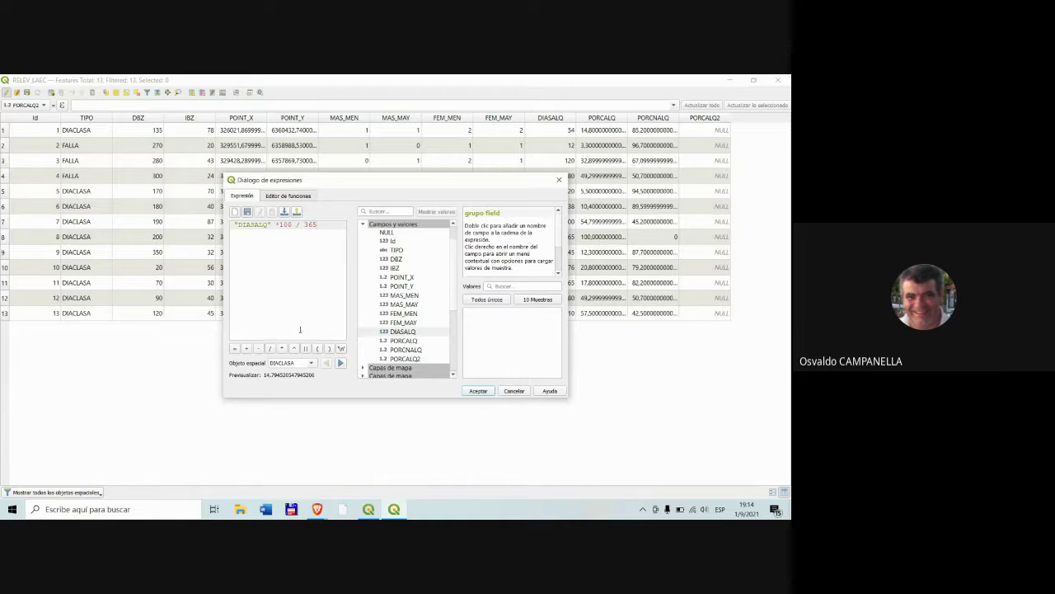
{"action": "left_click", "coordinate": [478, 390]}
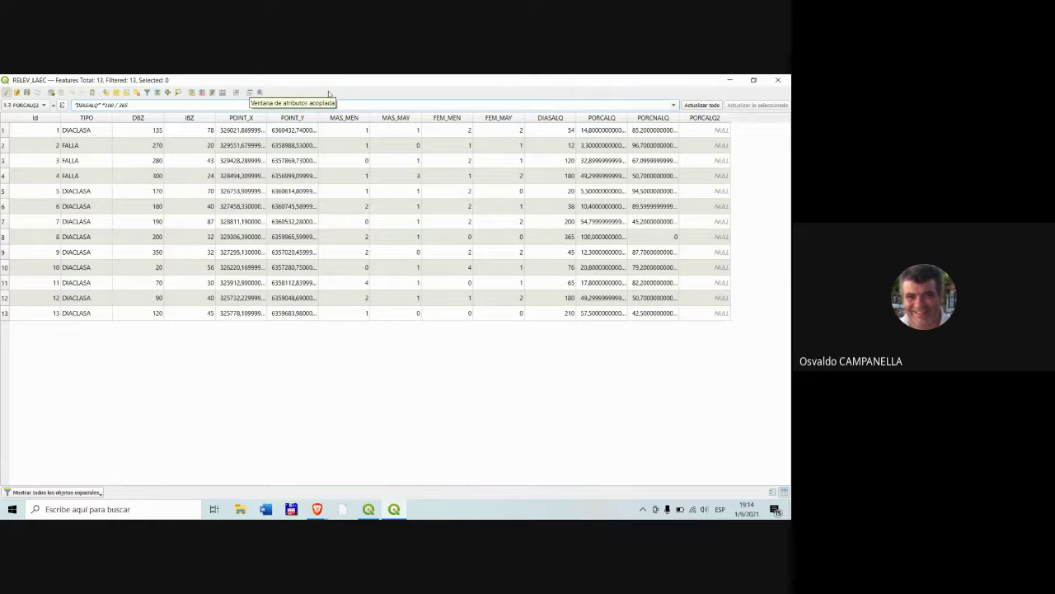
{"action": "left_click", "coordinate": [701, 105]}
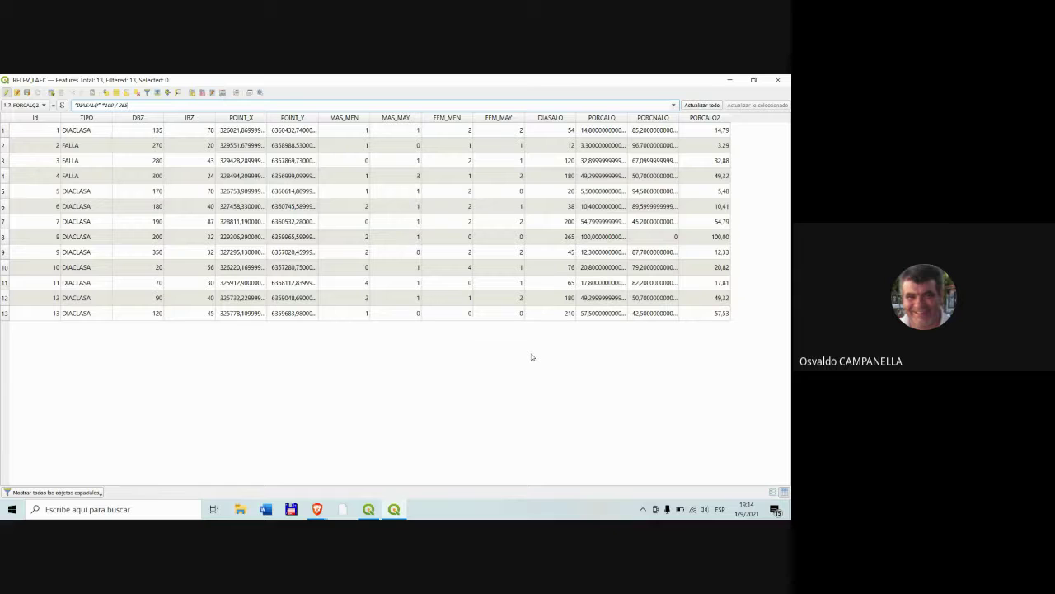
- Check the full PORCALQ value in the first row, then stop editing and save the changes to RELEV_LAEC
{"action": "double_click", "coordinate": [601, 132]}
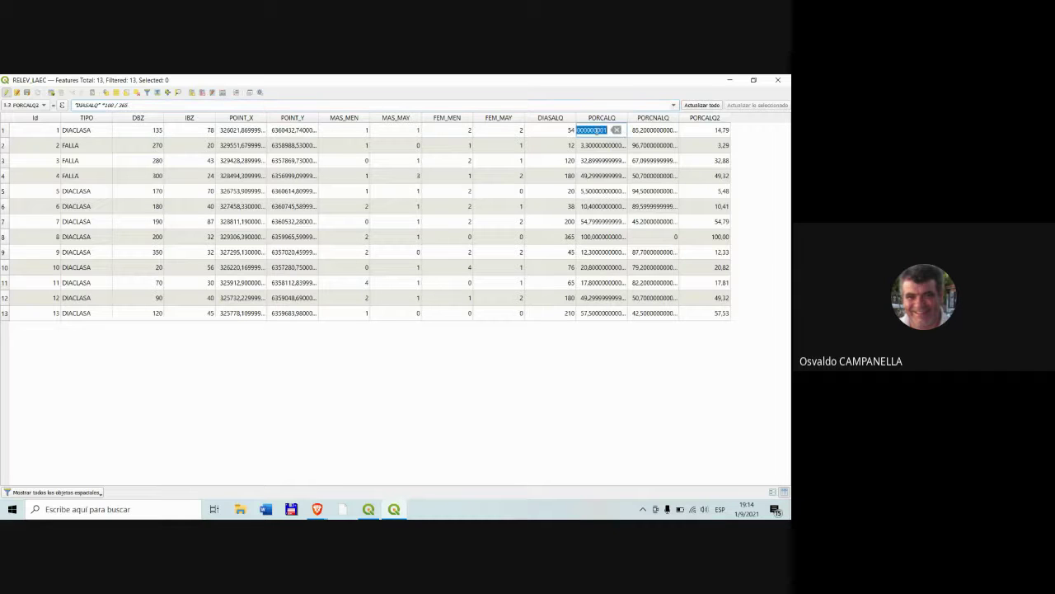
{"action": "key", "text": "Return"}
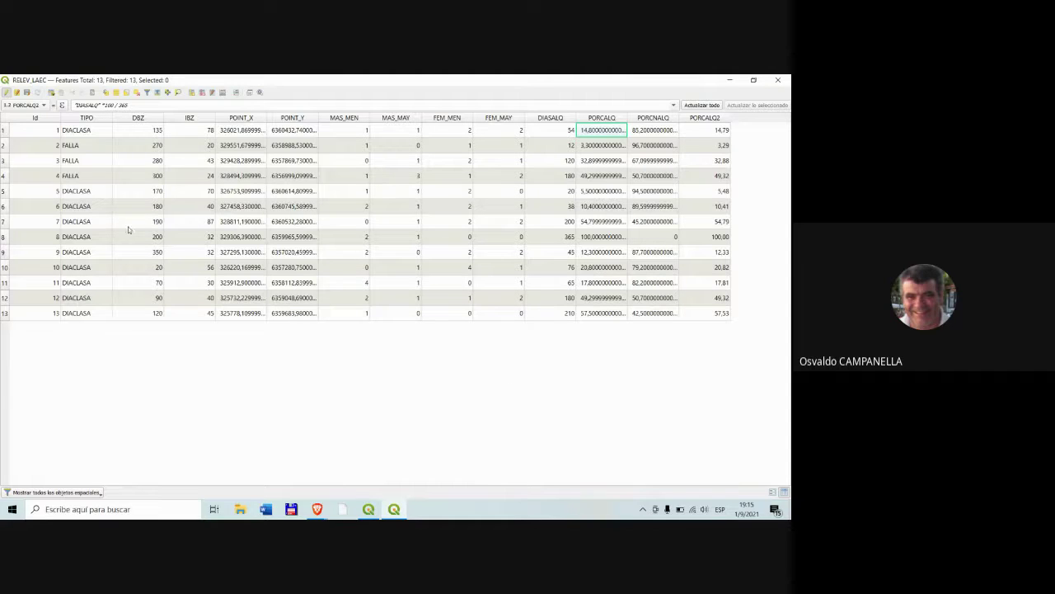
{"action": "left_click", "coordinate": [6, 92]}
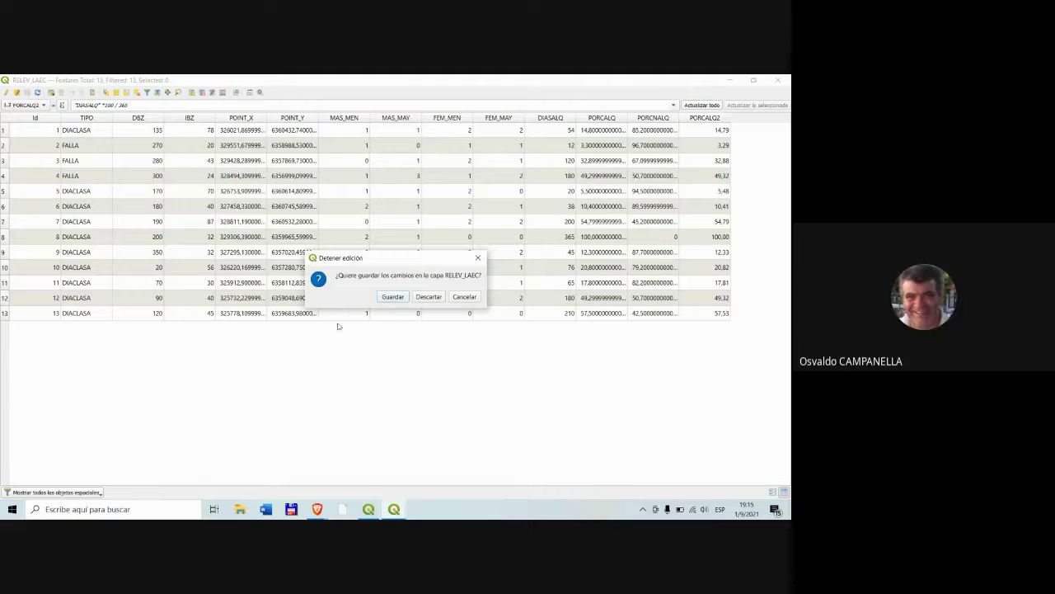
{"action": "left_click", "coordinate": [394, 296]}
- Re-enable editing and begin another new field named PORNALQ2 with the comment "MMMM" and decimal (real) type
{"action": "left_click", "coordinate": [6, 91]}
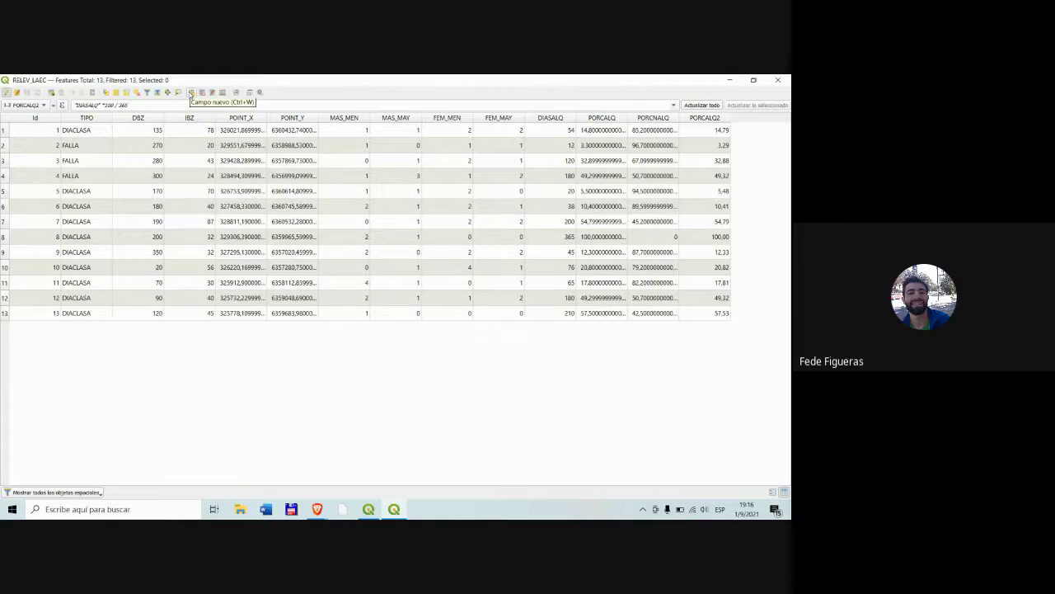
{"action": "left_click", "coordinate": [191, 93]}
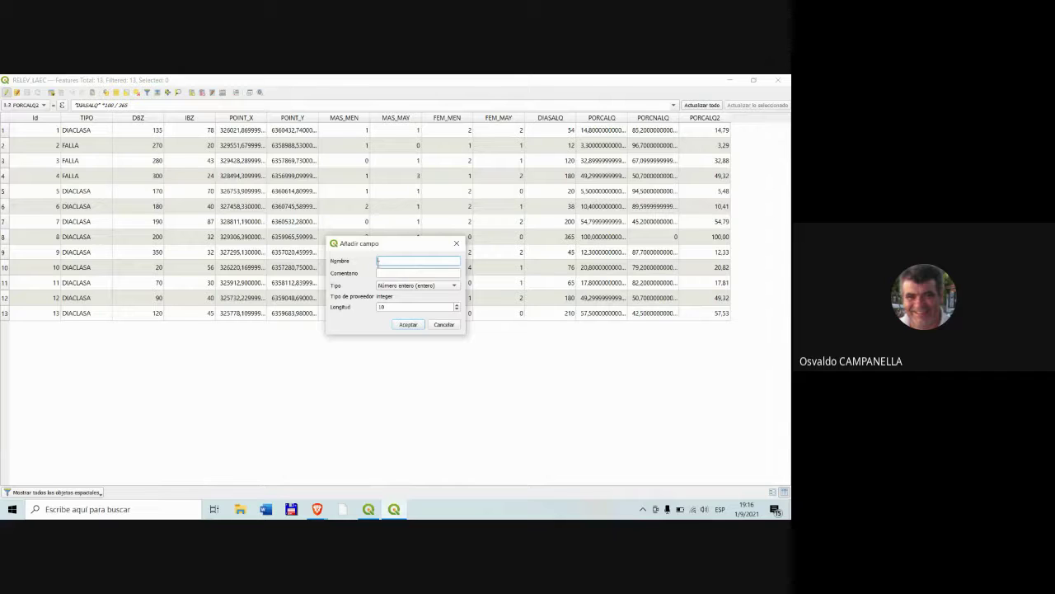
{"action": "type", "text": "PORC"}
{"action": "left_click", "coordinate": [397, 273]}
{"action": "type", "text": "MMMM"}
{"action": "left_click", "coordinate": [406, 286]}
{"action": "left_click", "coordinate": [406, 306]}
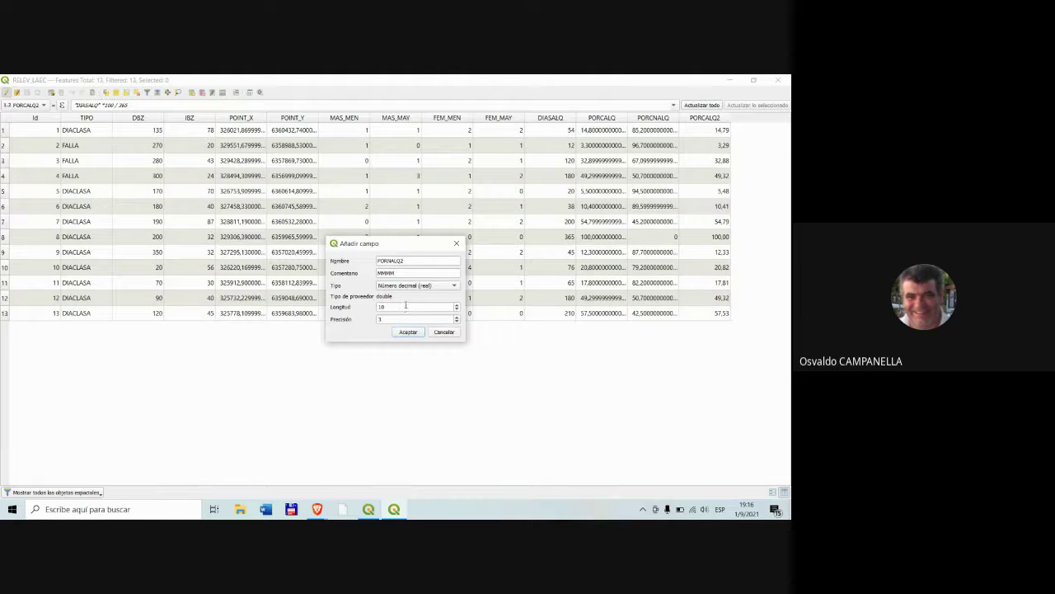
- Set the PORNALQ2 field's length to 4 and precision to 2, and add it to the table
{"action": "left_click", "coordinate": [386, 307]}
{"action": "double_click", "coordinate": [387, 307]}
{"action": "type", "text": "4"}
{"action": "left_click", "coordinate": [380, 319]}
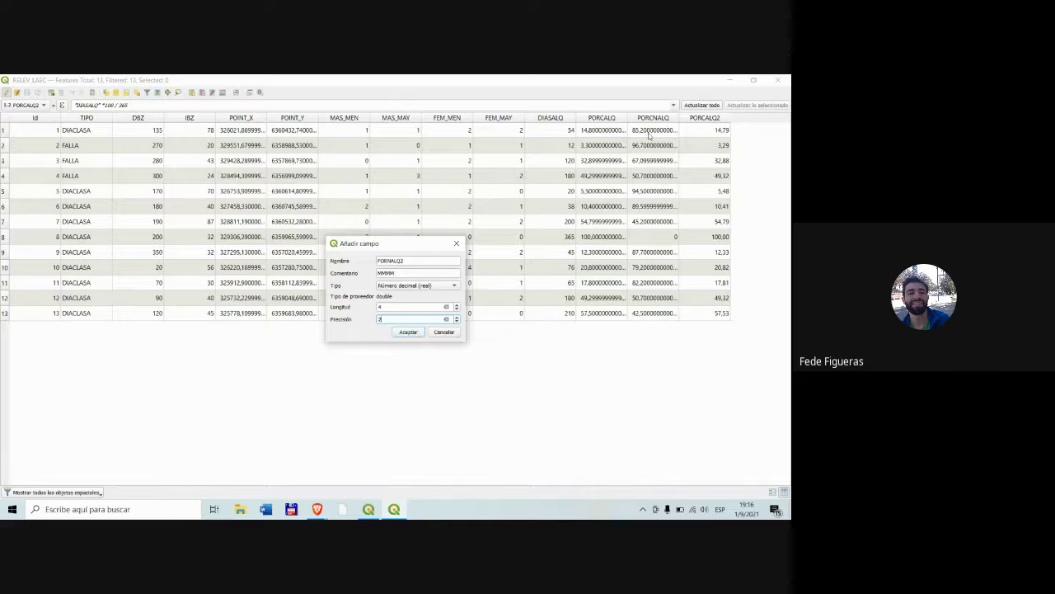
{"action": "left_click", "coordinate": [386, 306]}
{"action": "key", "text": "Tab"}
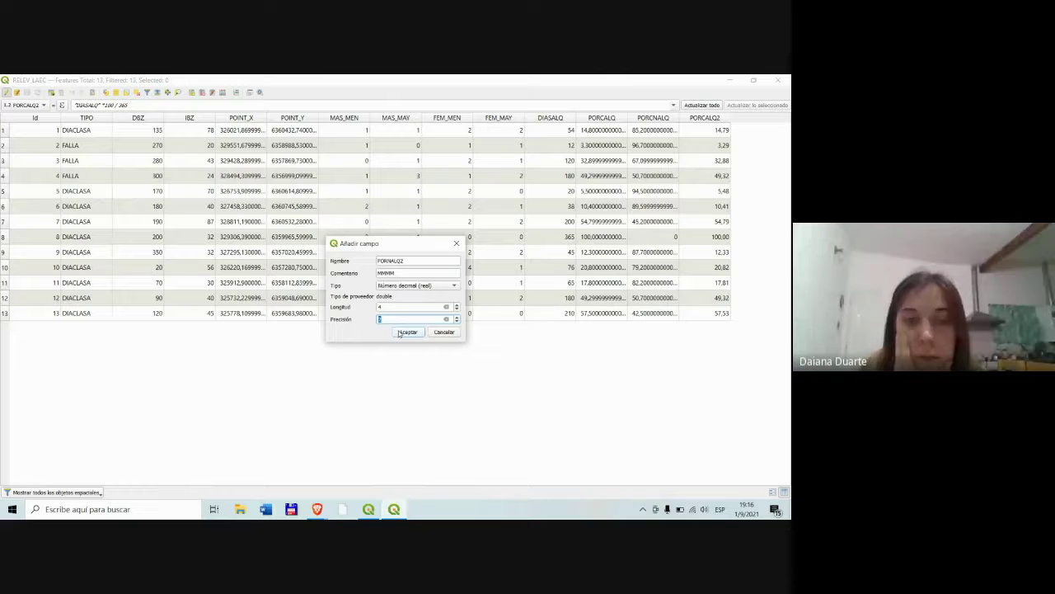
{"action": "left_click", "coordinate": [401, 332]}
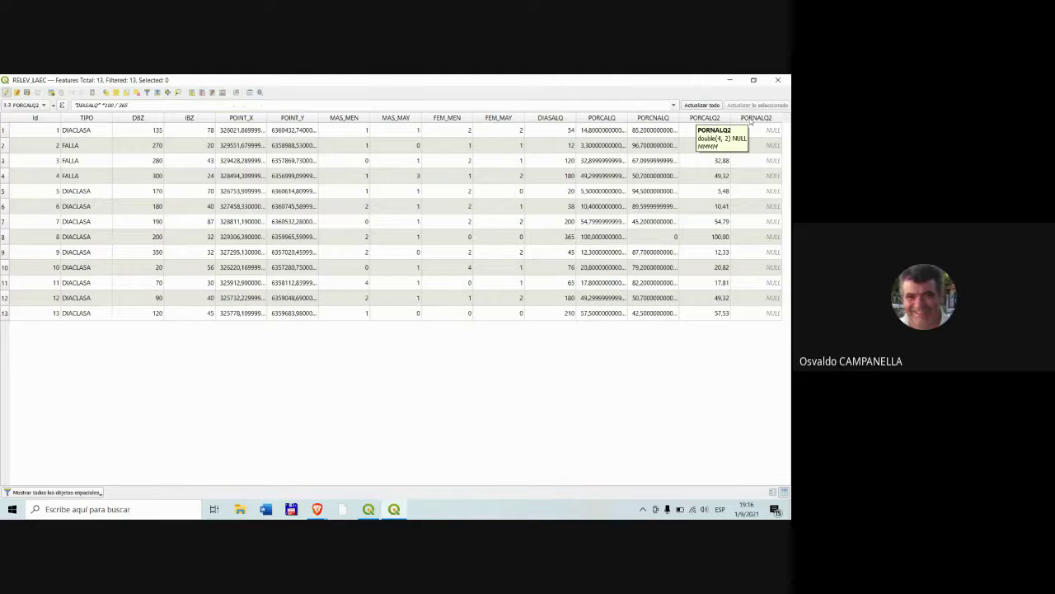
- Choose PORNALQ2 as the field to update and clear the old expression in its expression dialog
{"action": "left_click", "coordinate": [40, 105]}
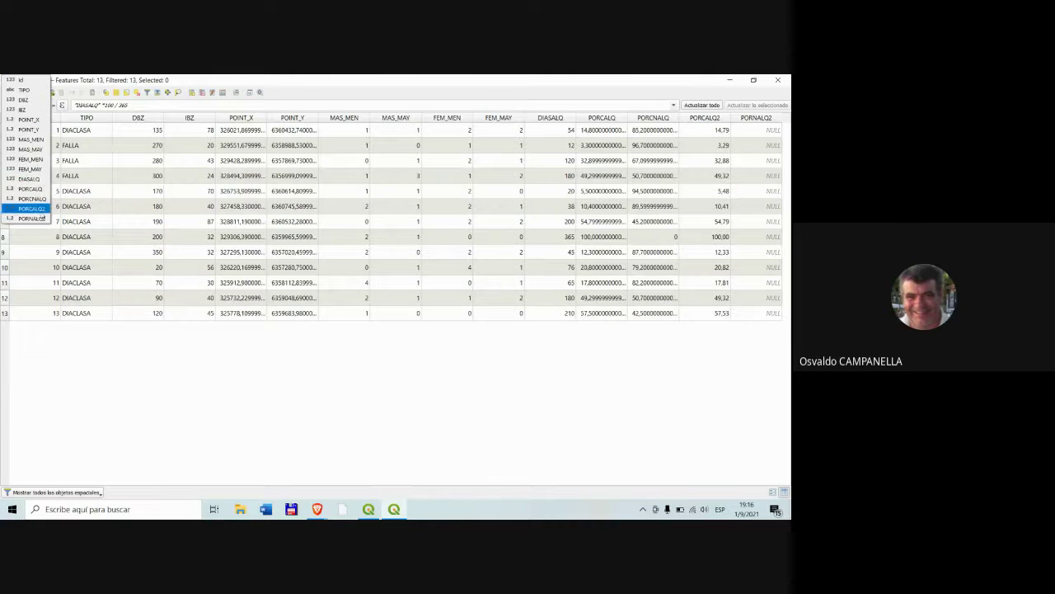
{"action": "left_click", "coordinate": [40, 219]}
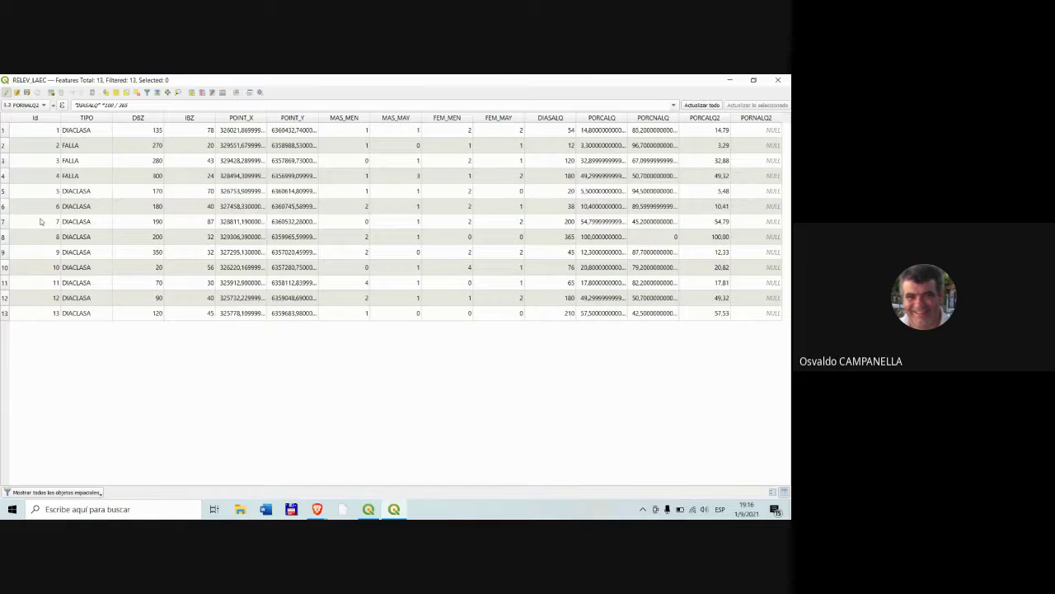
{"action": "left_click", "coordinate": [62, 106]}
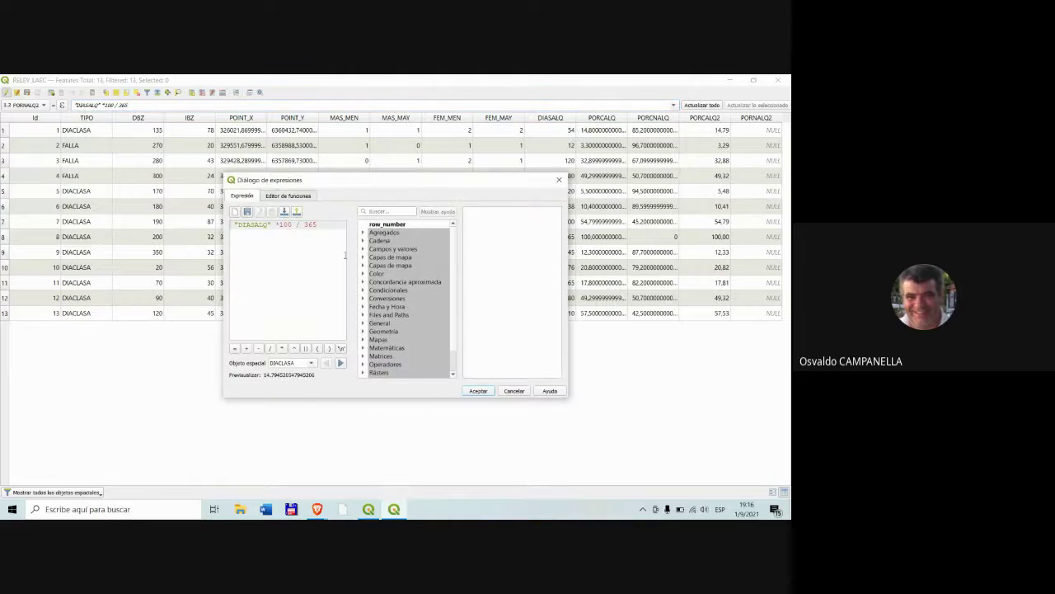
{"action": "left_click_drag", "start_coordinate": [318, 225], "coordinate": [221, 230]}
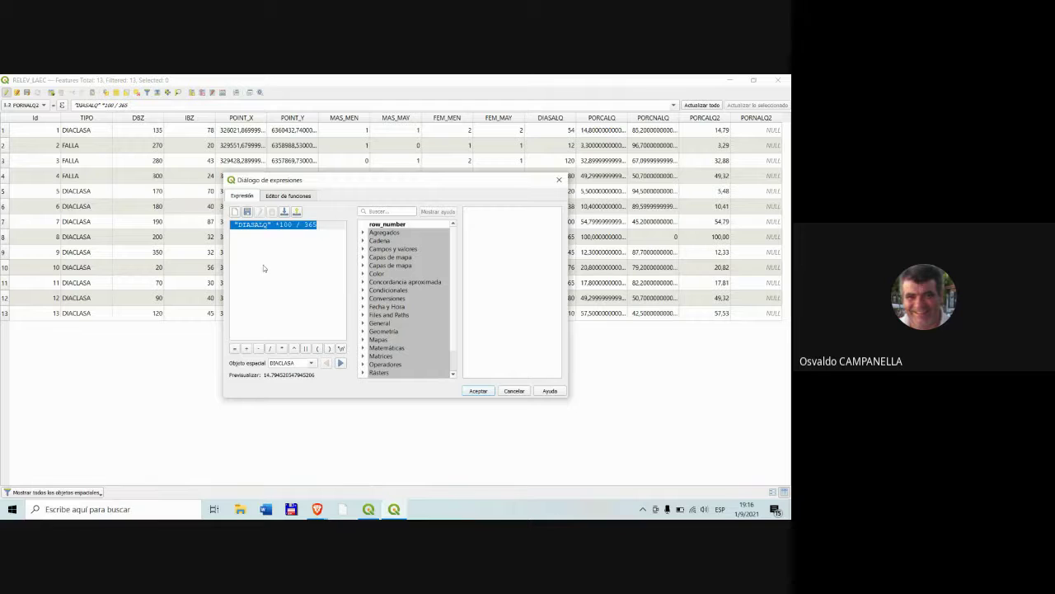
{"action": "key", "text": "Delete"}
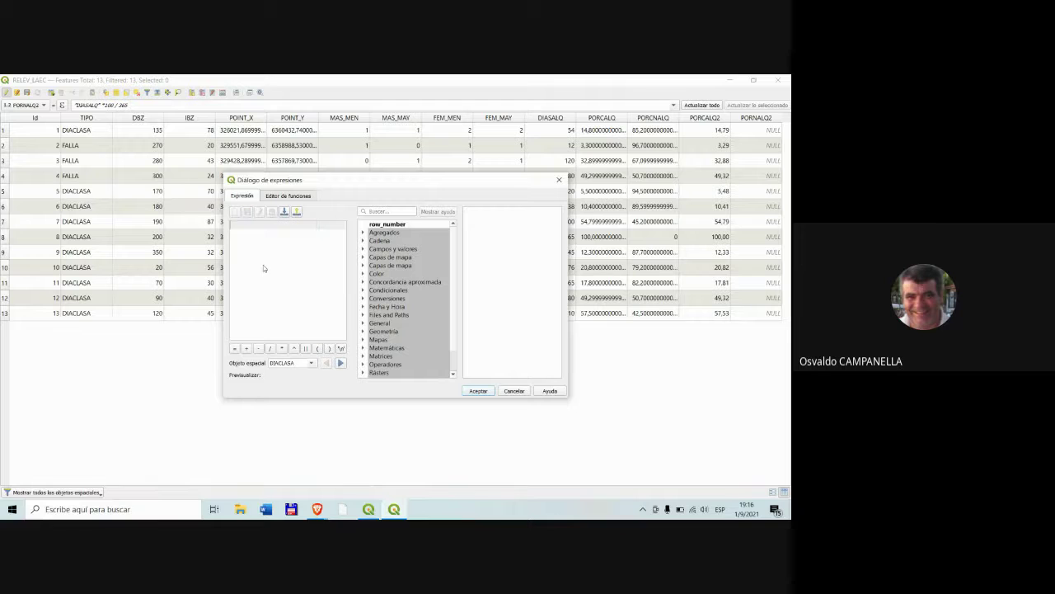
- Build an expression from the PORCNALQ field among fields and values and use it to update PORNALQ2 in all rows
{"action": "left_click", "coordinate": [363, 248]}
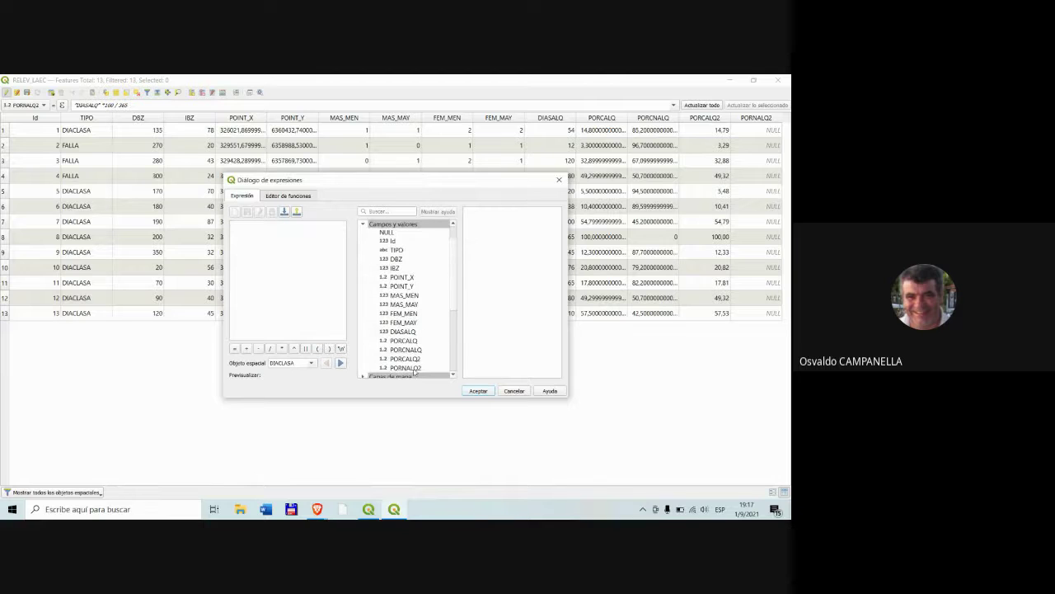
{"action": "left_click", "coordinate": [416, 369]}
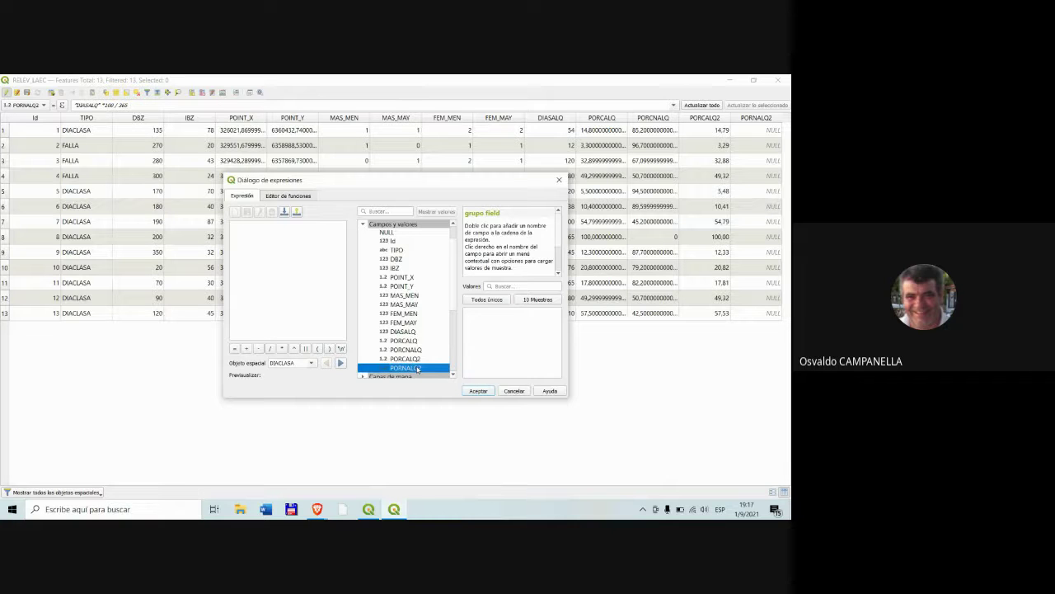
{"action": "key", "text": "Up"}
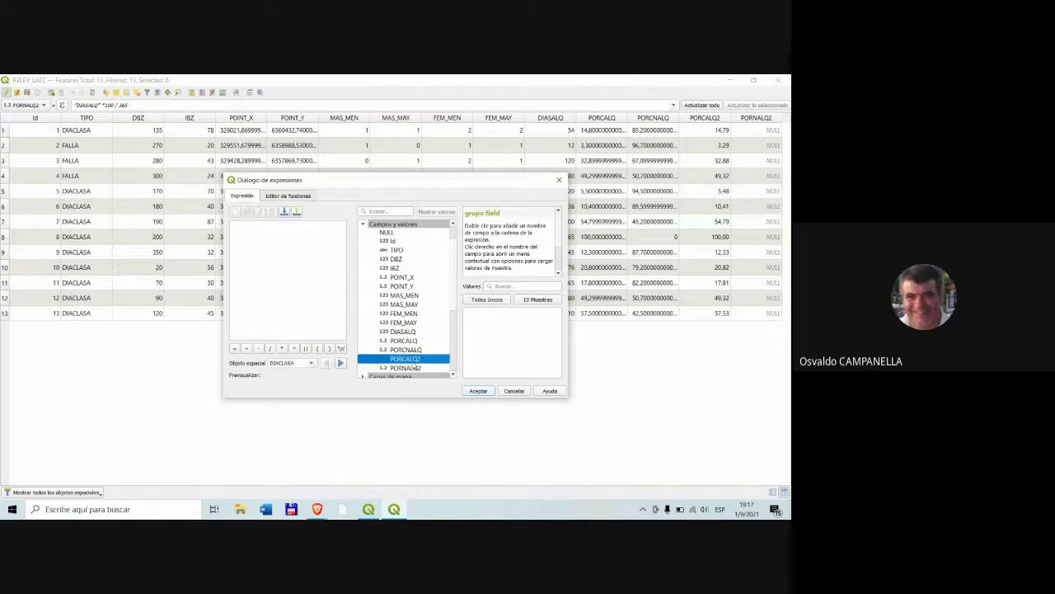
{"action": "key", "text": "Up"}
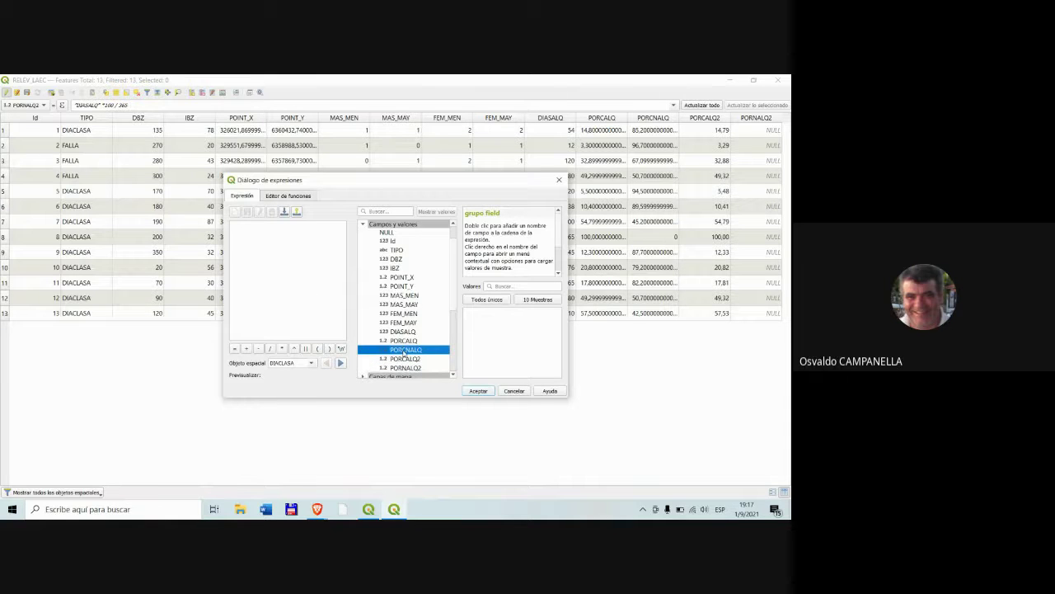
{"action": "key", "text": "Return"}
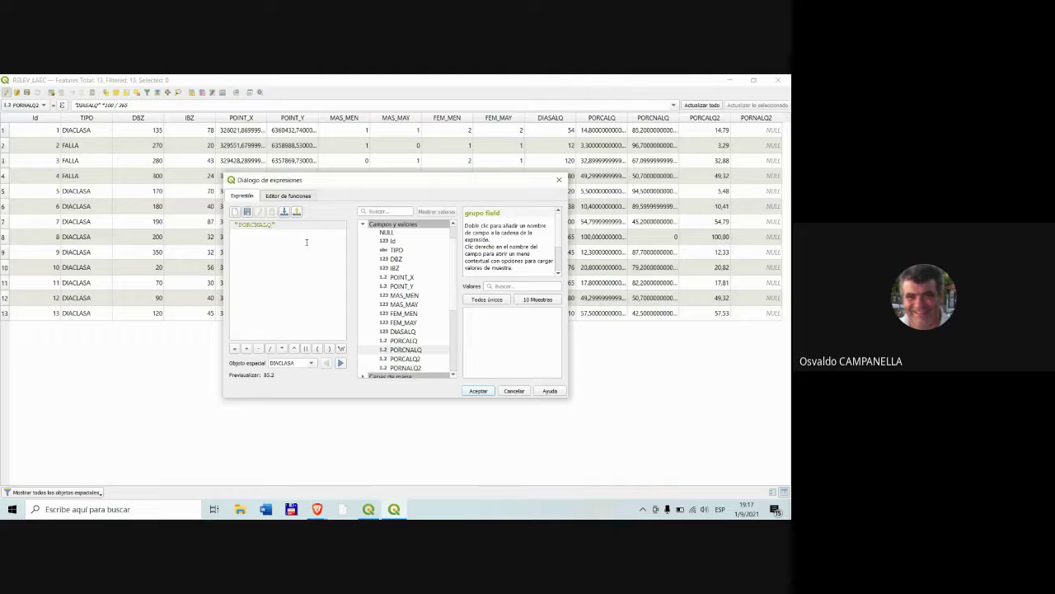
{"action": "left_click", "coordinate": [477, 393]}
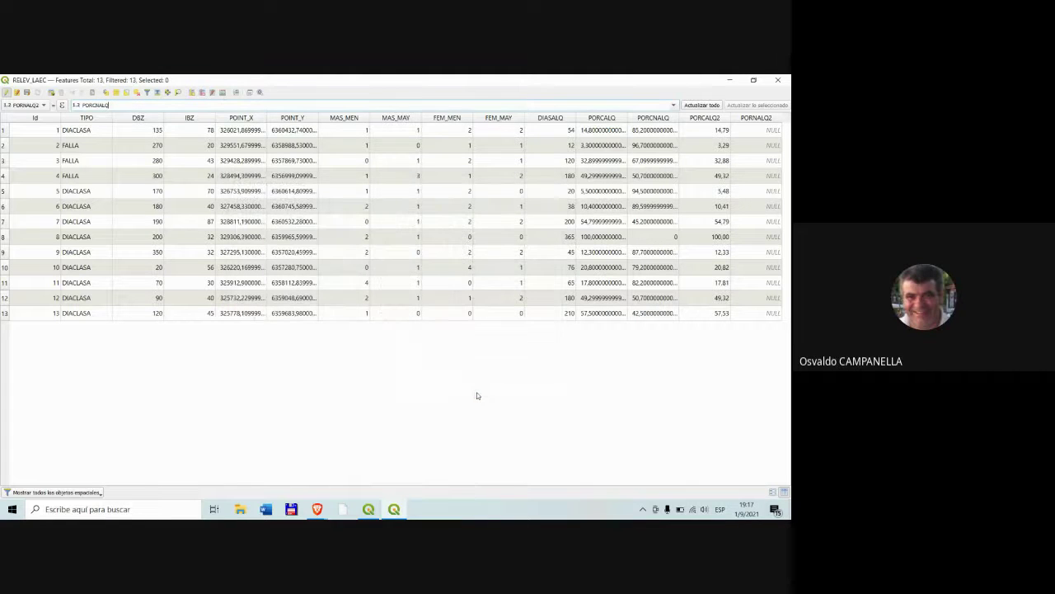
{"action": "left_click", "coordinate": [702, 105]}
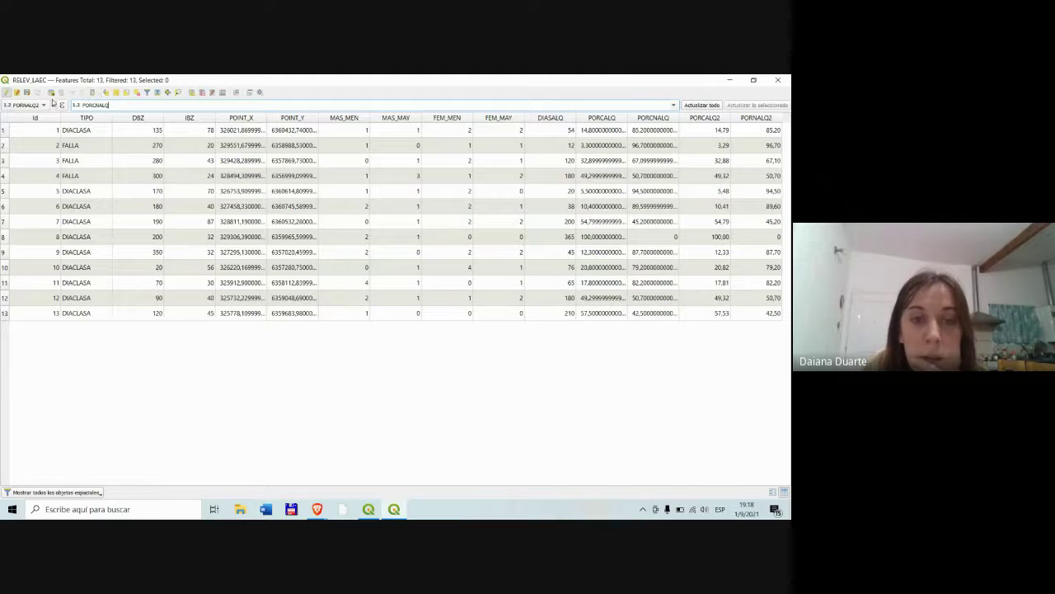
- Keep PORNALQ2 as the field to update, then stop editing and save the changes to RELEV_LAEC
{"action": "left_click", "coordinate": [38, 105]}
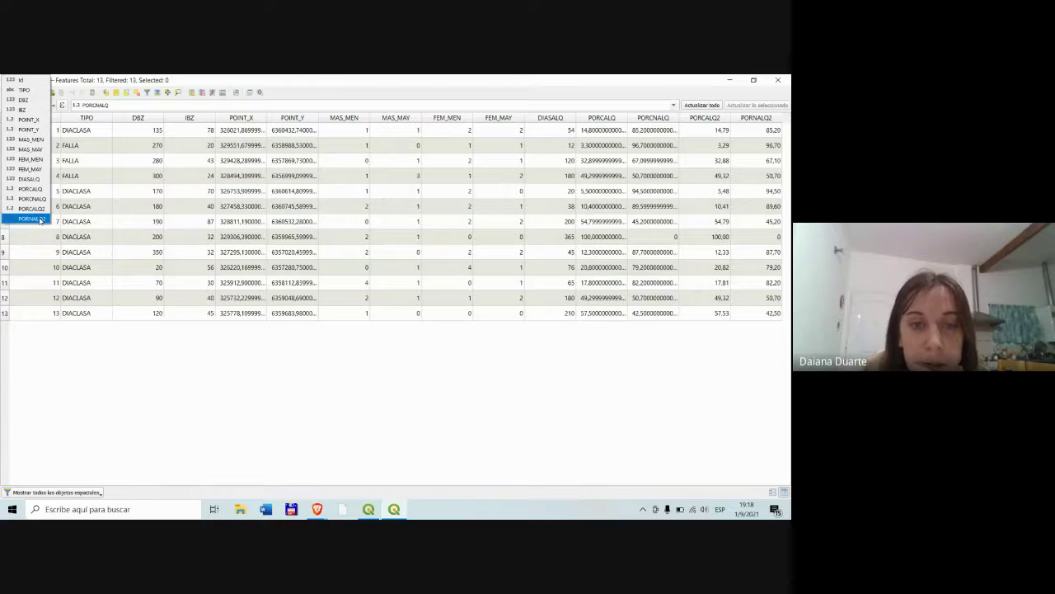
{"action": "left_click", "coordinate": [39, 219]}
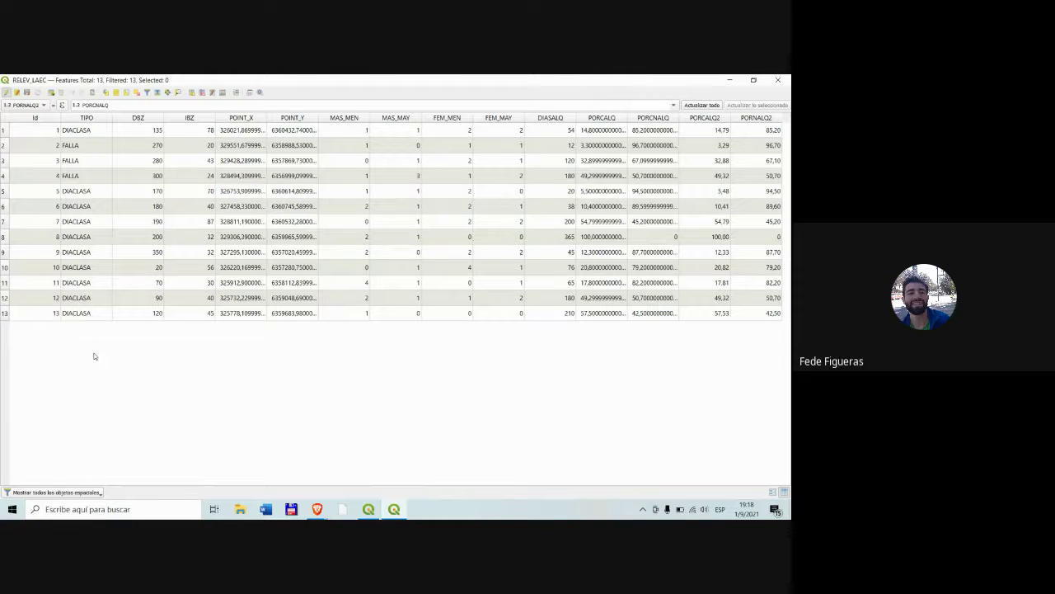
{"action": "left_click", "coordinate": [5, 93]}
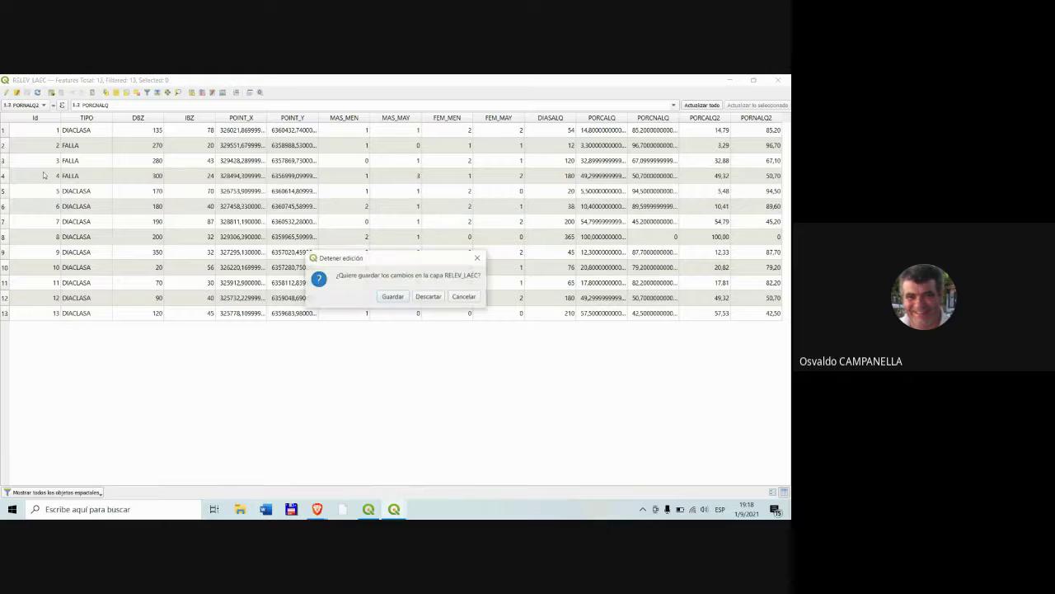
{"action": "left_click", "coordinate": [394, 298]}
- Re-enable editing on RELEV_LAEC and delete the fields PORCALQ and PORCNALQ from its table
{"action": "left_click", "coordinate": [9, 92]}
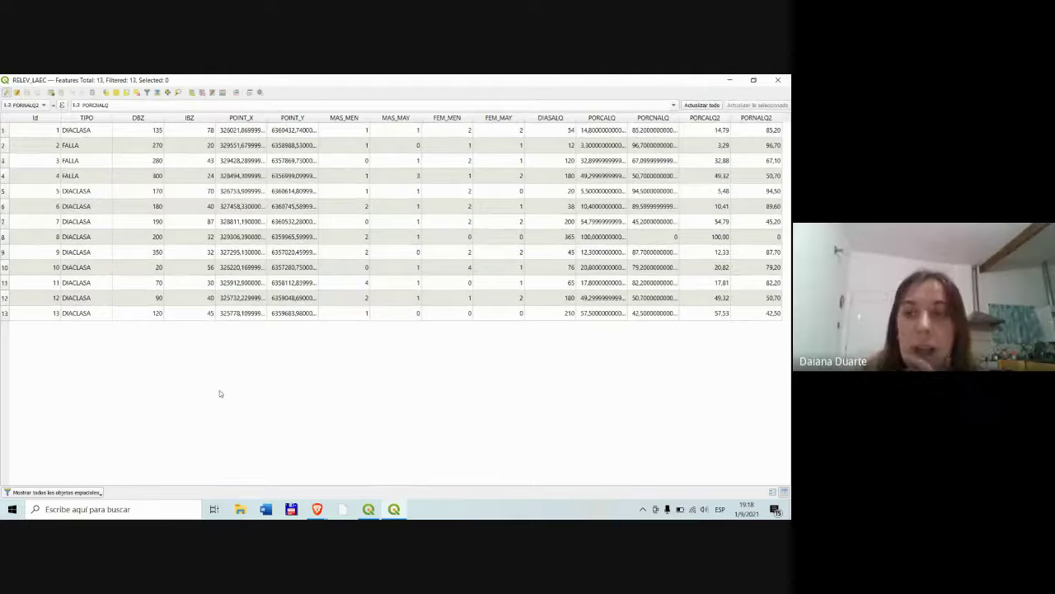
{"action": "left_click", "coordinate": [7, 93]}
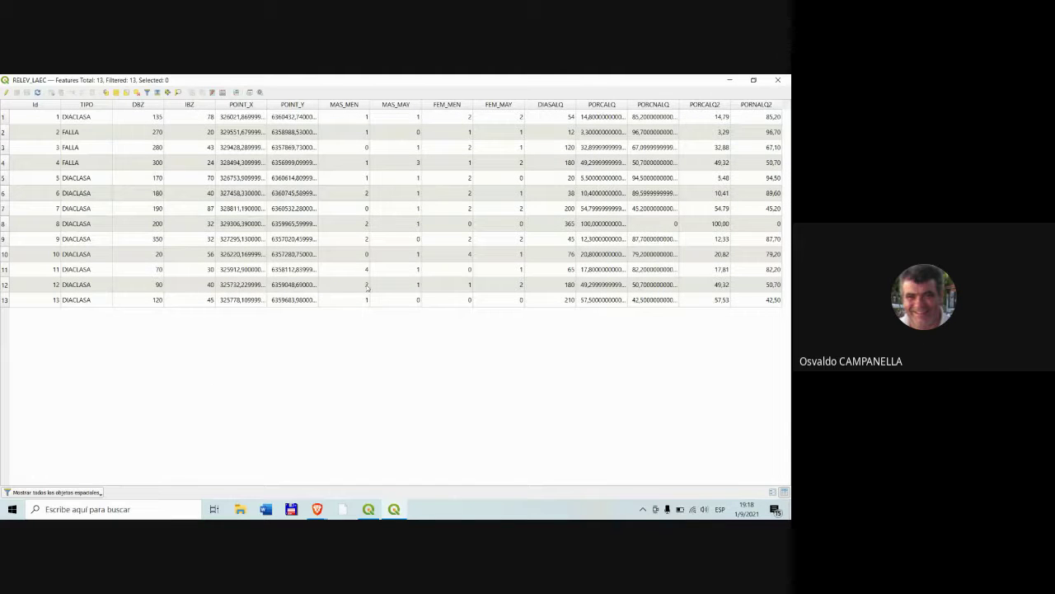
{"action": "left_click", "coordinate": [7, 93]}
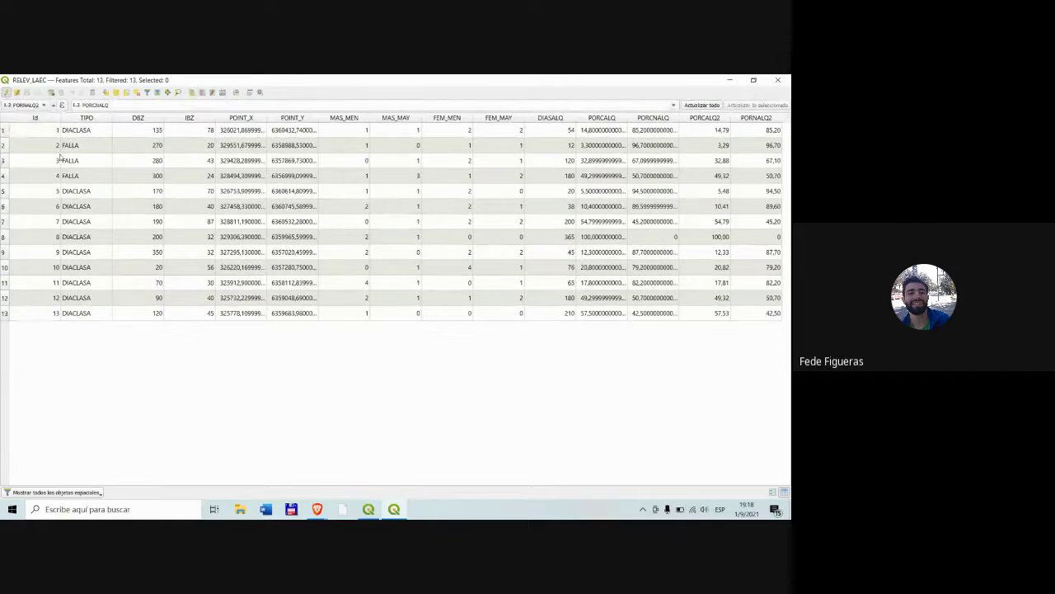
{"action": "left_click", "coordinate": [43, 105]}
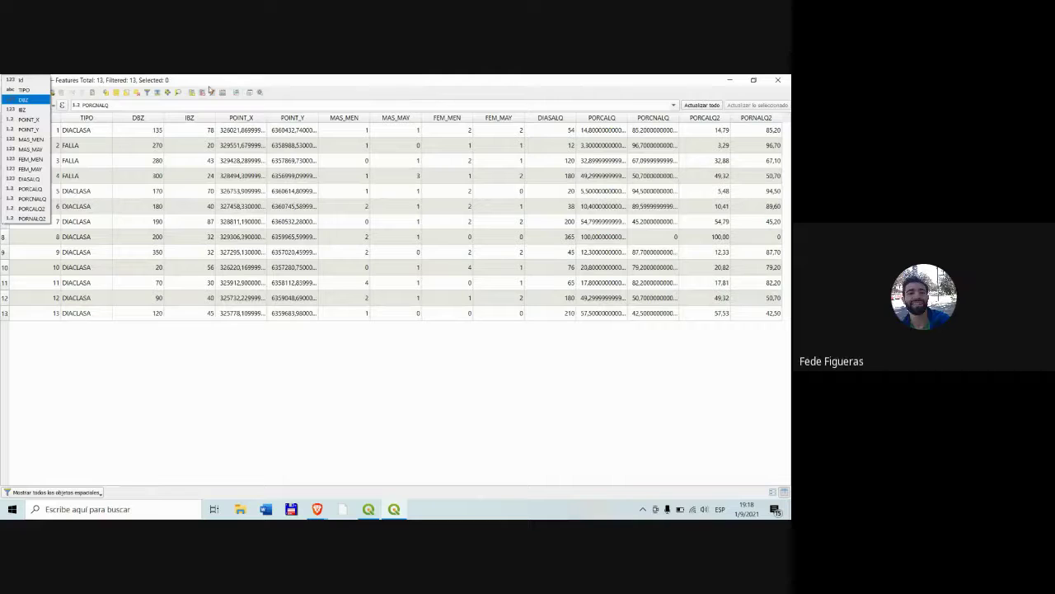
{"action": "left_click", "coordinate": [200, 80]}
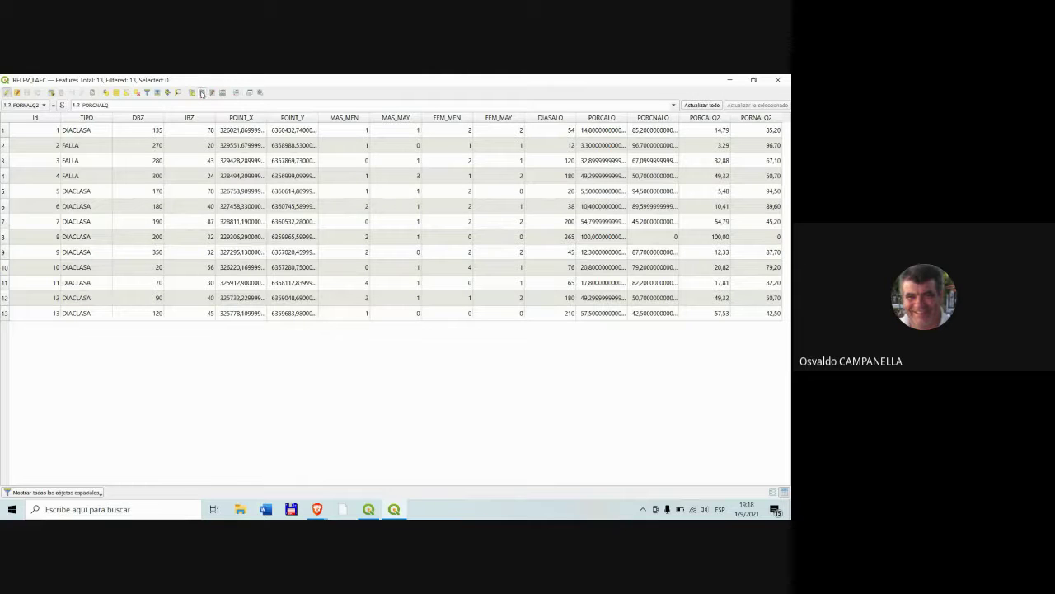
{"action": "left_click", "coordinate": [201, 93]}
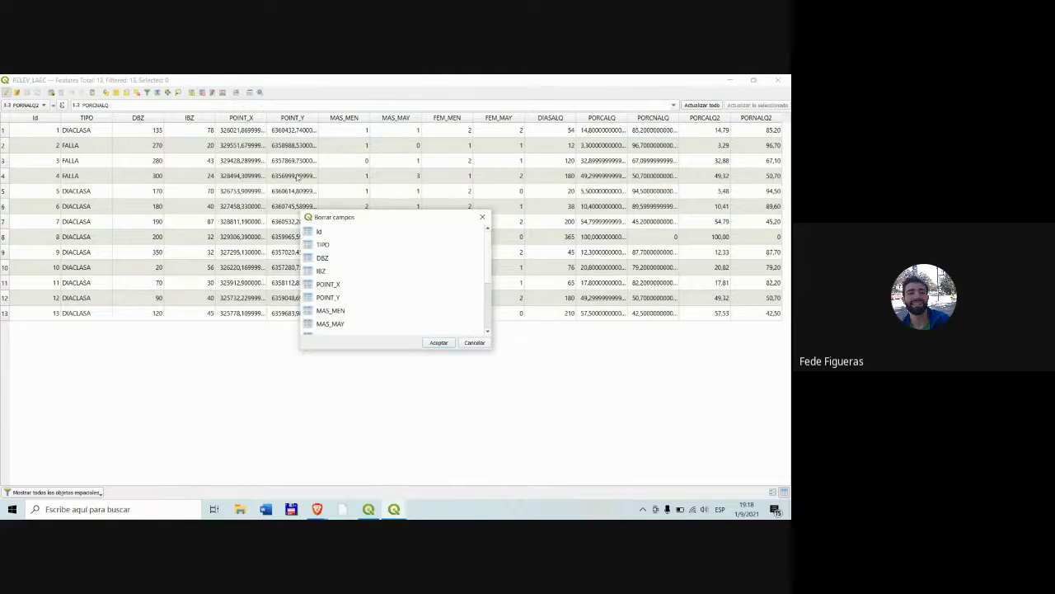
{"action": "scroll", "coordinate": [490, 265], "scroll_direction": "down", "scroll_amount": 5}
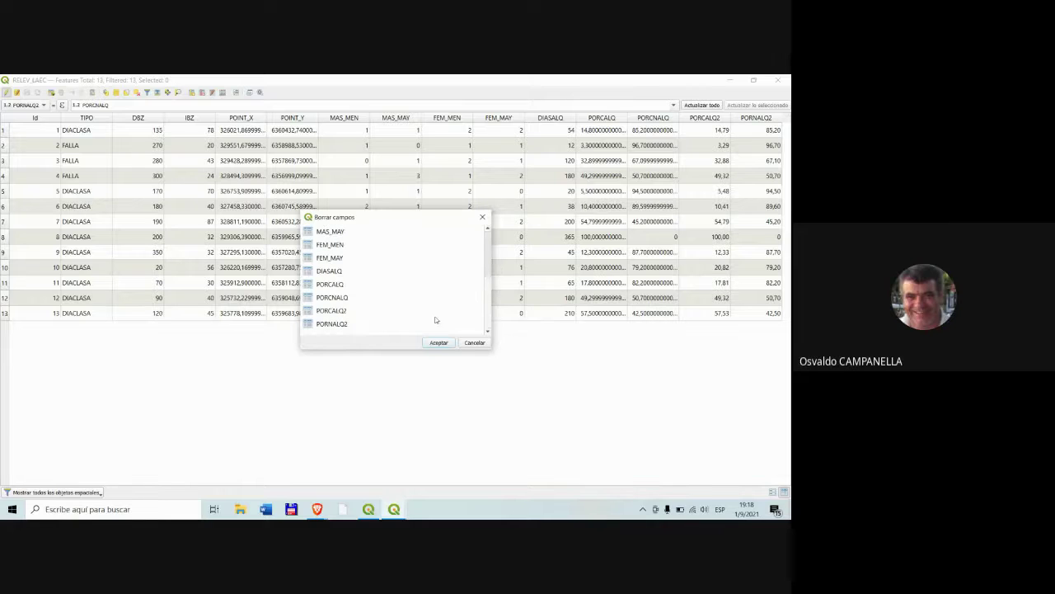
{"action": "left_click", "coordinate": [332, 297]}
{"action": "left_click", "coordinate": [335, 285], "text": "ctrl"}
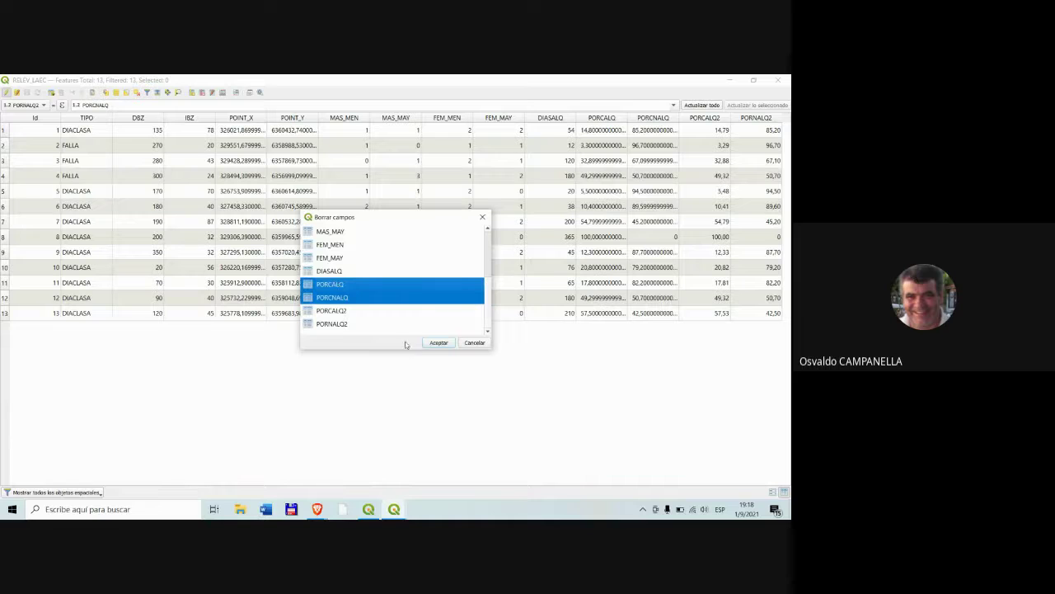
{"action": "left_click", "coordinate": [441, 345]}
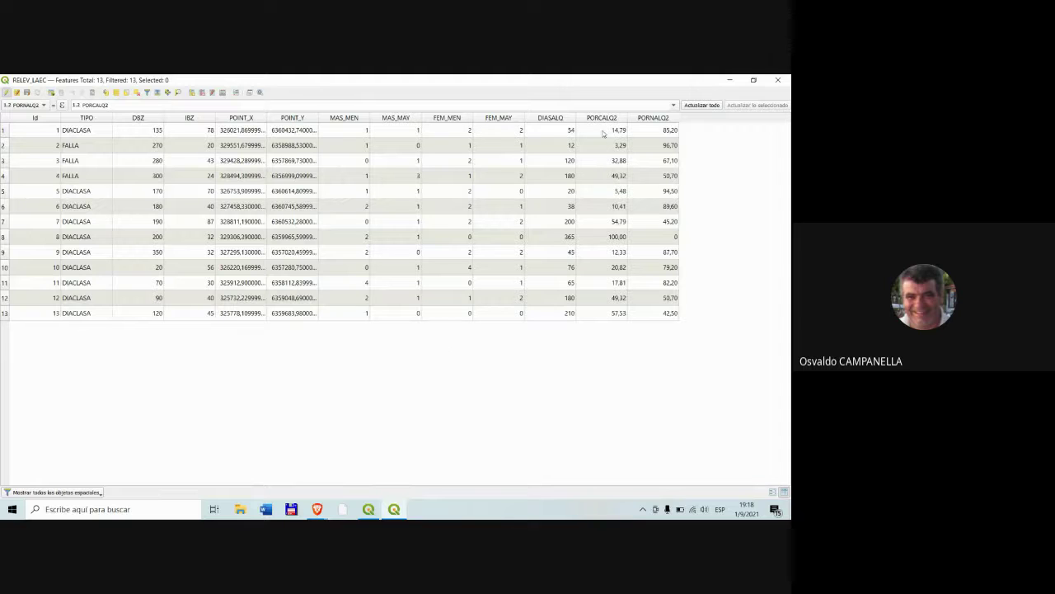
- Stop editing, save the field deletions to RELEV_LAEC, and close its attribute table
{"action": "left_click", "coordinate": [603, 132]}
{"action": "left_click", "coordinate": [6, 93]}
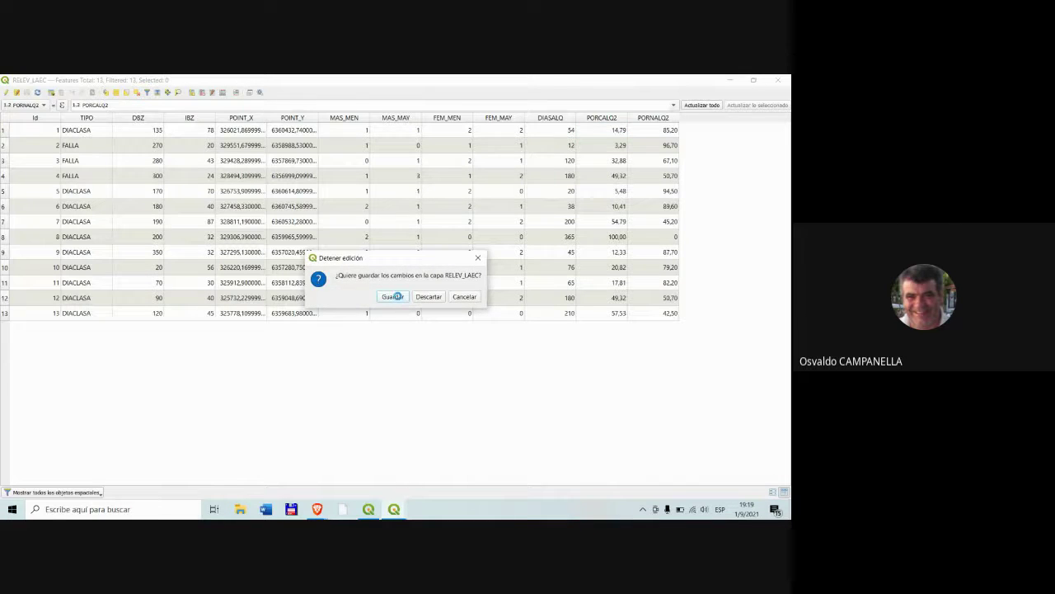
{"action": "left_click", "coordinate": [394, 296]}
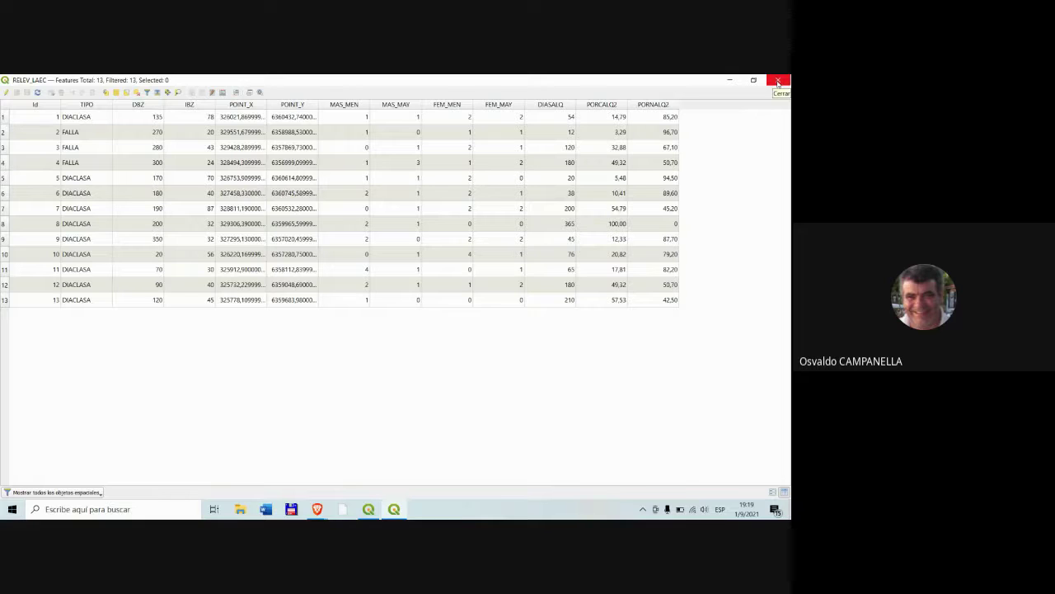
{"action": "left_click", "coordinate": [779, 83]}
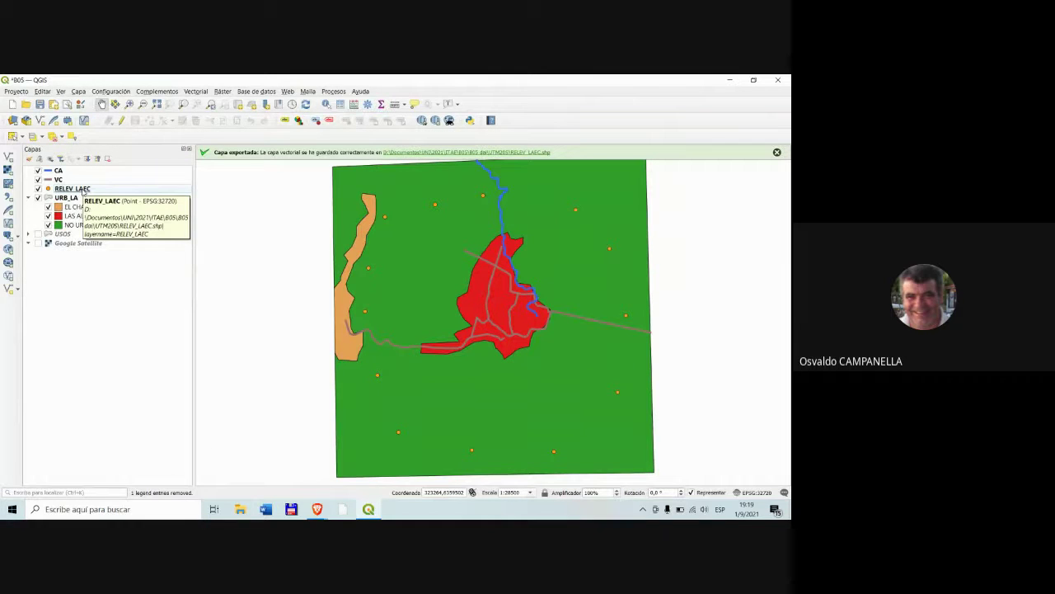
- Dismiss the export notification and move the RELEV_LAEC layer above CA, to the top of the layer order
{"action": "left_click", "coordinate": [777, 154]}
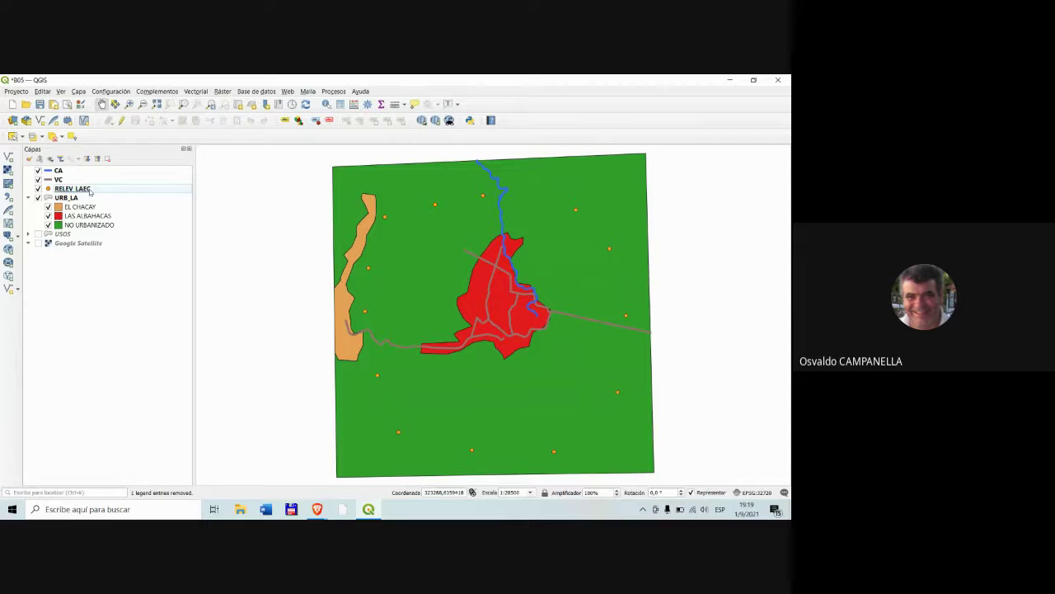
{"action": "left_click", "coordinate": [29, 198]}
{"action": "left_click", "coordinate": [29, 198]}
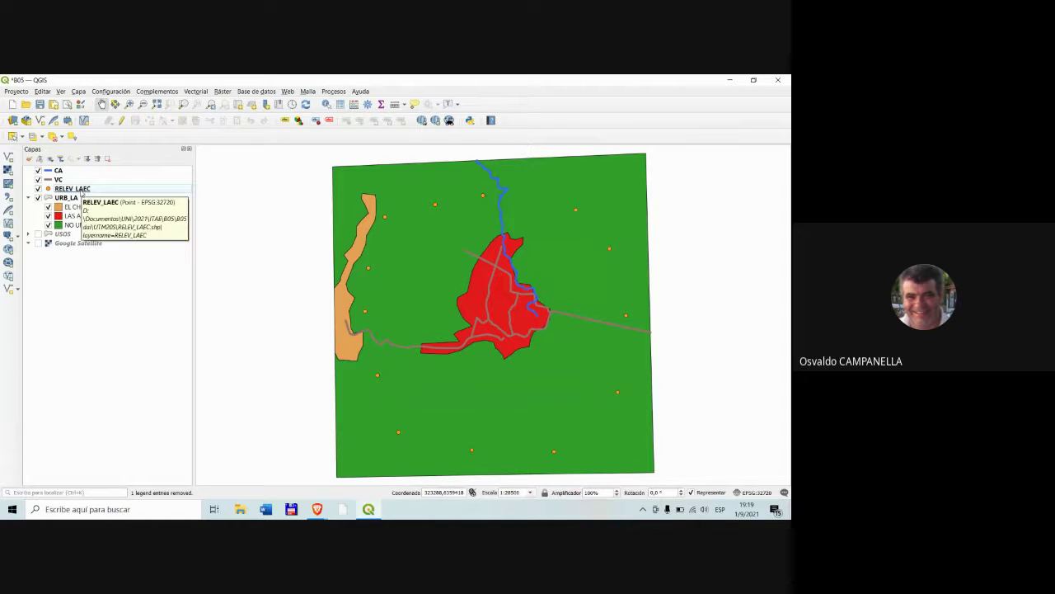
{"action": "left_click", "coordinate": [80, 190]}
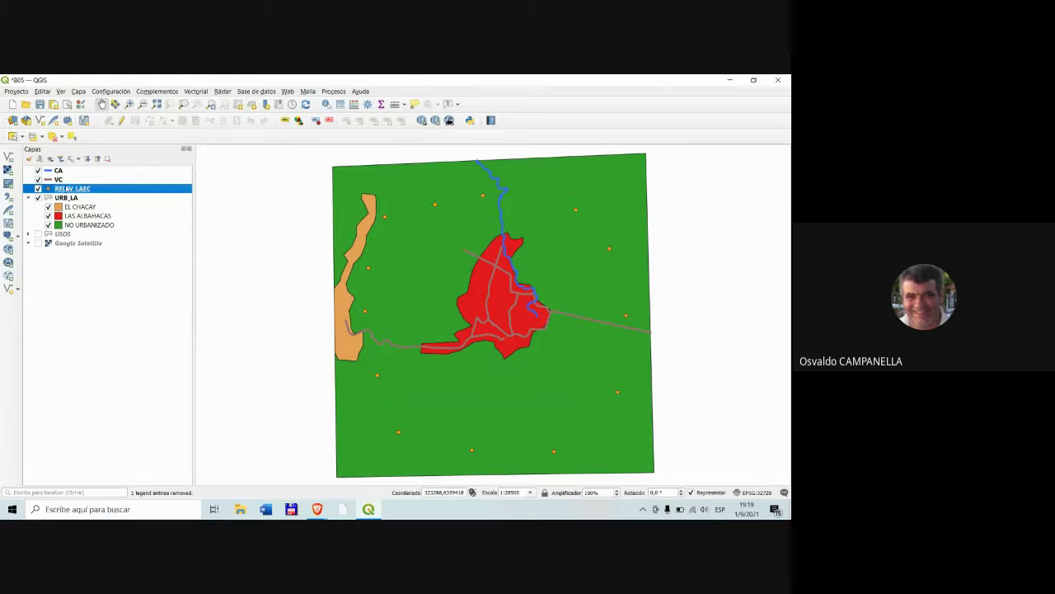
{"action": "left_click_drag", "start_coordinate": [70, 188], "coordinate": [71, 164]}
- Open the symbology properties of the RELEV_LAEC layer and set its renderer to Graduado
{"action": "right_click", "coordinate": [67, 171]}
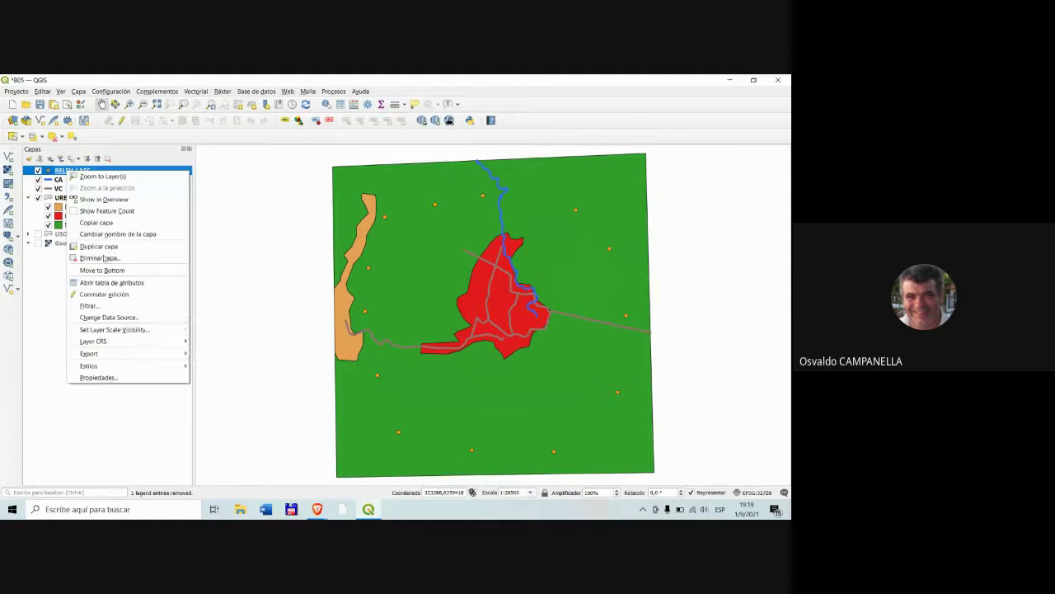
{"action": "left_click", "coordinate": [127, 377]}
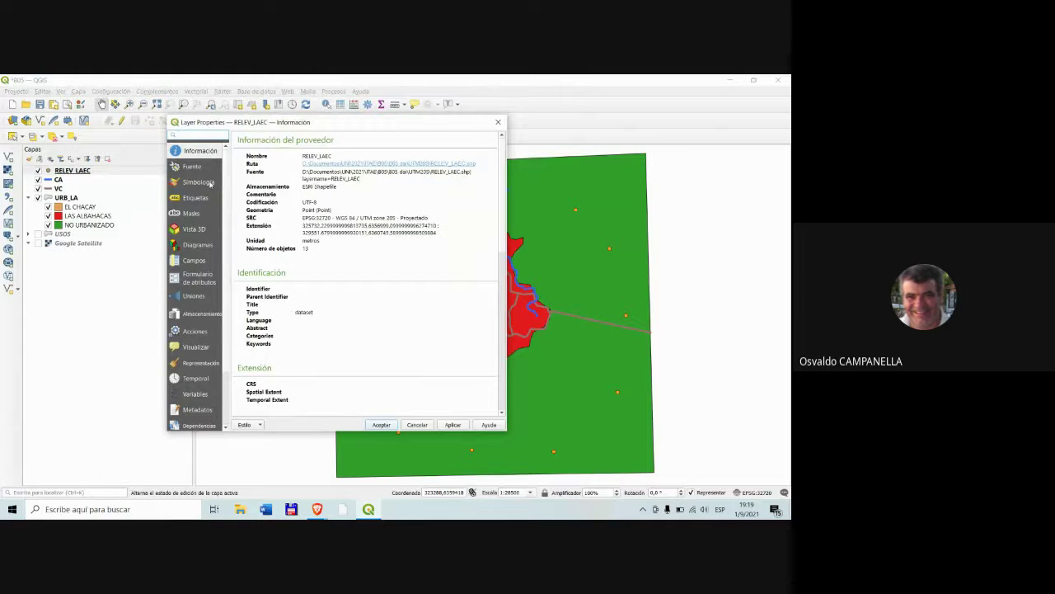
{"action": "left_click", "coordinate": [207, 182]}
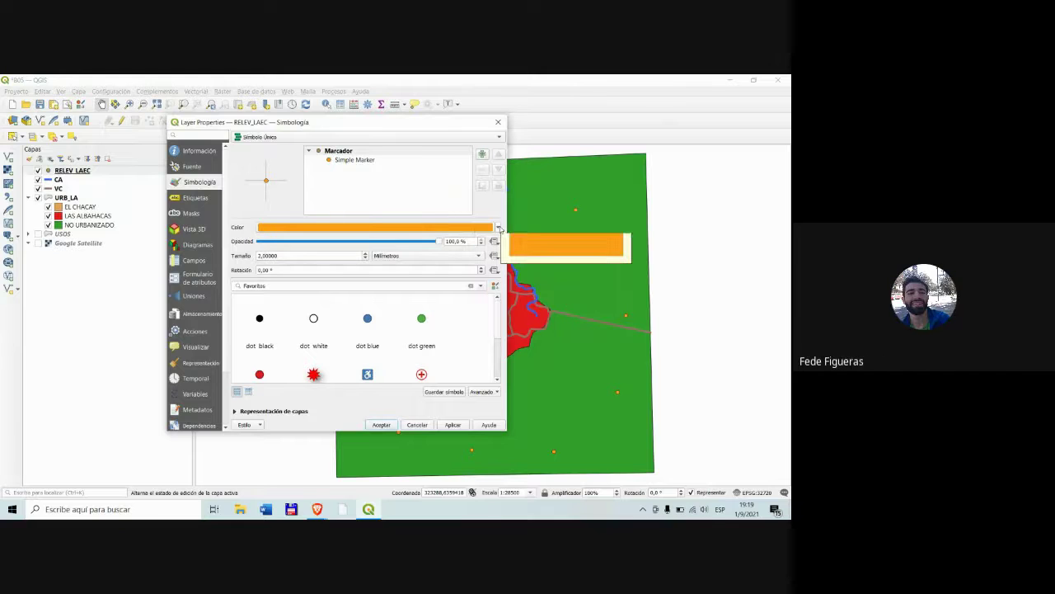
{"action": "left_click", "coordinate": [321, 137]}
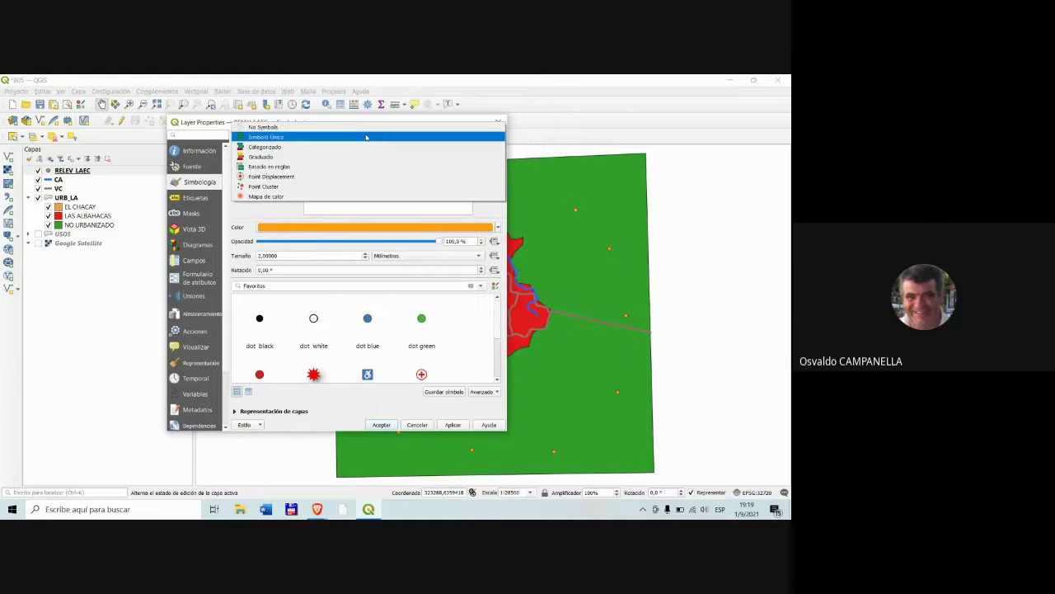
{"action": "left_click", "coordinate": [306, 149]}
{"action": "left_click", "coordinate": [307, 137]}
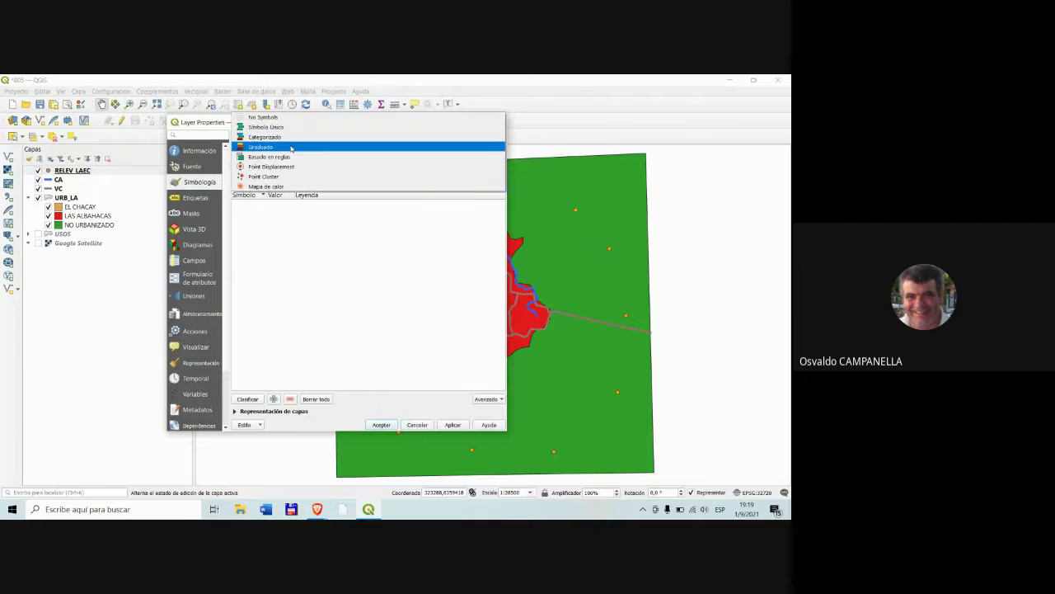
{"action": "left_click", "coordinate": [290, 147]}
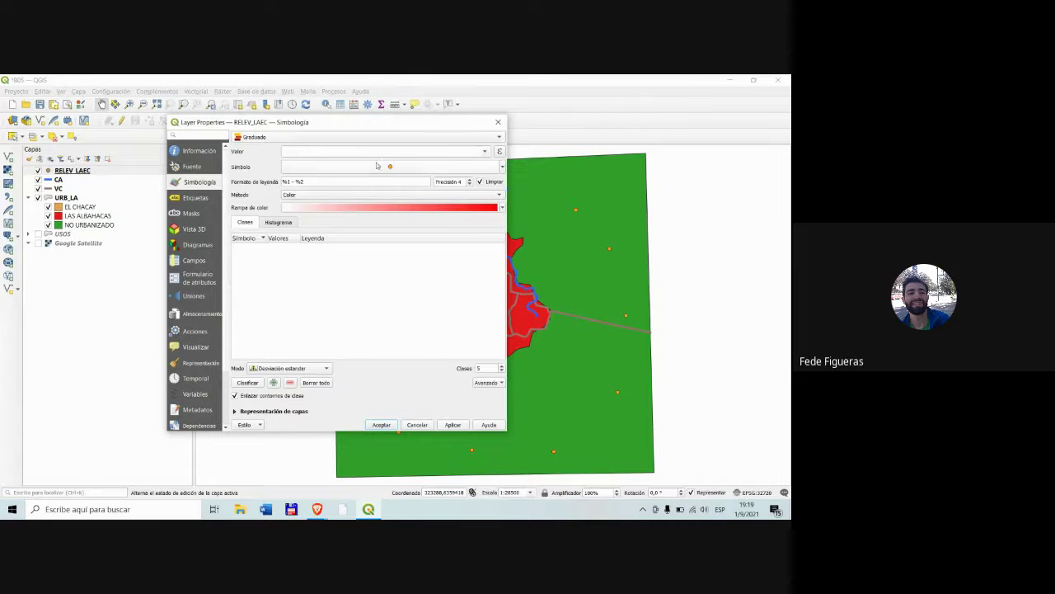
- Choose PORCALQ2 as the value for the graduated symbology and lower the legend format's precision
{"action": "left_click", "coordinate": [483, 153]}
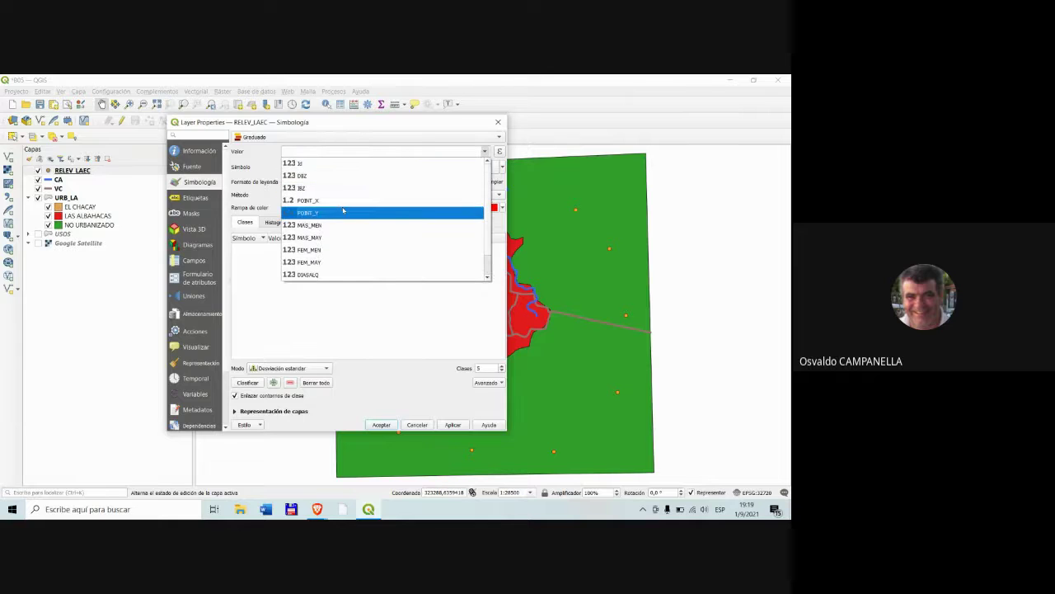
{"action": "scroll", "coordinate": [334, 206], "scroll_direction": "down", "scroll_amount": 1}
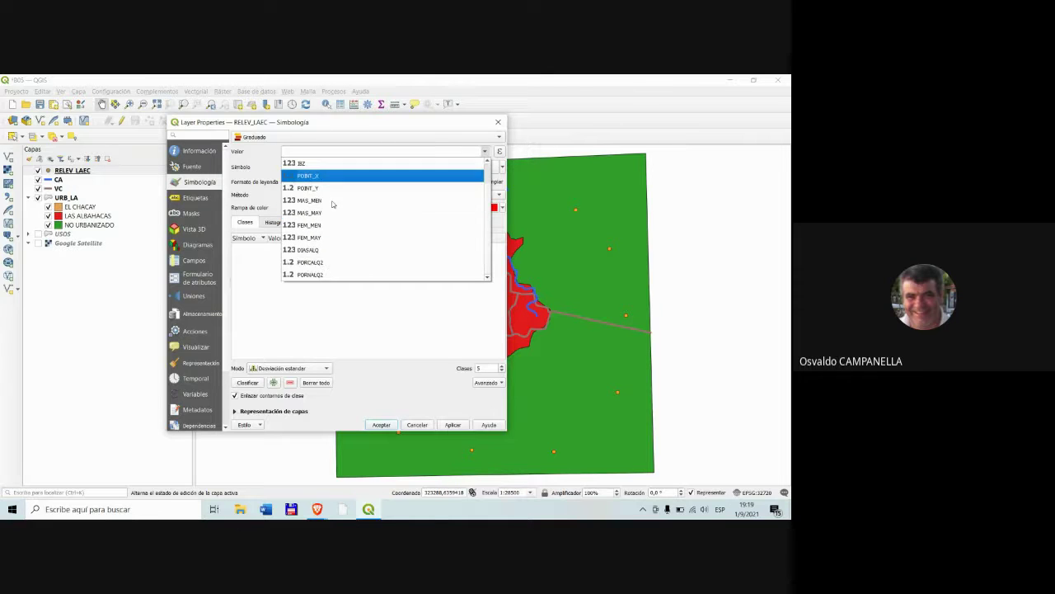
{"action": "left_click", "coordinate": [330, 262]}
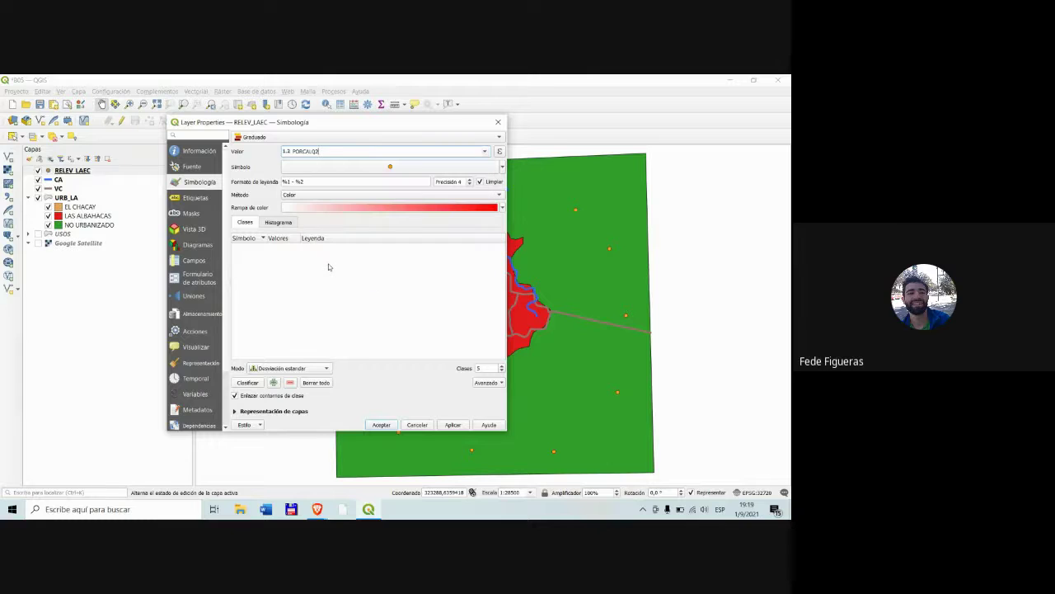
{"action": "left_click", "coordinate": [470, 182]}
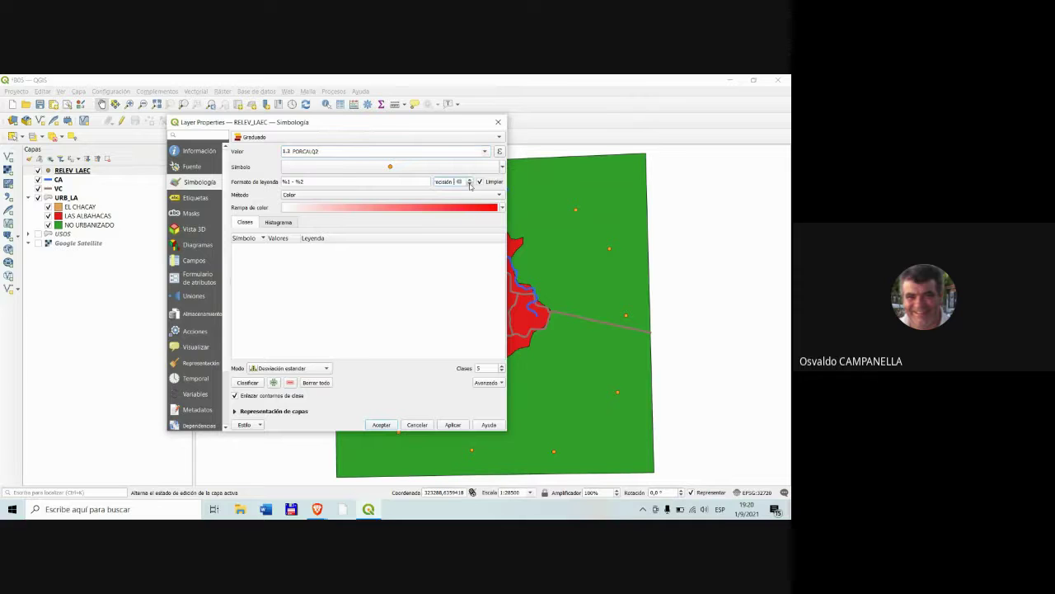